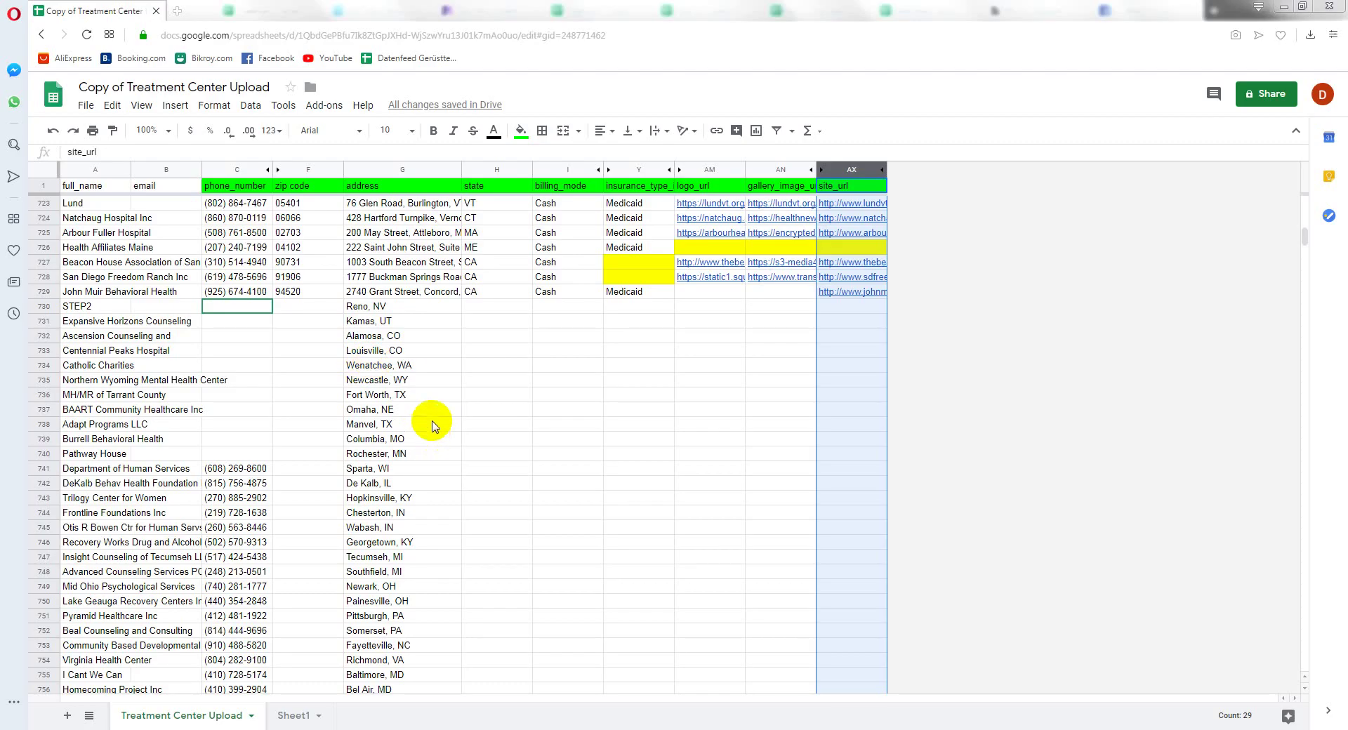
Step: Hide the email column (column B) in the Treatment Center Upload sheet
click(396, 320)
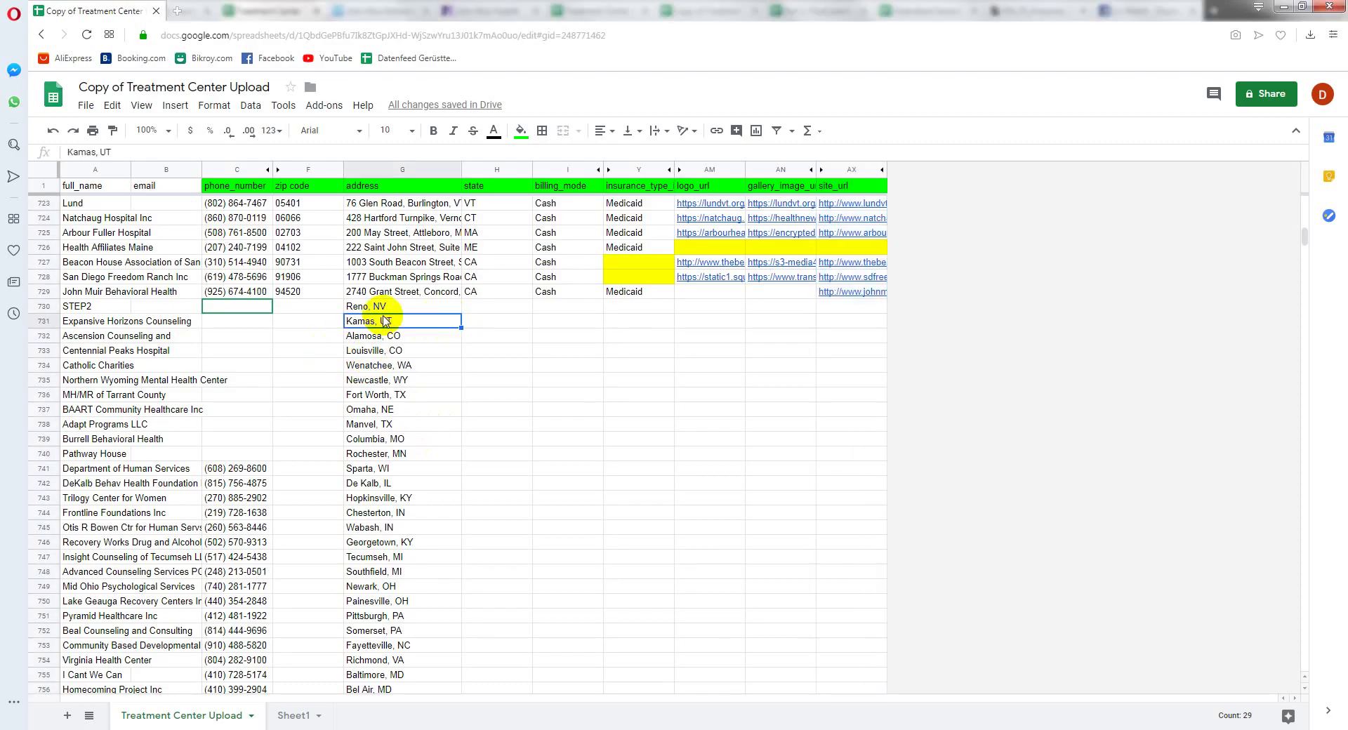
click(242, 305)
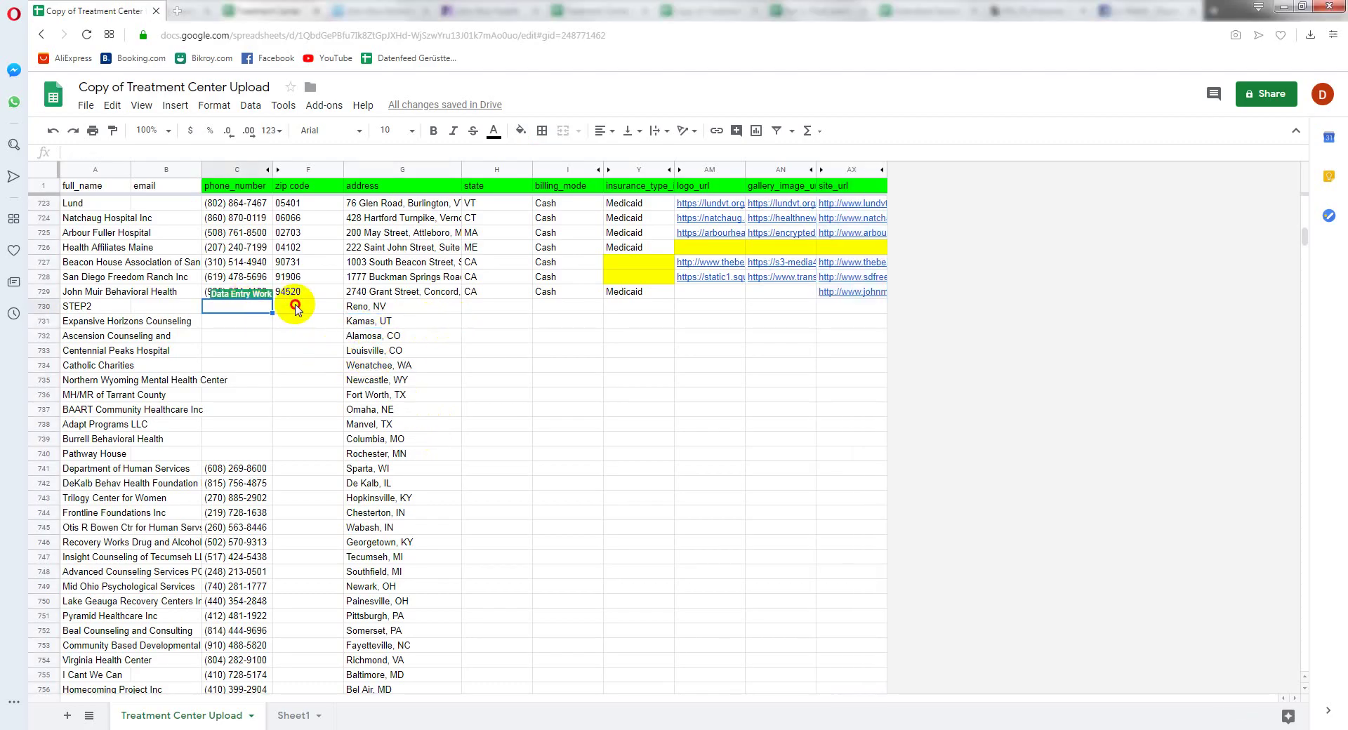
click(162, 167)
right_click(171, 207)
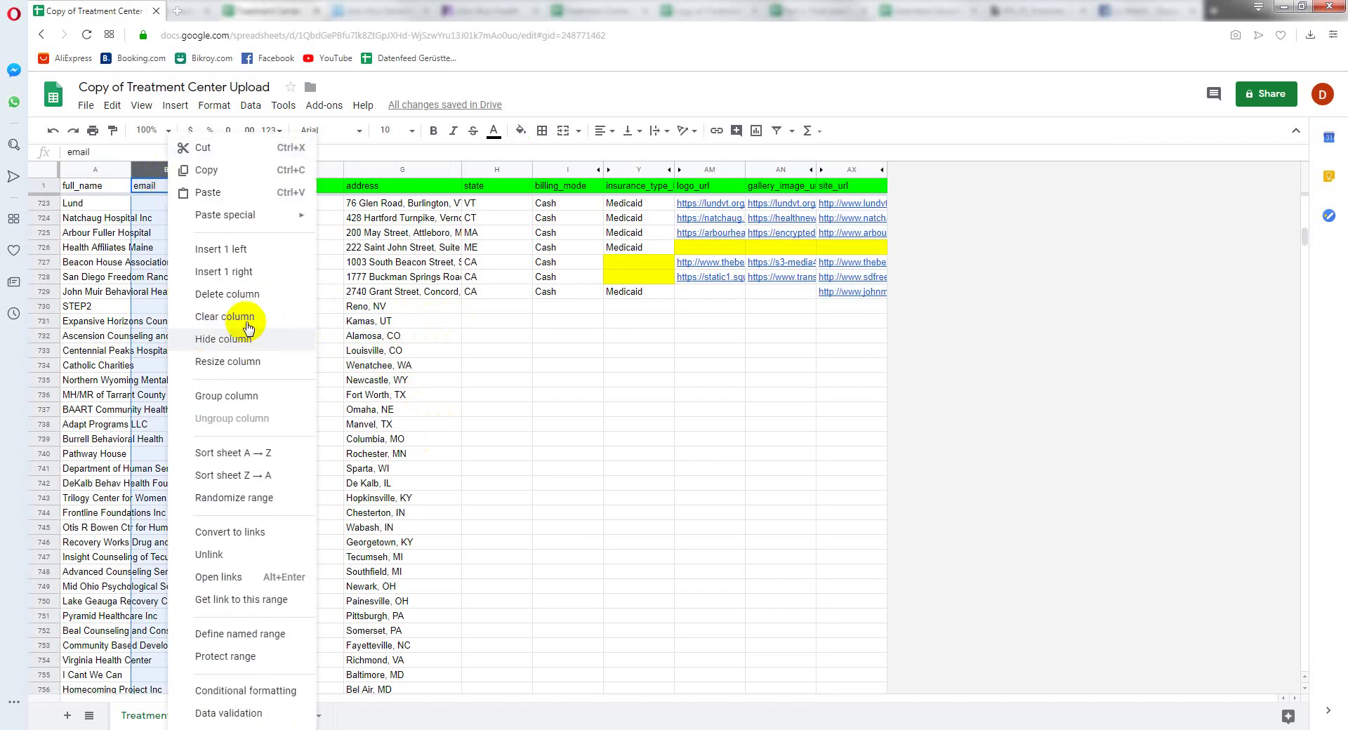
click(242, 339)
click(140, 306)
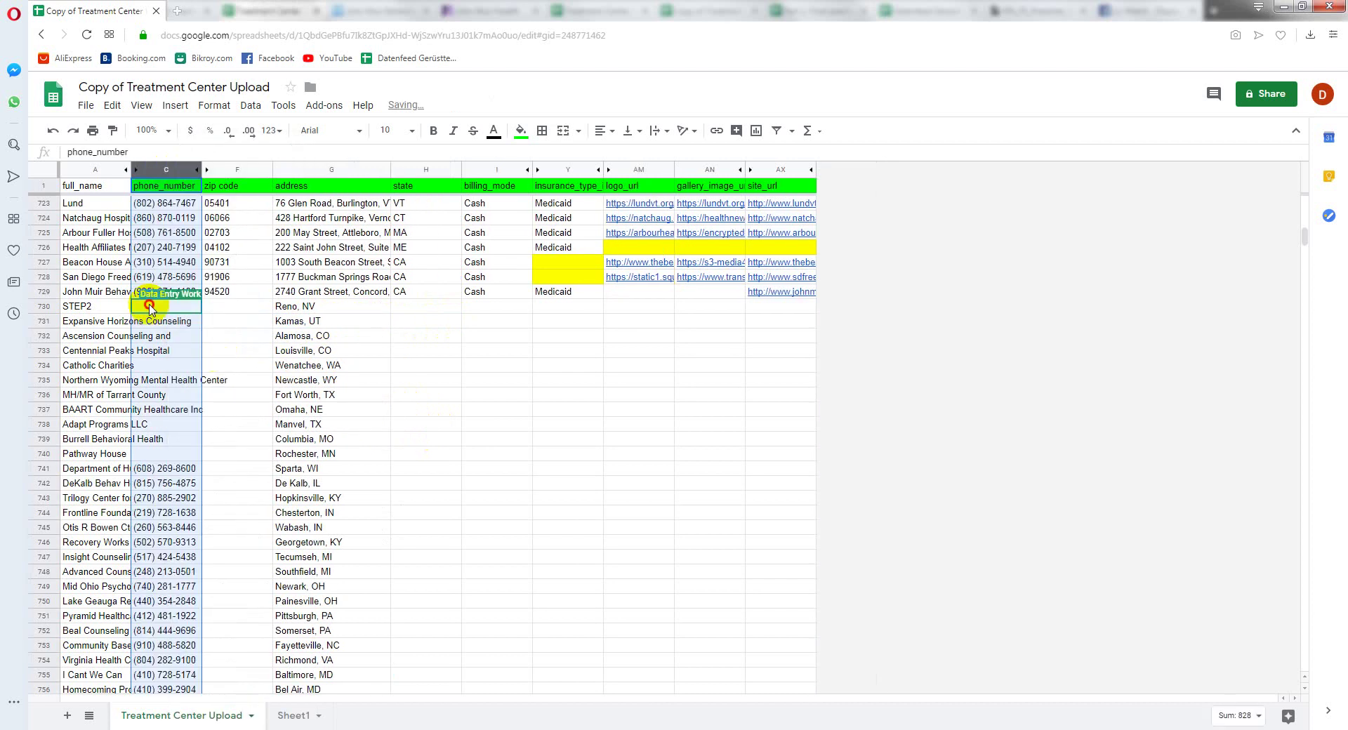
click(106, 307)
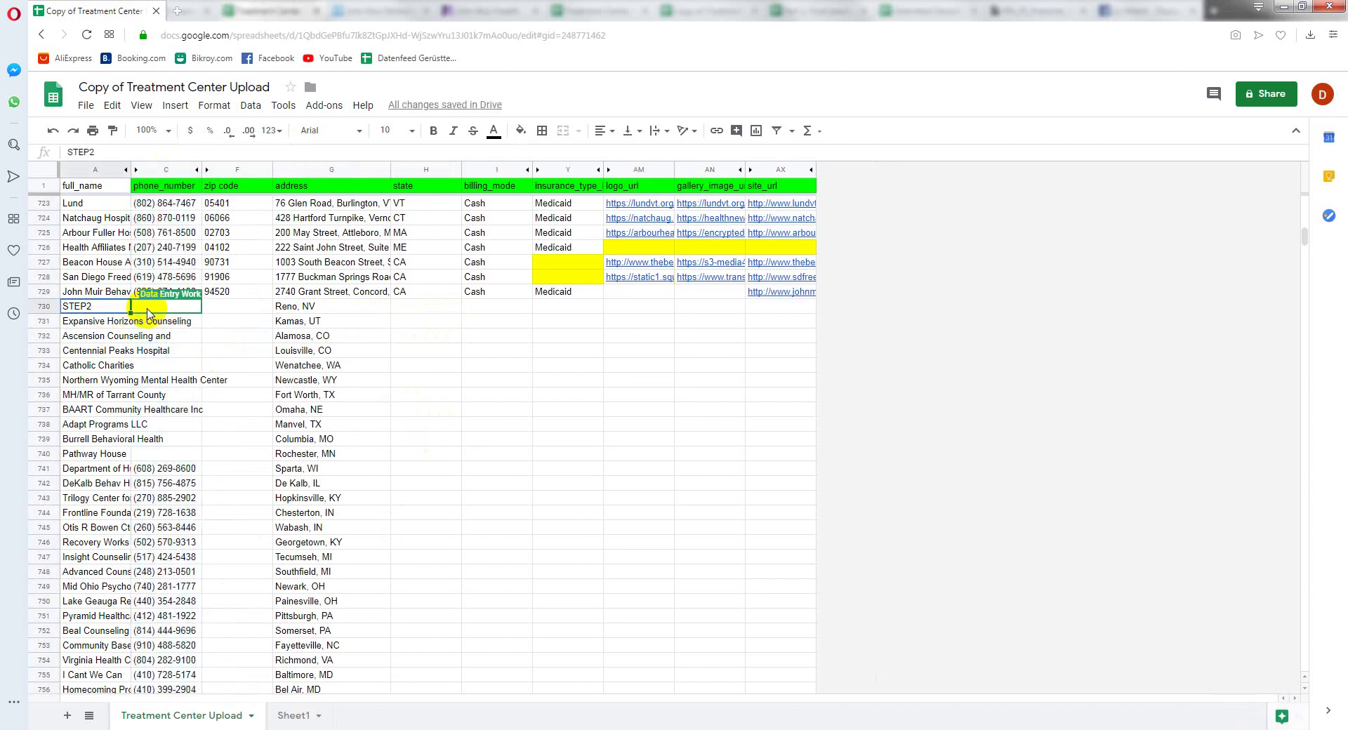
Step: Open the WeRecover centers directory from the link stored on Sheet1
click(293, 715)
click(112, 186)
click(112, 201)
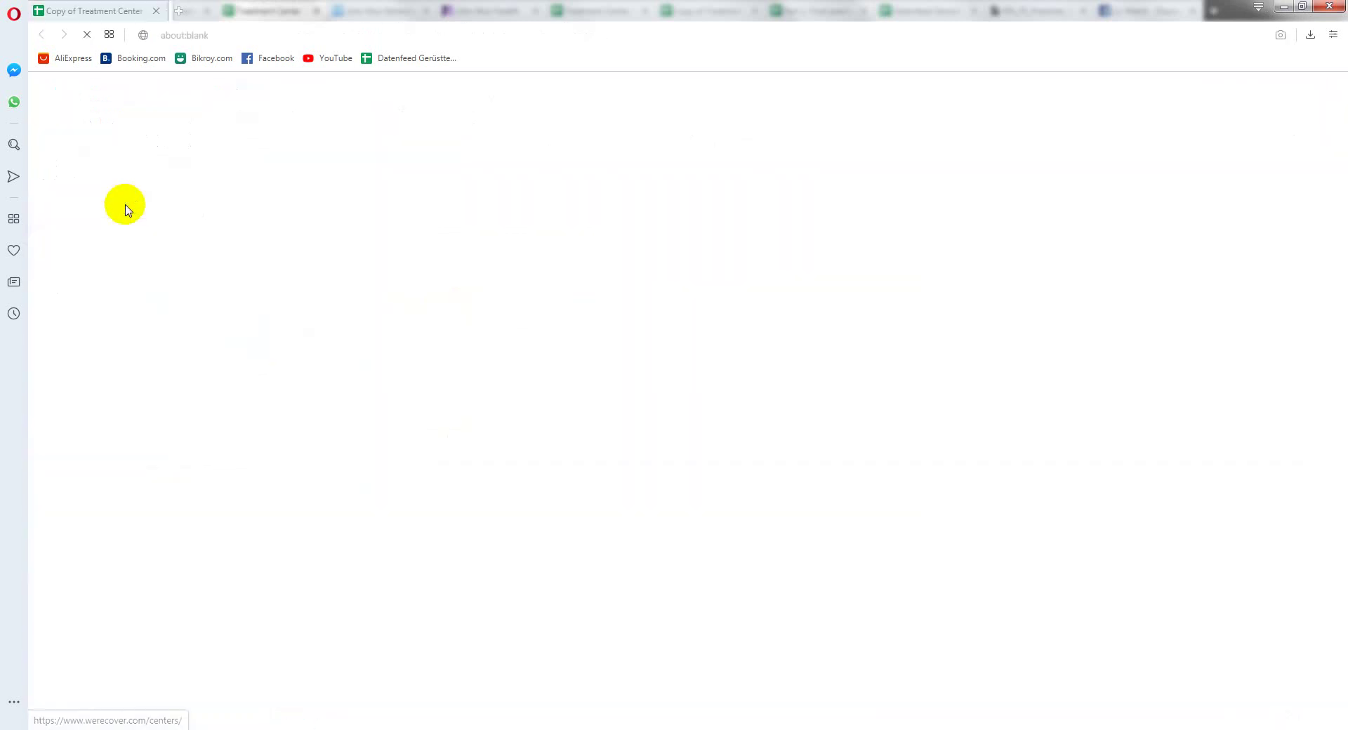
click(101, 13)
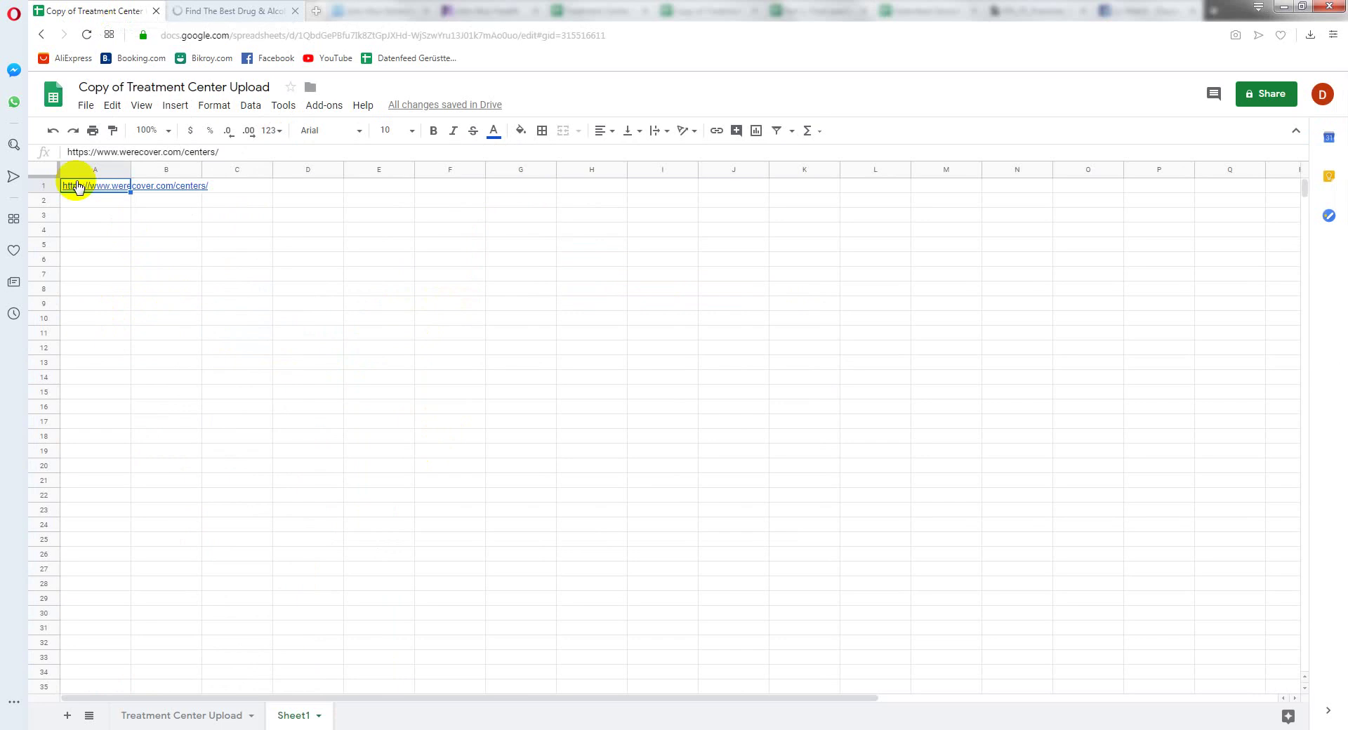
Step: Unhide the gender column (K) and copy the STEP2 name from row 730
click(166, 716)
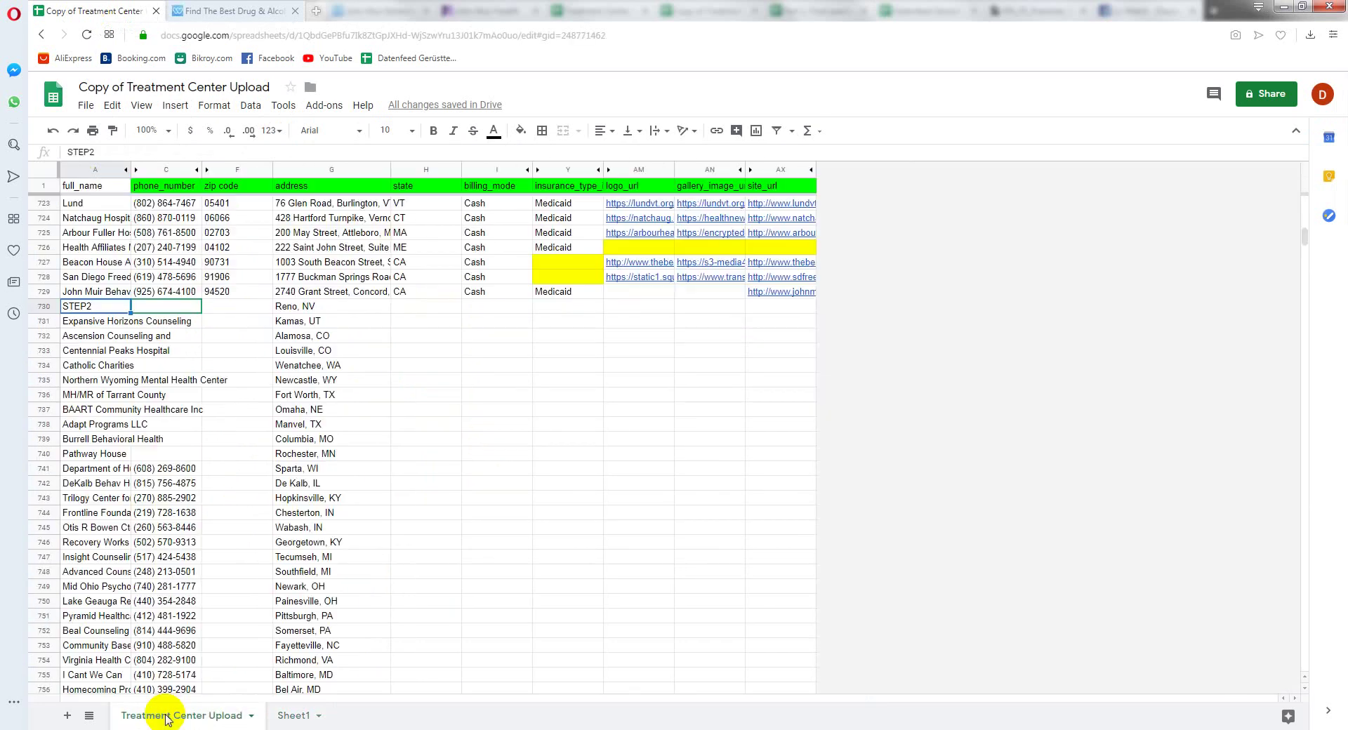
click(299, 309)
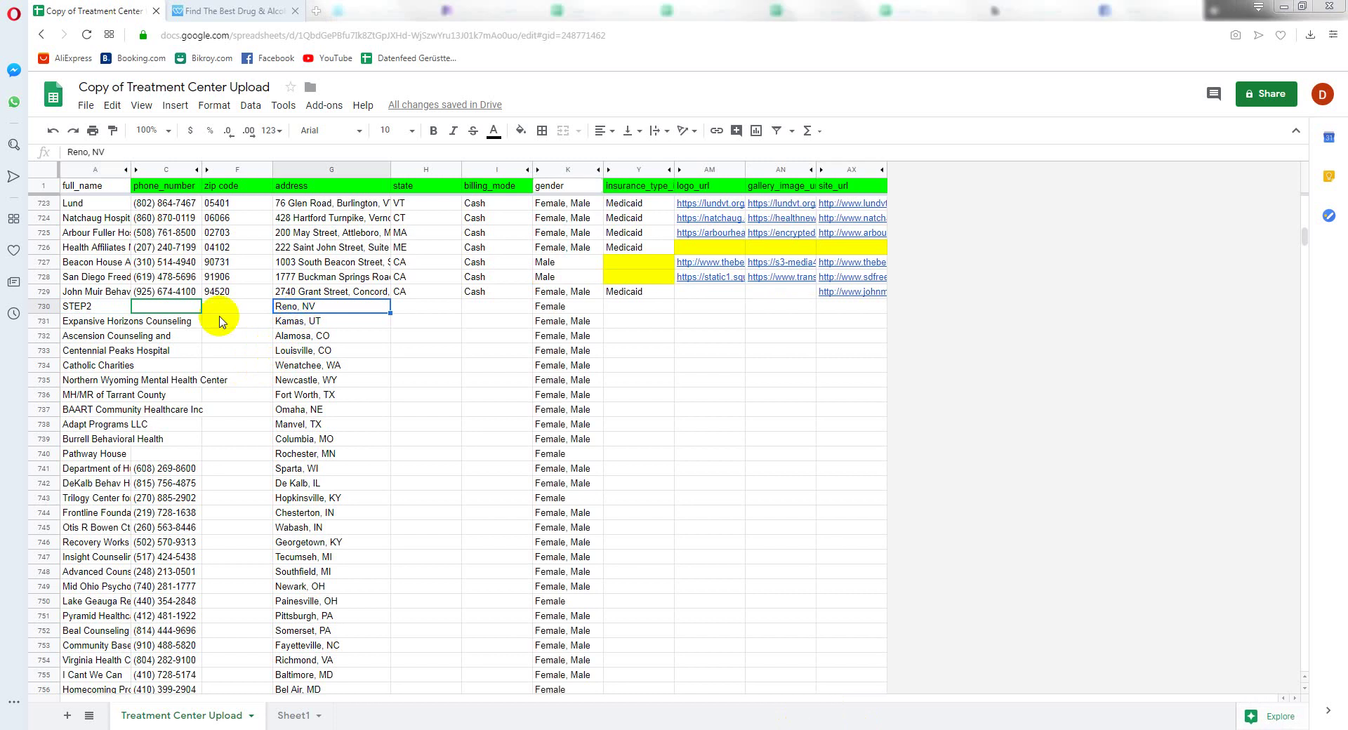
click(558, 307)
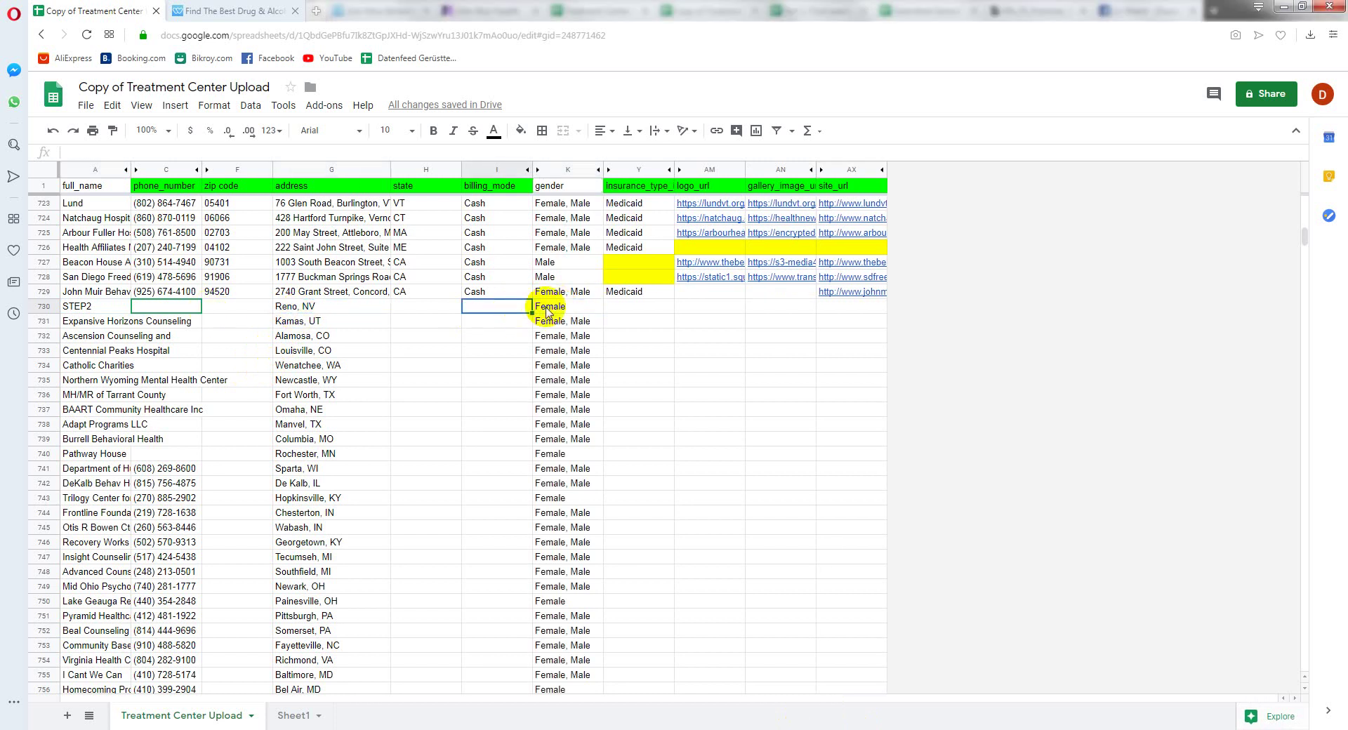
click(106, 303)
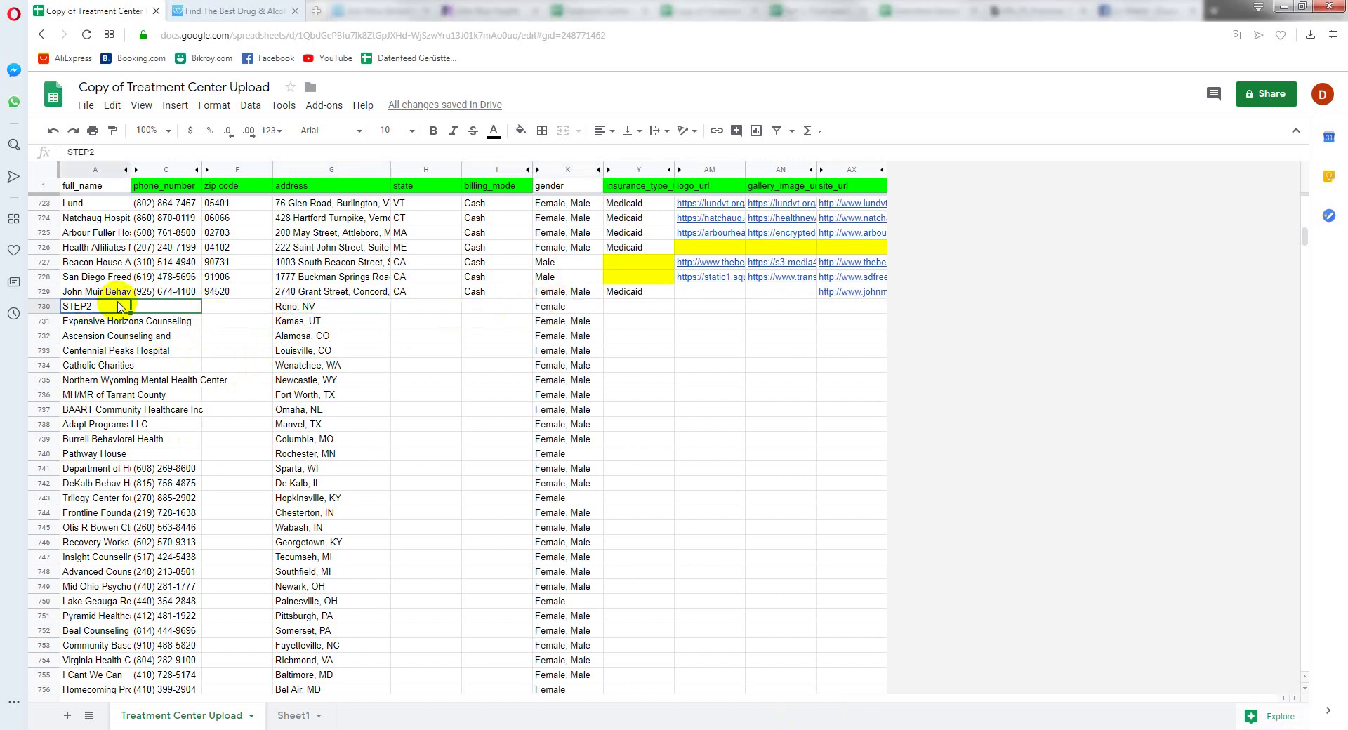
click(189, 11)
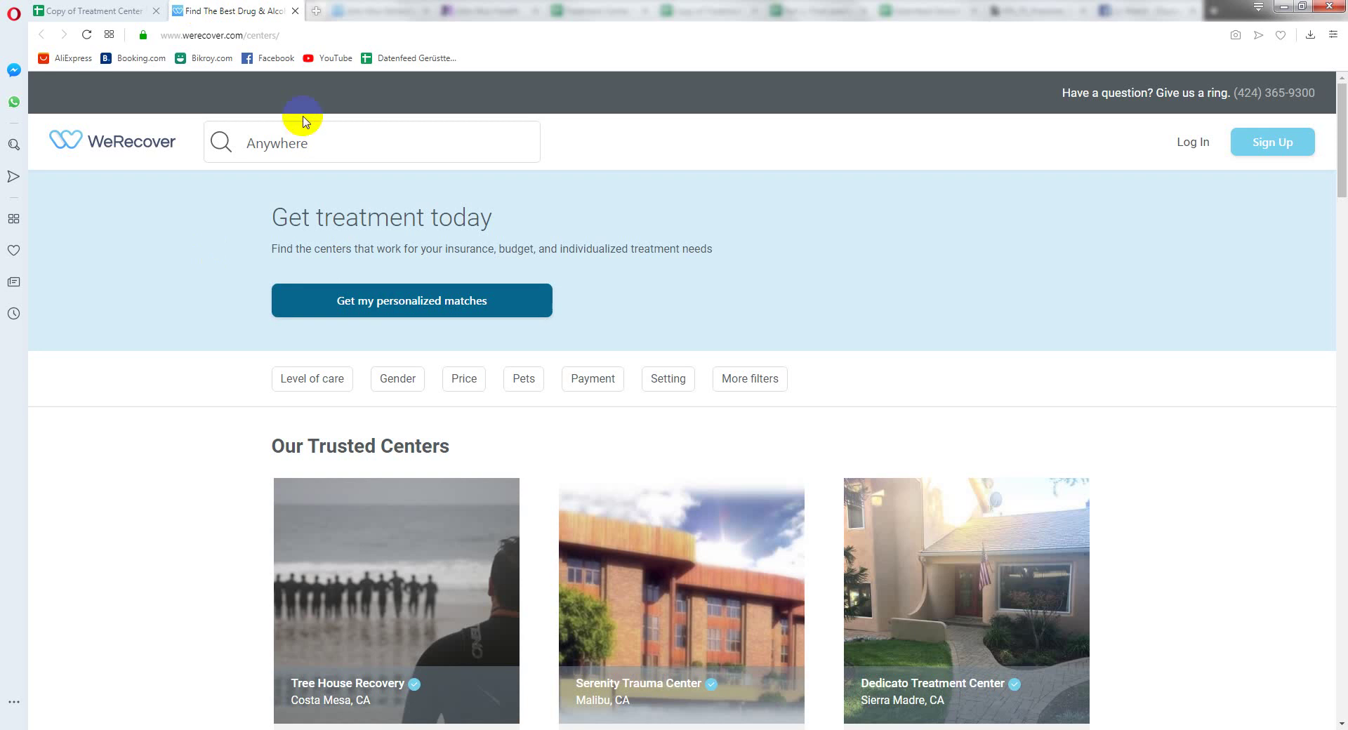
Step: Search WeRecover for the pasted name STEP2
click(303, 142)
text(STEP2)
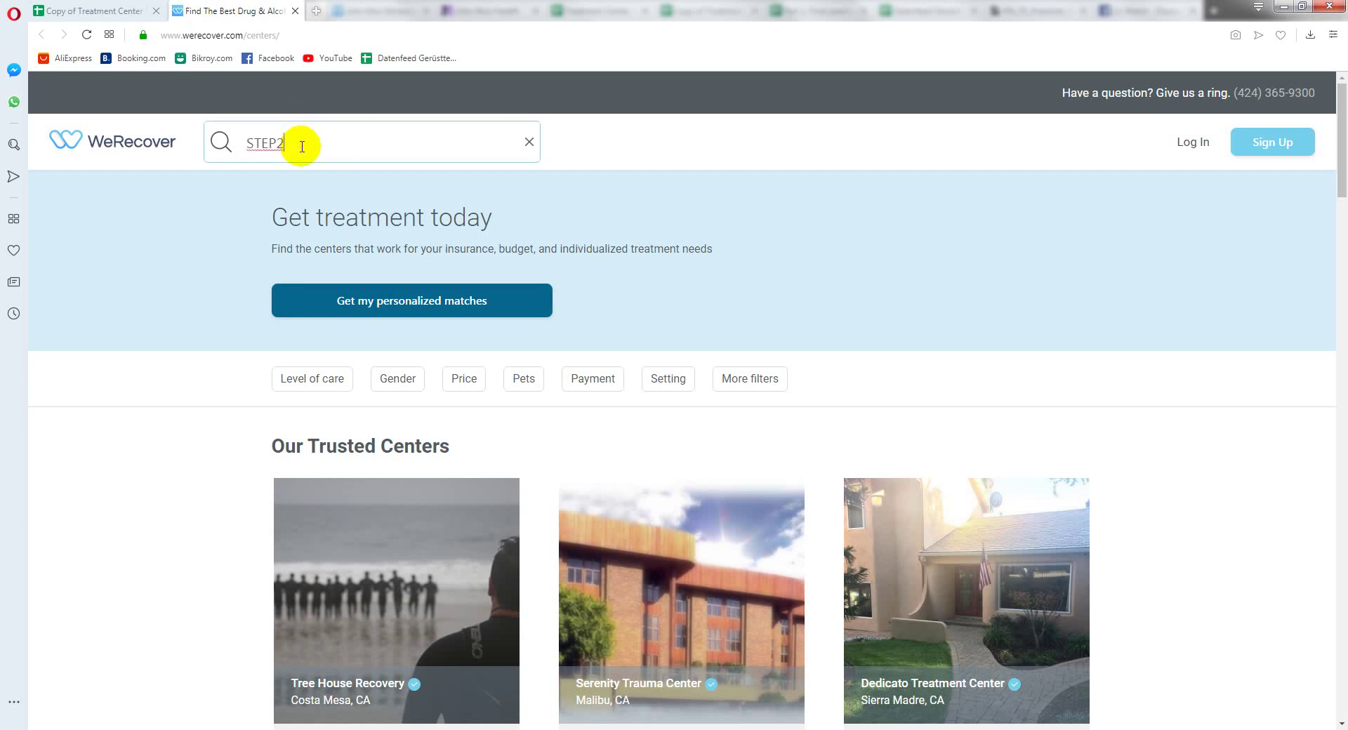
click(281, 189)
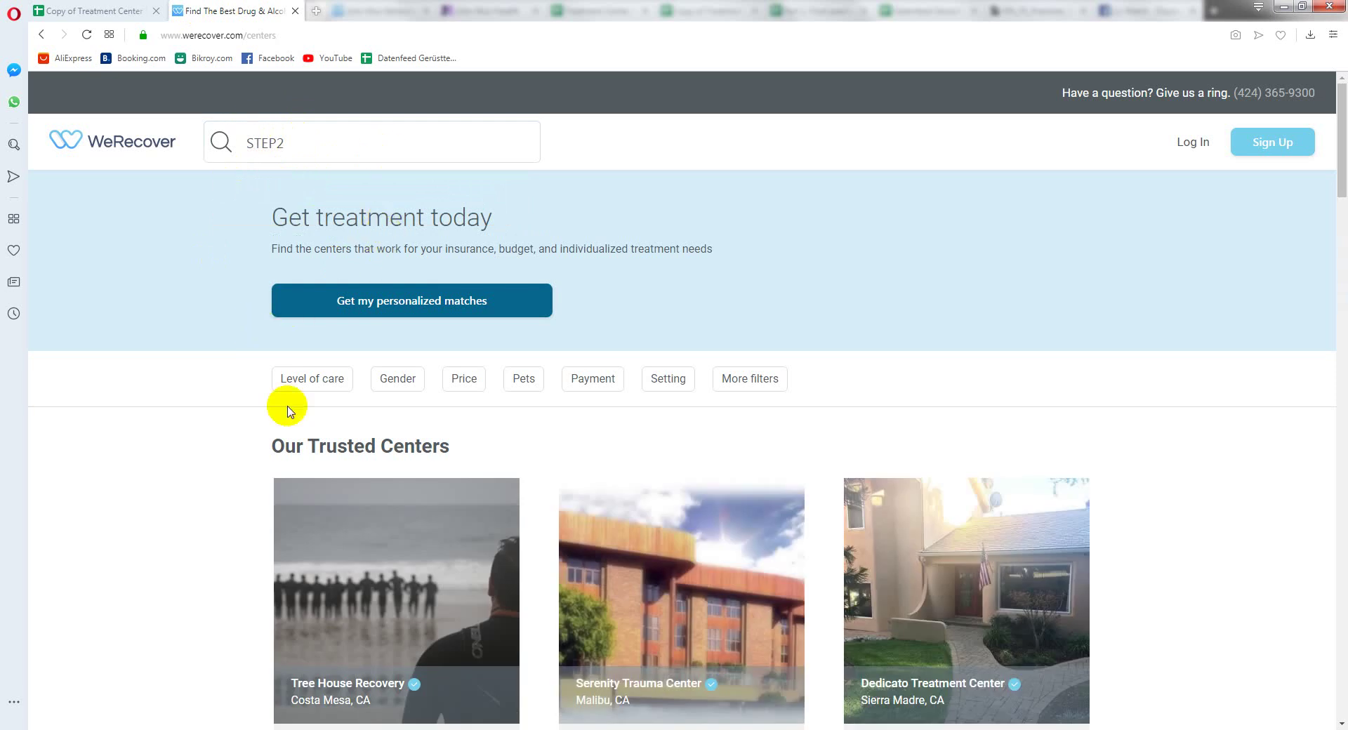
click(308, 140)
click(304, 186)
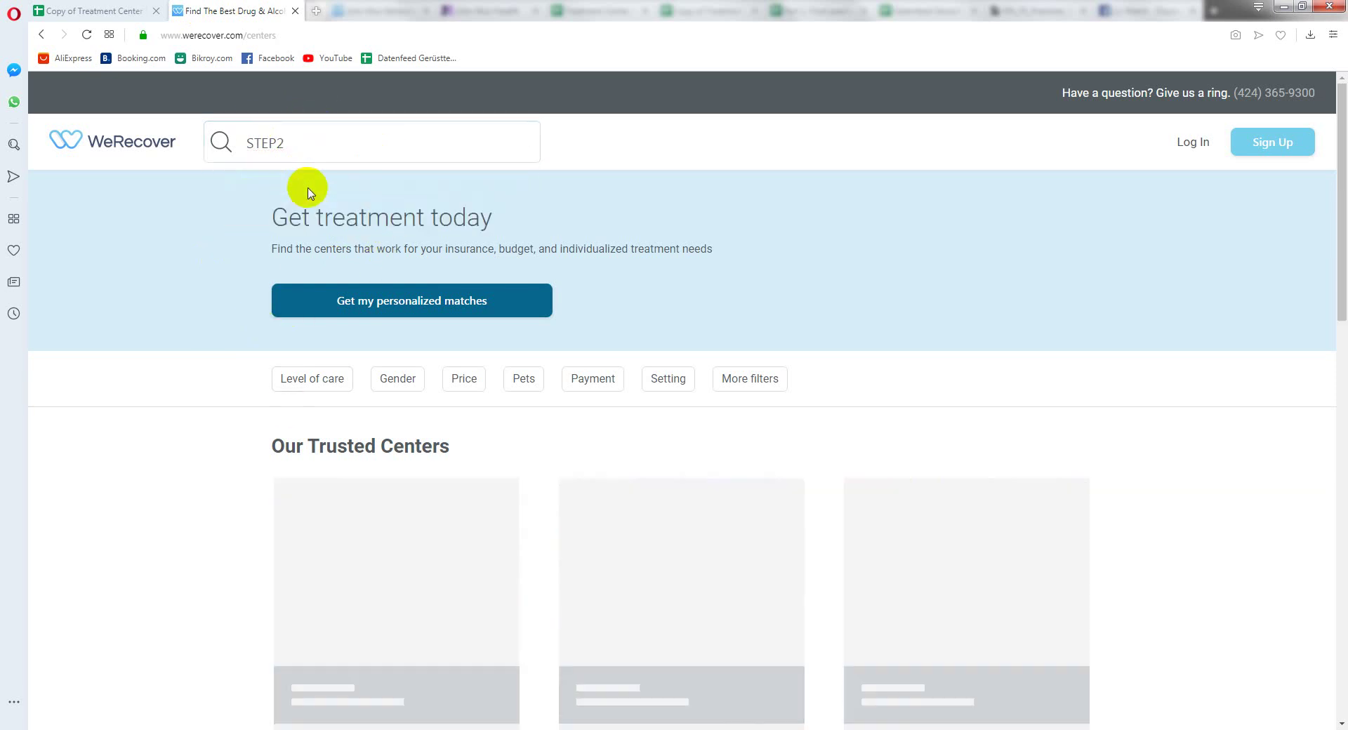
Step: Review the two Reno, NV female-only STEP2 results and check STEP2's gender cell in the sheet
scroll(56, 370, down, 2)
scroll(60, 373, up, 2)
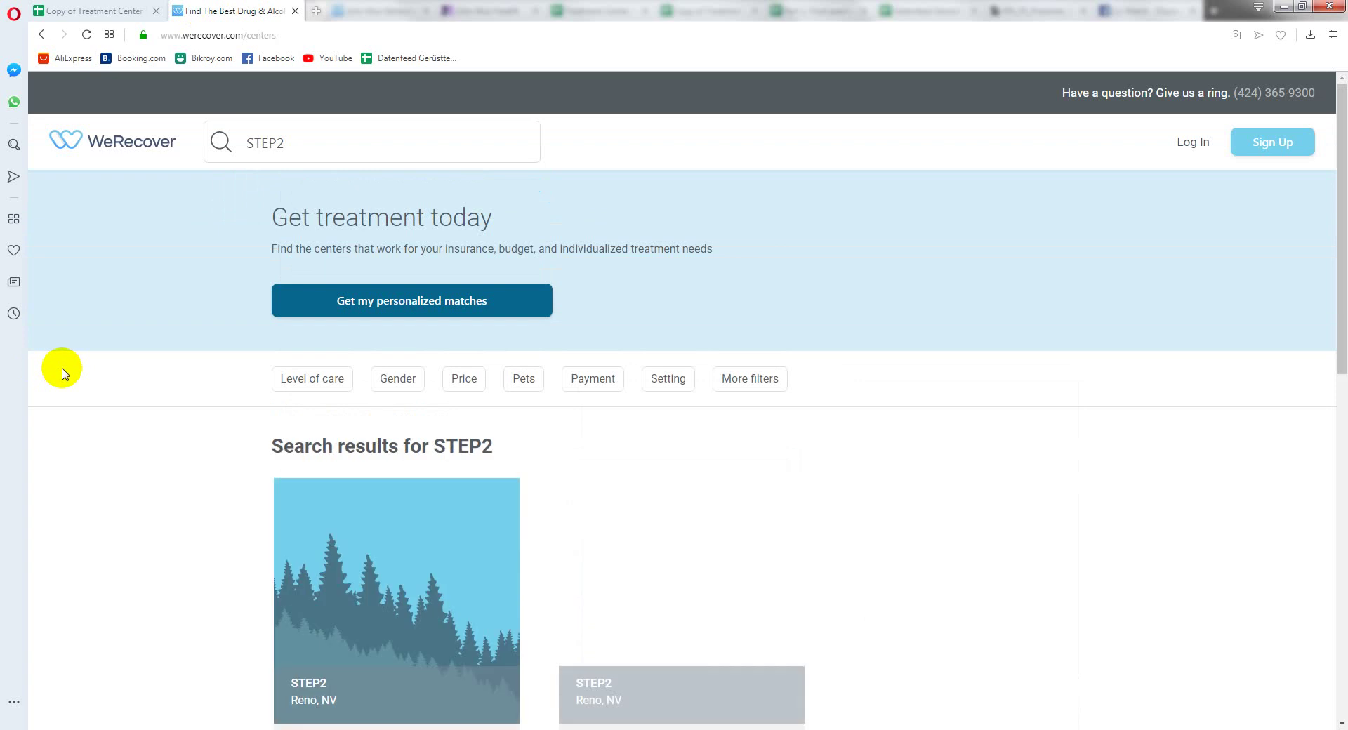
scroll(61, 370, down, 1)
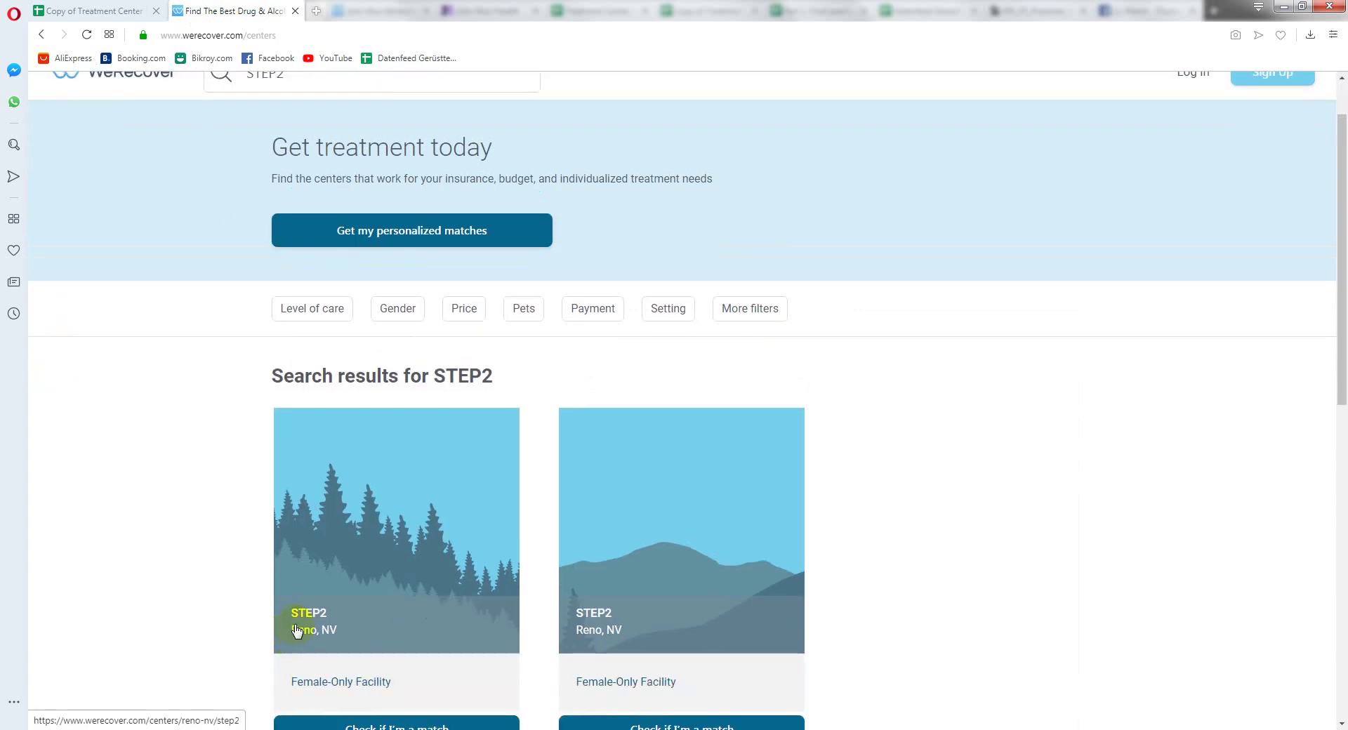
scroll(372, 618, down, 1)
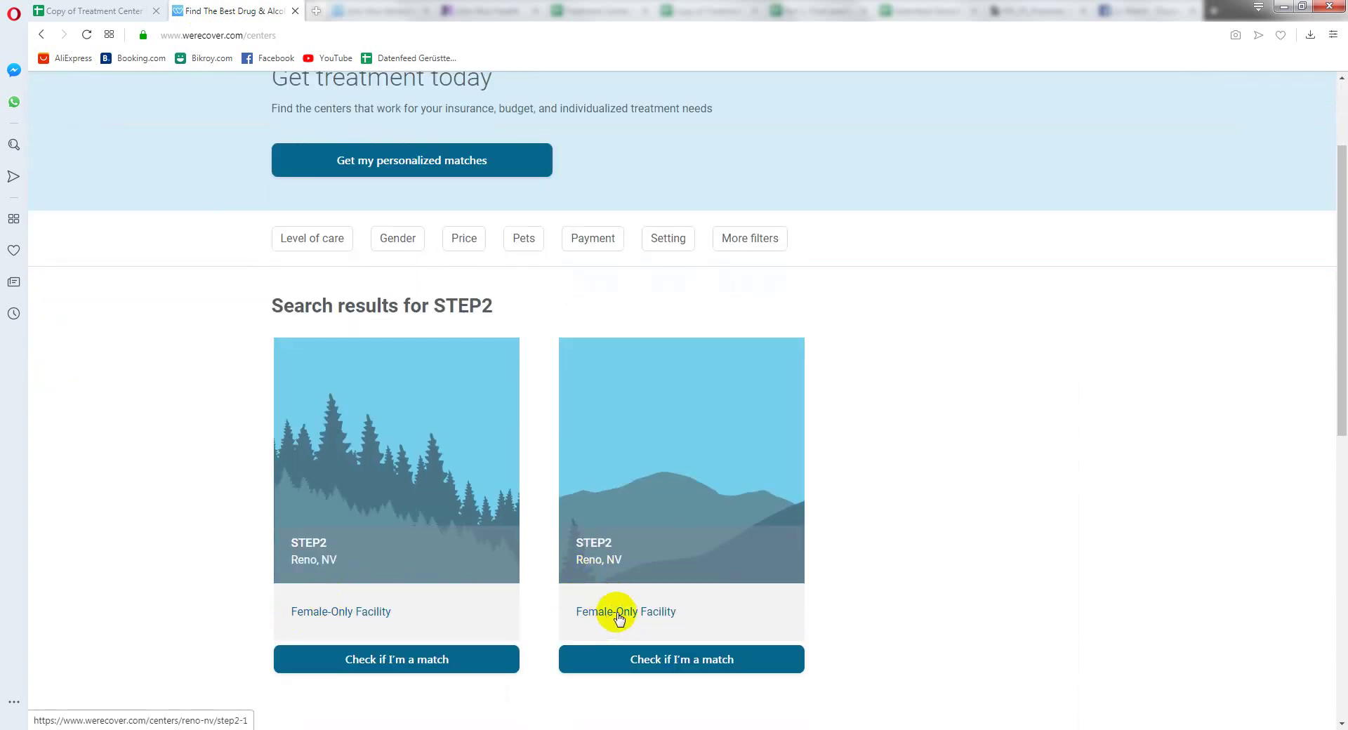
scroll(407, 619, down, 2)
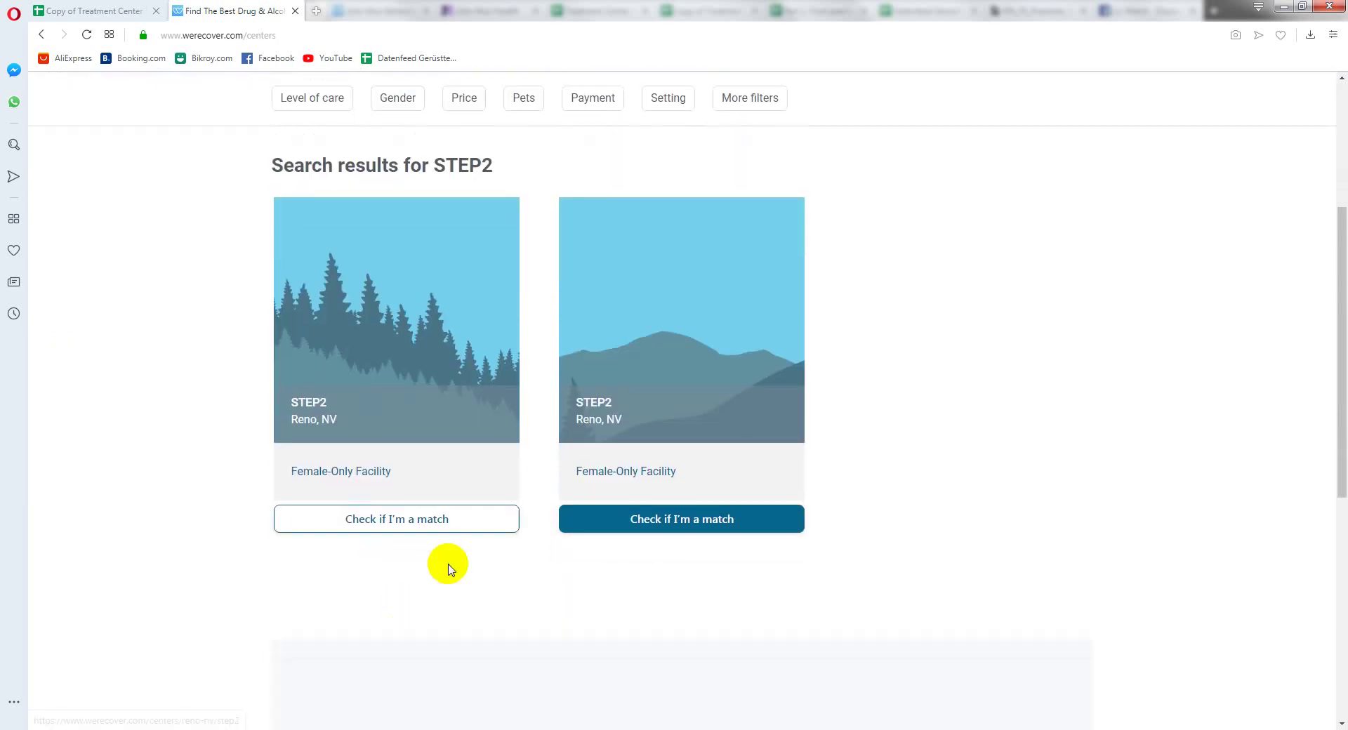
click(92, 10)
click(567, 308)
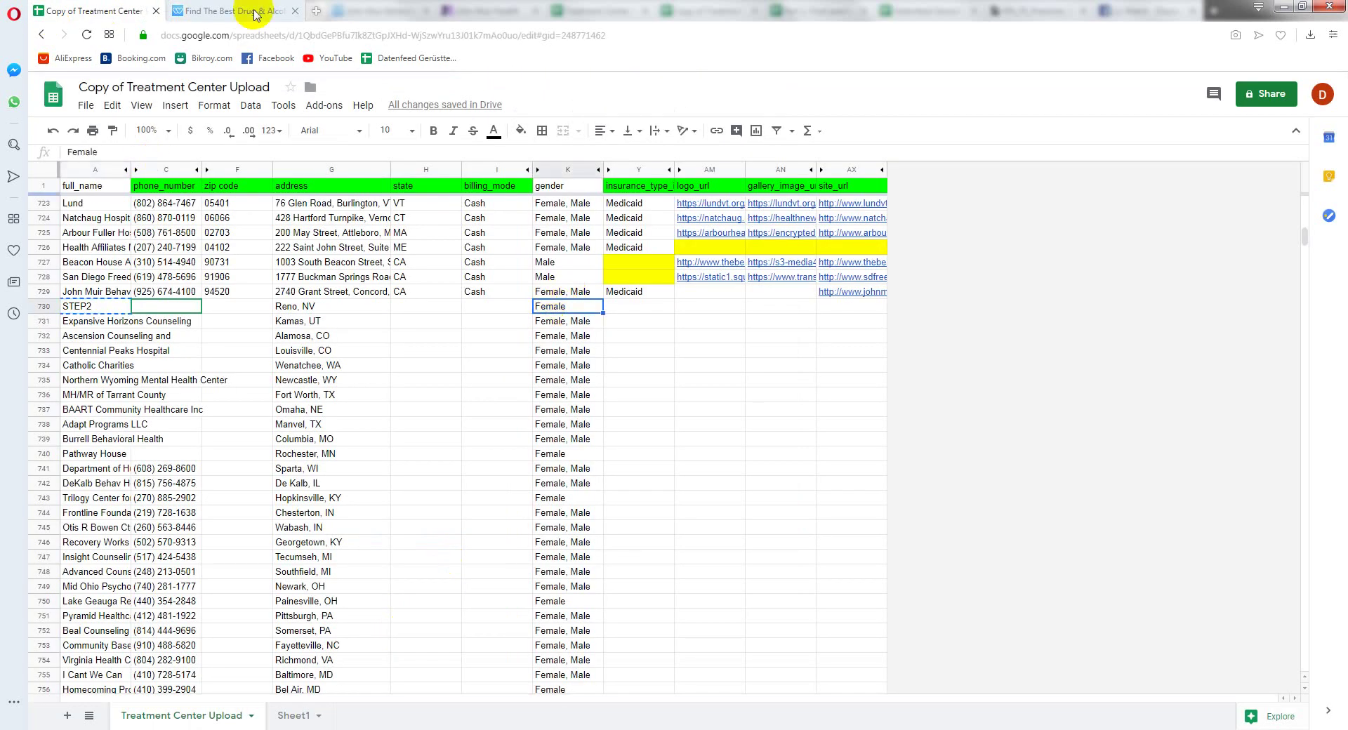
Step: Compare STEP2's gender and city/state in the sheet with the WeRecover search results
click(231, 10)
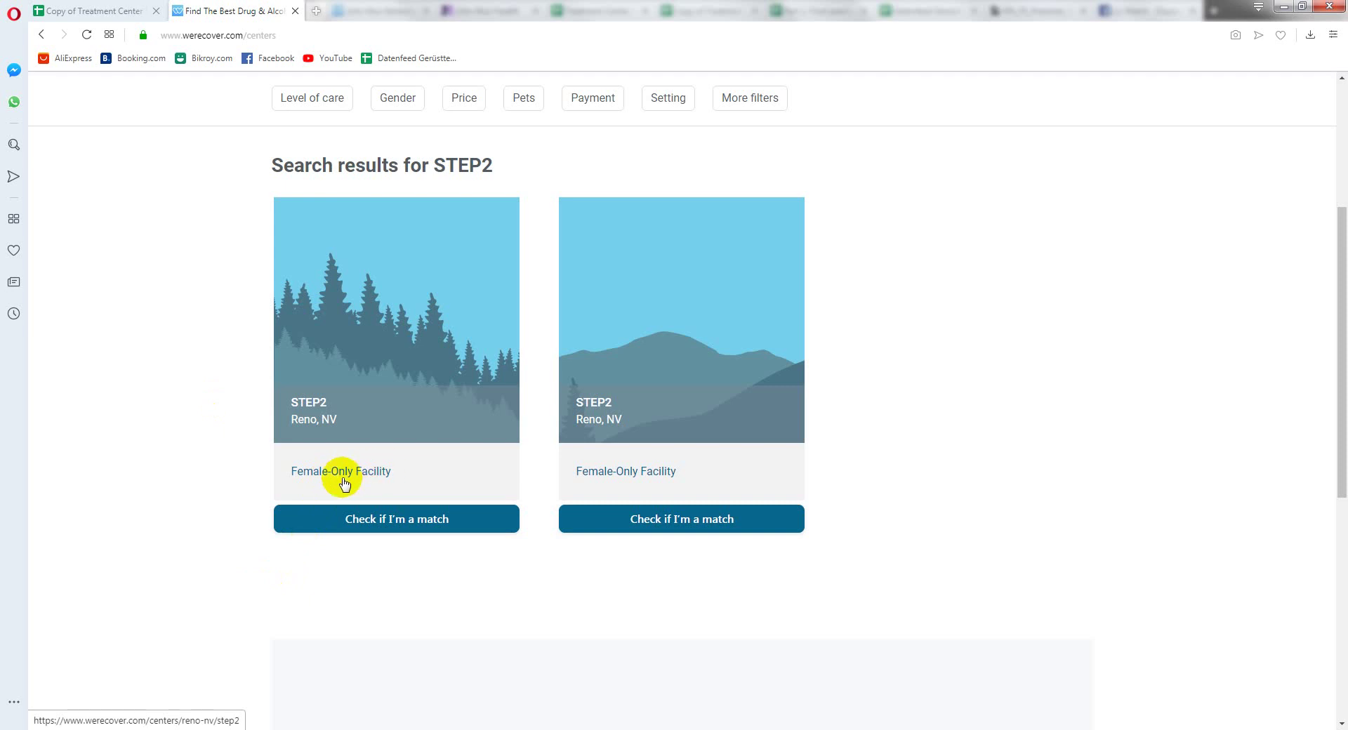
click(98, 11)
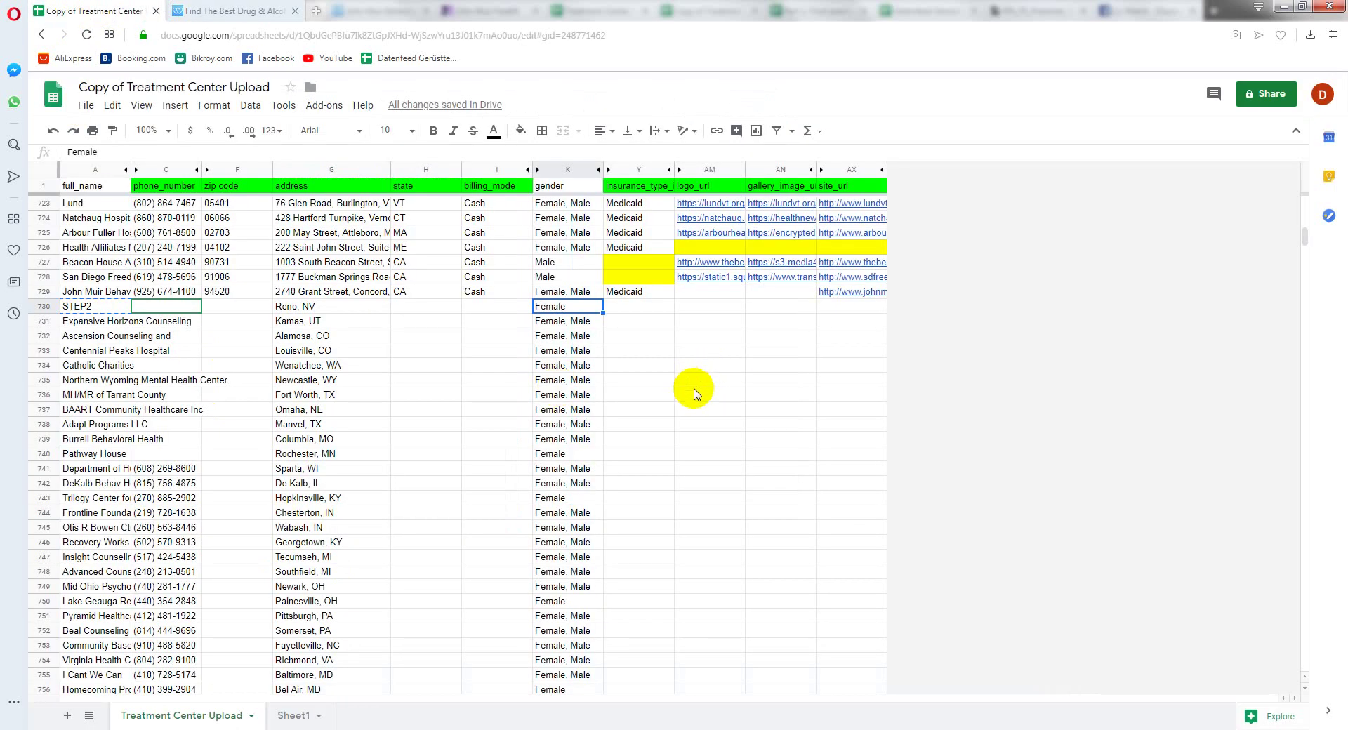
click(228, 10)
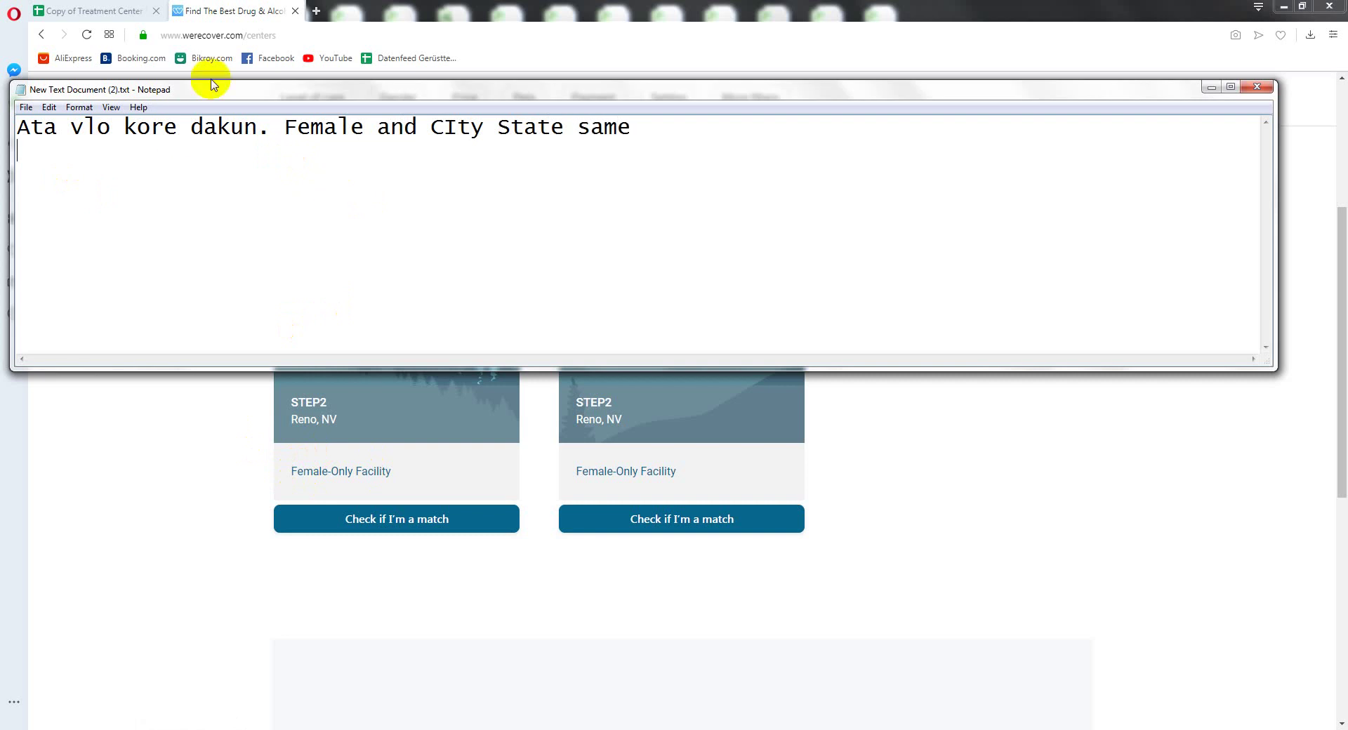
Step: Highlight 'Female' and 'State same' in the note and move Notepad to the lower half
drag(285, 128, 364, 128)
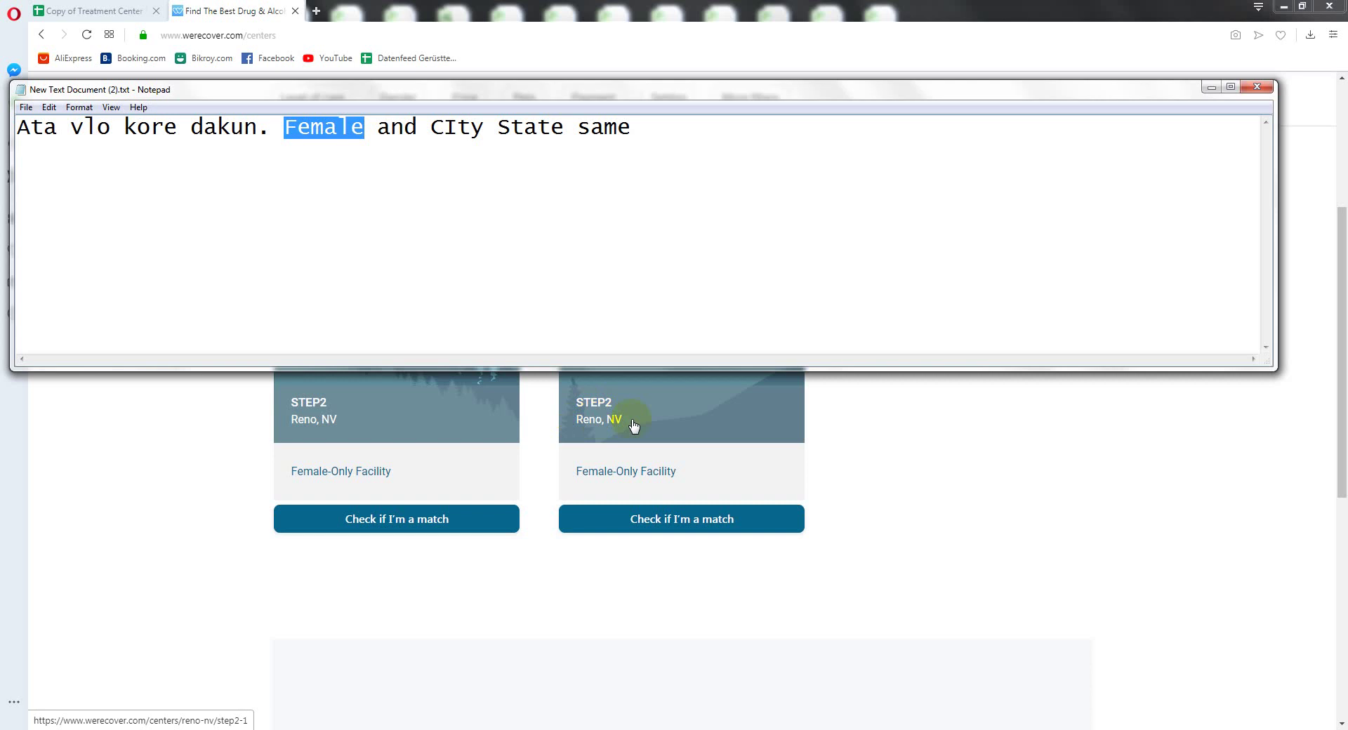
drag(497, 127, 629, 128)
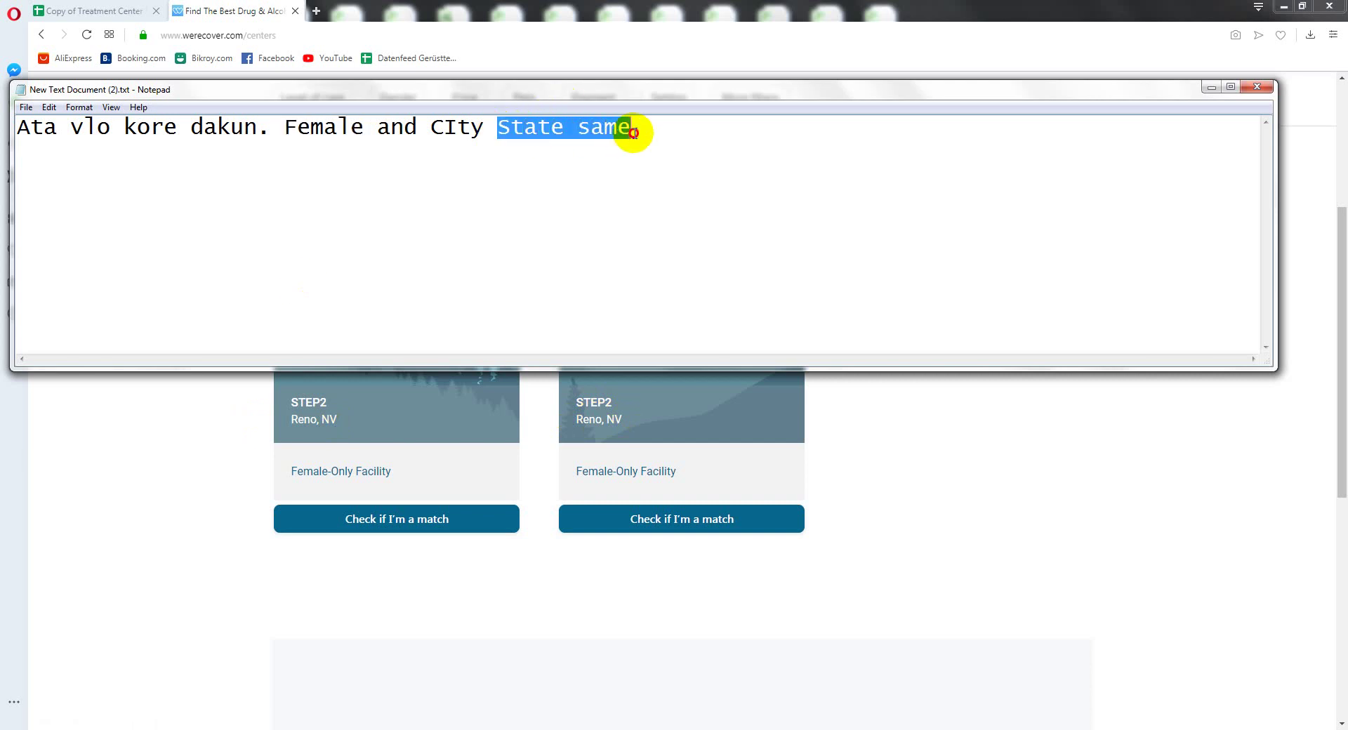
click(98, 11)
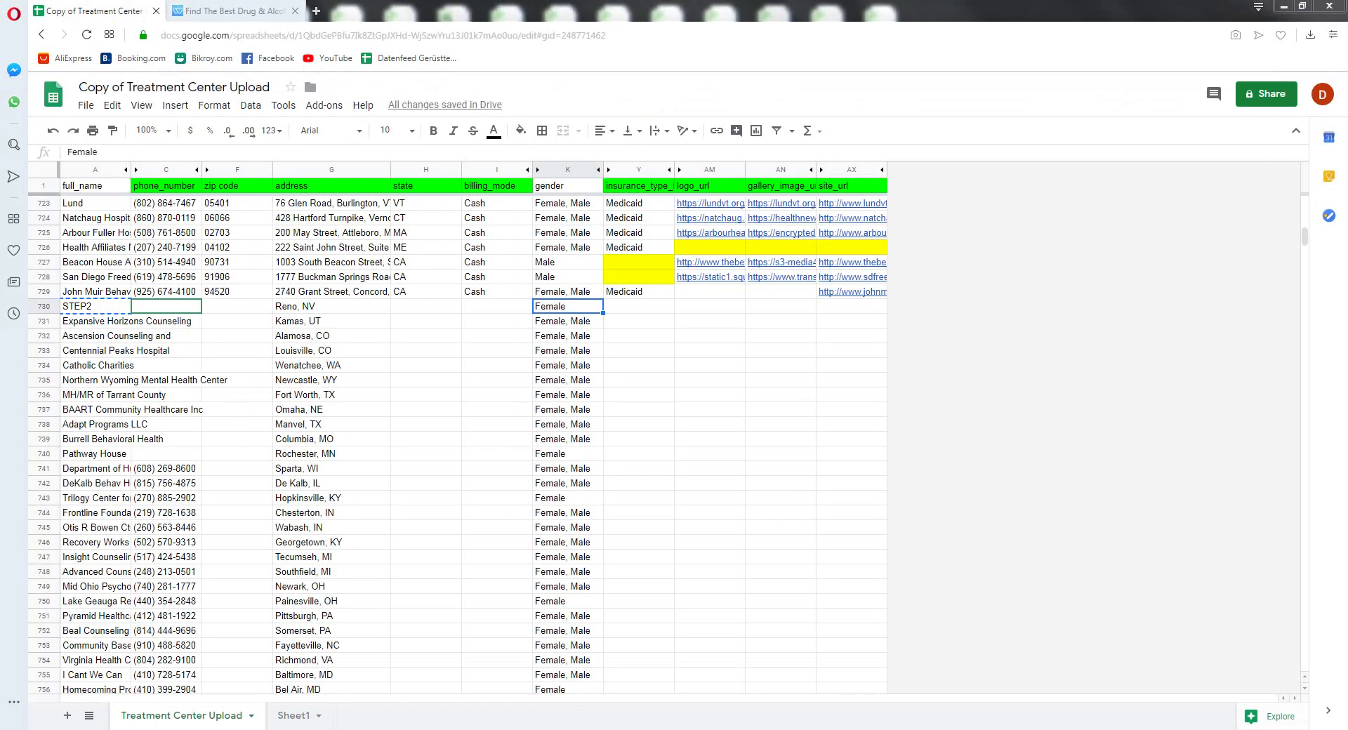
key(alt+Tab)
mouse_move(551, 90)
mouse_down()
mouse_move(580, 439)
mouse_move(583, 386)
mouse_up()
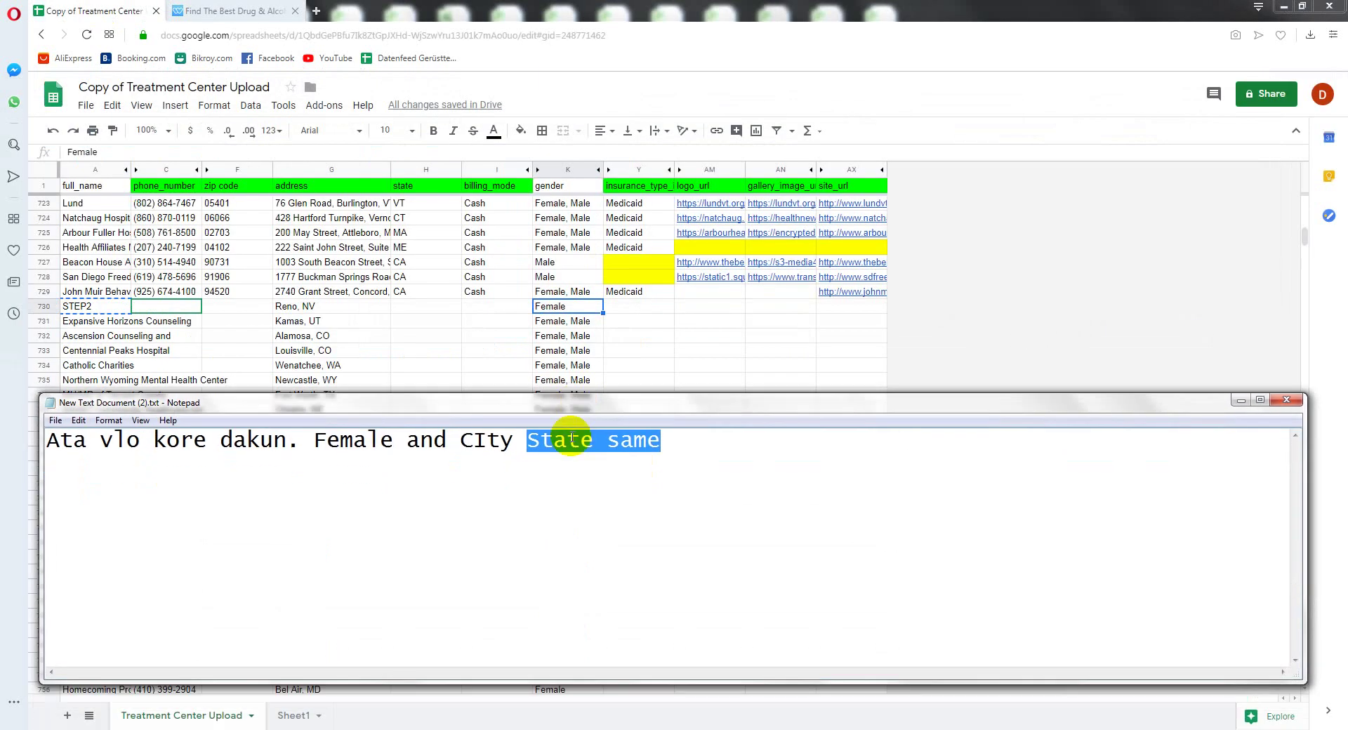
mouse_move(315, 441)
mouse_down()
mouse_move(422, 447)
mouse_move(393, 442)
mouse_up()
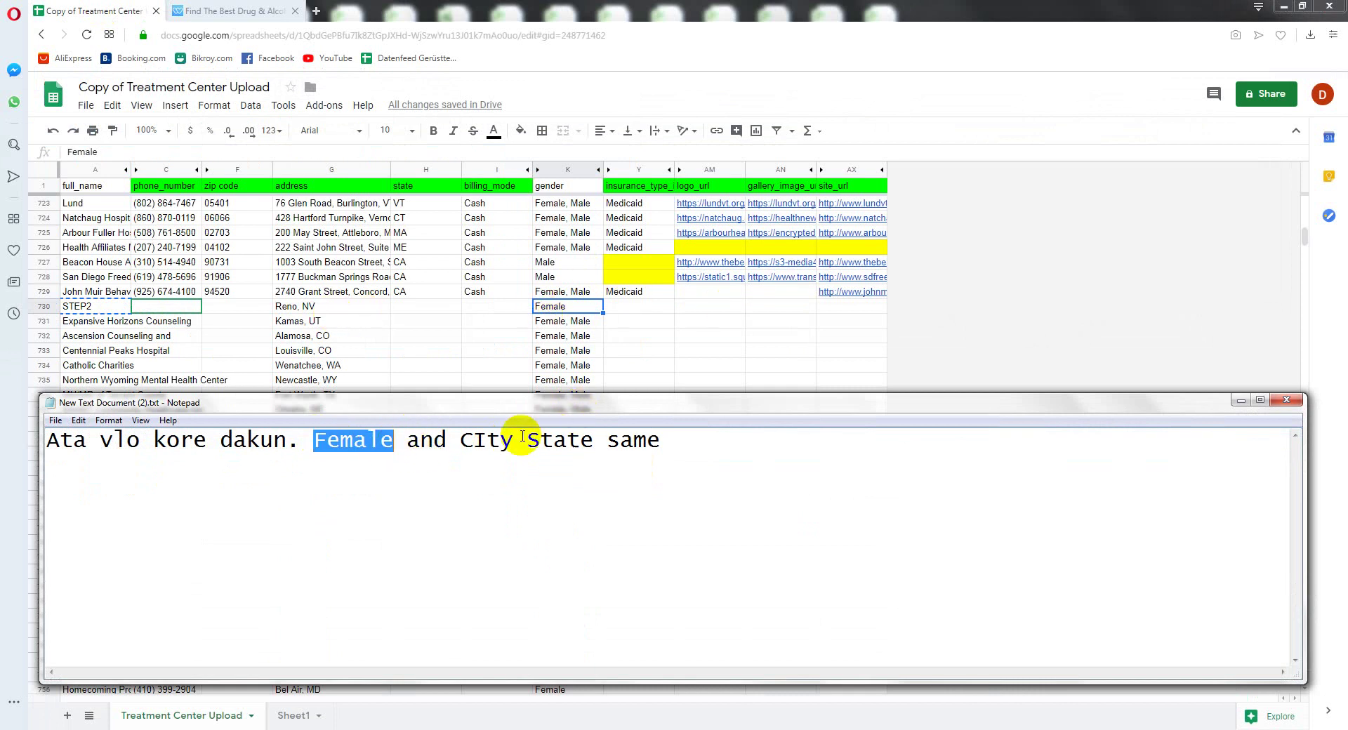
Step: Add the second note line 'Akan theka first tate click korben.'
click(303, 306)
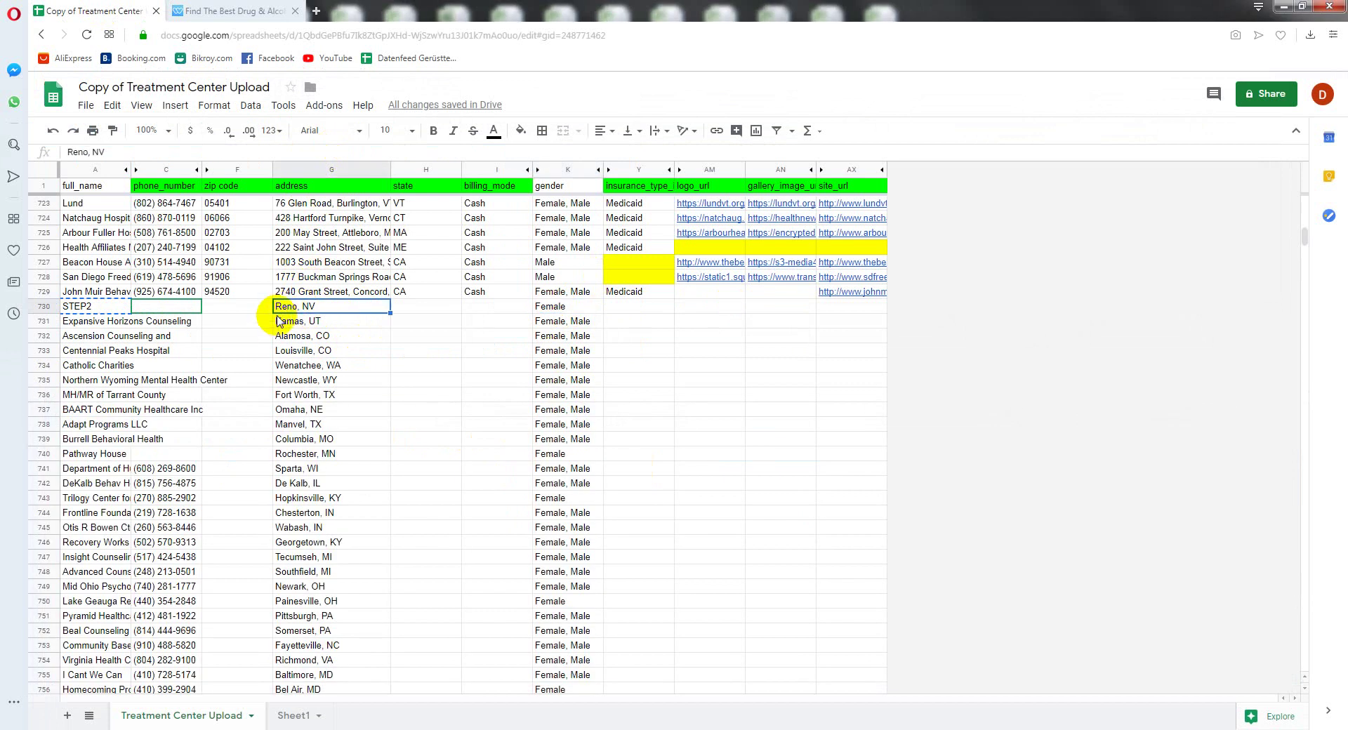
click(335, 727)
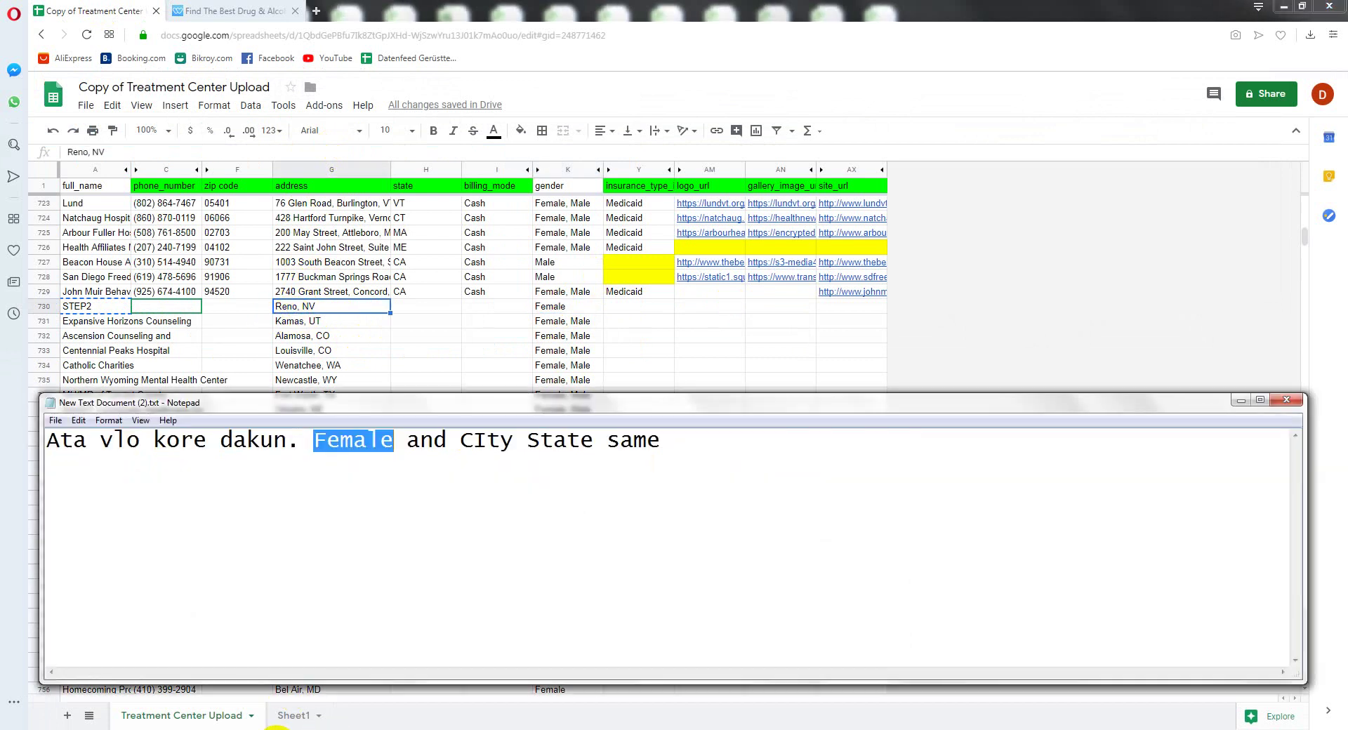
click(707, 444)
text(Akan theka first tate click korben.)
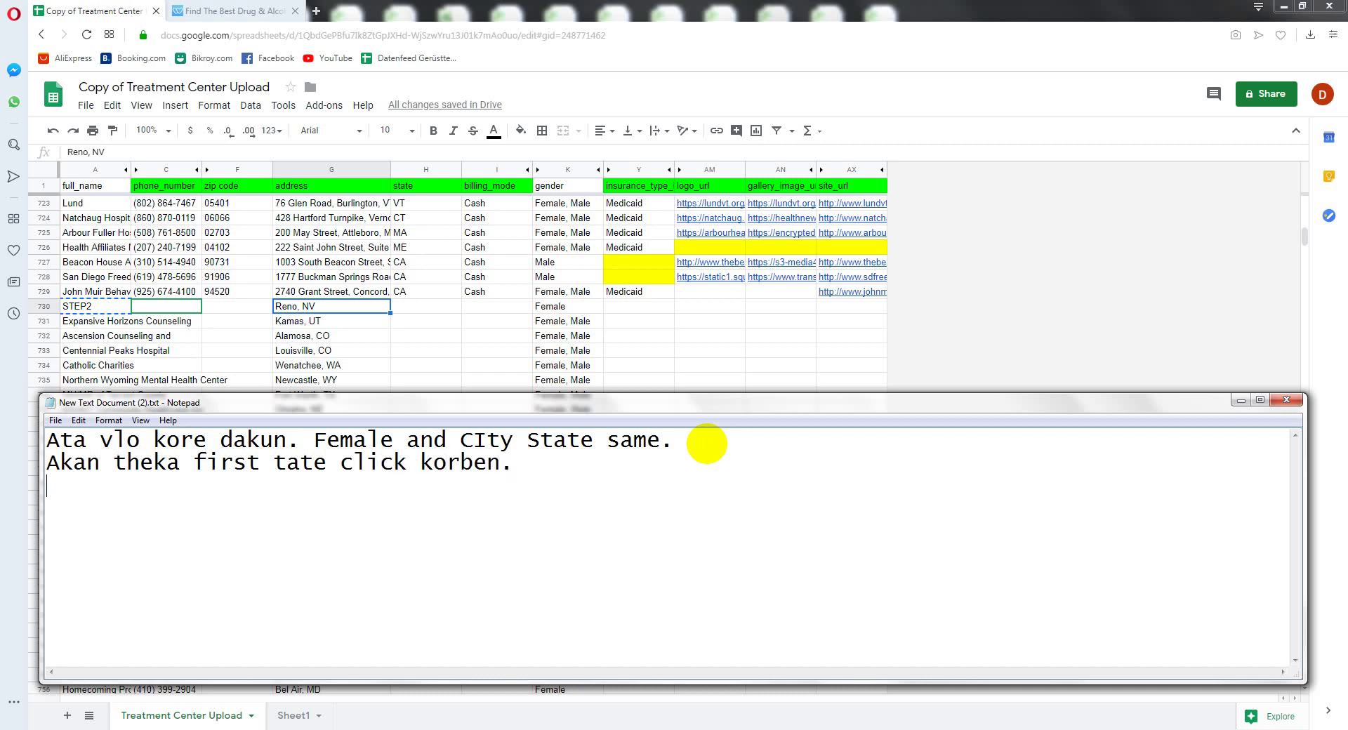
click(231, 11)
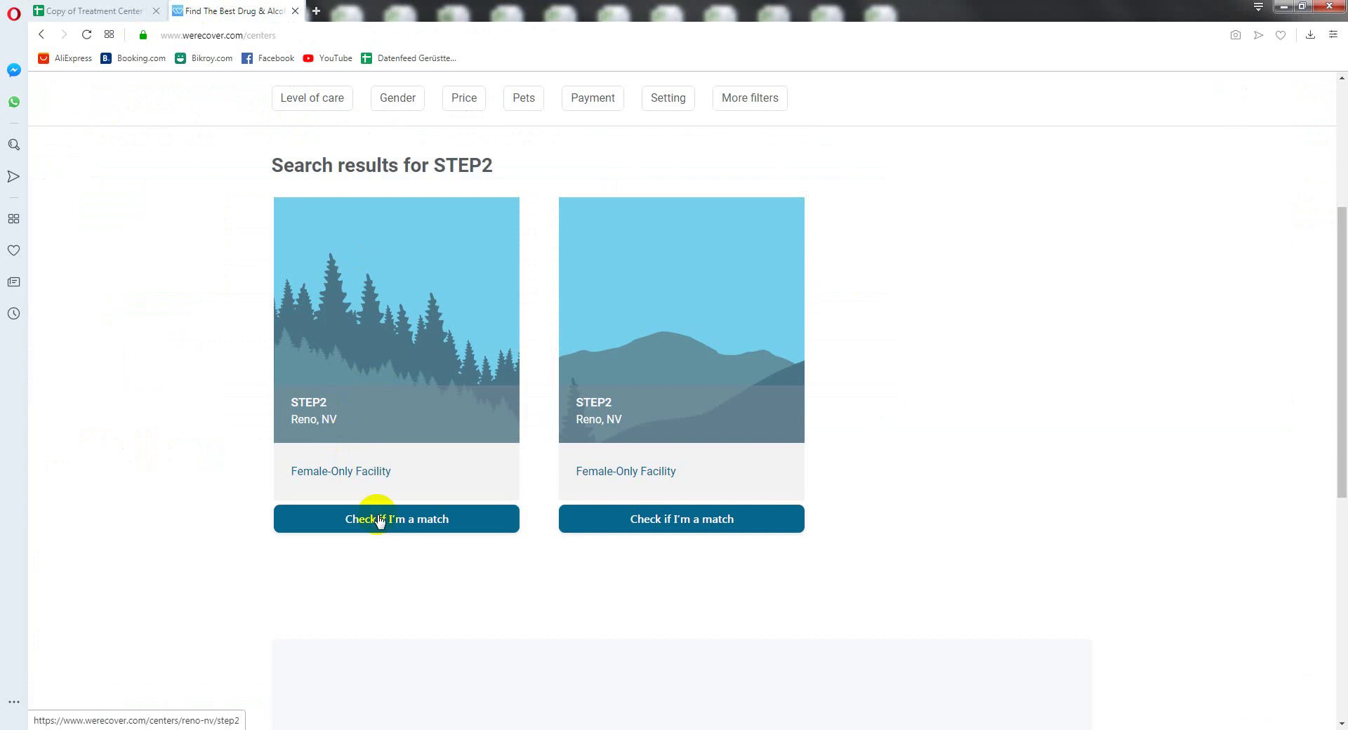
Step: Open the first STEP2 result and copy its address, 3700 Safe Harbor Way, Reno, NV 89512
click(336, 385)
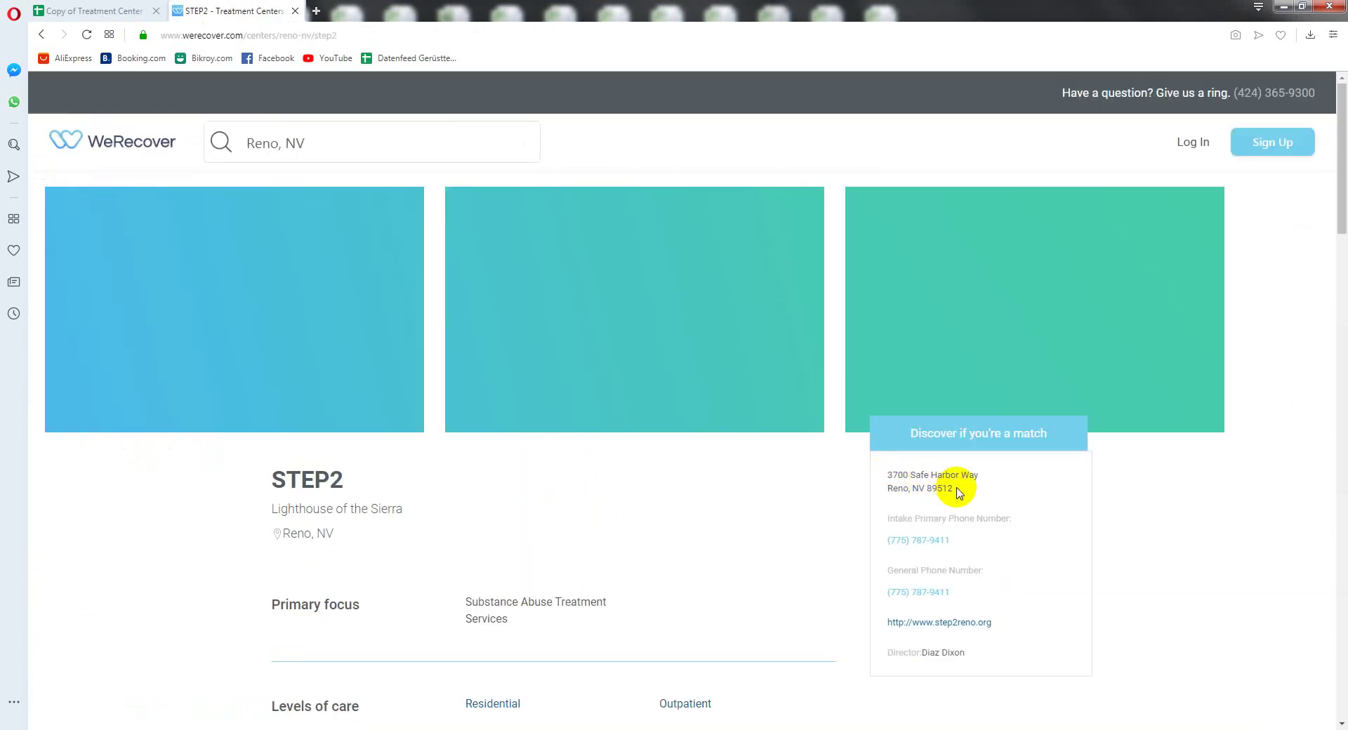
drag(955, 492, 886, 483)
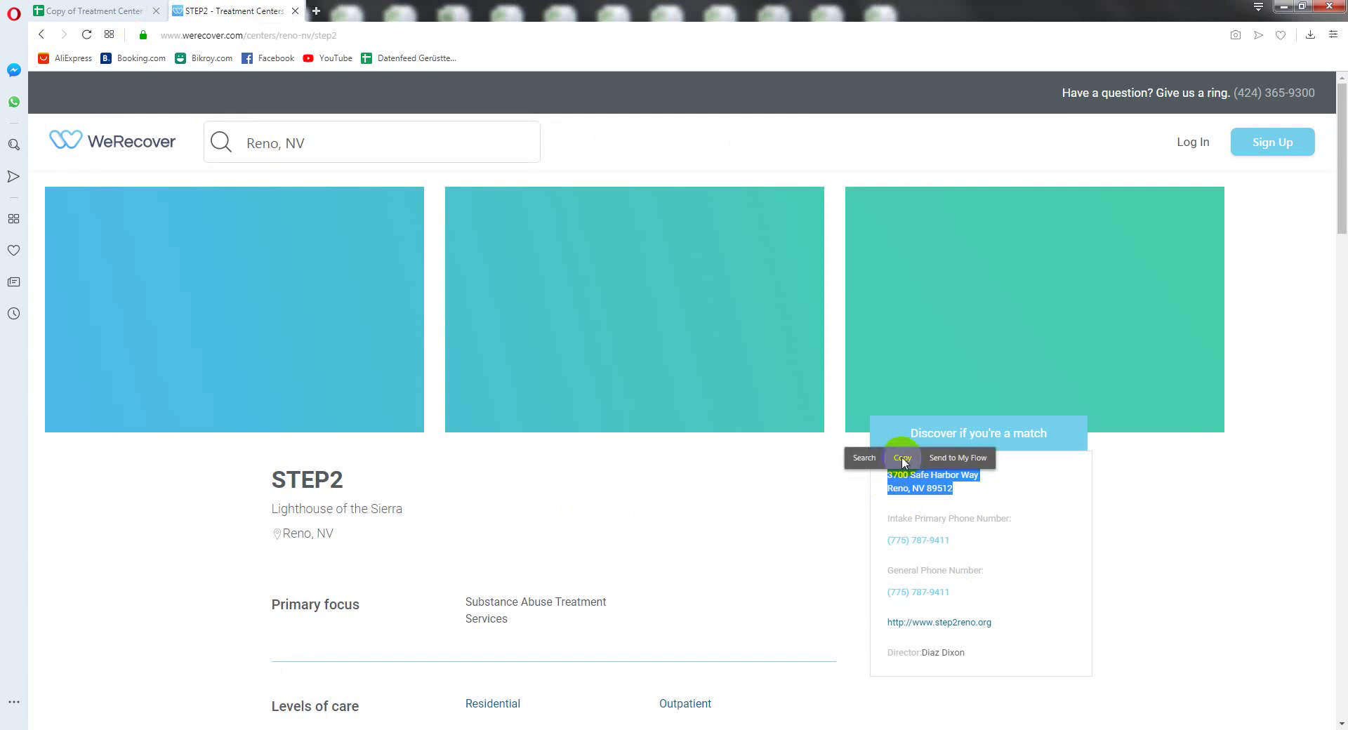
click(902, 456)
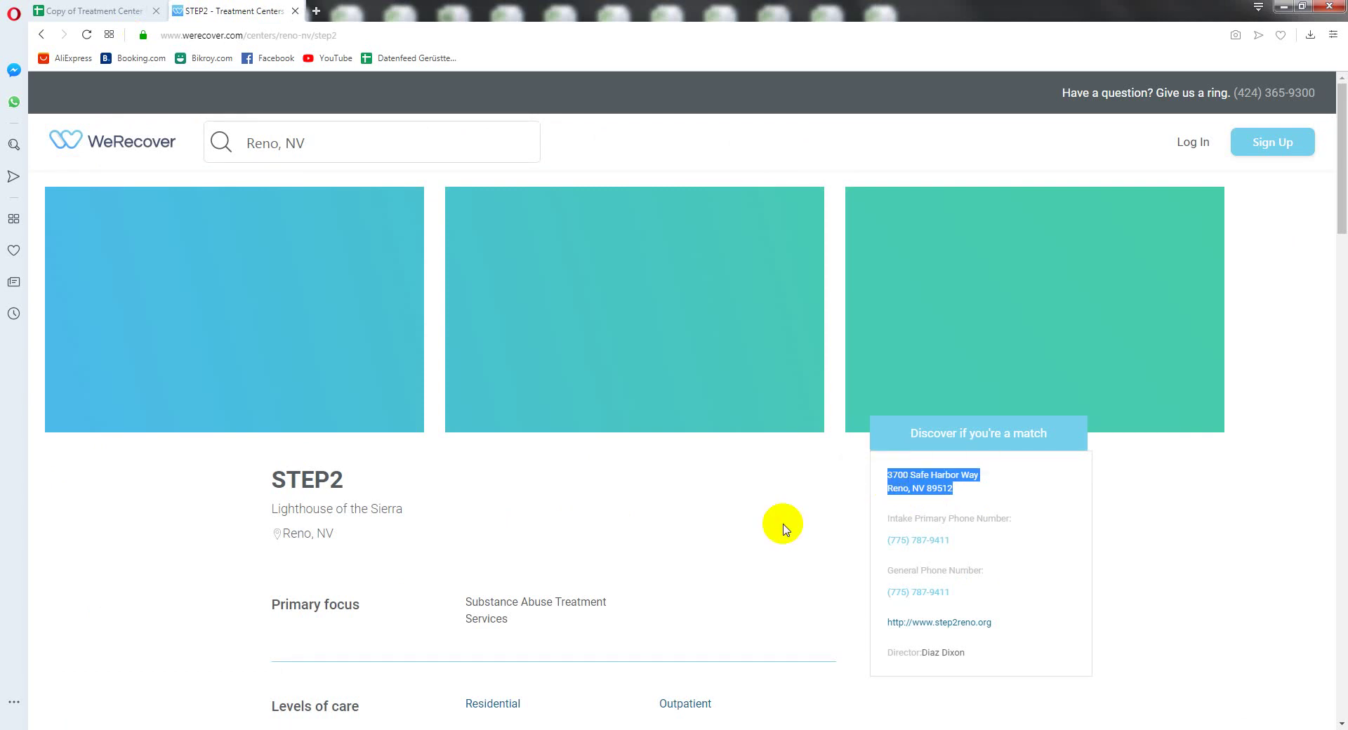
right_click(919, 483)
click(962, 532)
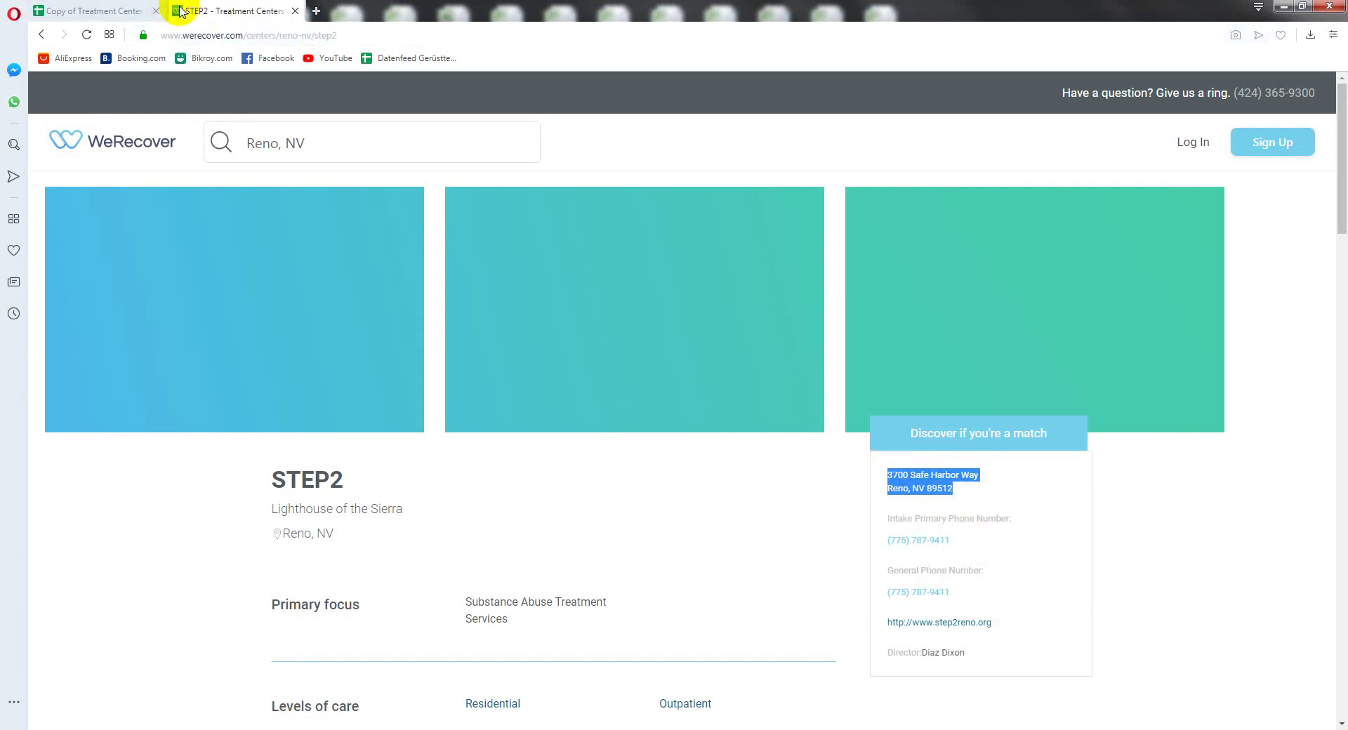
click(102, 10)
double_click(357, 299)
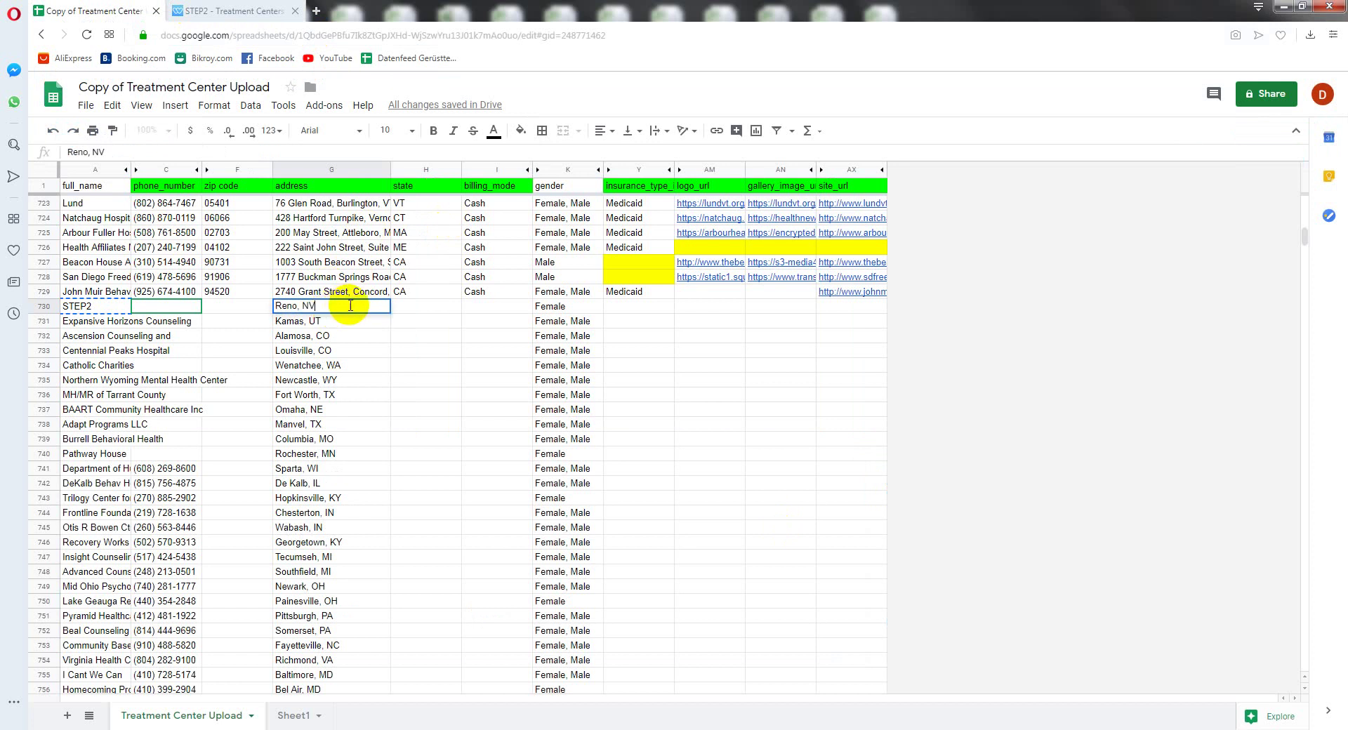
key(ctrl+a)
key(ctrl+v)
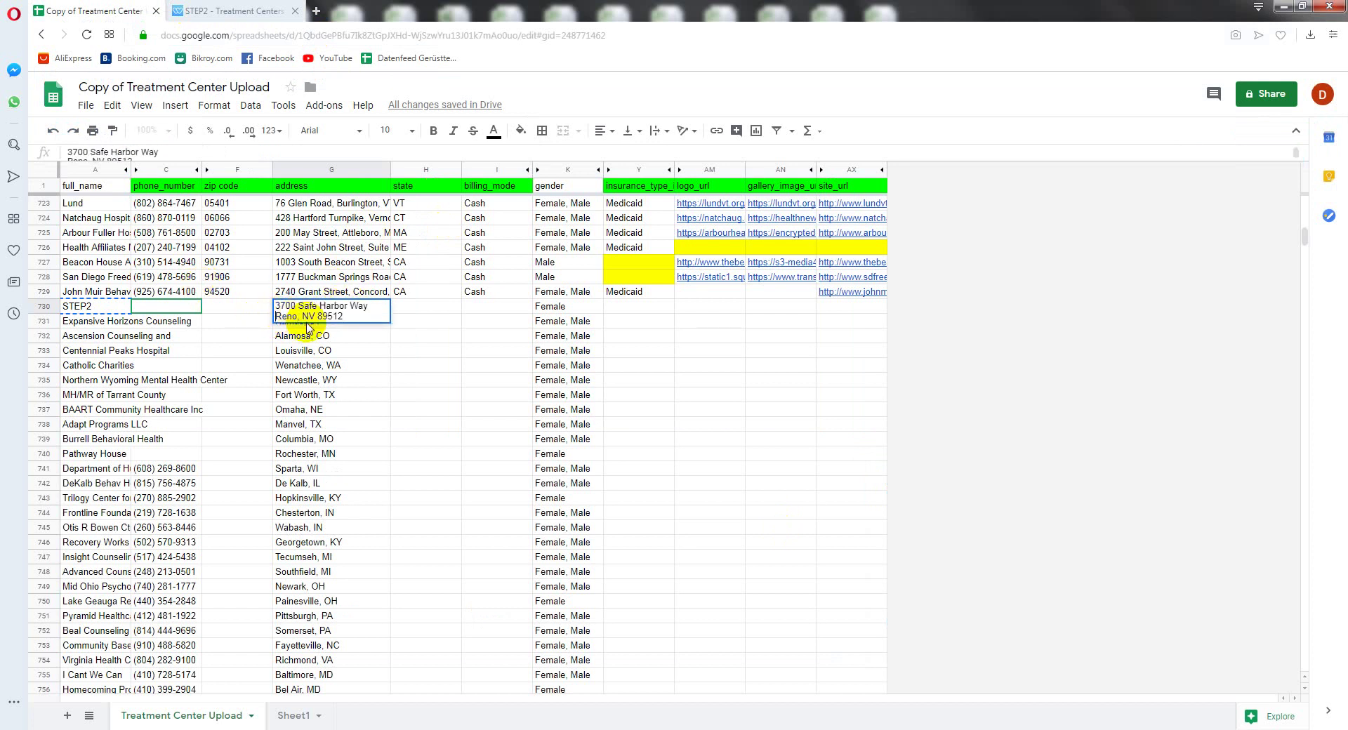
key(BackSpace)
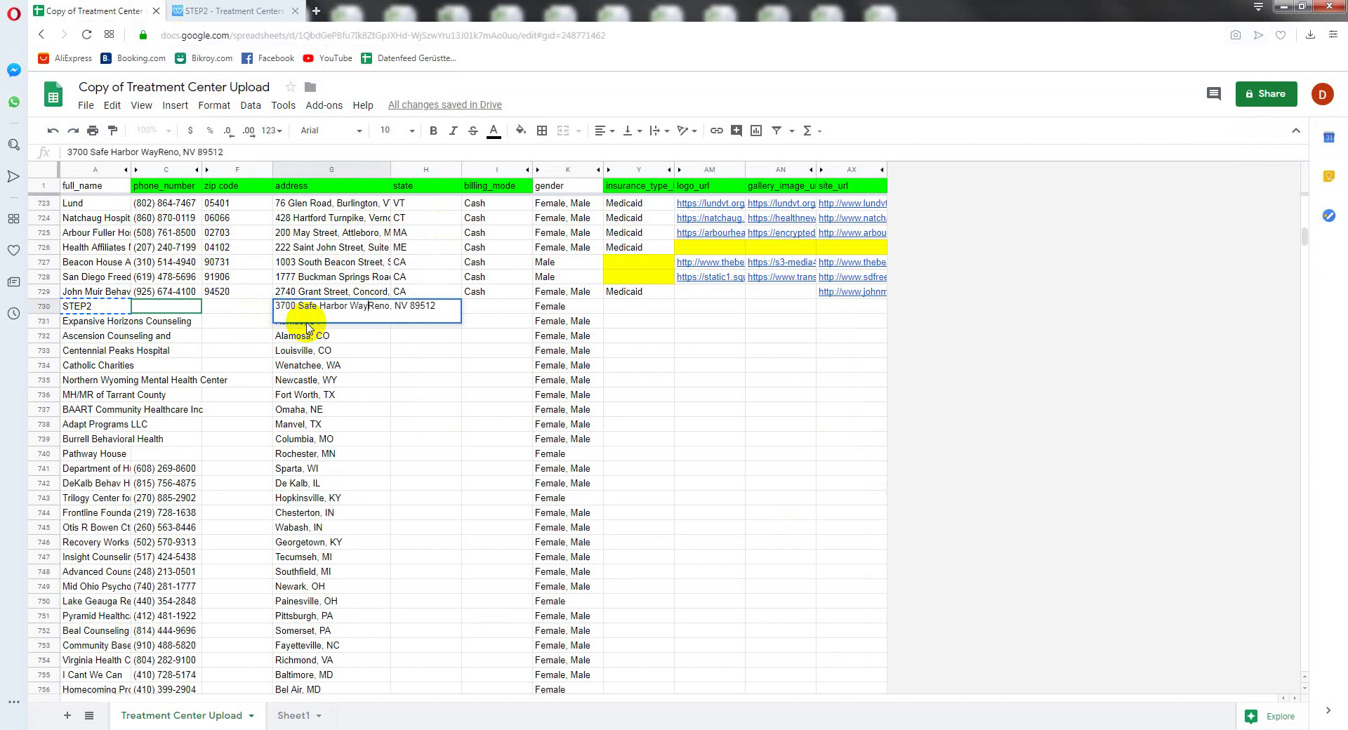
text(,)
click(350, 309)
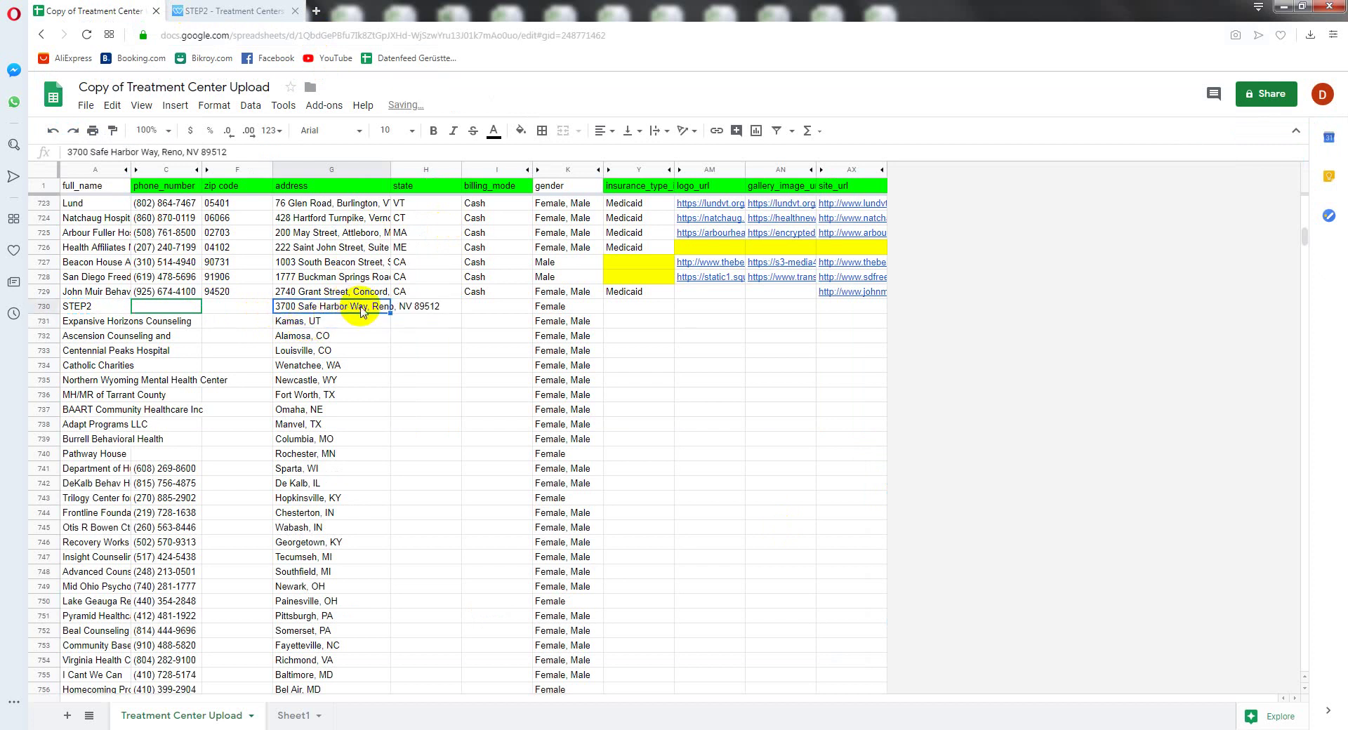
click(348, 726)
click(523, 472)
text(Address format ta)
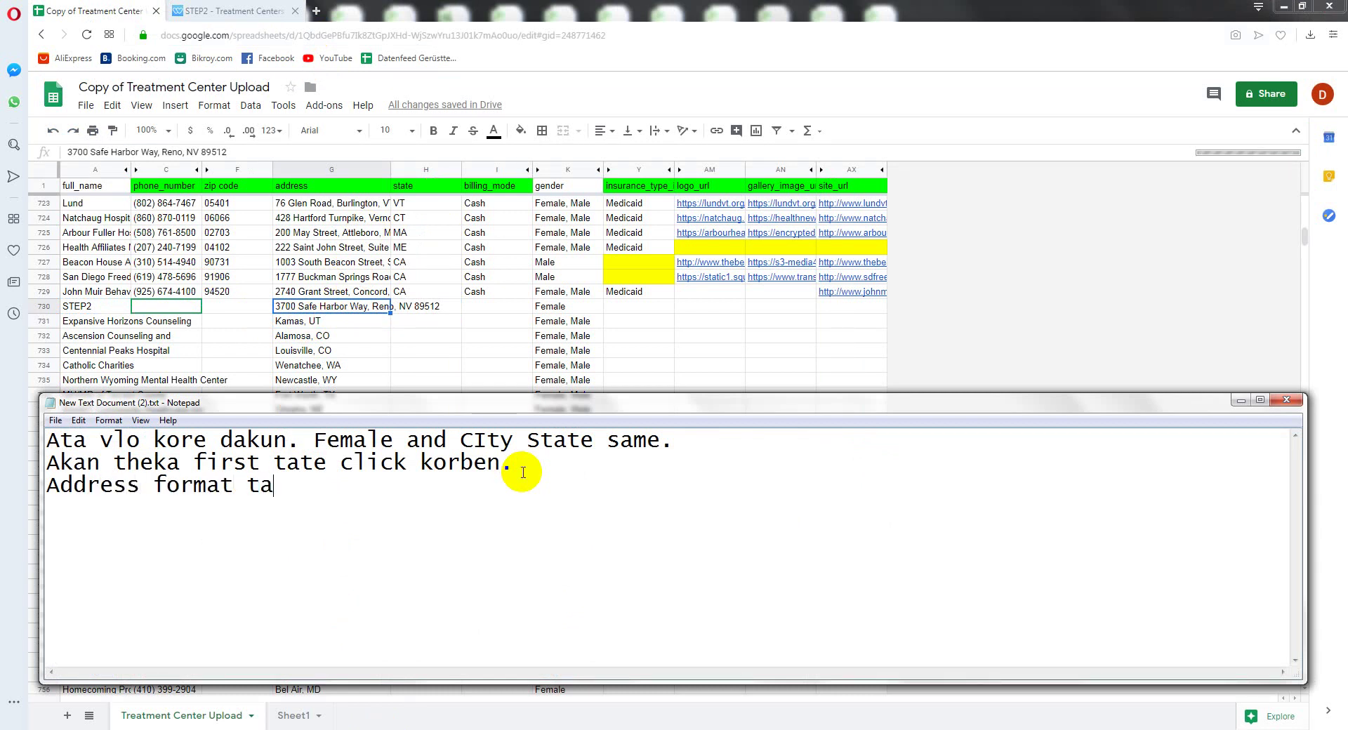
Step: Write the third note line 'Address format ta vlo kore dakun. jeno kono vulo na hoi.' and enlarge Notepad
text(v)
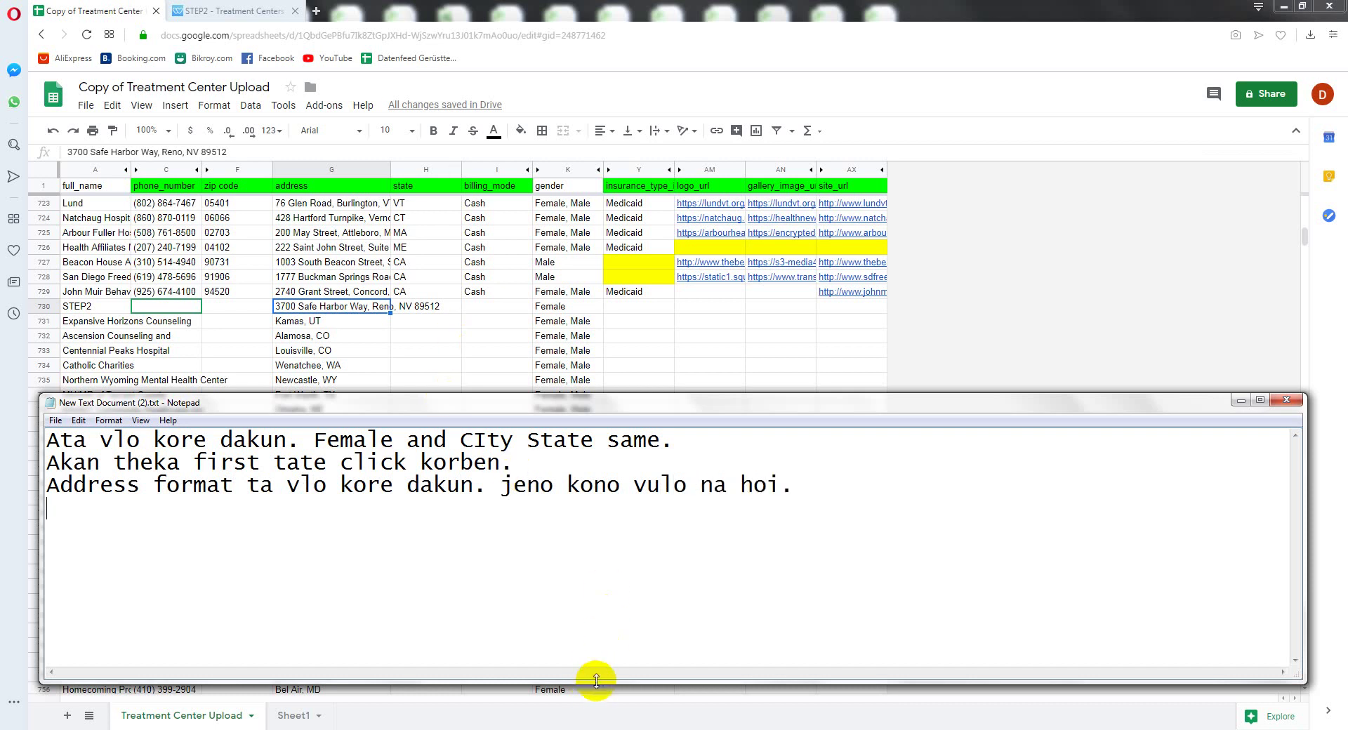
drag(596, 683, 596, 705)
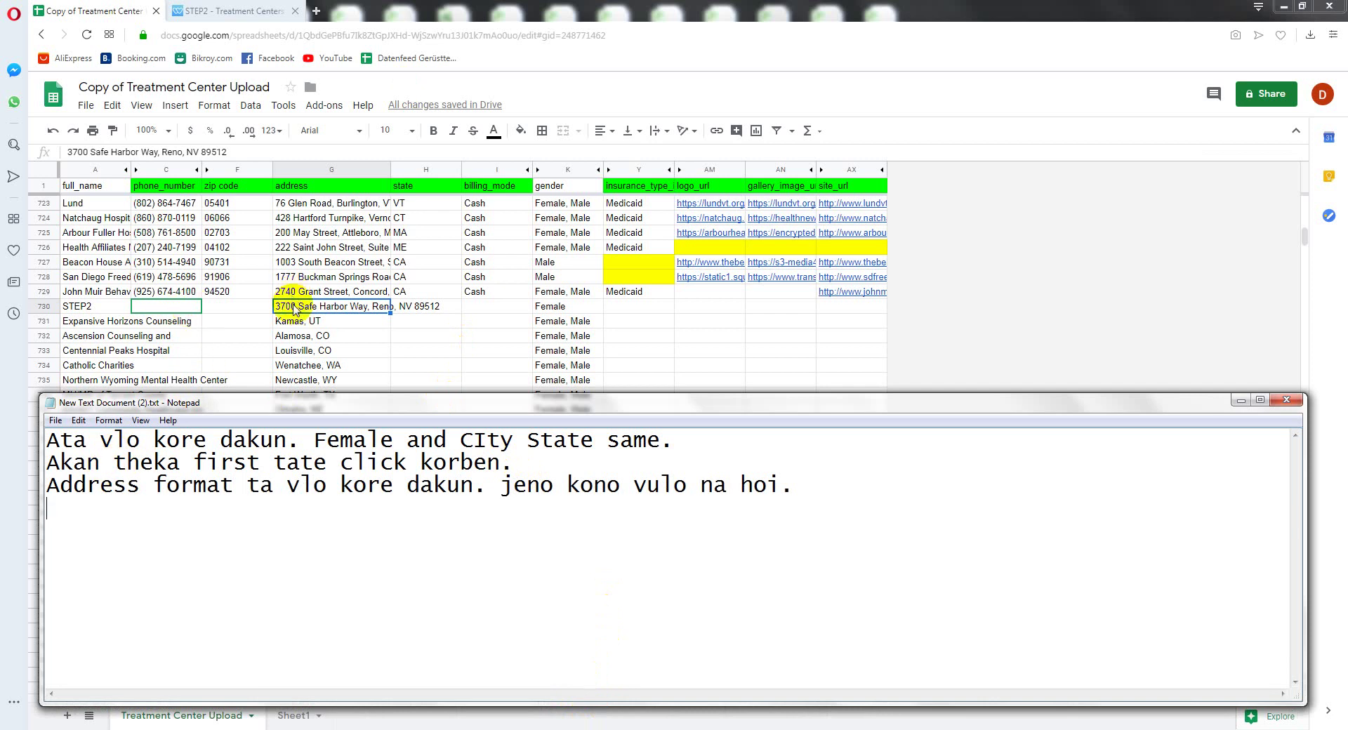
click(179, 307)
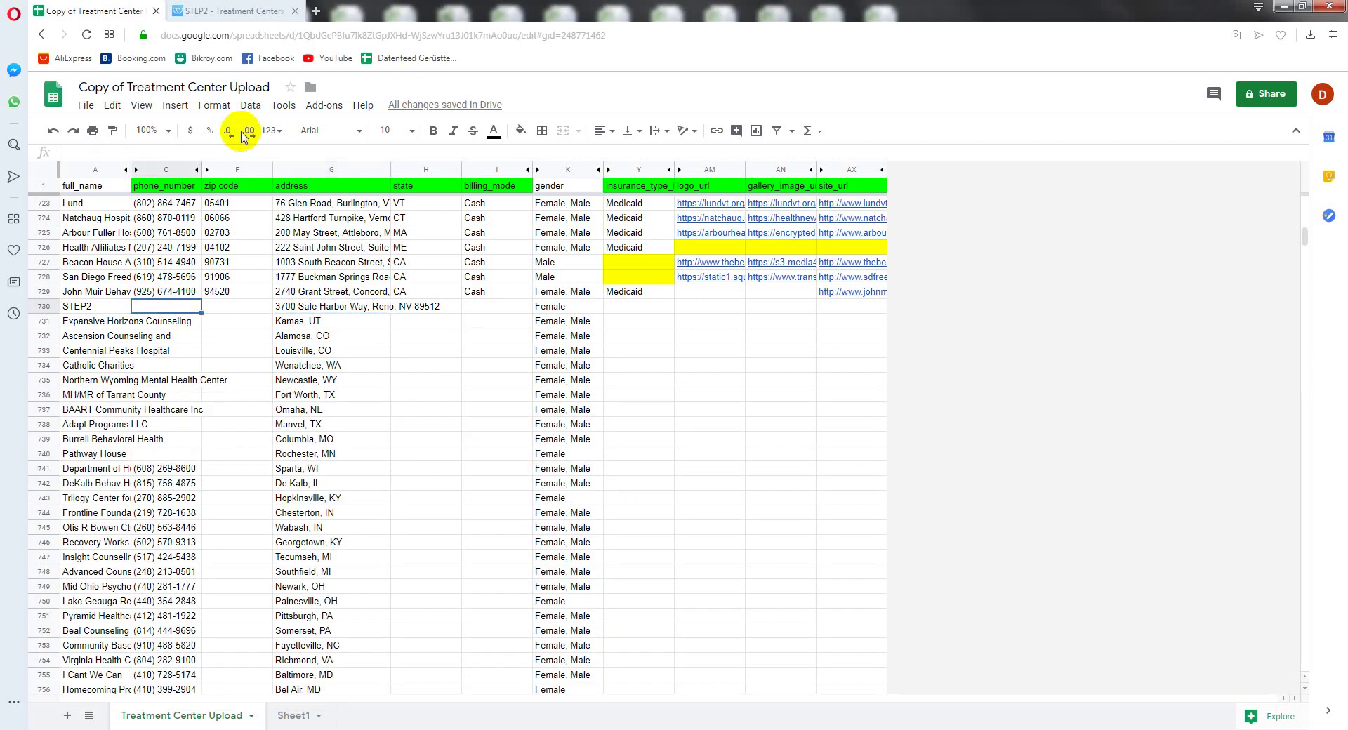
Step: Copy the 'General Phone Number:' label from STEP2's WeRecover page
click(241, 8)
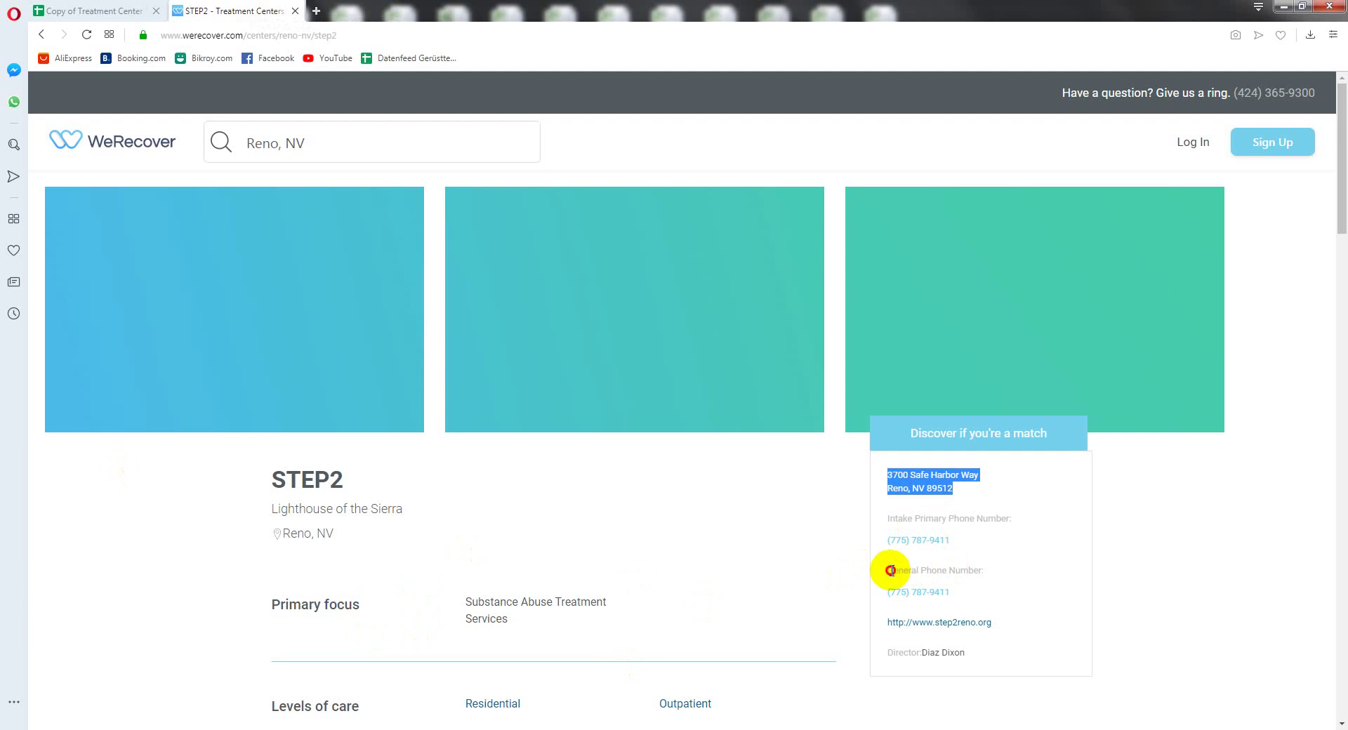
drag(885, 570, 990, 570)
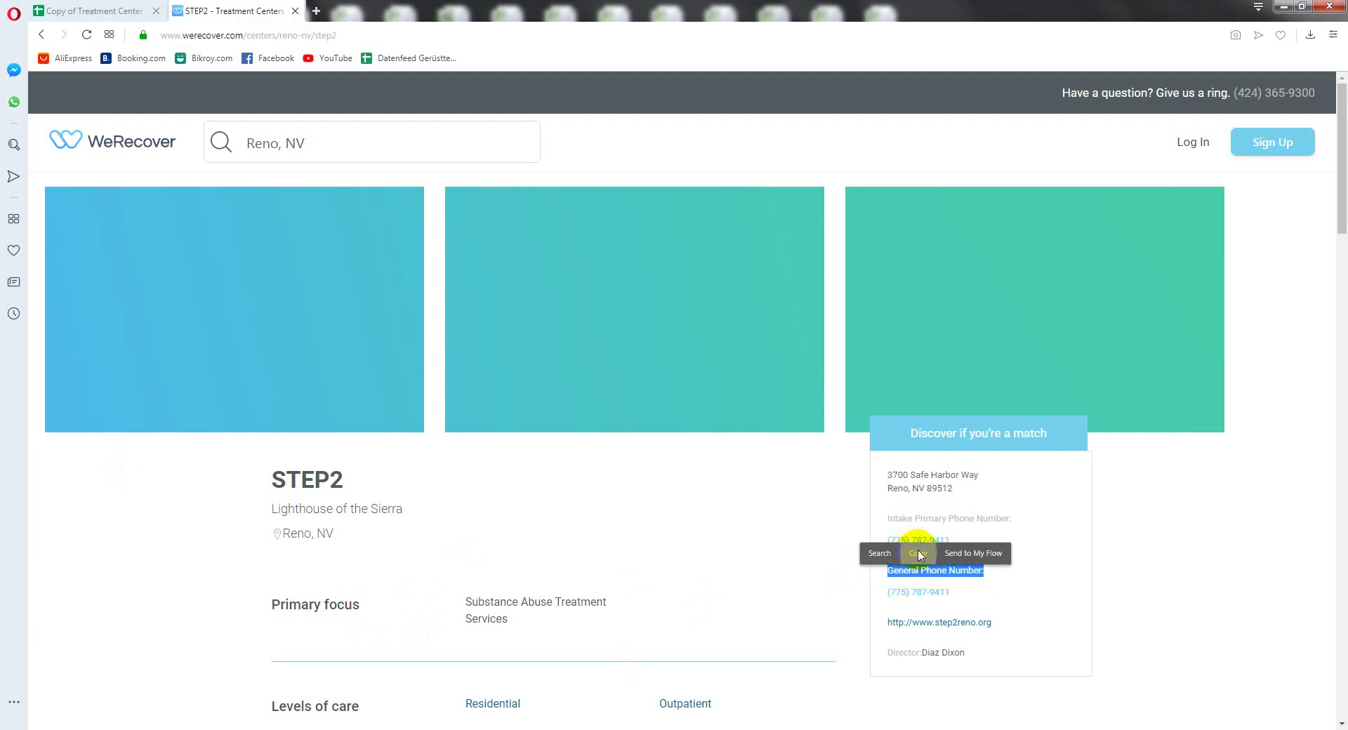
click(996, 550)
key(alt+Tab)
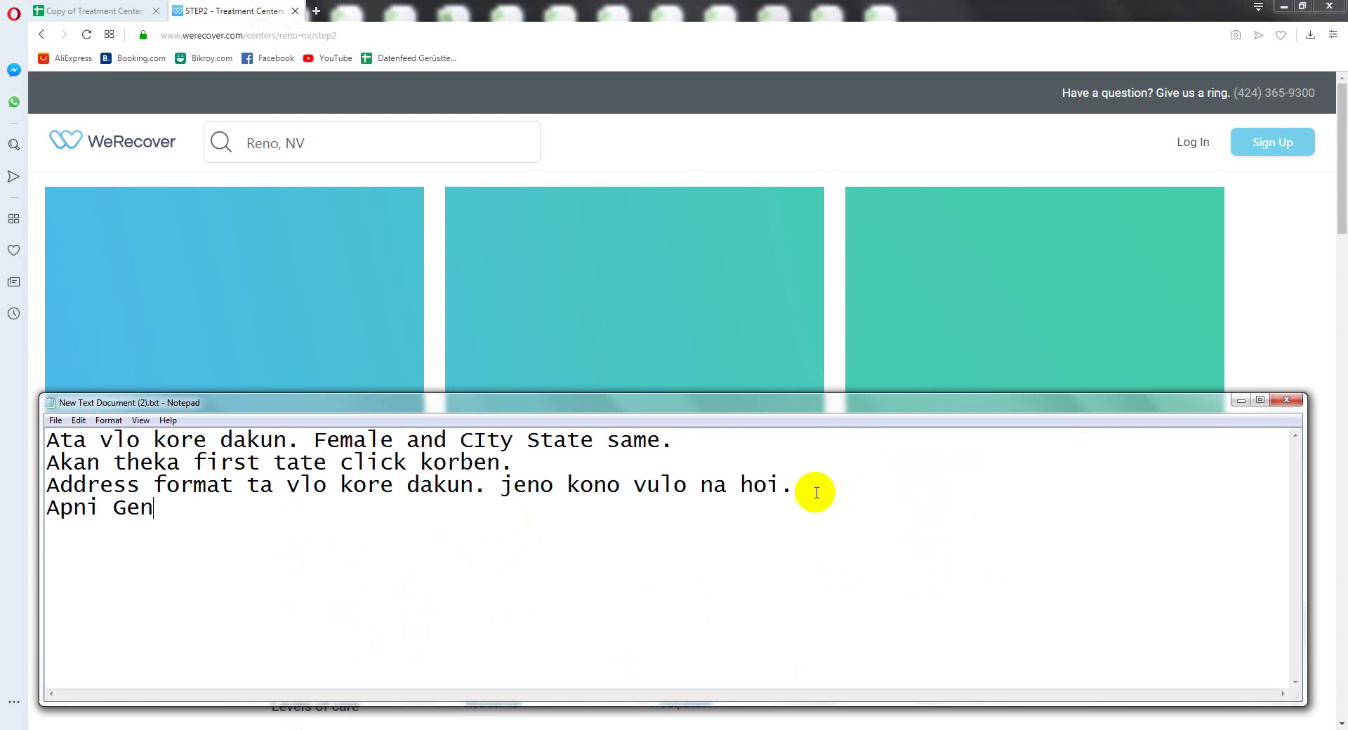
Step: Write the note line 'Apni General Phone Number: ta niben' and minimize Notepad
text(General Phone Number: ta niben)
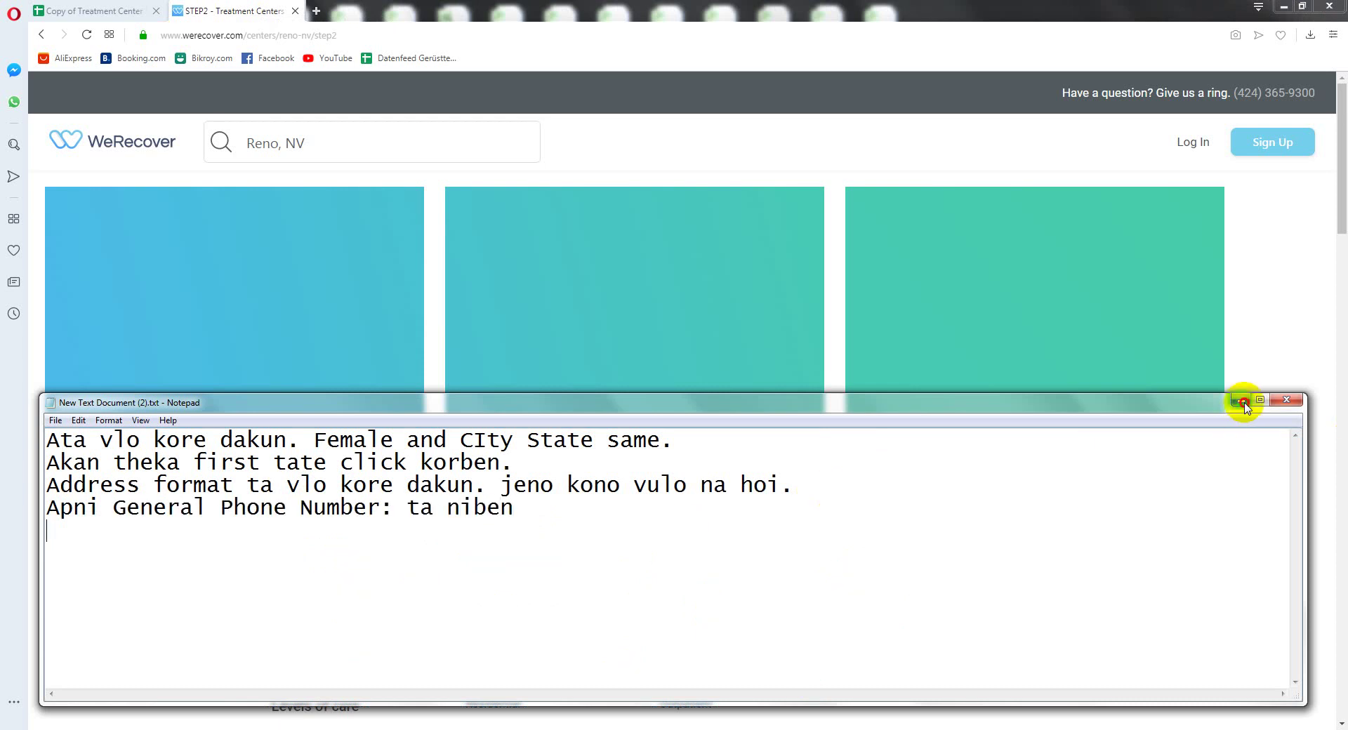
click(1242, 404)
drag(950, 592, 887, 591)
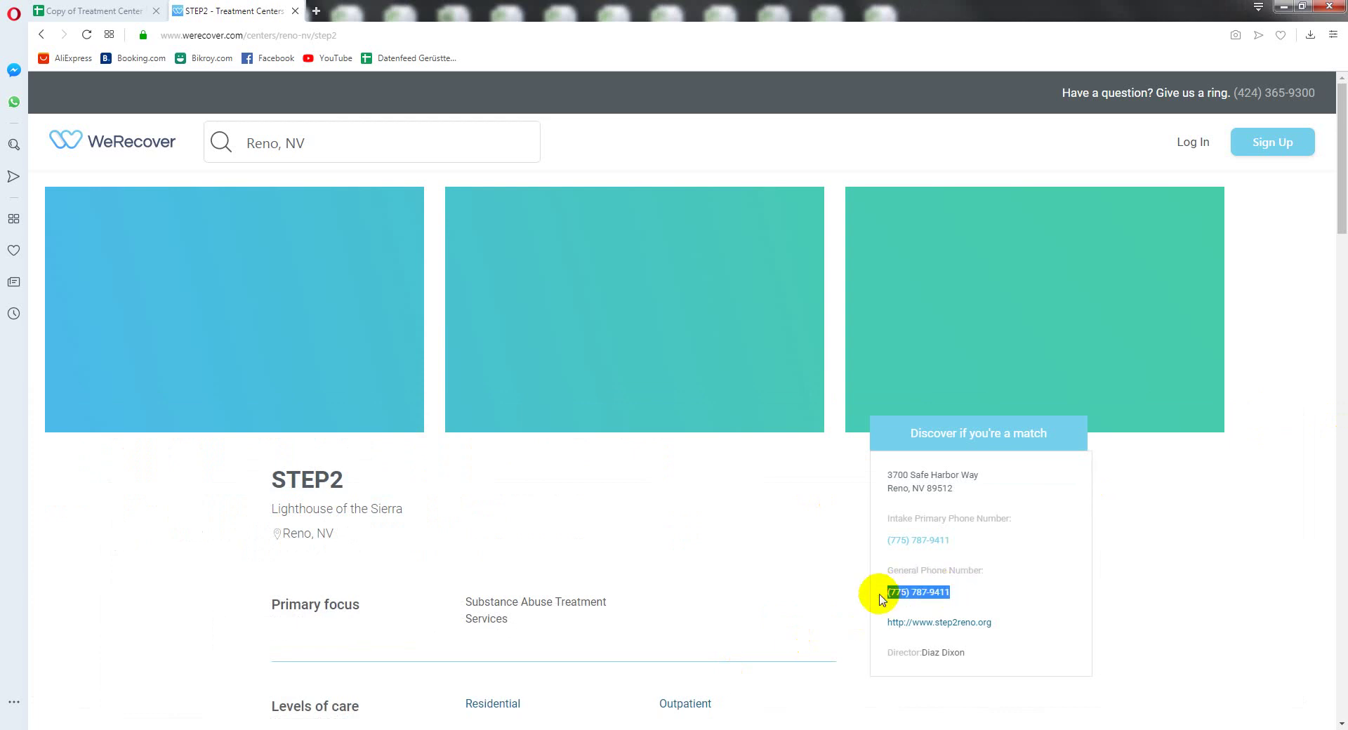
click(130, 11)
click(161, 309)
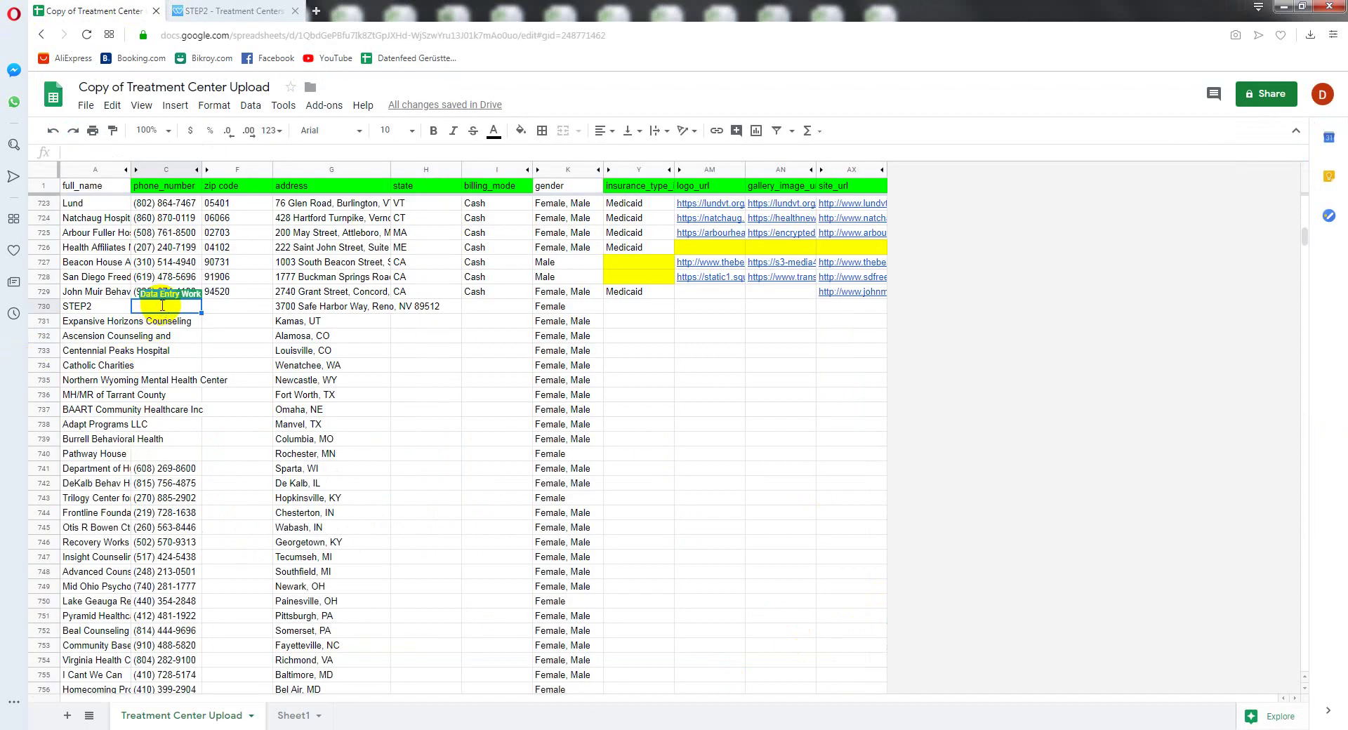
key(ctrl+v)
key(Tab)
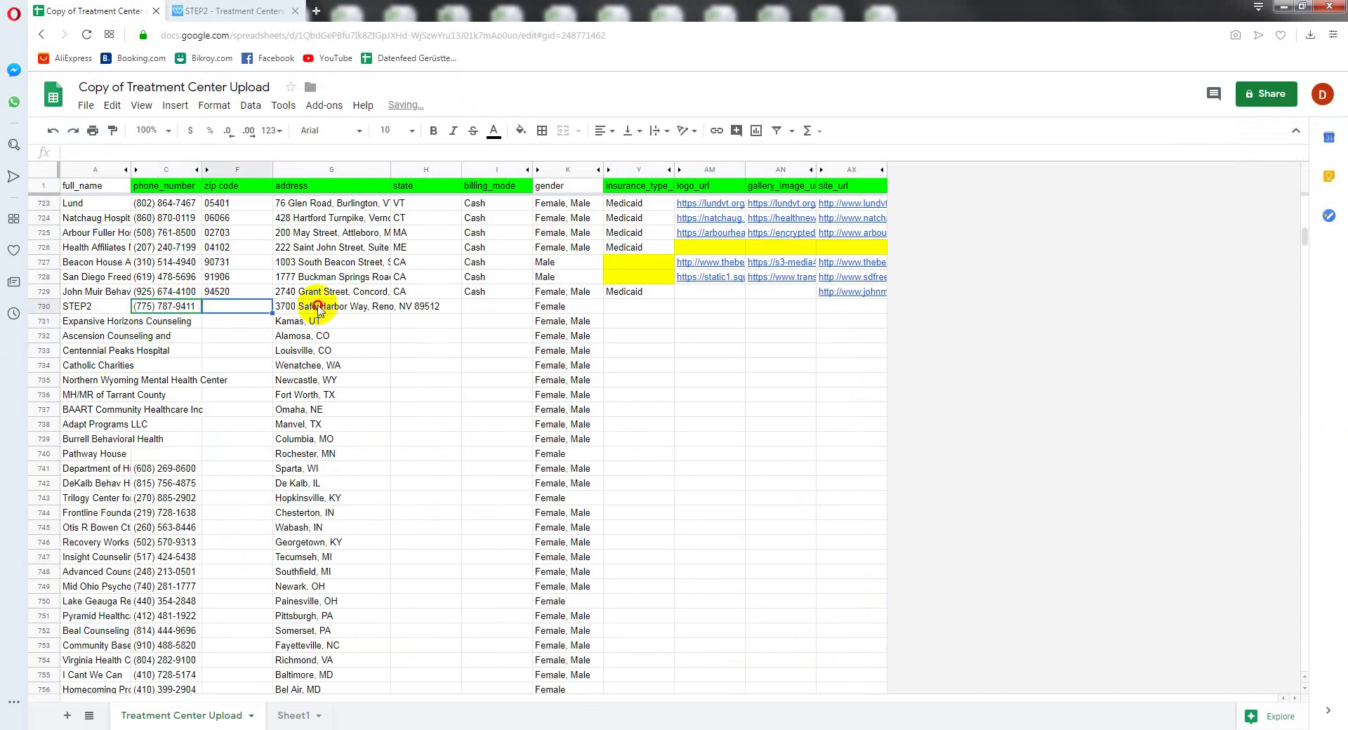
Step: Copy the zip code 89512 from the address into F730
click(318, 309)
click(202, 152)
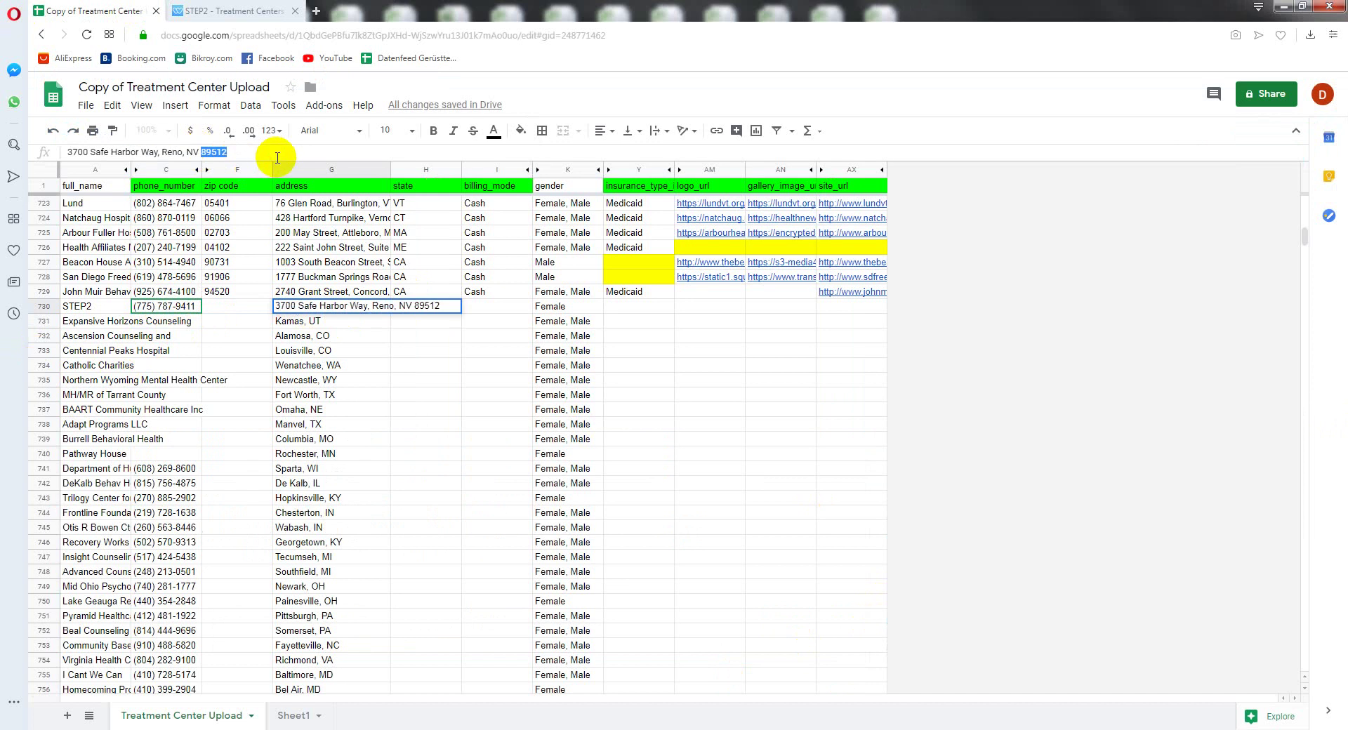
key(ctrl+c)
double_click(239, 306)
key(ctrl+v)
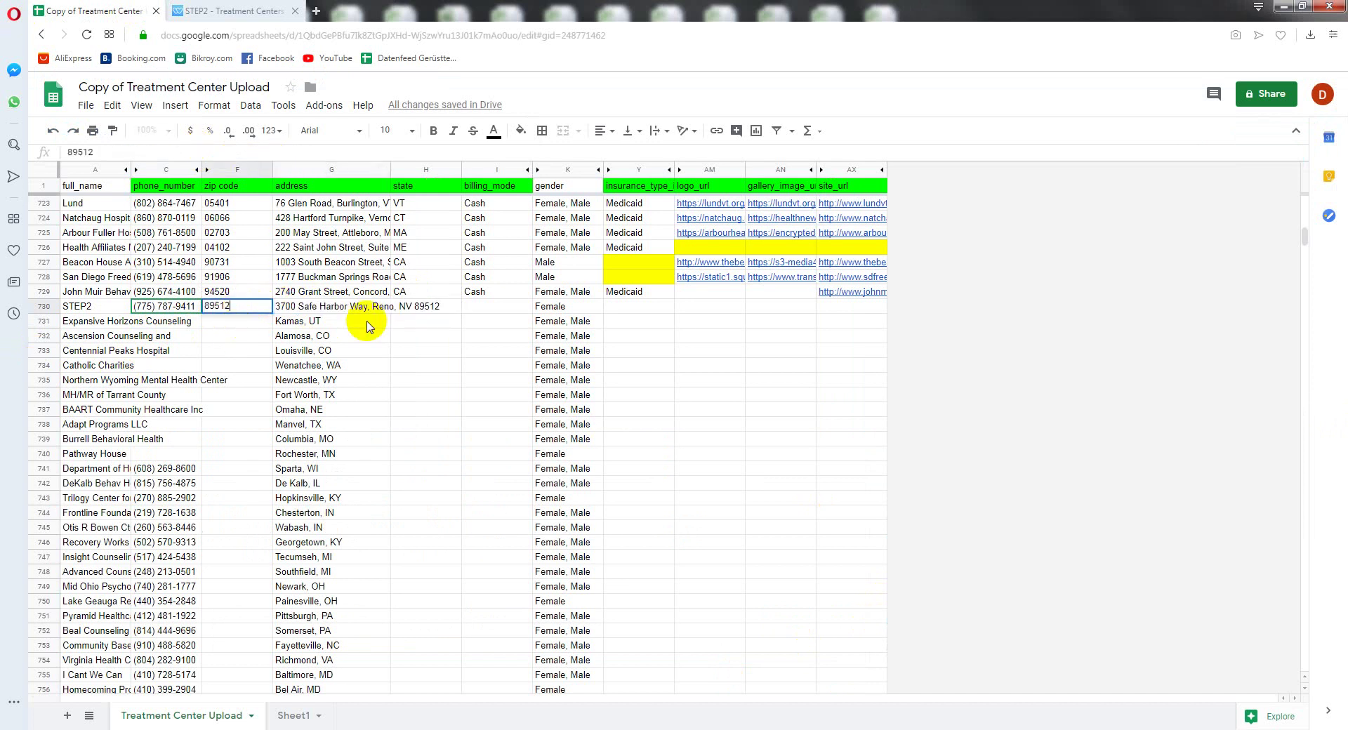
click(366, 314)
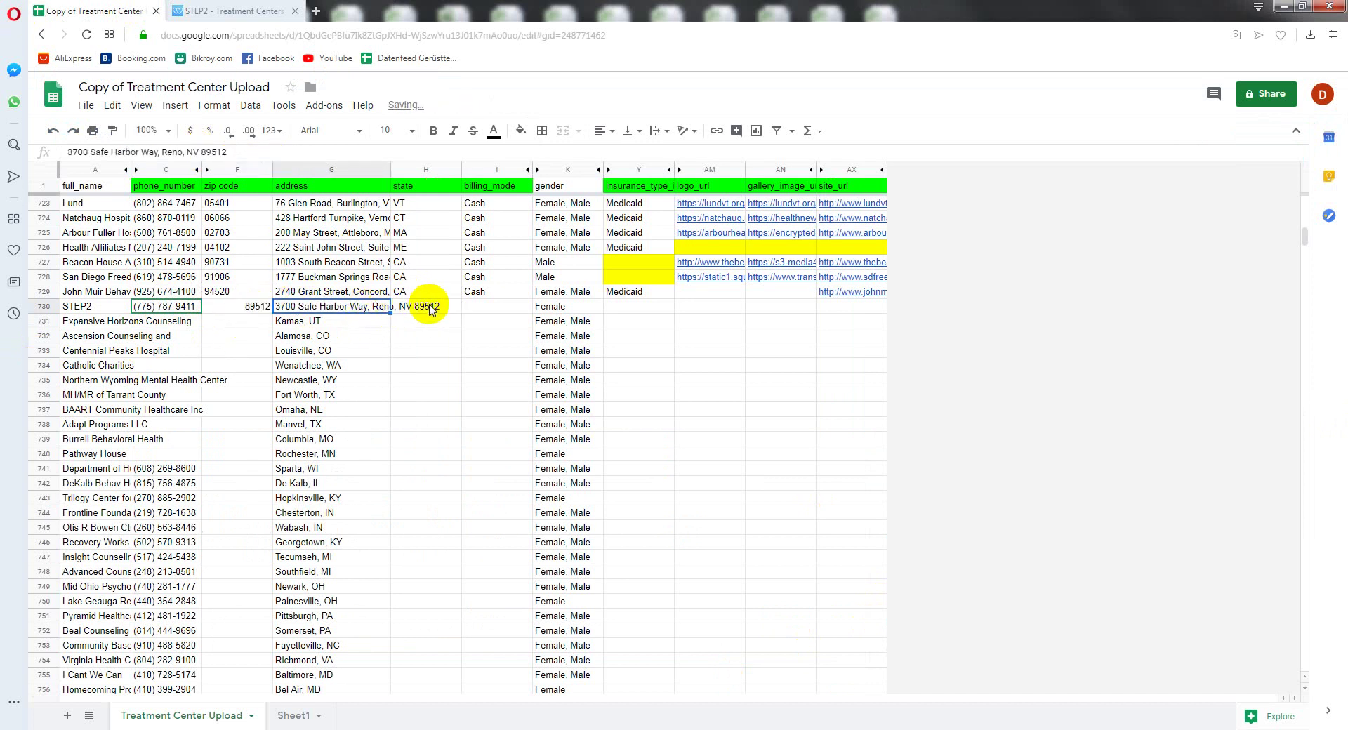
Step: Set STEP2's state cell H730 to NV
click(188, 152)
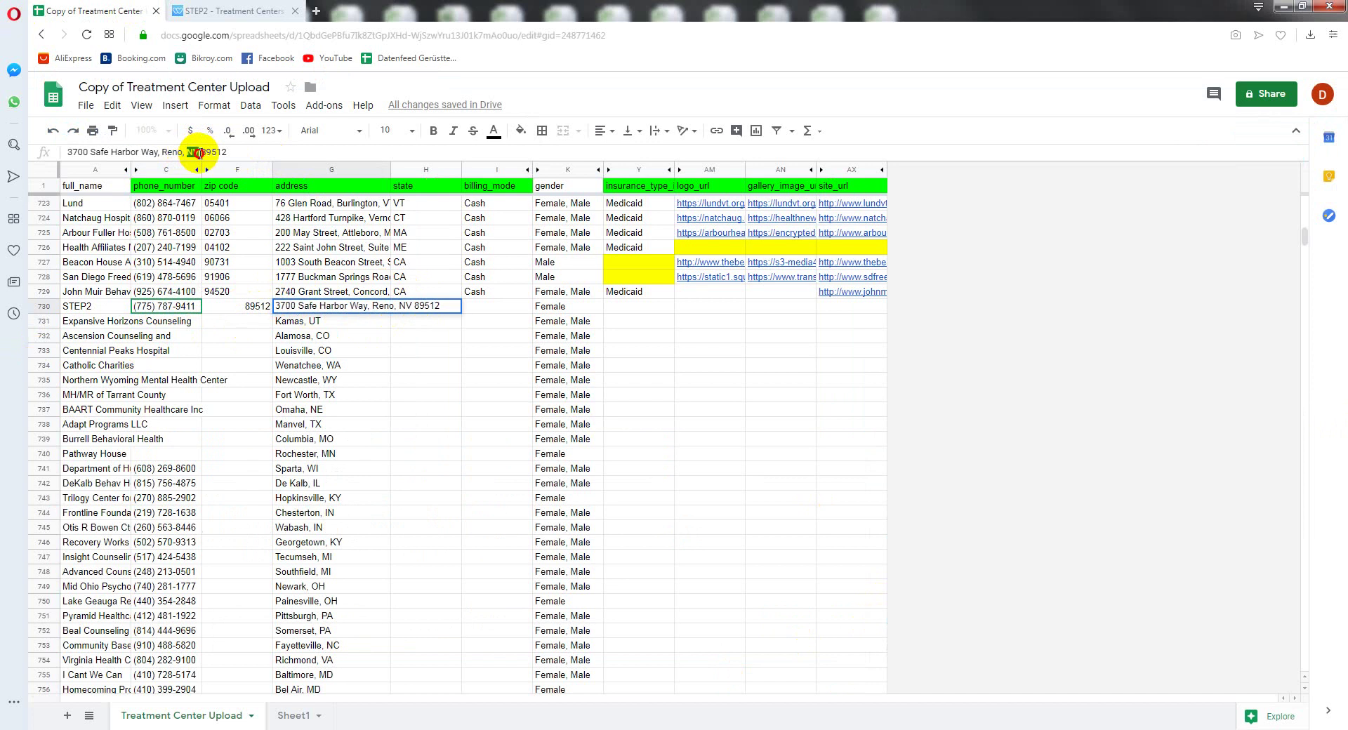
click(409, 312)
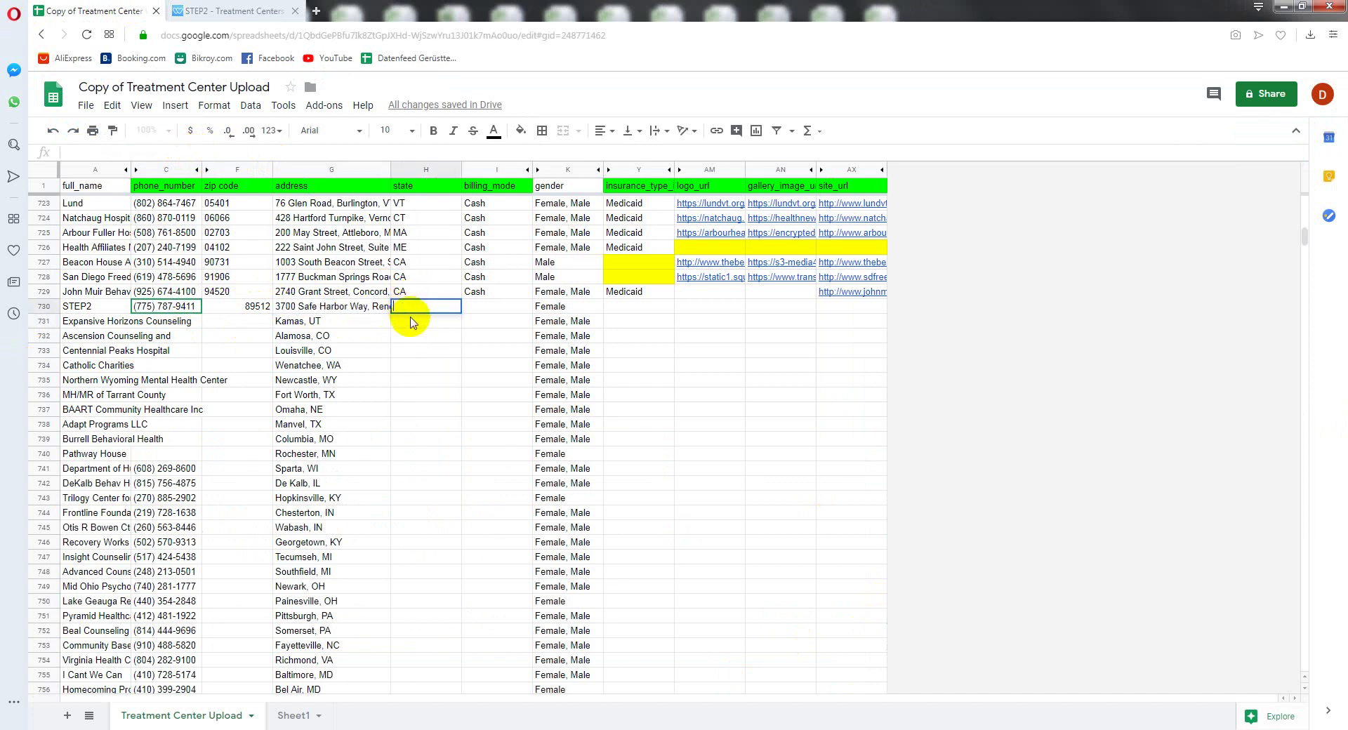
text(NV)
click(494, 309)
click(633, 308)
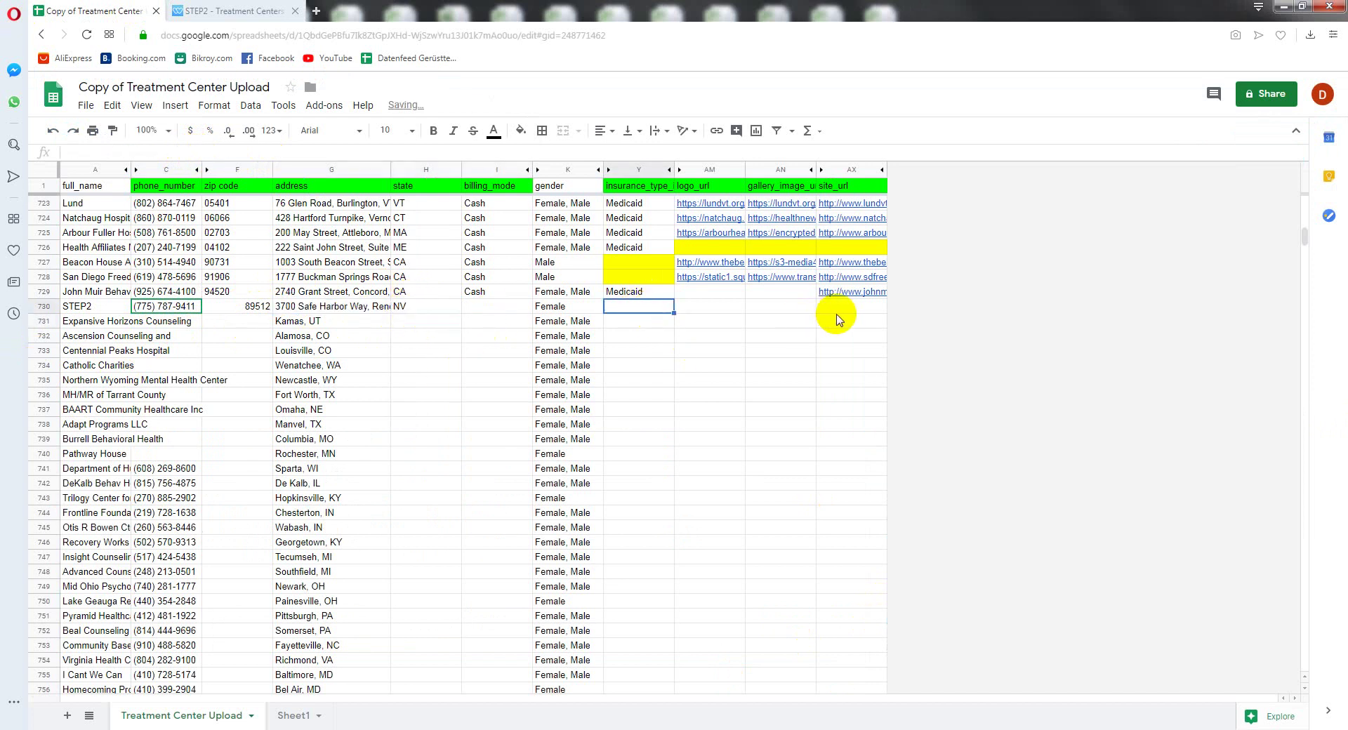
click(846, 306)
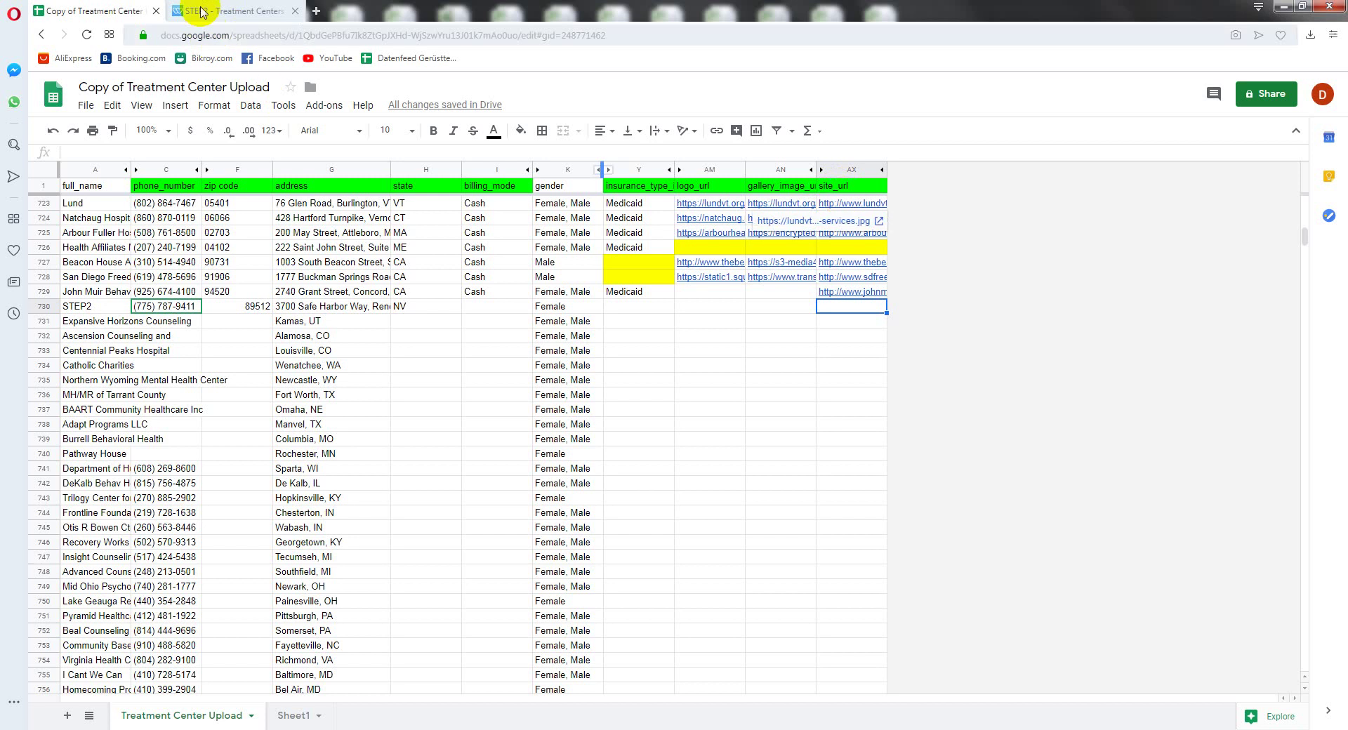
click(232, 10)
right_click(922, 625)
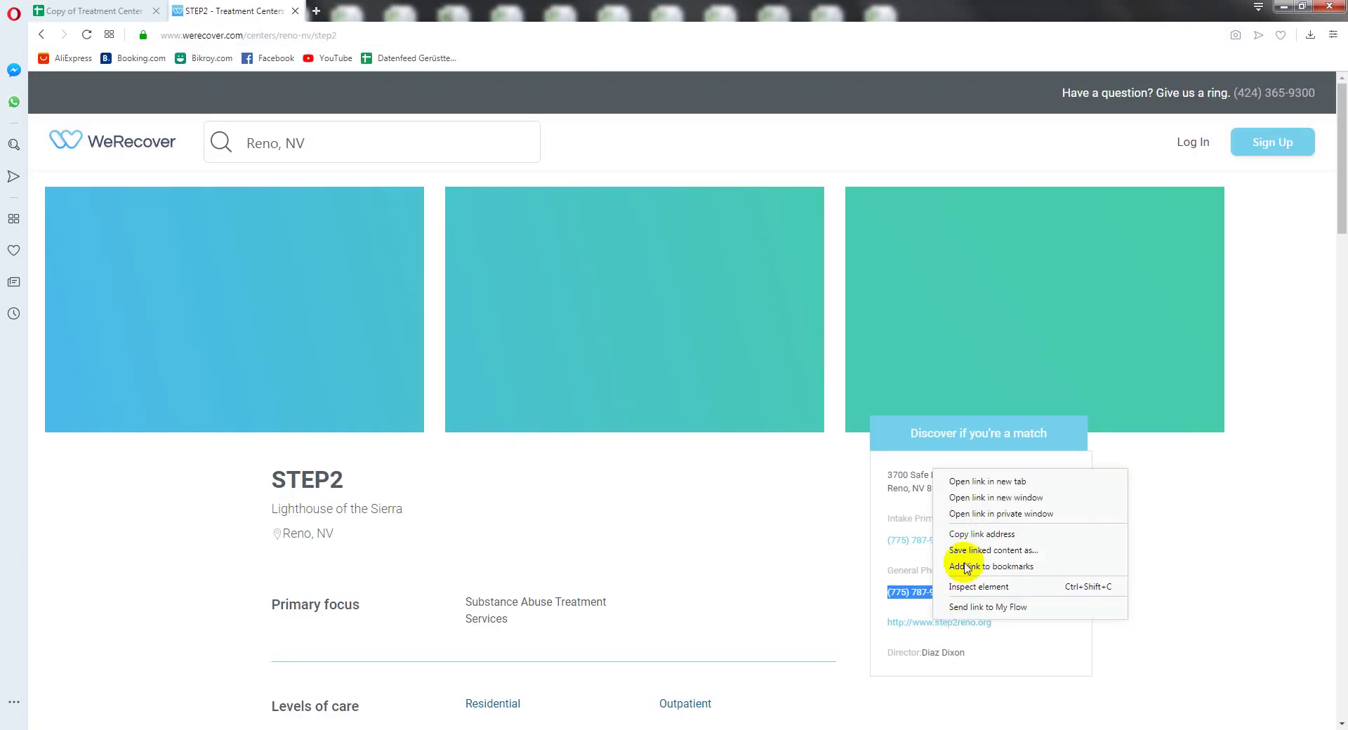
click(961, 533)
click(116, 10)
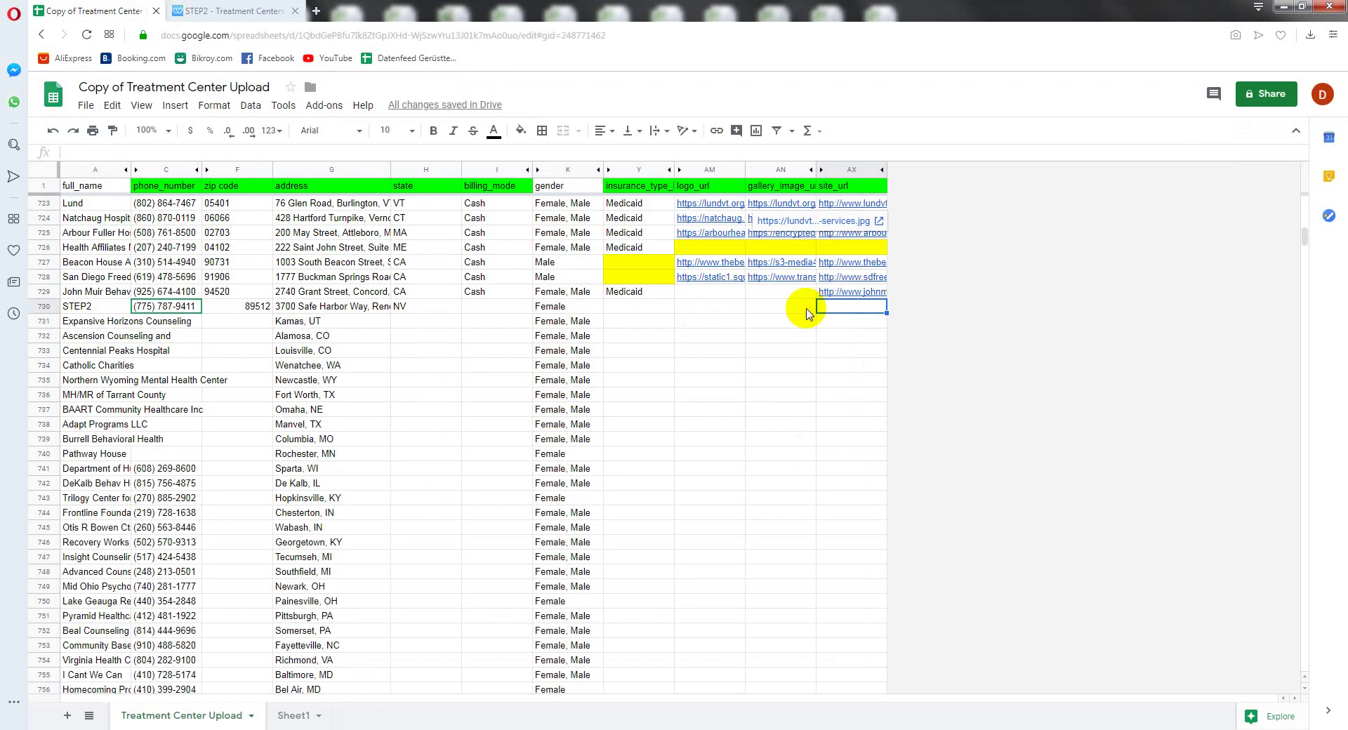
key(ctrl+v)
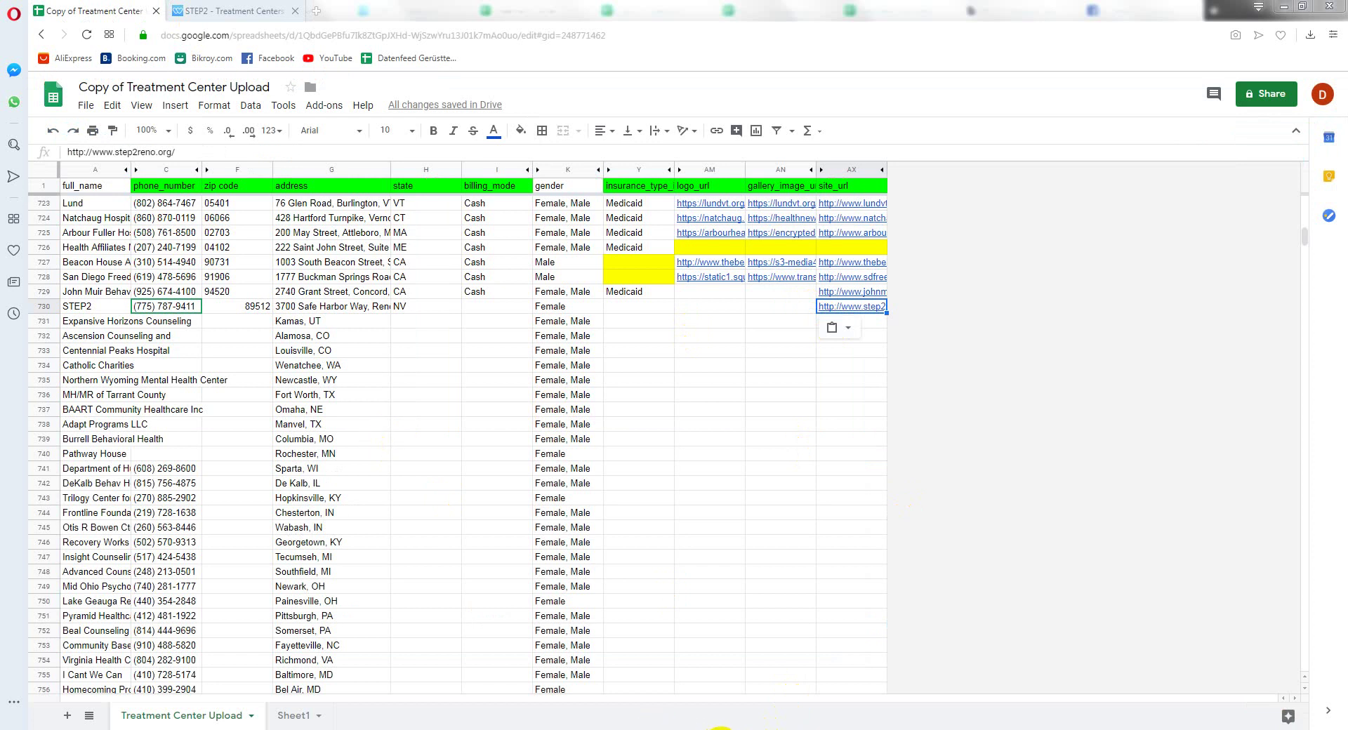
Step: Check STEP2's zip code, phone and state values in row 730
click(281, 317)
click(239, 306)
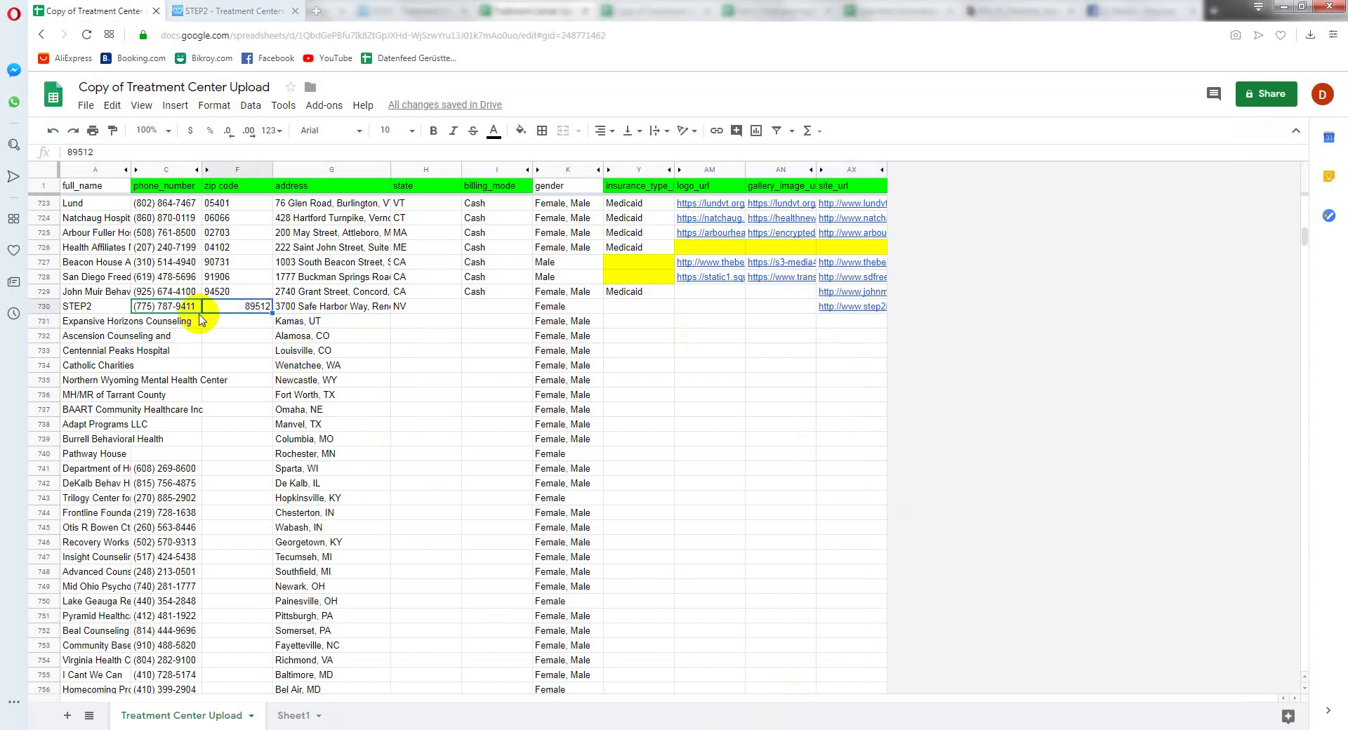
click(421, 308)
click(483, 307)
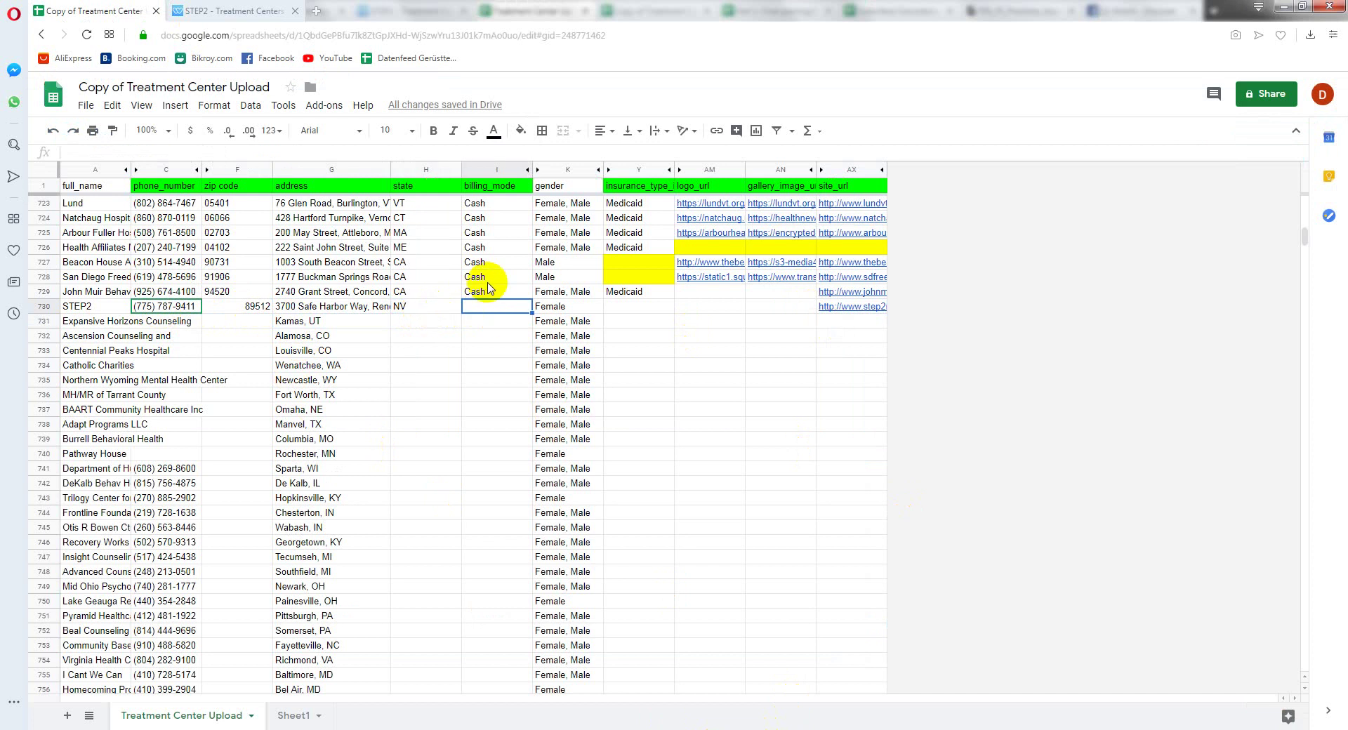
Step: Scroll the STEP2 listing down to its payment options and select the Cash / self-payment text
click(225, 9)
scroll(335, 643, down, 5)
scroll(335, 639, down, 3)
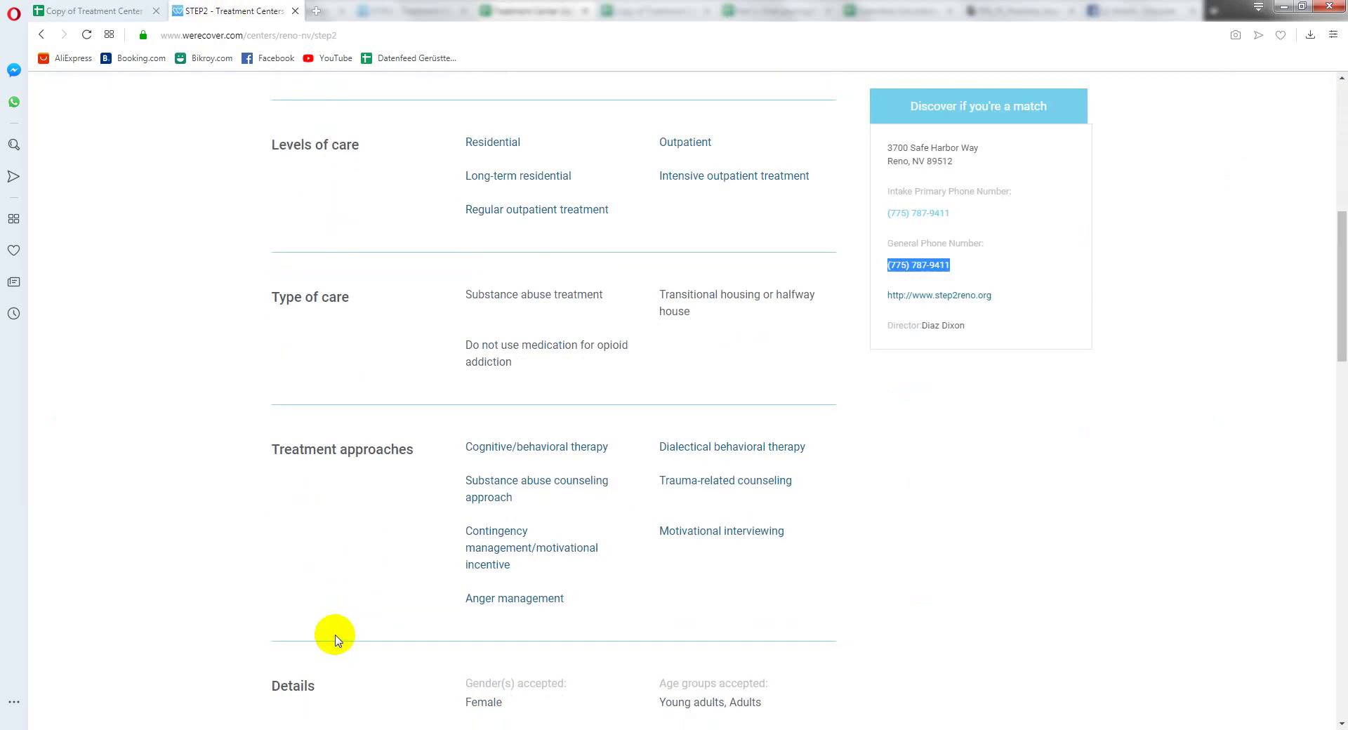
scroll(331, 635, down, 4)
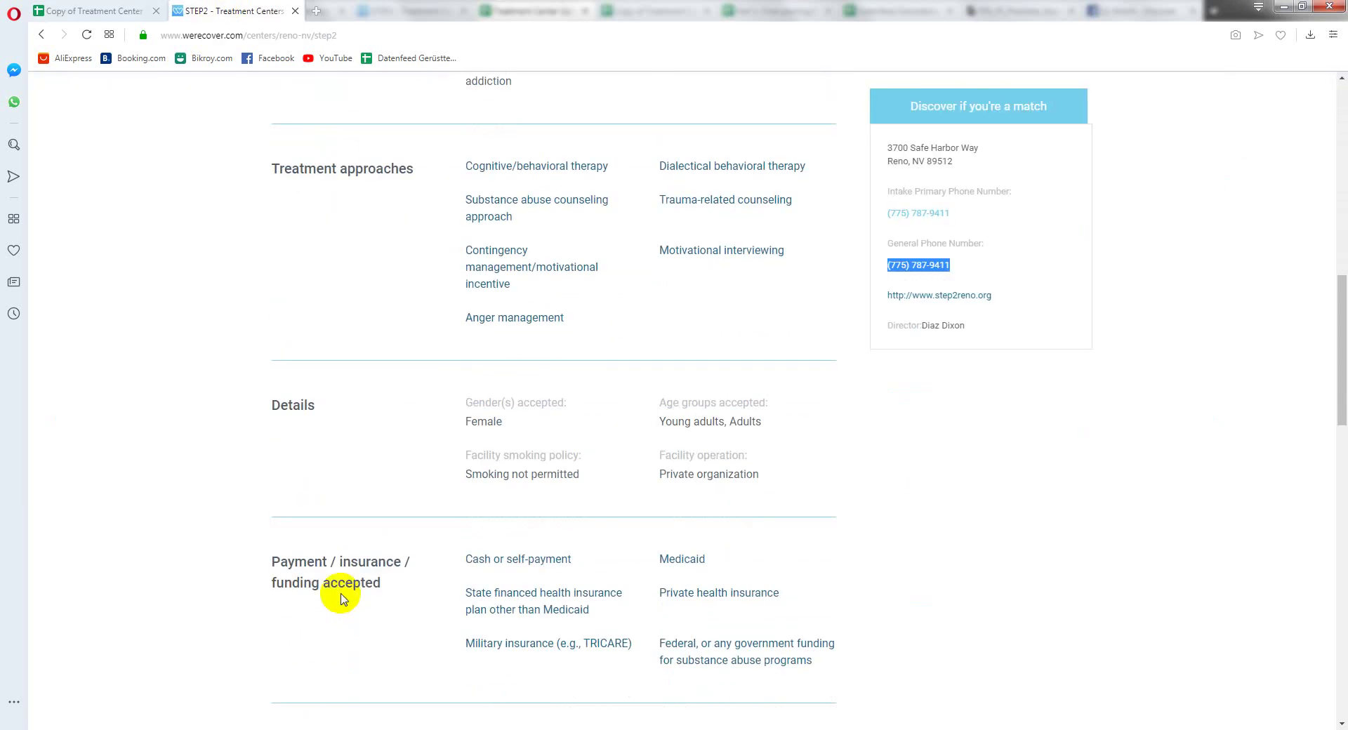
double_click(473, 559)
drag(507, 559, 572, 559)
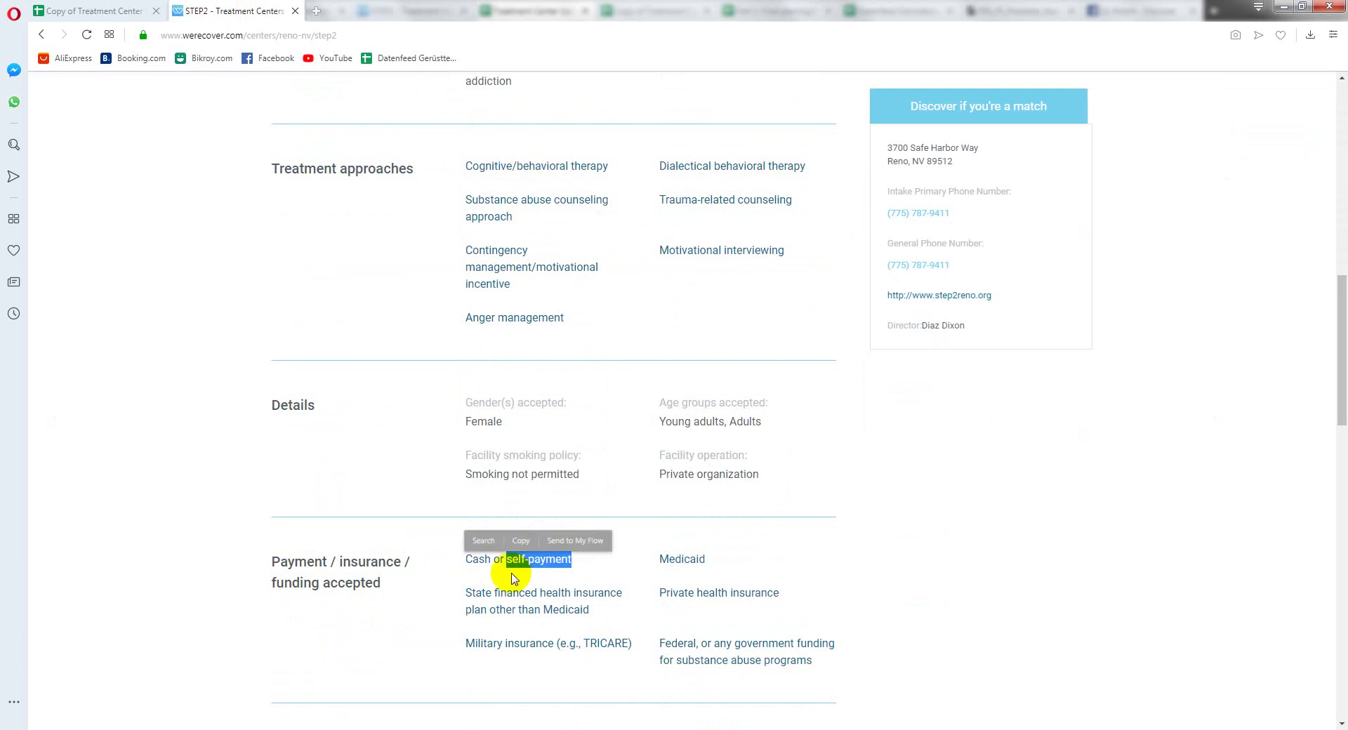
drag(467, 559, 478, 560)
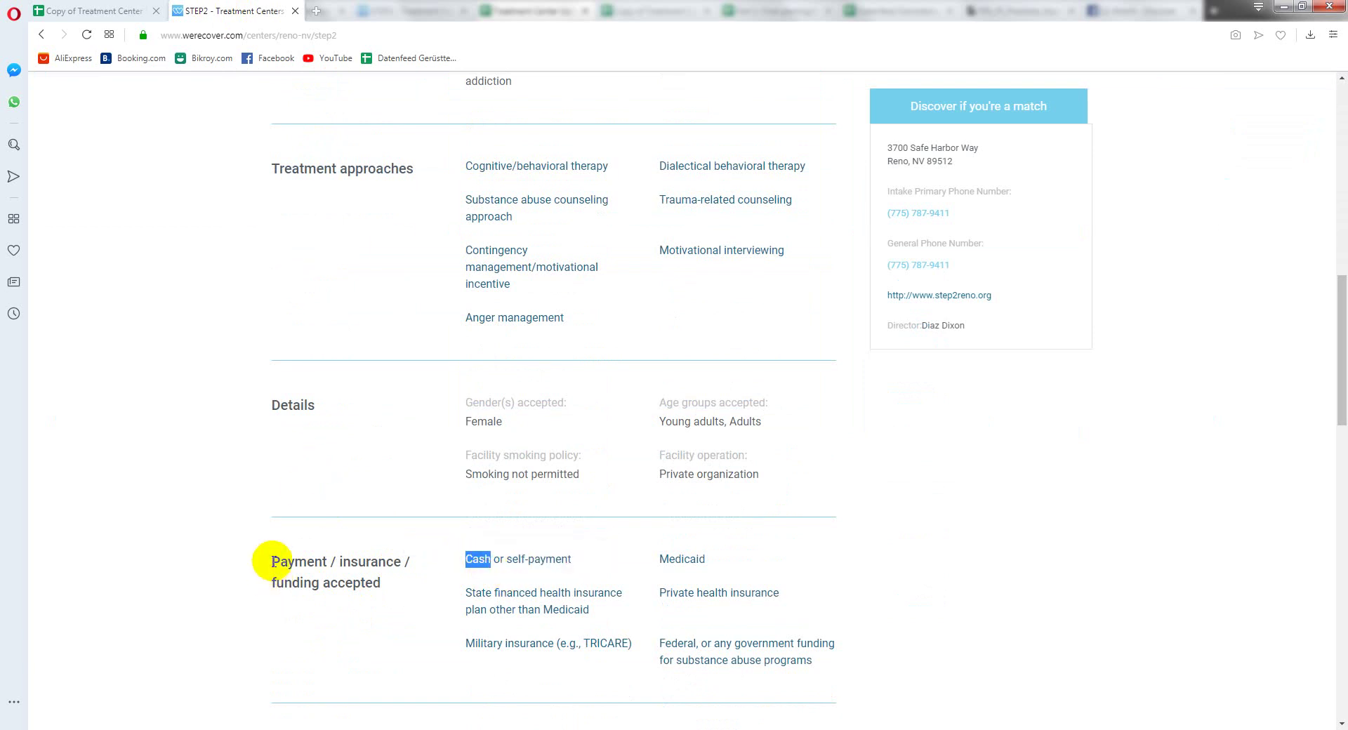
Step: Select the 'Payment / insurance / funding accepted' heading and bring the Notepad notes forward
drag(269, 560, 385, 585)
click(338, 559)
drag(273, 560, 391, 596)
key(ctrl+c)
key(alt+Tab)
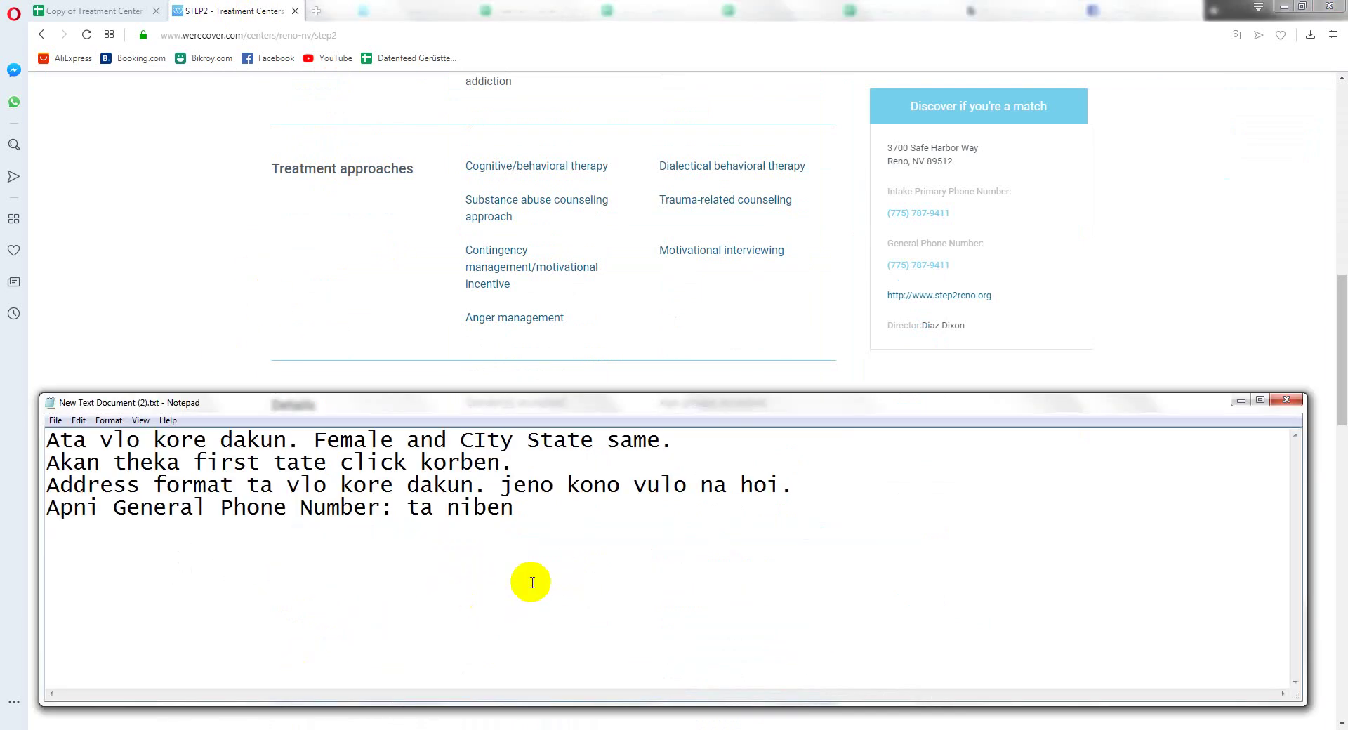
Step: Paste the payment heading into the notes, then select the word Cash on the STEP2 page
key(ctrl+v)
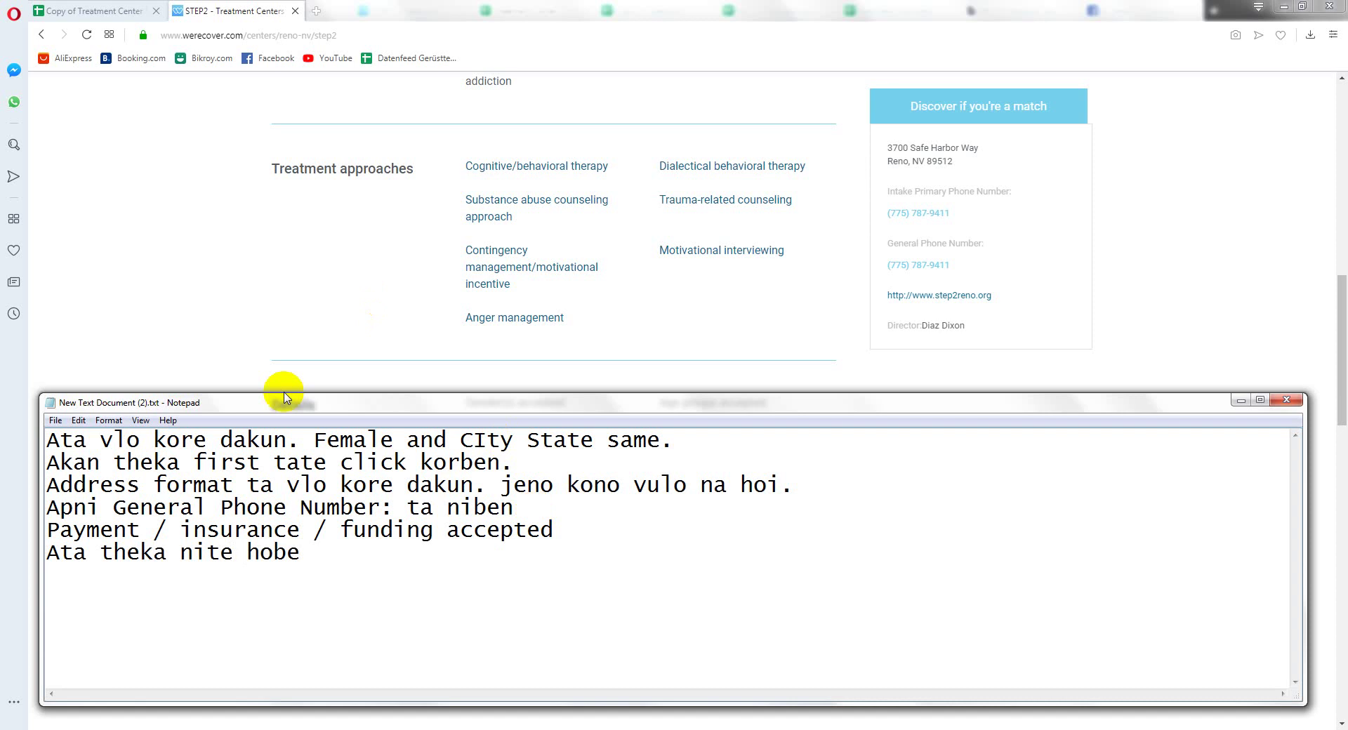
click(169, 294)
drag(466, 560, 488, 560)
key(ctrl+c)
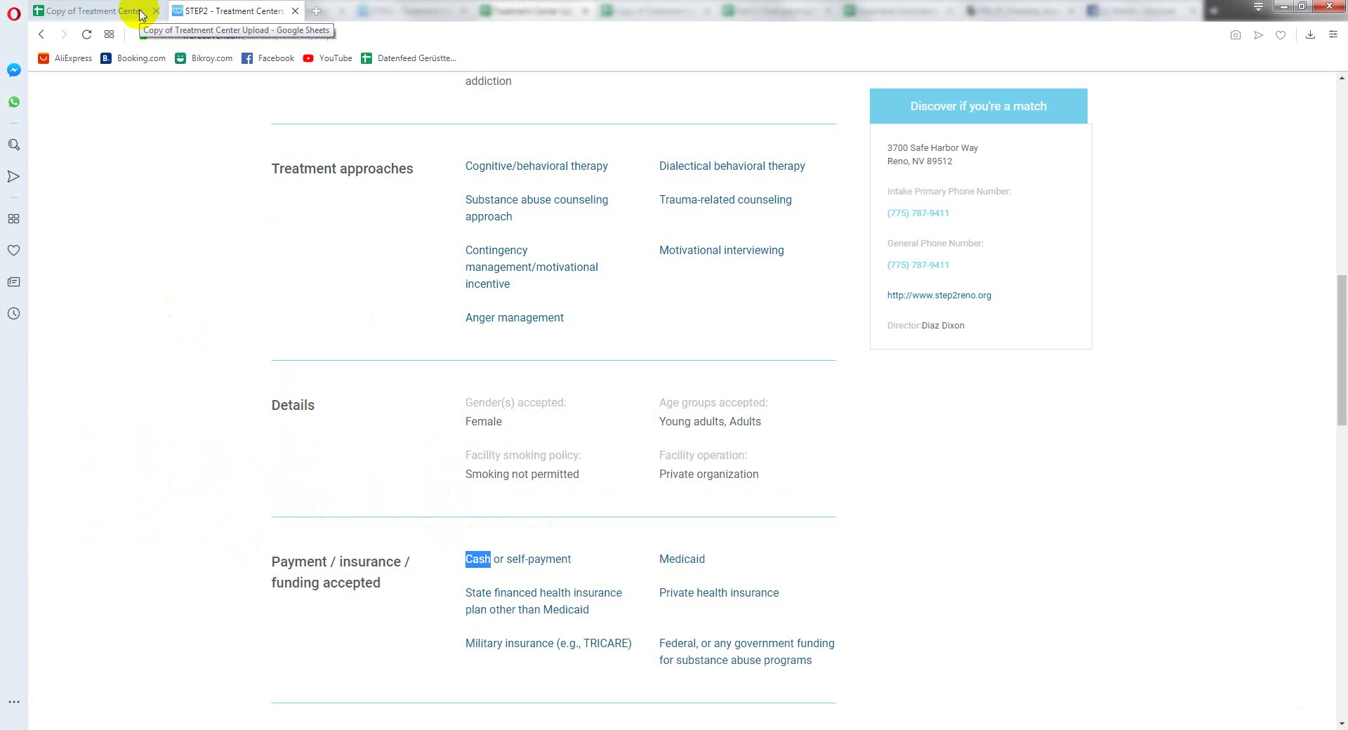
Step: Paste Cash into STEP2's billing_mode cell I730
click(71, 10)
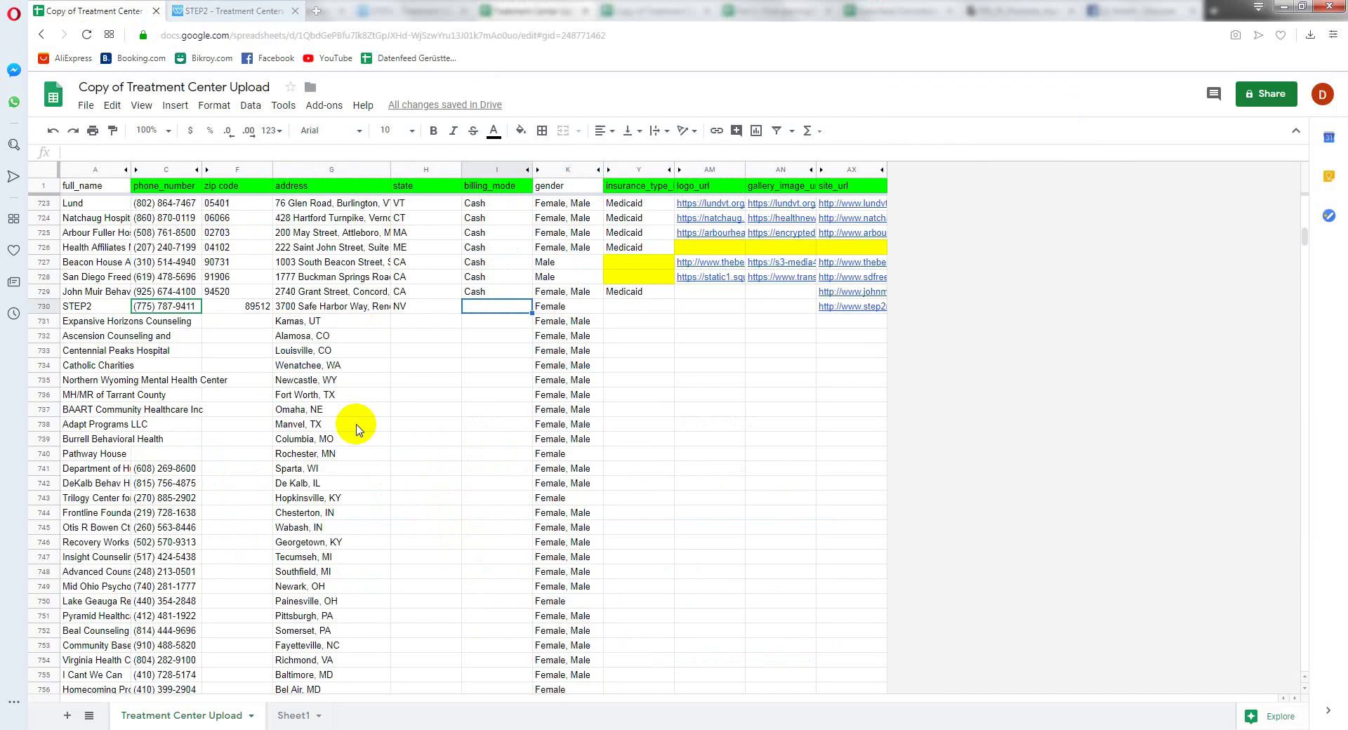
key(ctrl+v)
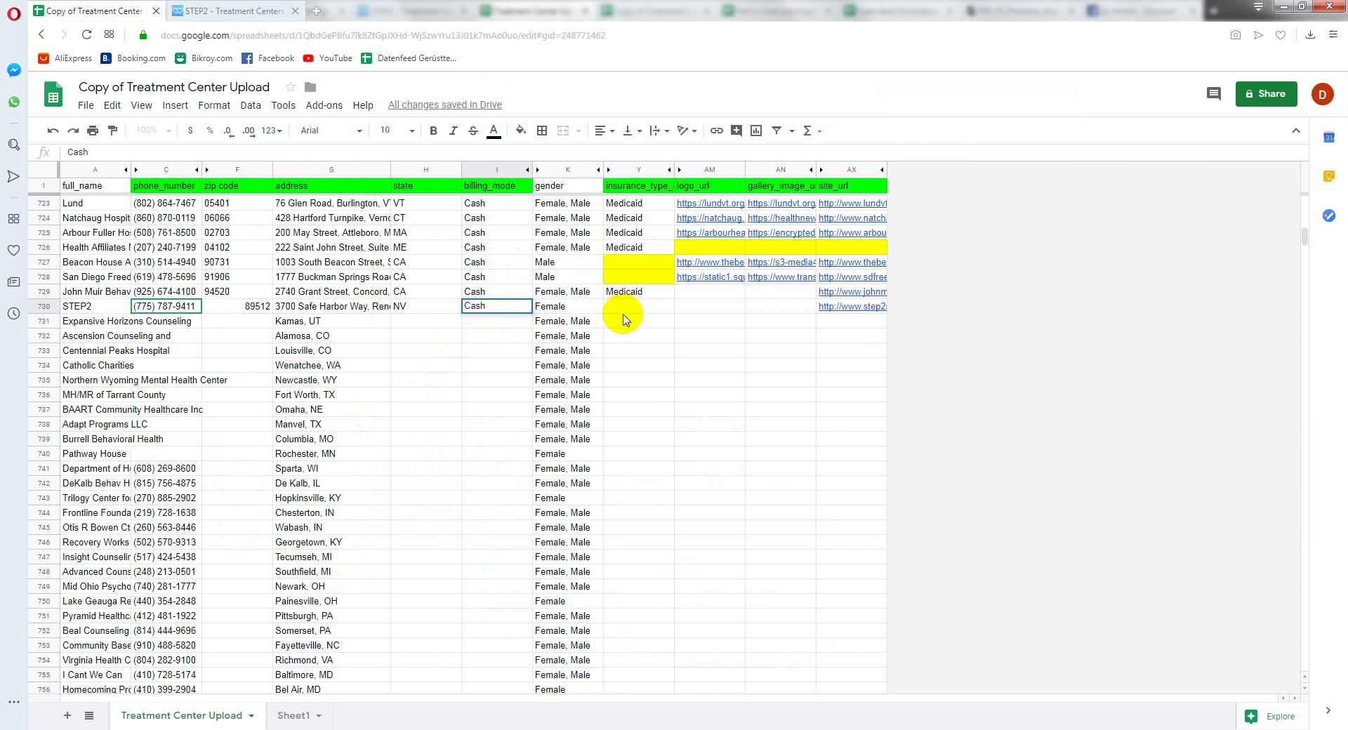
click(232, 11)
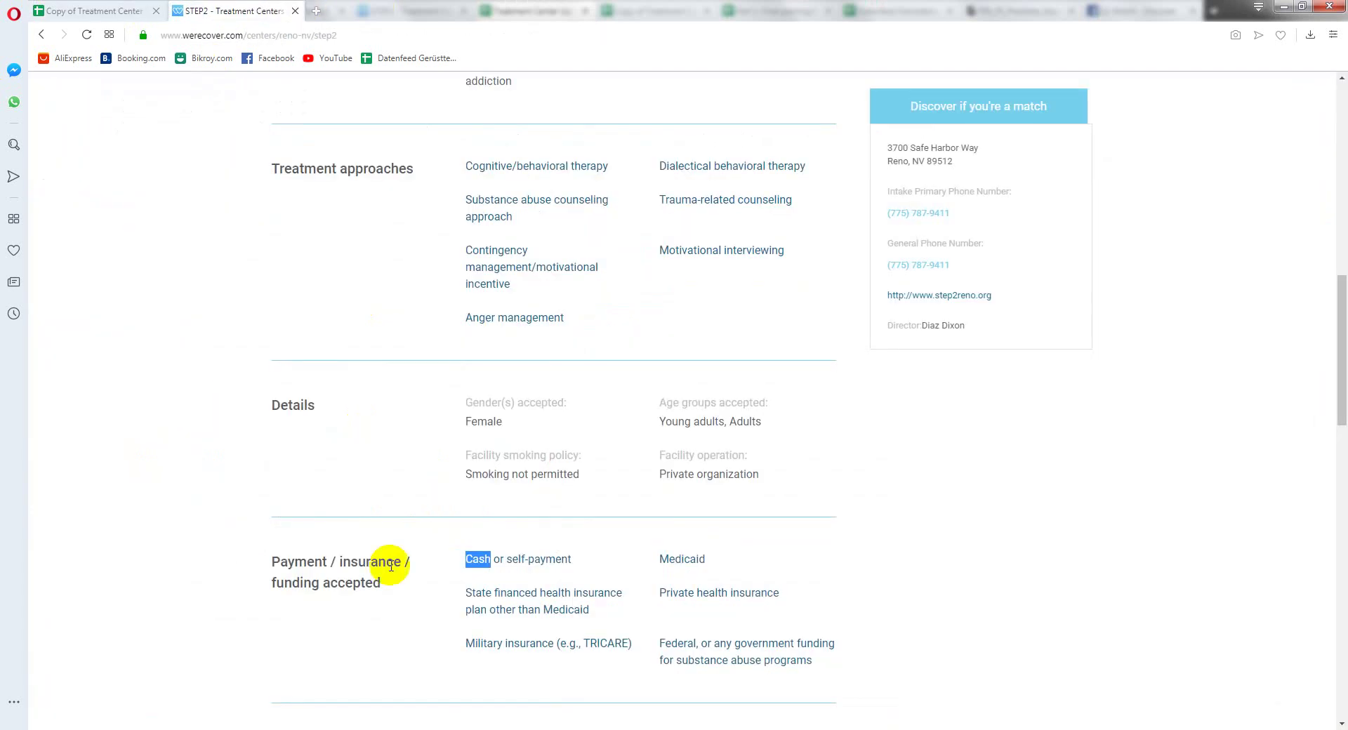
Step: Copy Medicaid from the listing into STEP2's insurance_type cell Y730
double_click(664, 559)
key(ctrl+c)
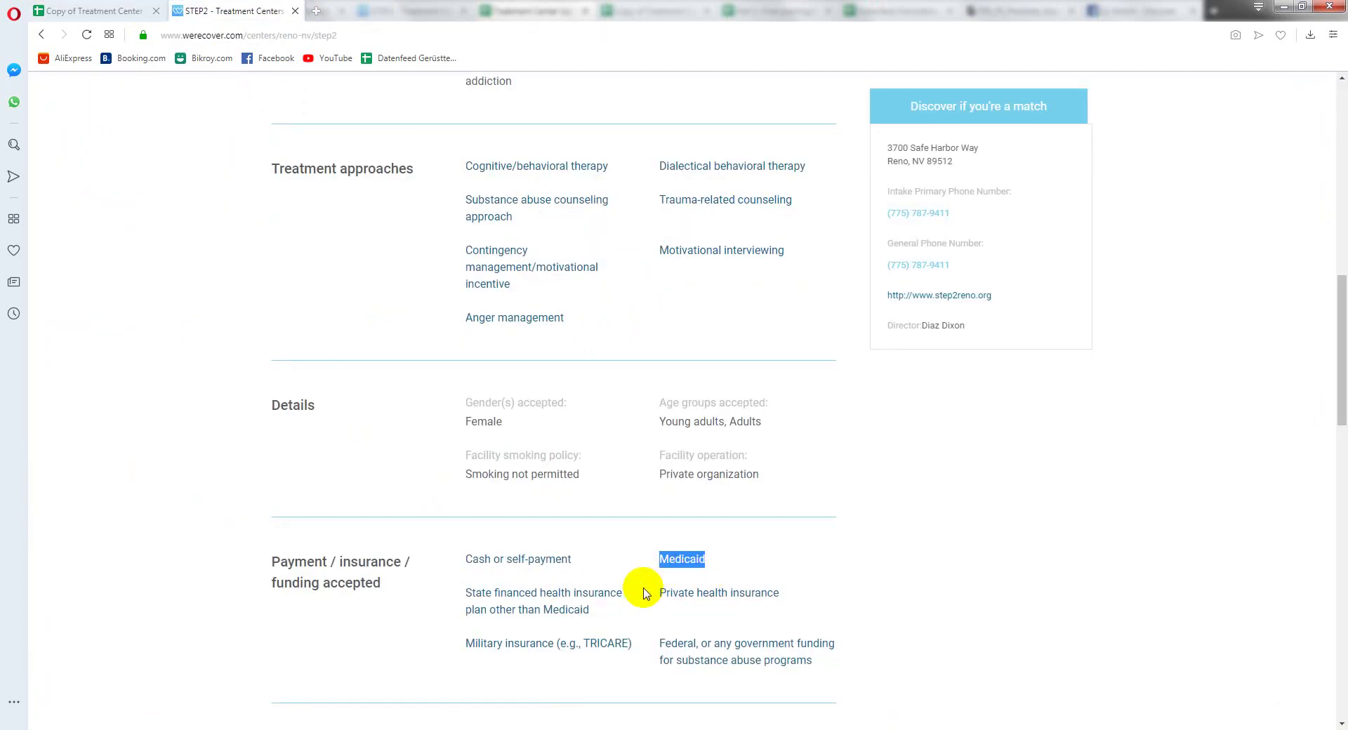
click(62, 10)
click(628, 306)
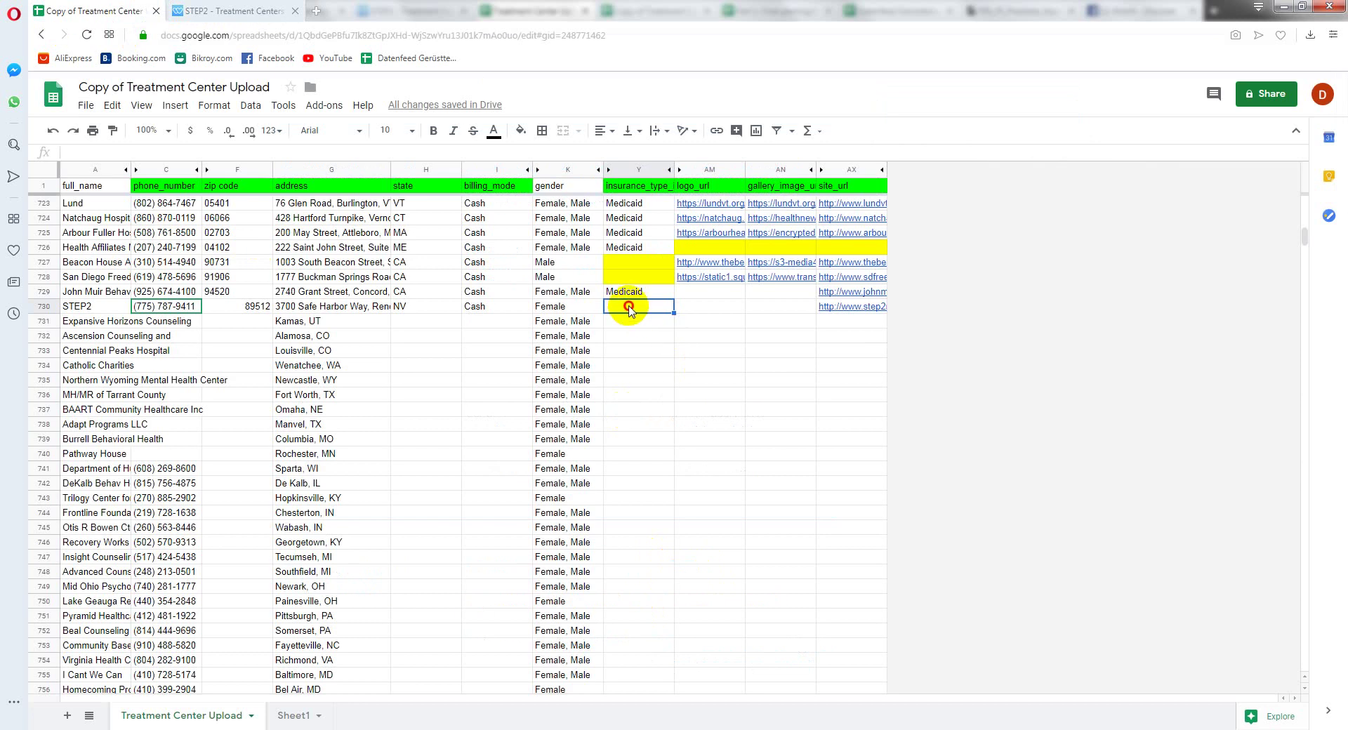
key(ctrl+v)
click(694, 309)
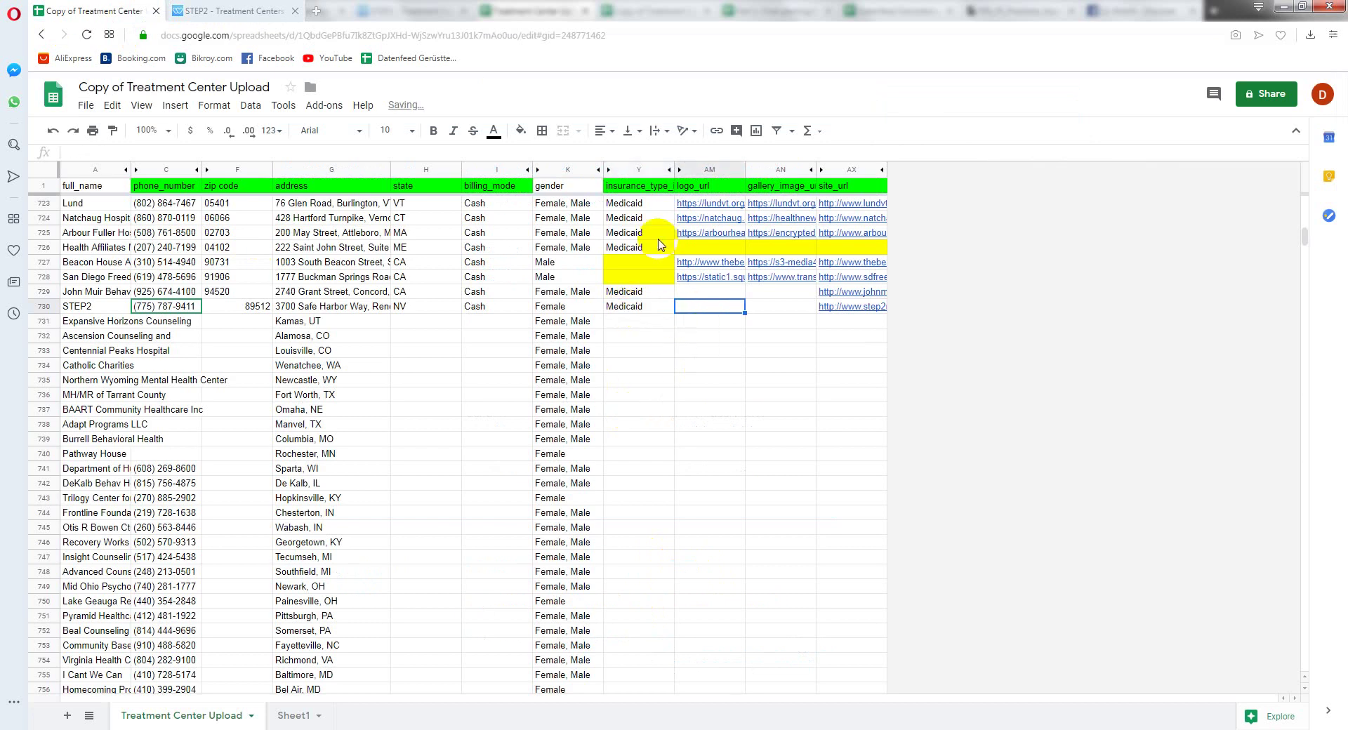
click(786, 308)
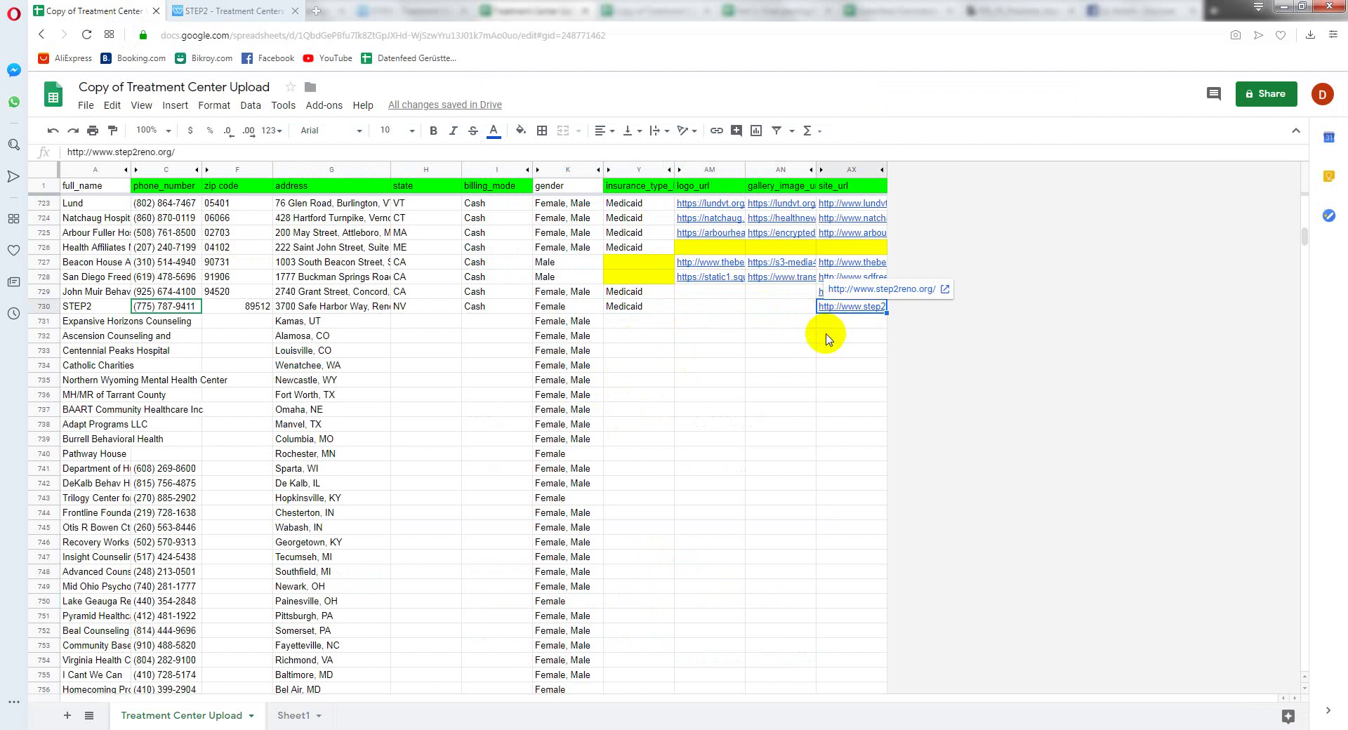
click(255, 11)
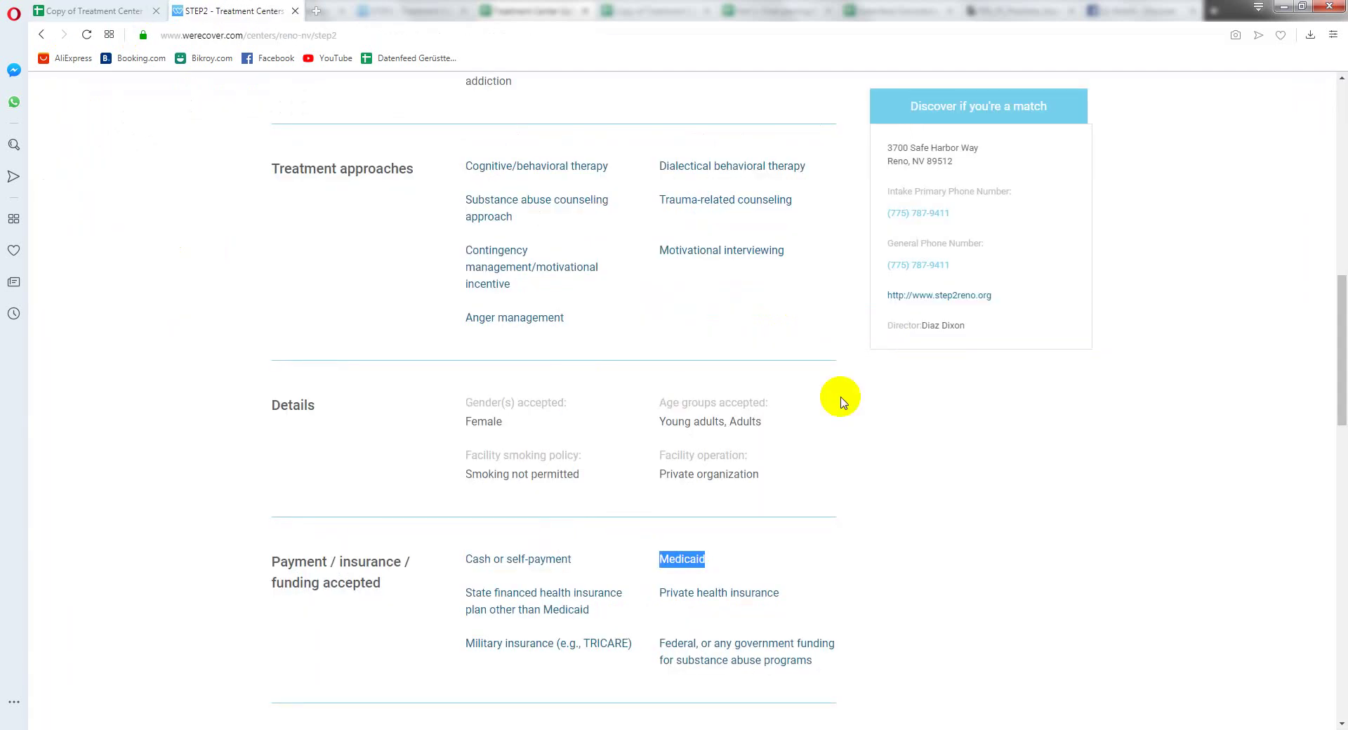
Step: Open step2reno.org in a new tab and add an 'Ata logo' line to the Notepad notes
click(923, 296)
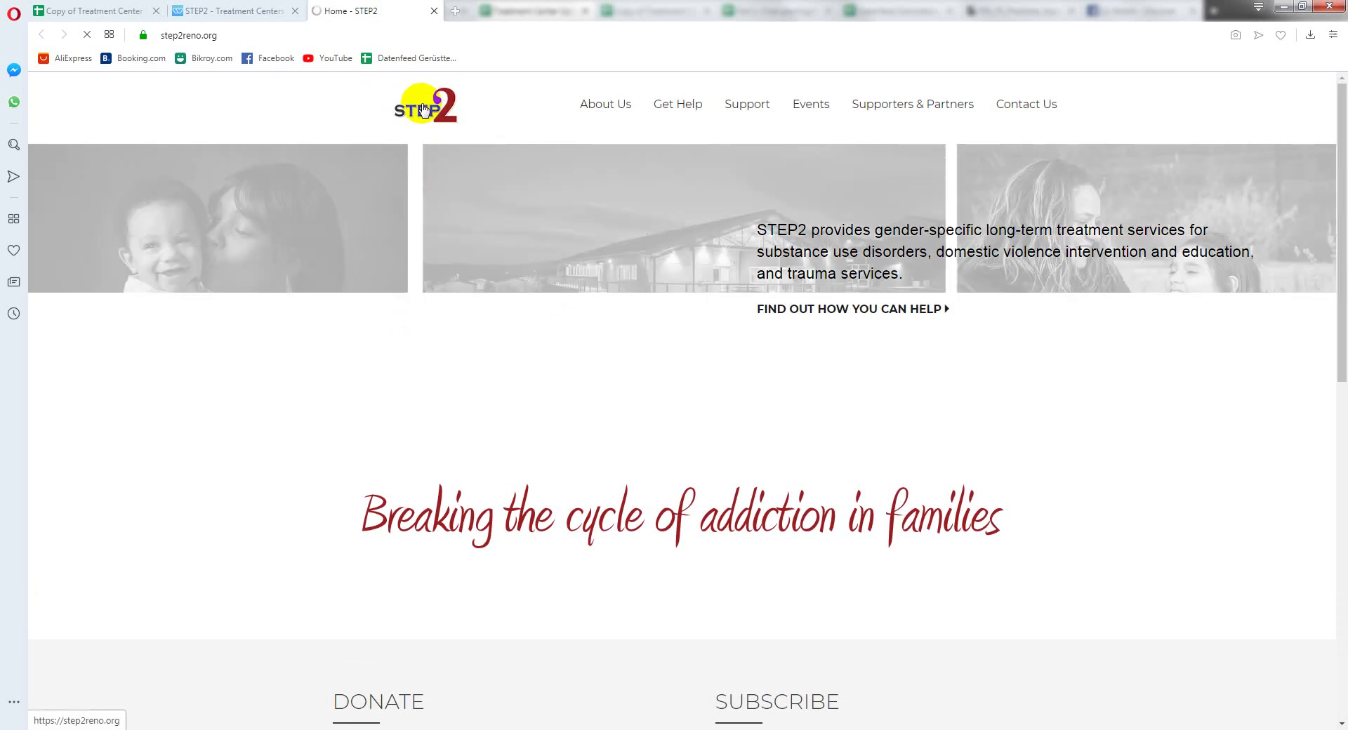
key(alt+Tab)
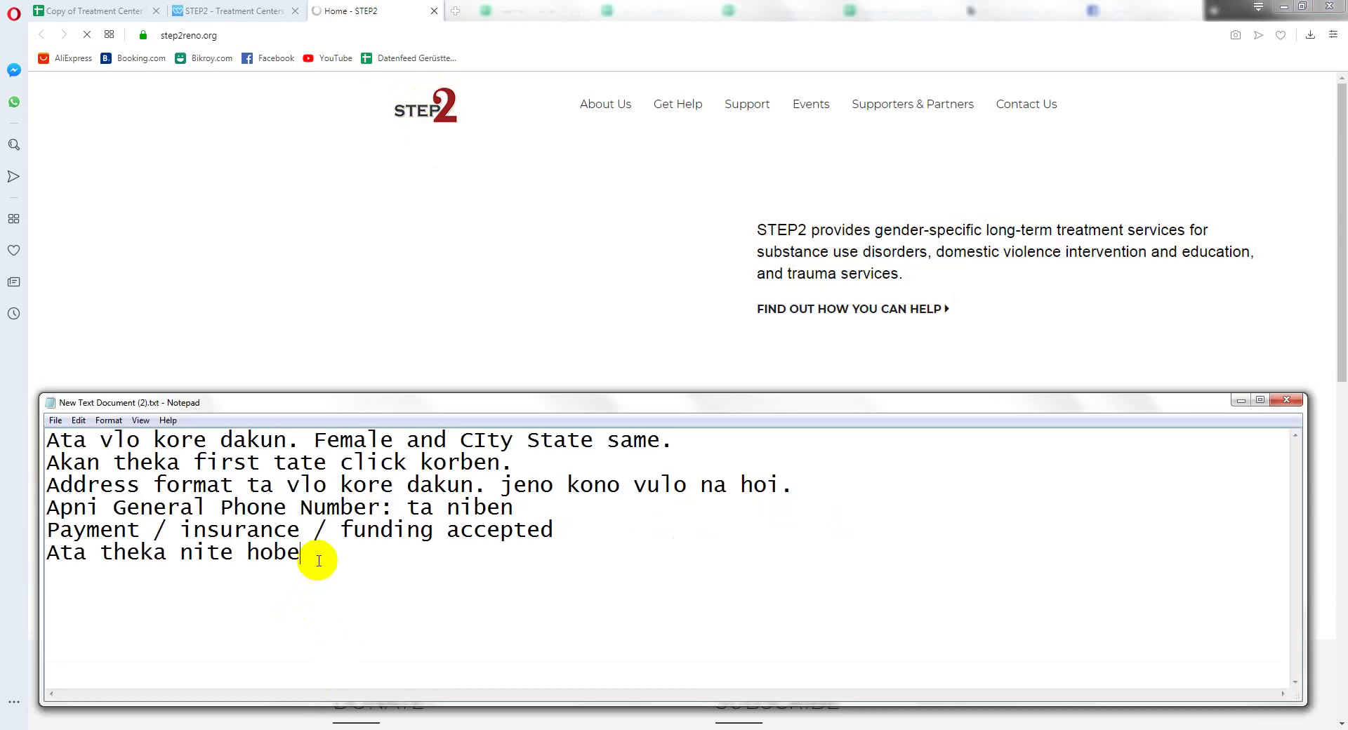
key(Return)
text(Ata )
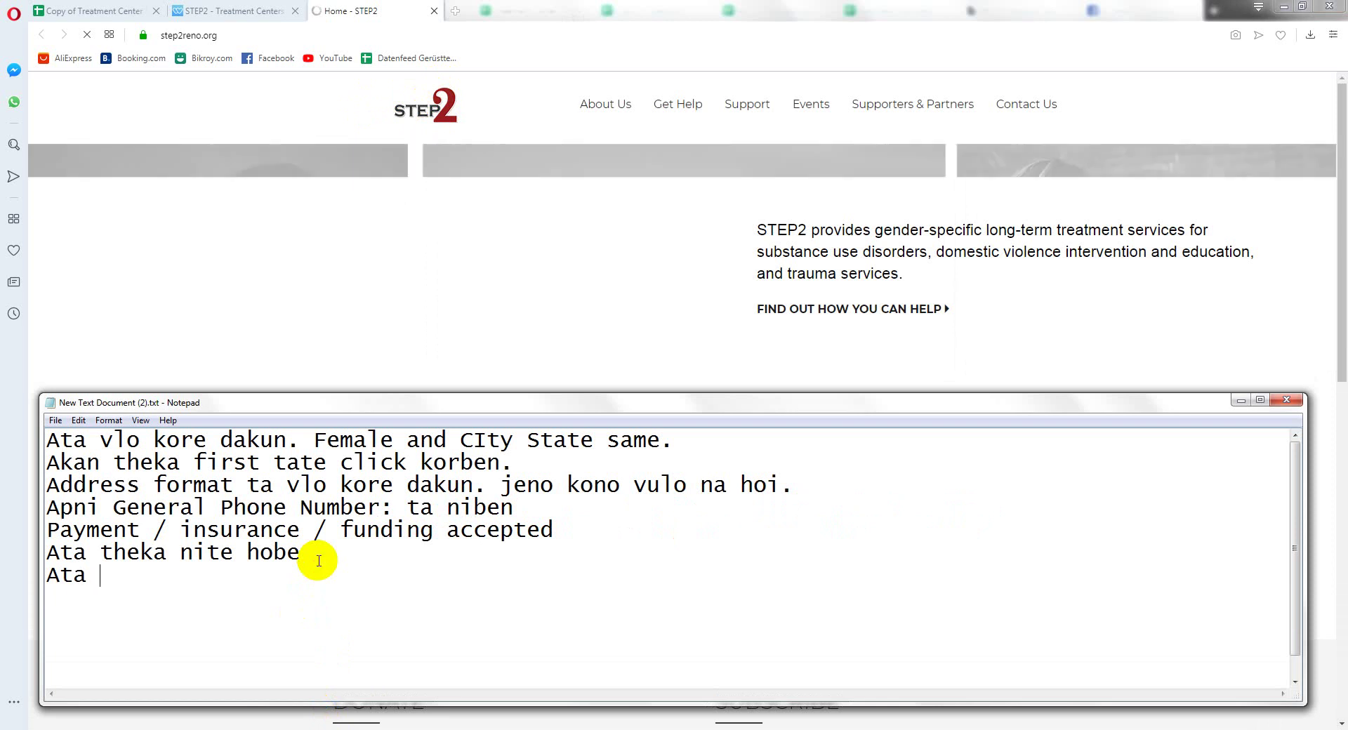
text(loh)
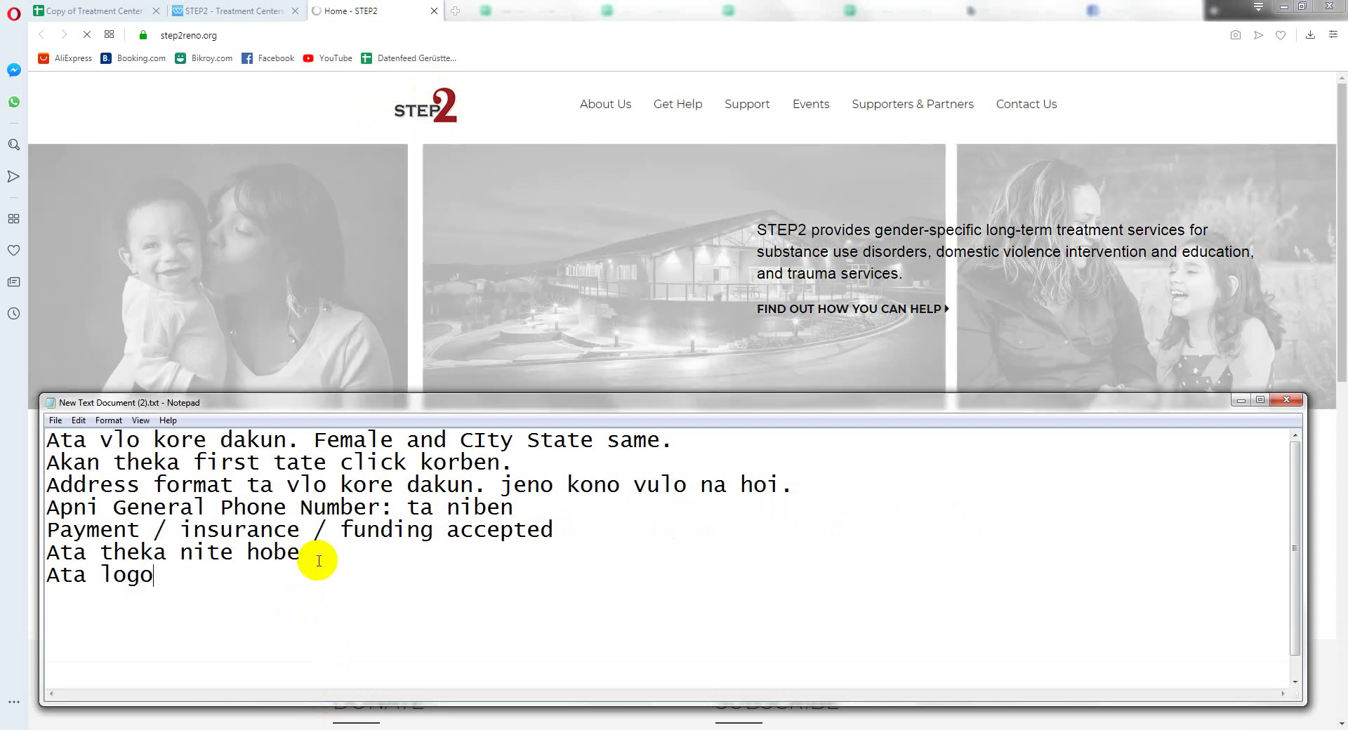
Step: Copy the image address of the STEP2 logo on step2reno.org
right_click(426, 106)
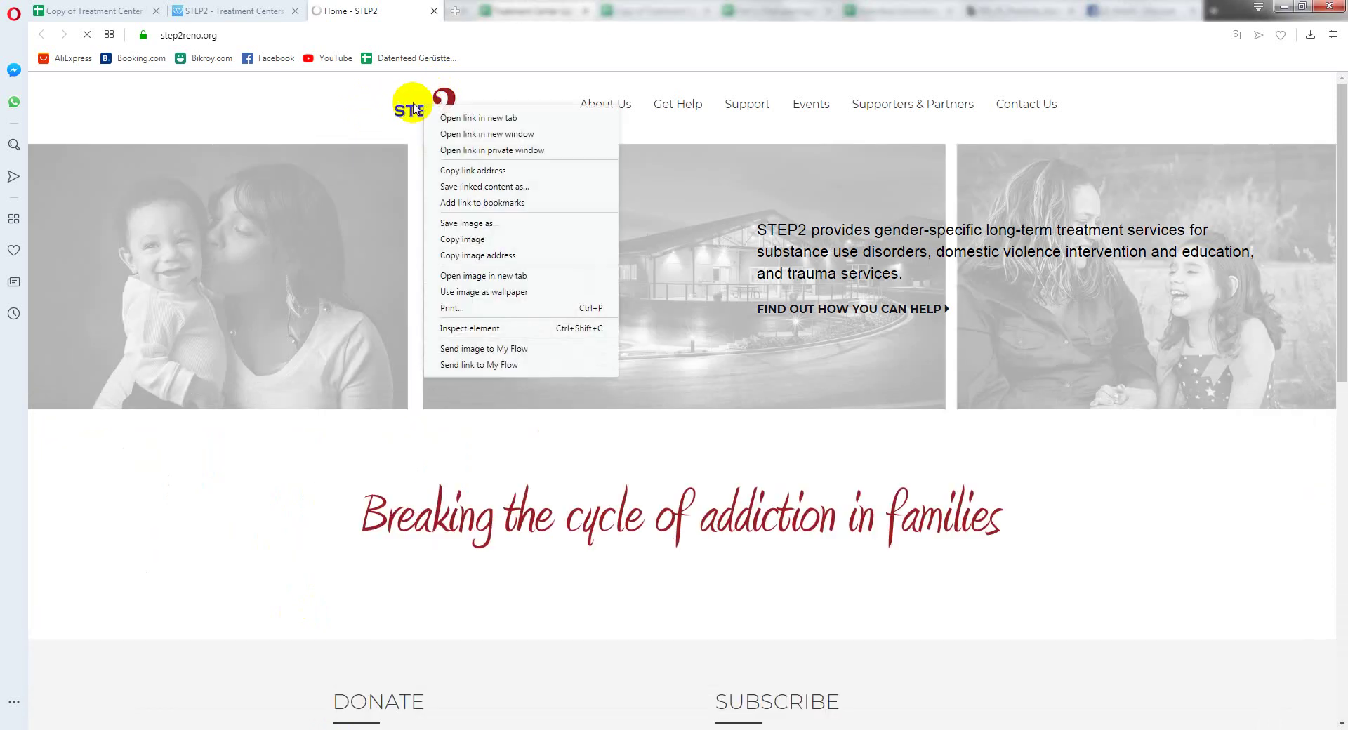
click(472, 255)
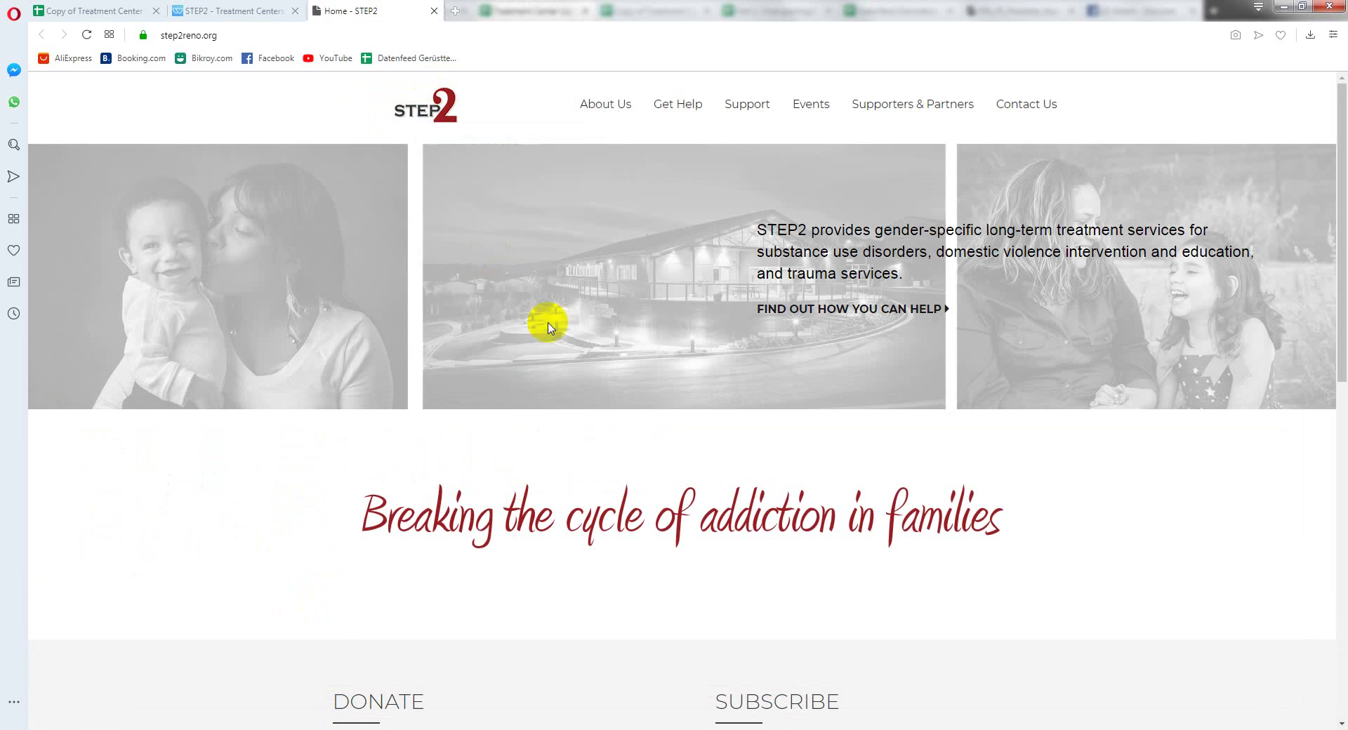
click(225, 11)
Step: Paste the headerlogo-mins.png address into STEP2's logo_url cell, then return to WeRecover
click(119, 11)
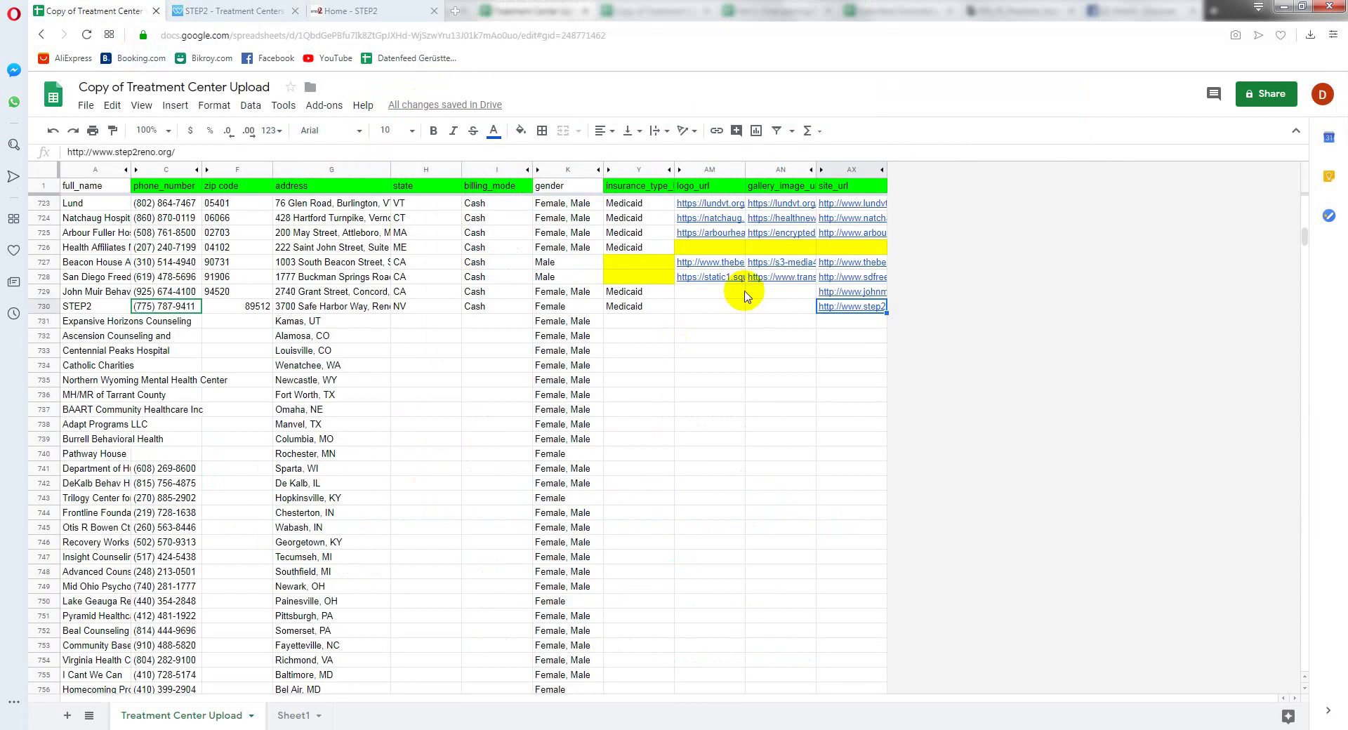
click(719, 307)
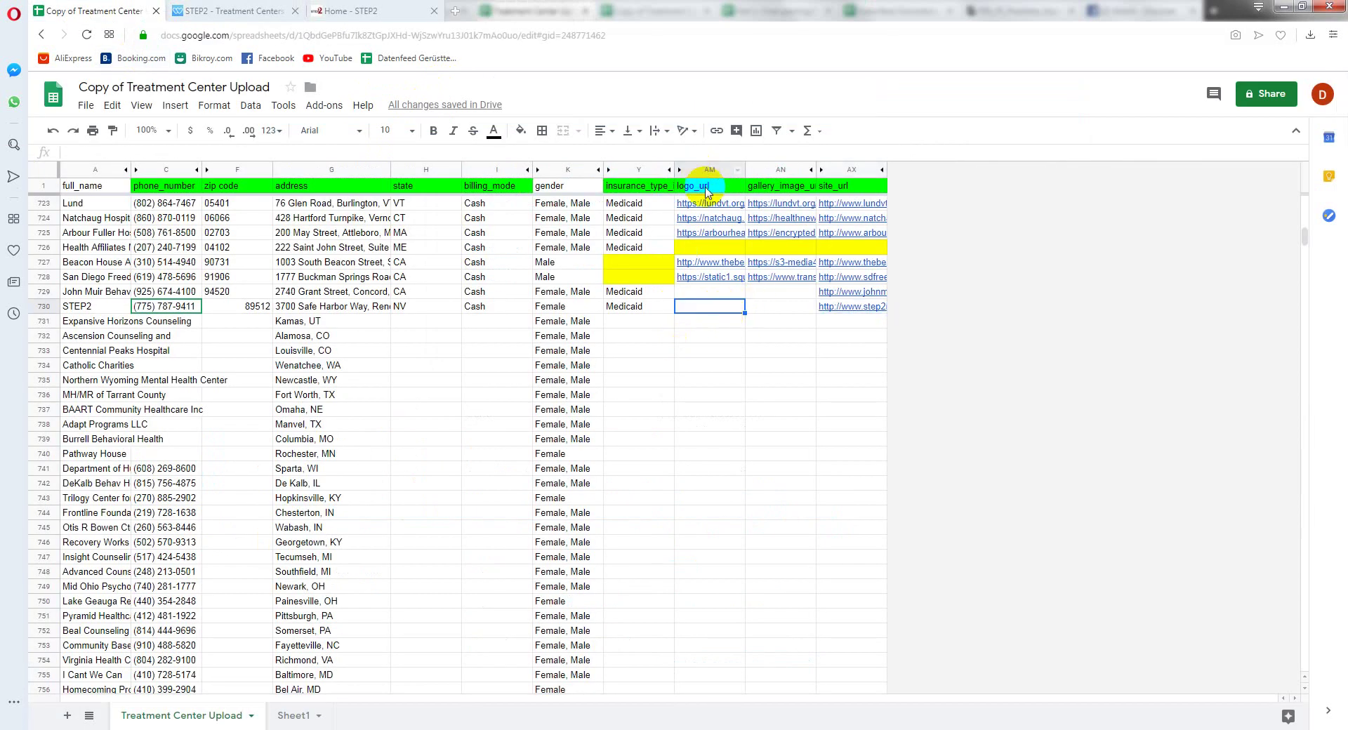
text(https://secureservercdn.net/198.71.233.138/b4l.2c1.myftpupload.com/wp-content/uploads/2019/08/headerlogo-mins.png)
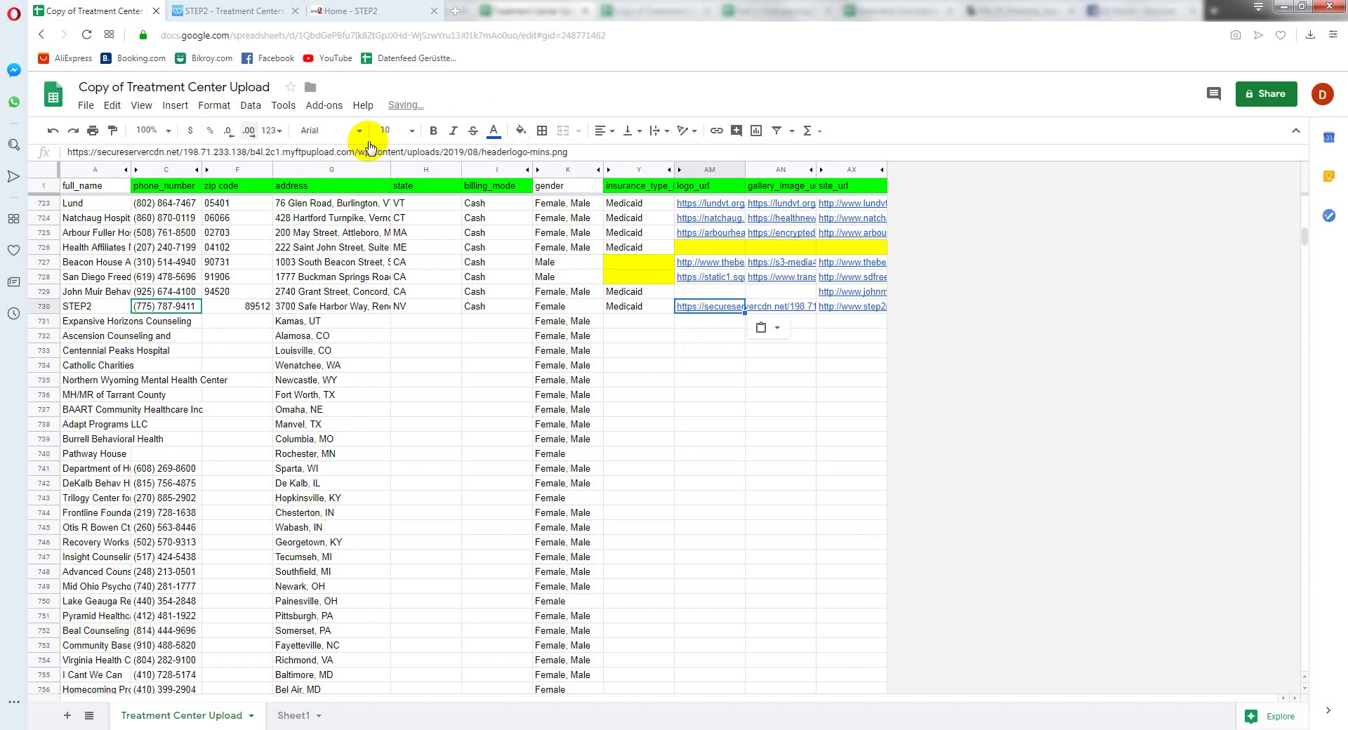
click(204, 10)
Step: Copy the name 'STEP2 Lighthouse of the Sierra' and run a Google search for it
scroll(691, 535, up, 5)
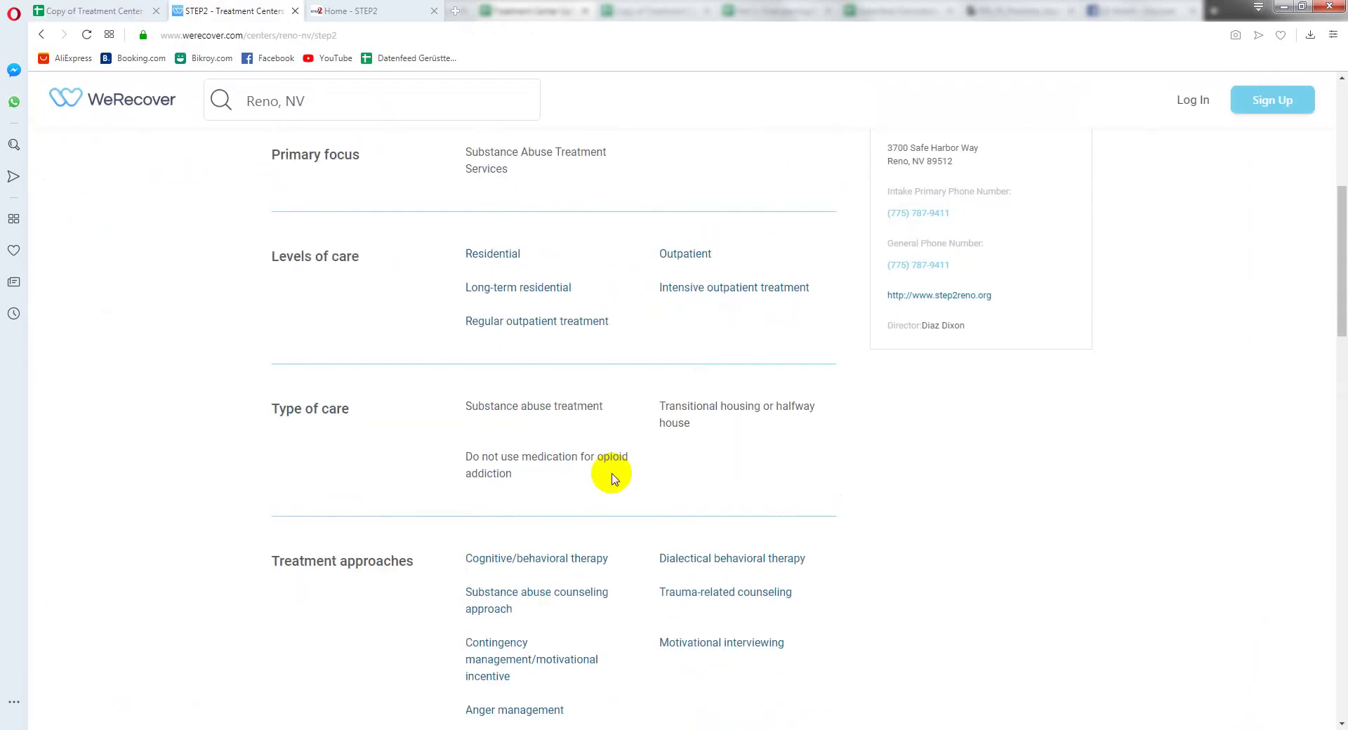
scroll(611, 476, up, 5)
drag(412, 513, 240, 458)
key(ctrl+c)
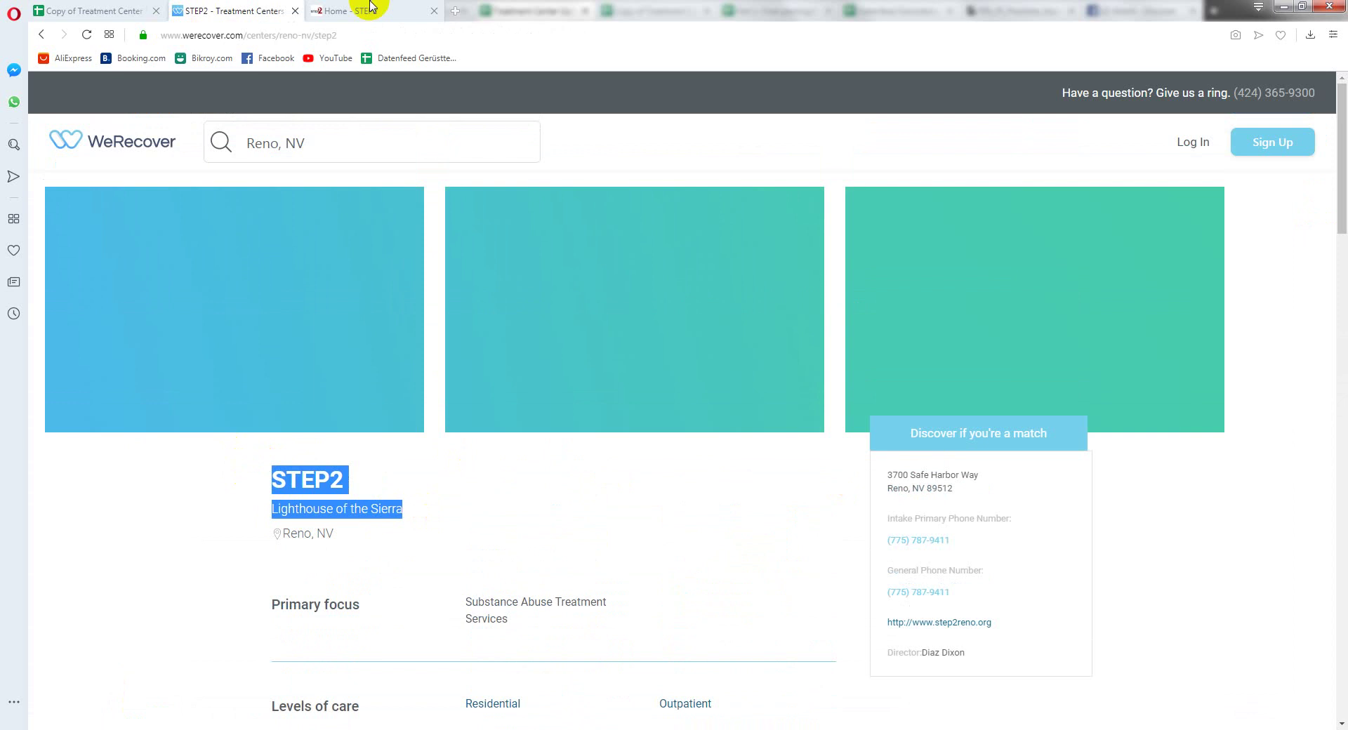
click(358, 10)
click(359, 33)
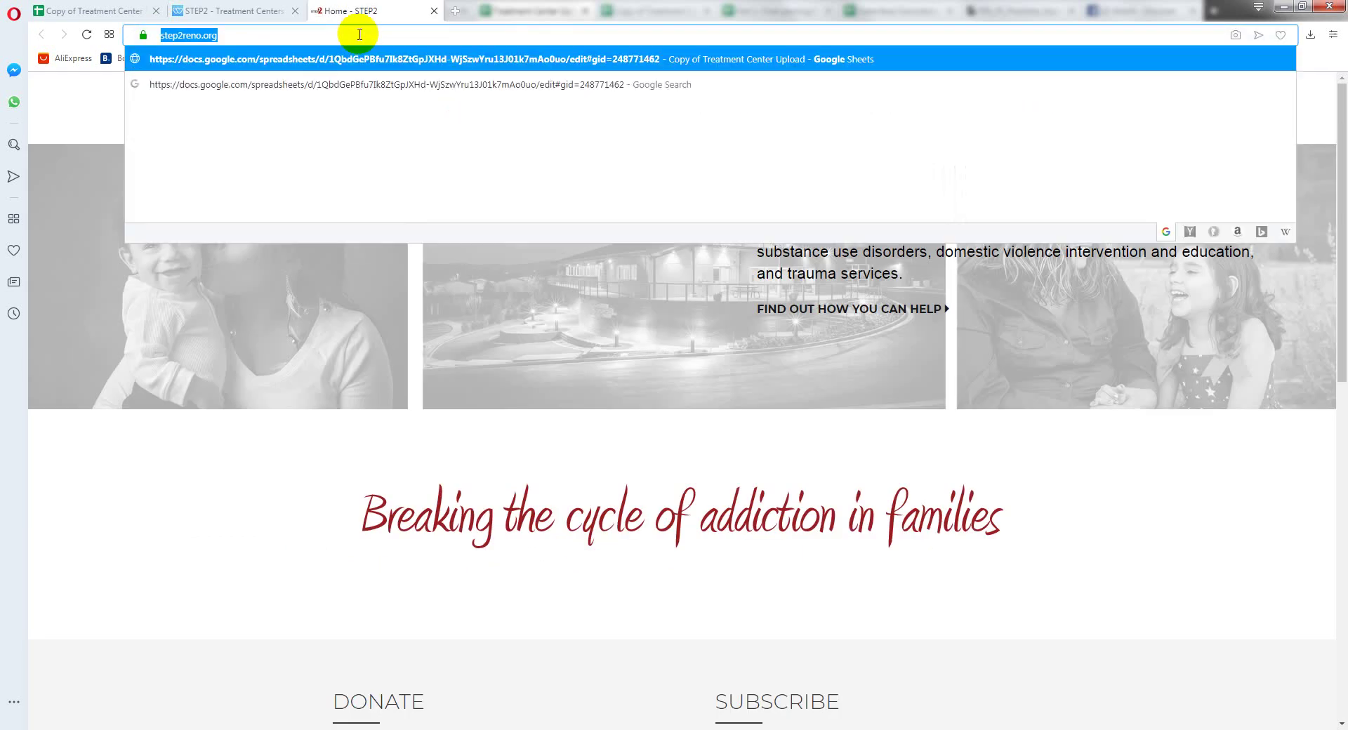
key(ctrl+v)
key(Return)
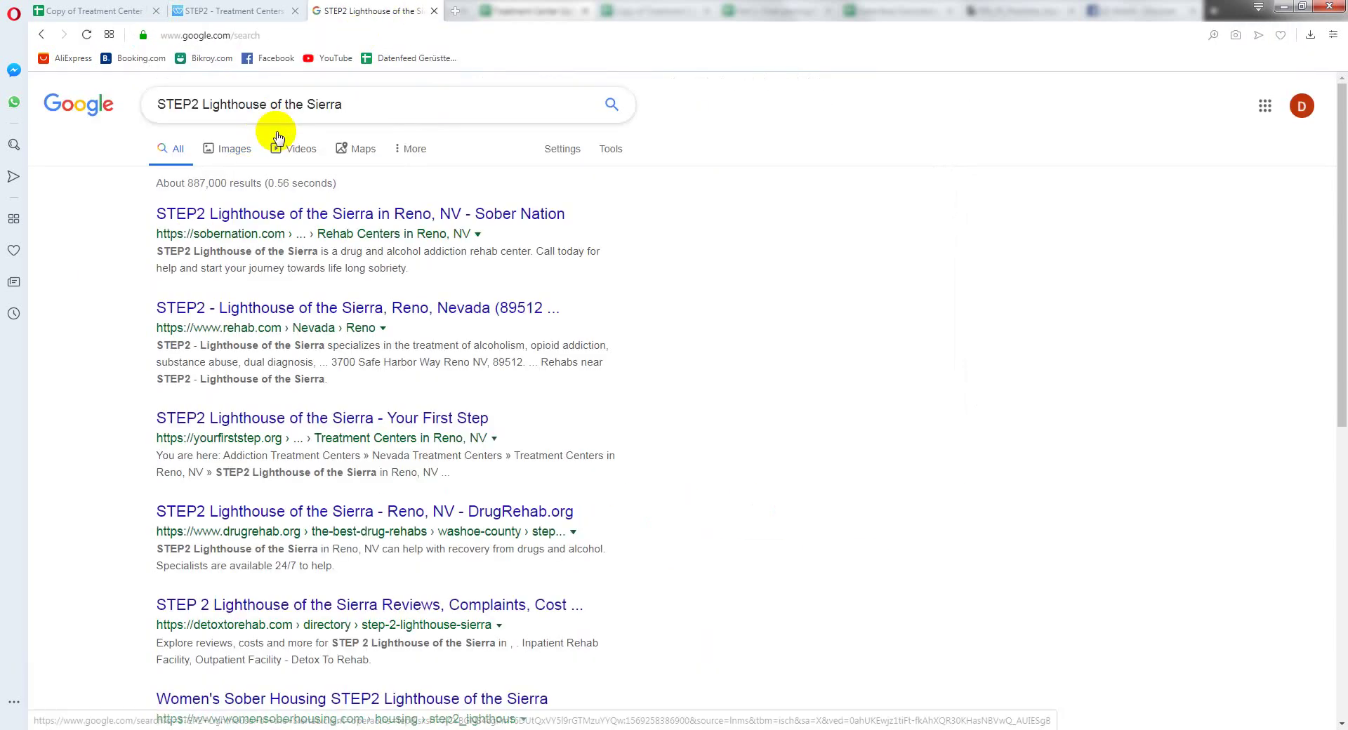
Step: Open the first image result's freerehabcenters.org source page in a new tab
click(214, 160)
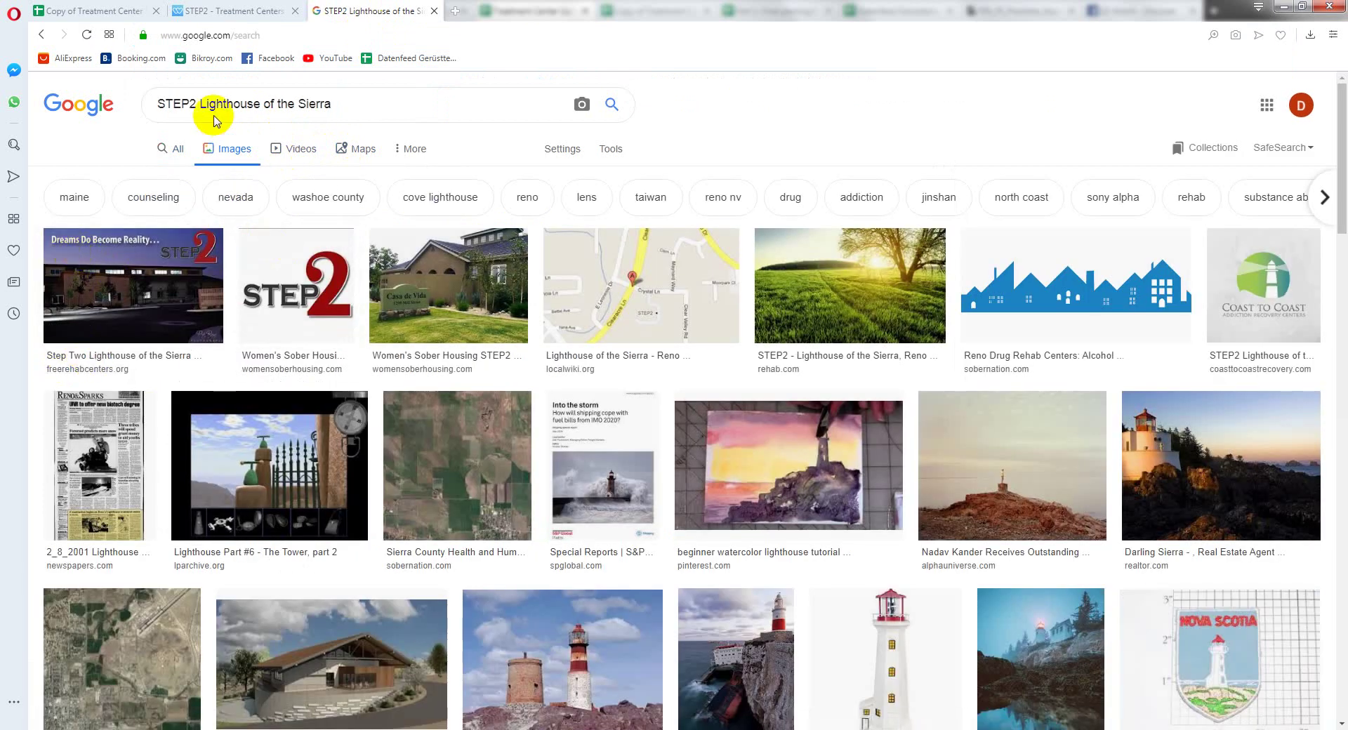
click(131, 284)
right_click(1042, 228)
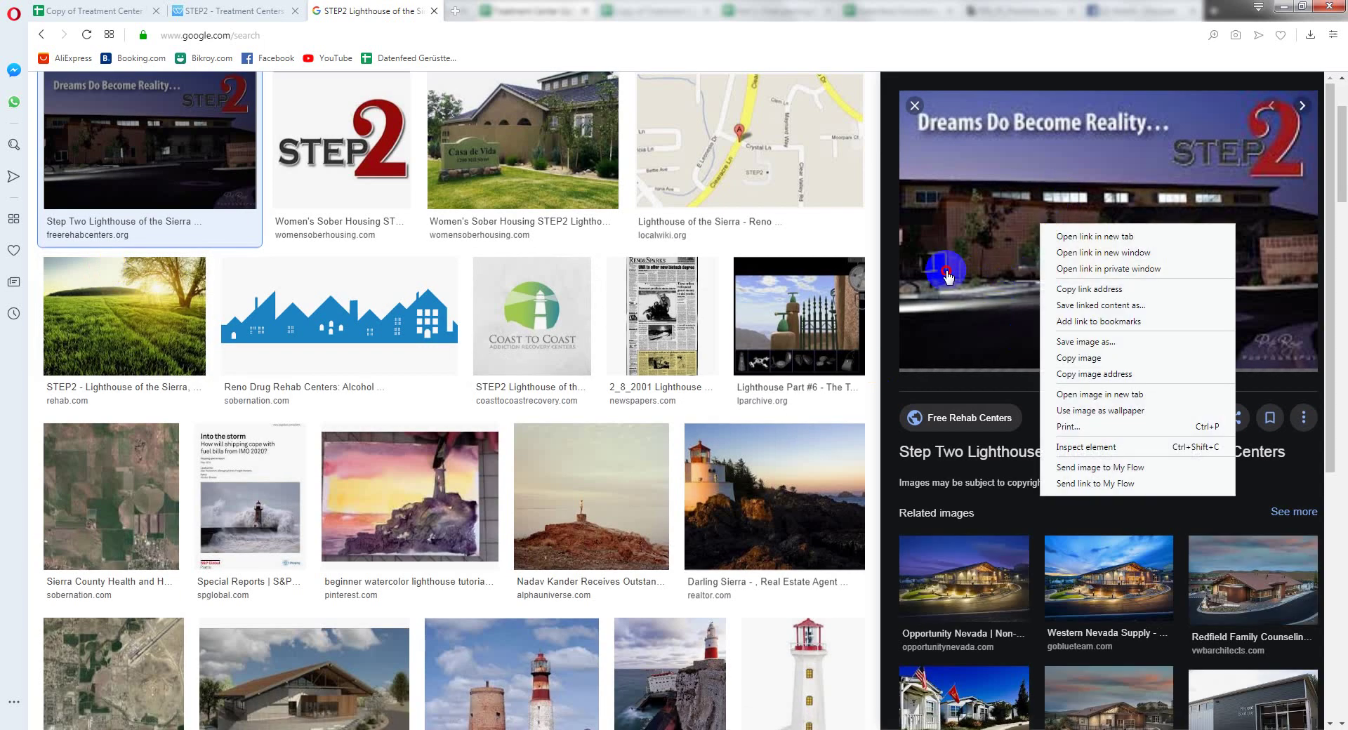
click(979, 274)
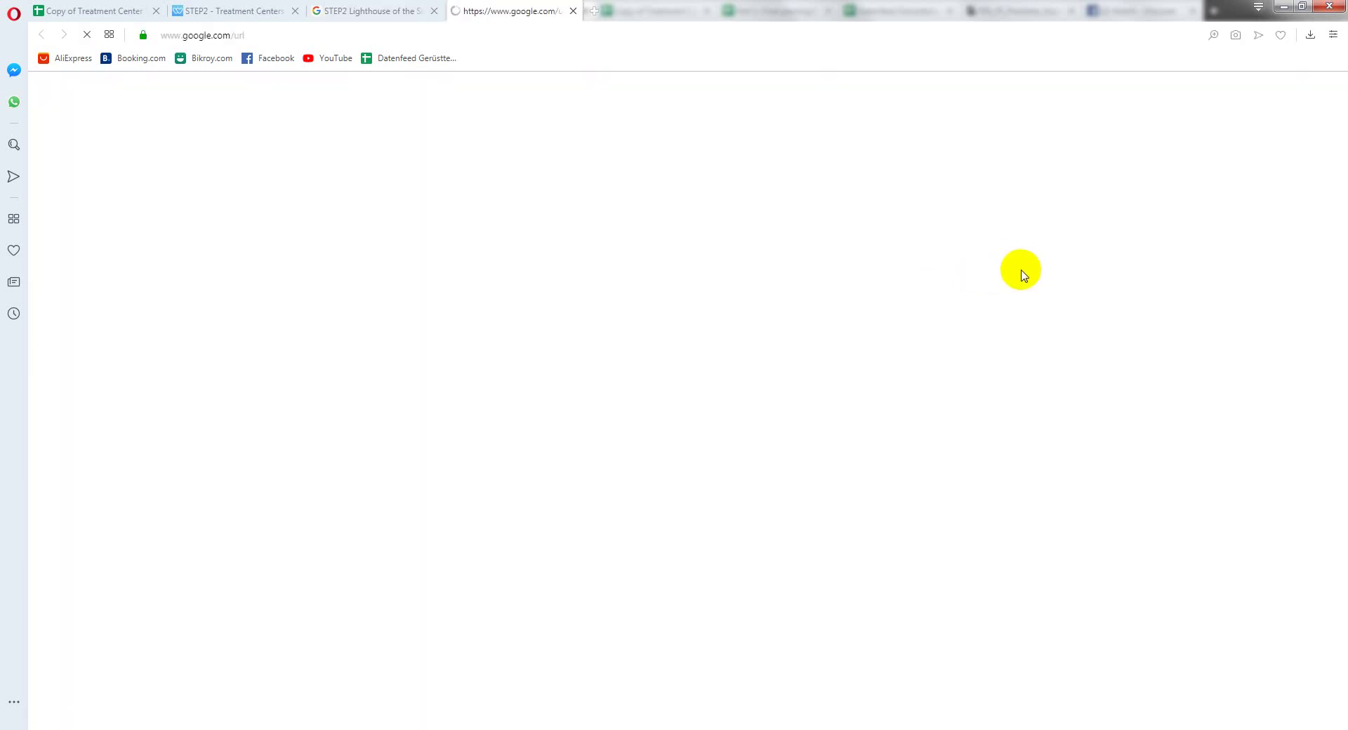
Step: Copy the building photo's image address and load it in its own tab to check it
scroll(422, 548, down, 3)
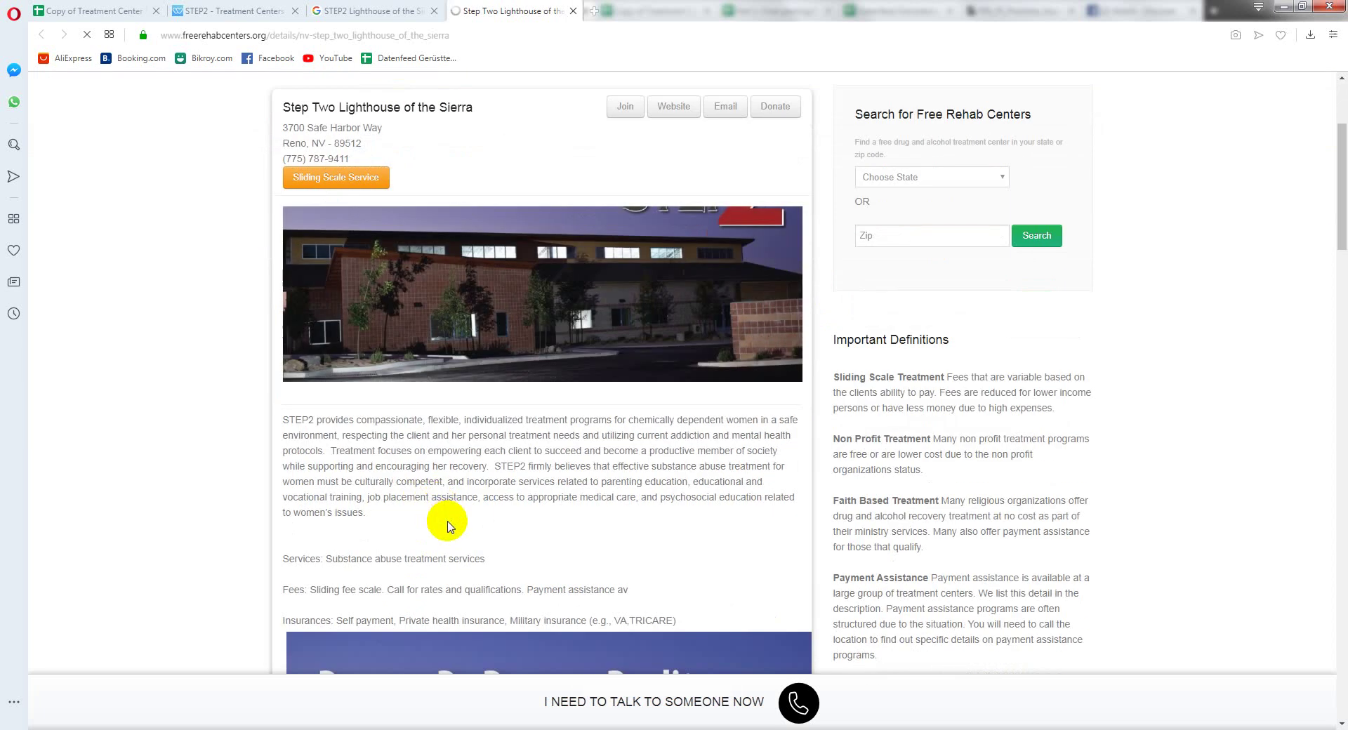
right_click(438, 369)
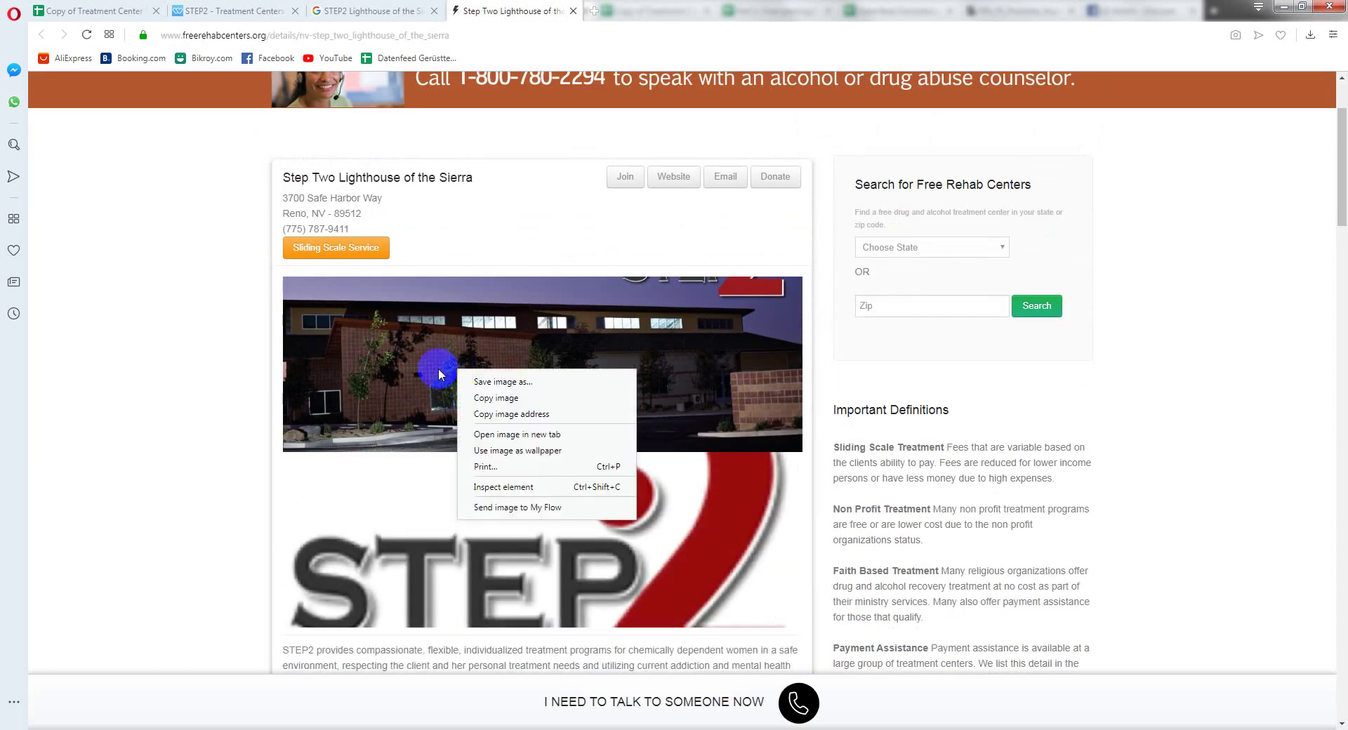
click(516, 414)
click(593, 11)
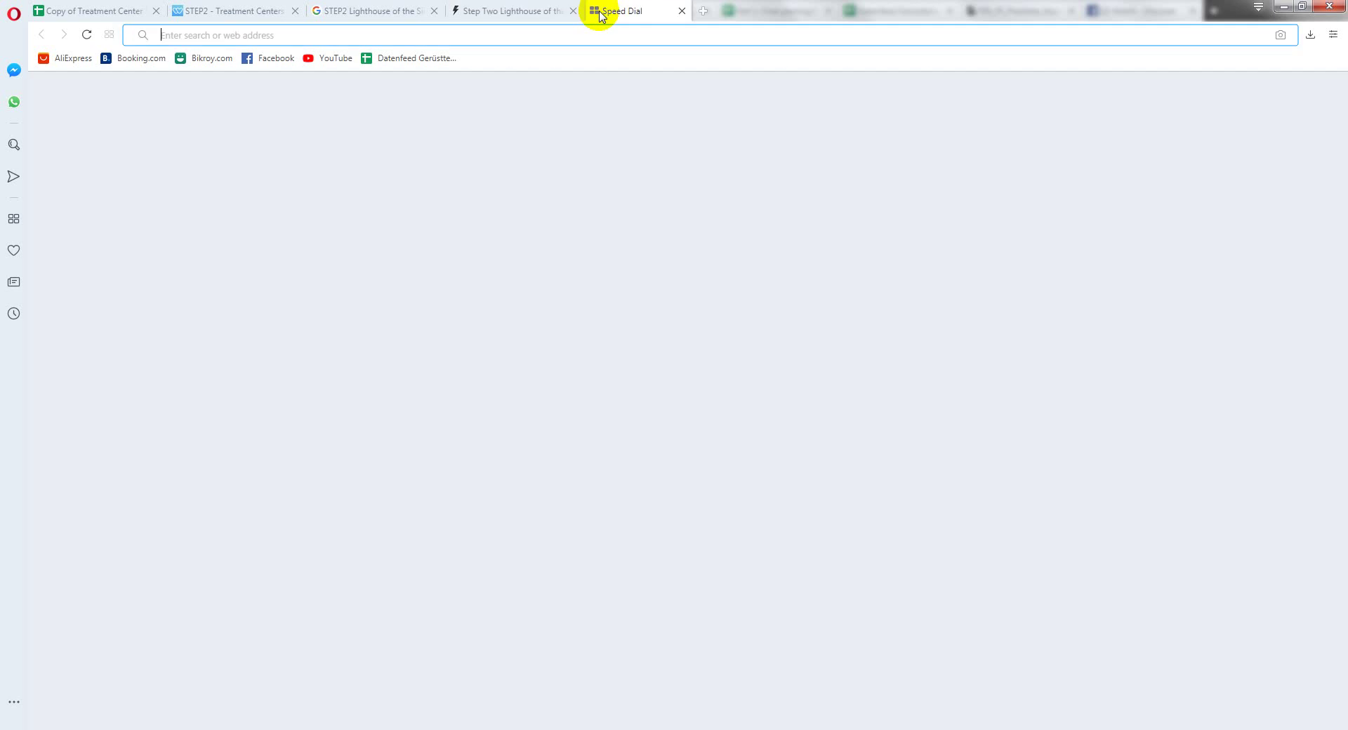
text(https://www.freerehabcenters.org/gallery/2354_dreams-do-become-reality-1024x689.jpg)
key(Return)
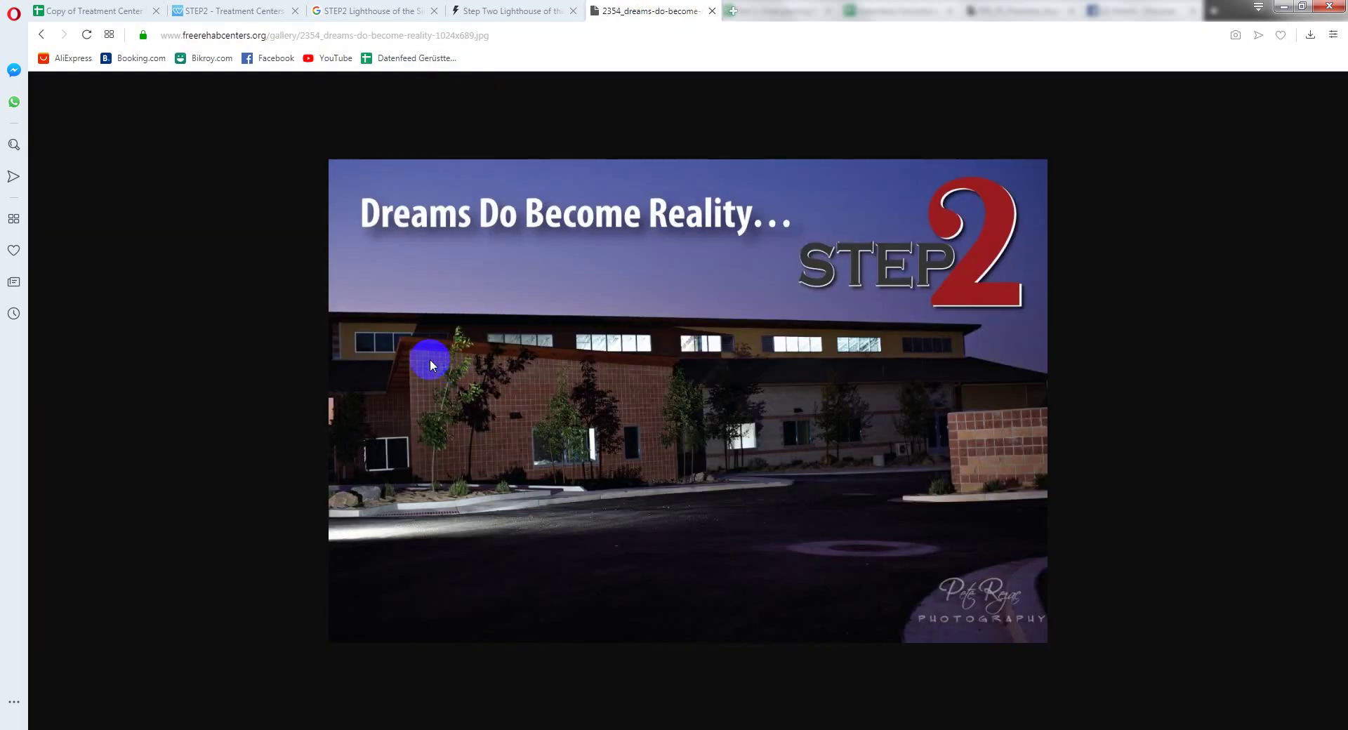
click(63, 10)
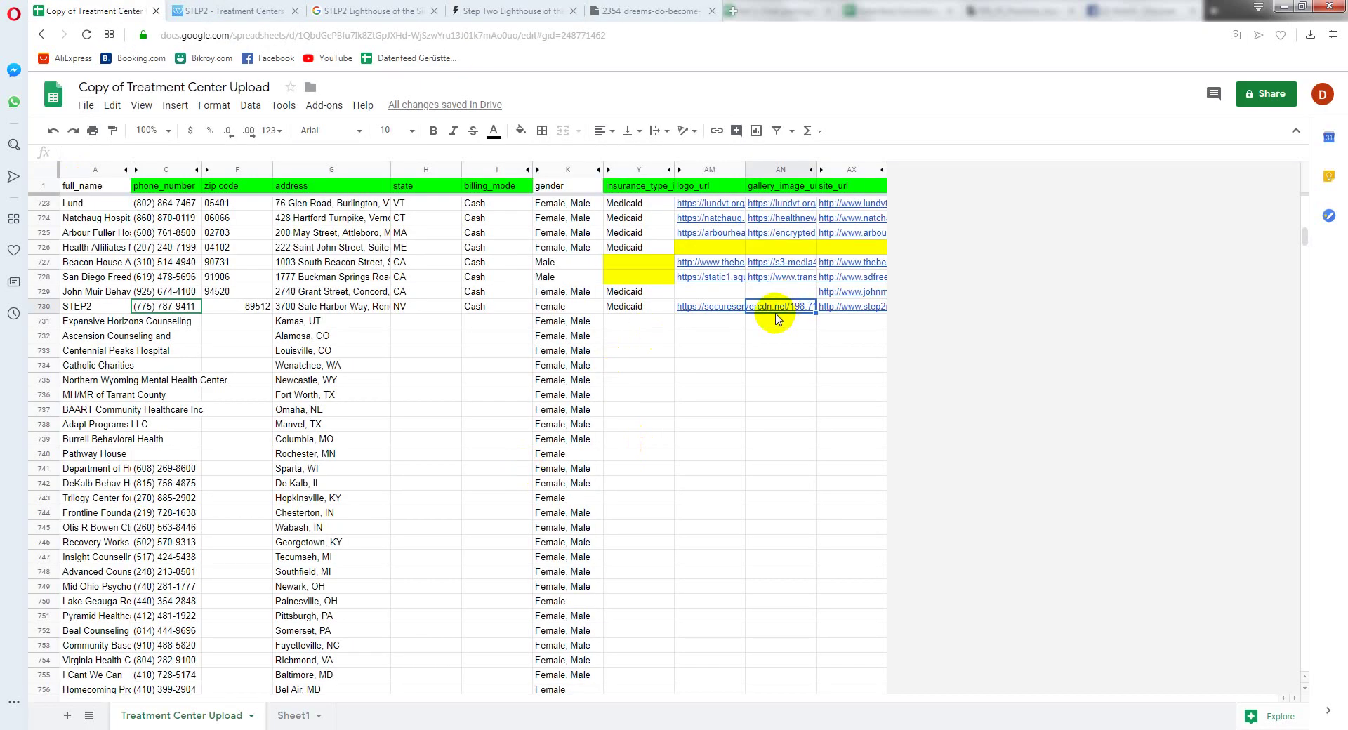
Step: Paste the photo address into AN730, then search WeRecover for 'Expansive Horizons Counseling' from A731
text(https://www.freerehabcenters.org/gallery/2354_dreams-do-become-reality-1024x689.jpg)
key(Return)
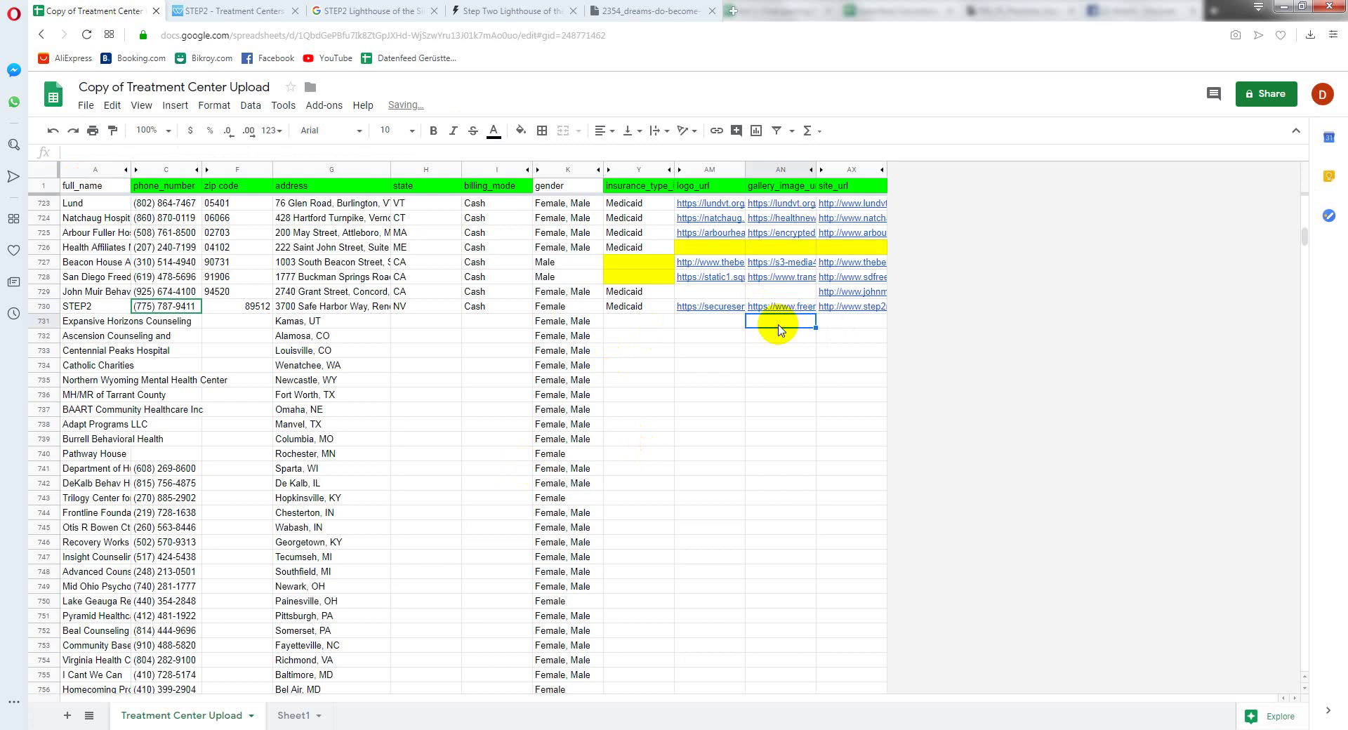
click(83, 324)
key(ctrl+c)
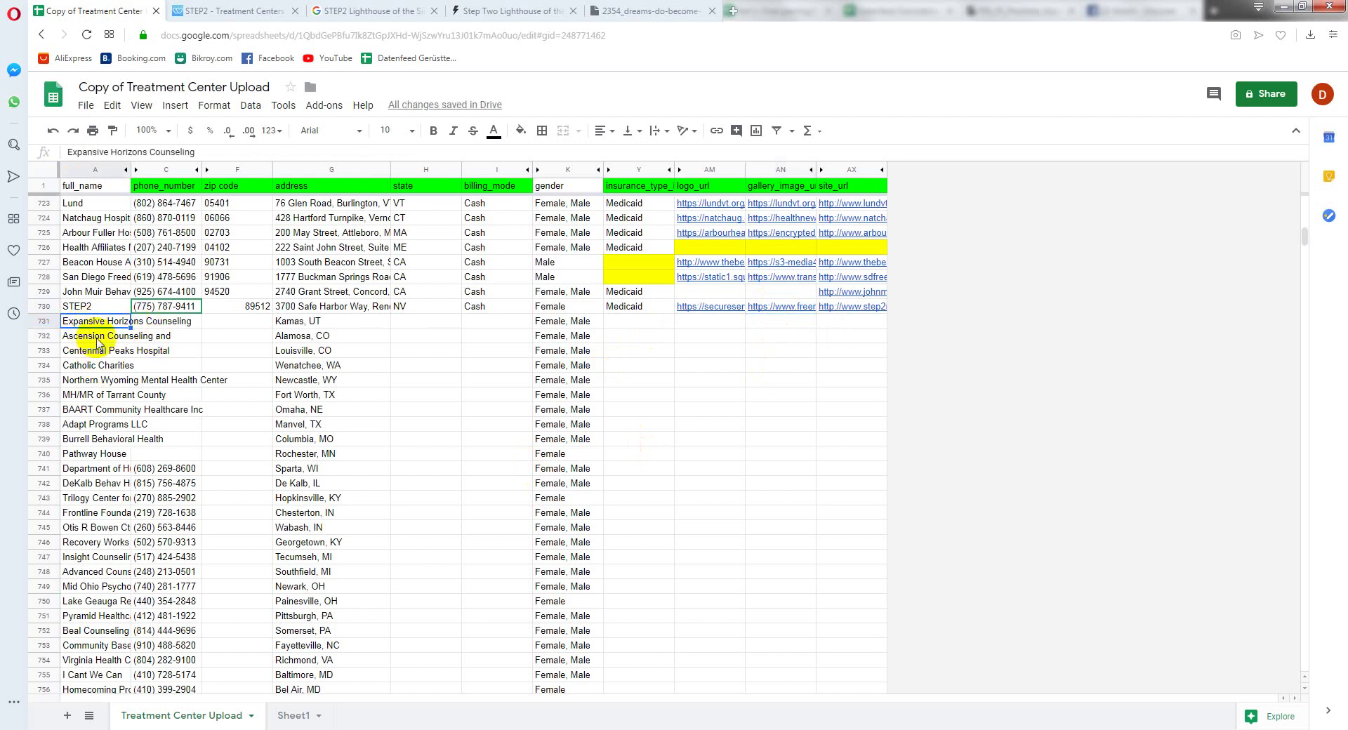
click(246, 10)
key(ctrl+v)
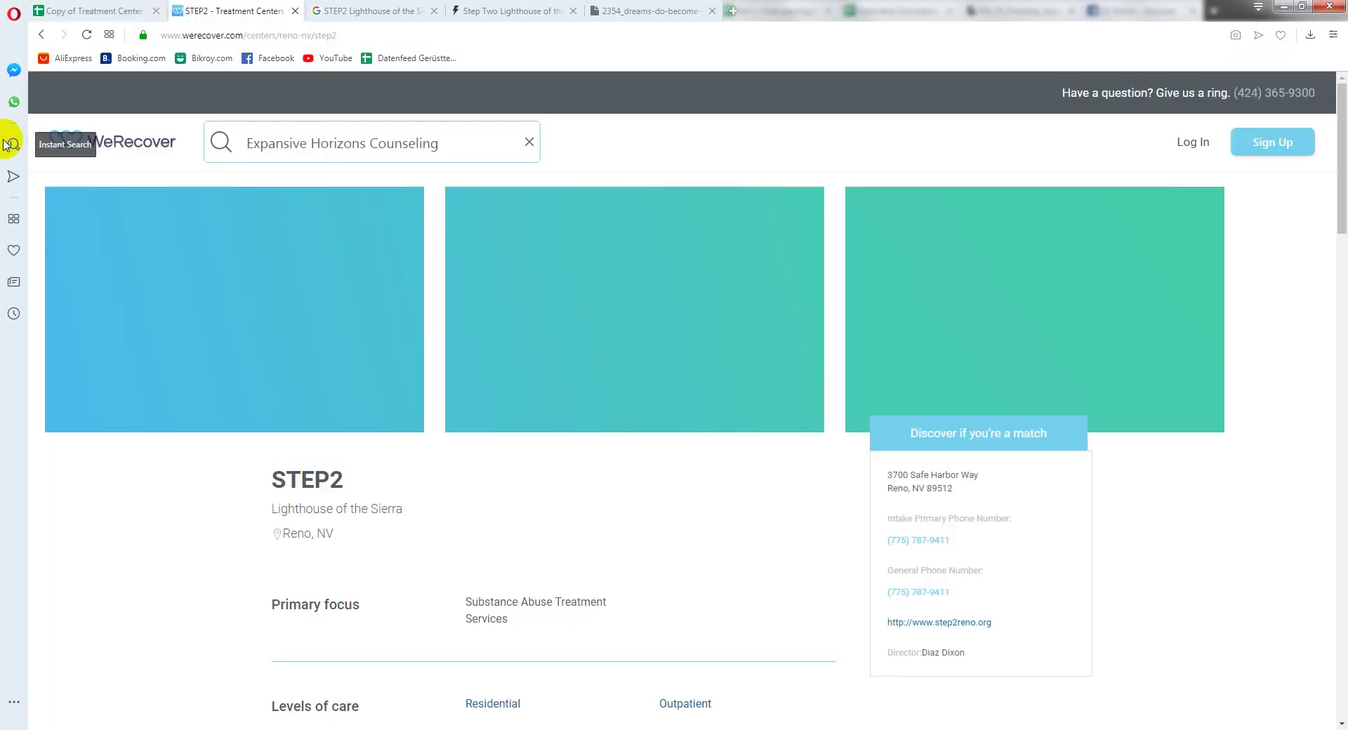
Step: Pick the Expansive Horizons Counseling search suggestion and close the Step Two Lighthouse tab
click(375, 130)
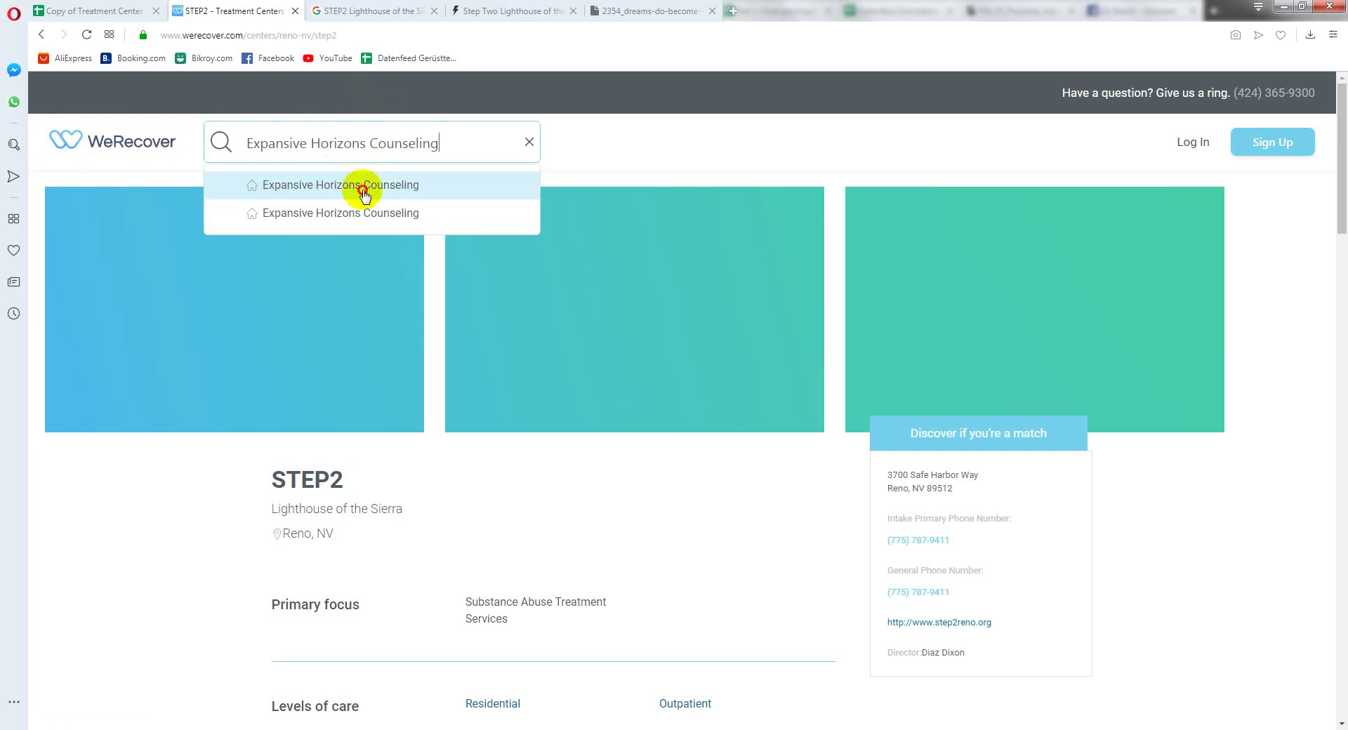
click(363, 191)
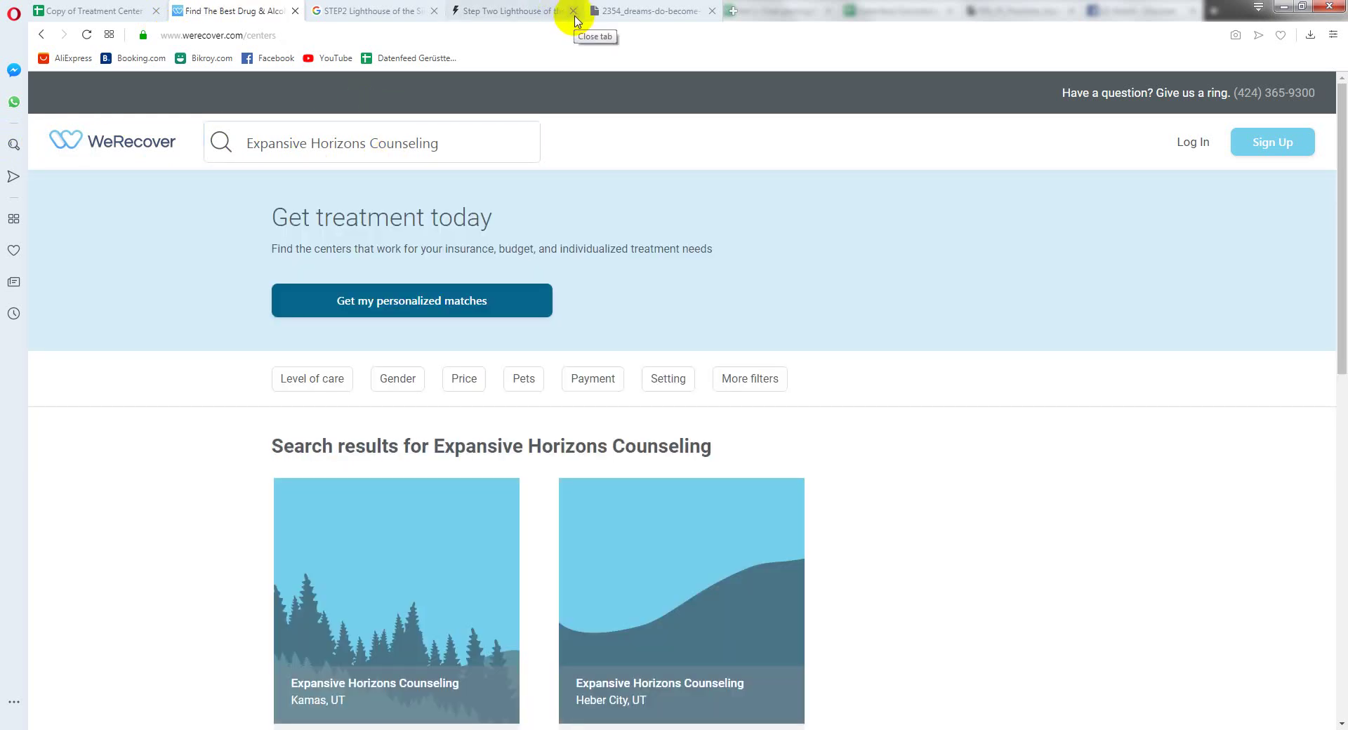
click(573, 16)
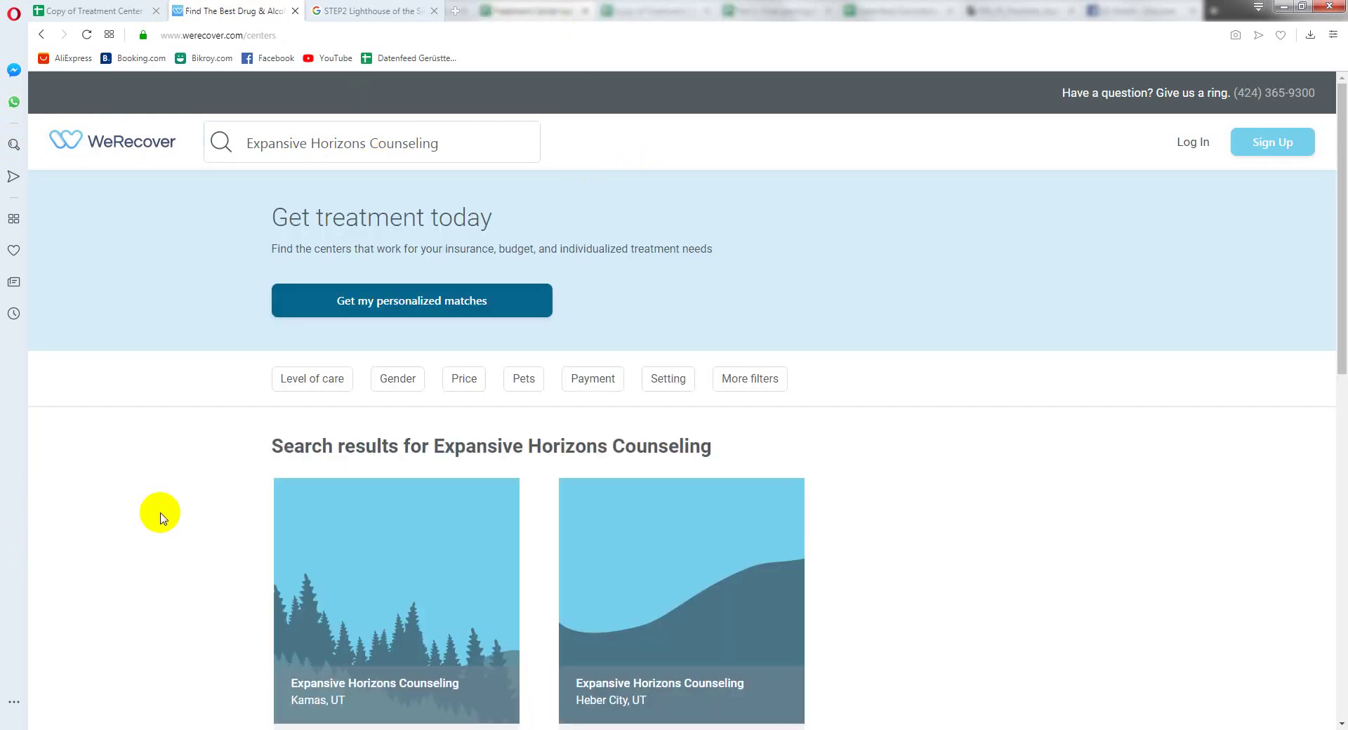
scroll(210, 523, down, 2)
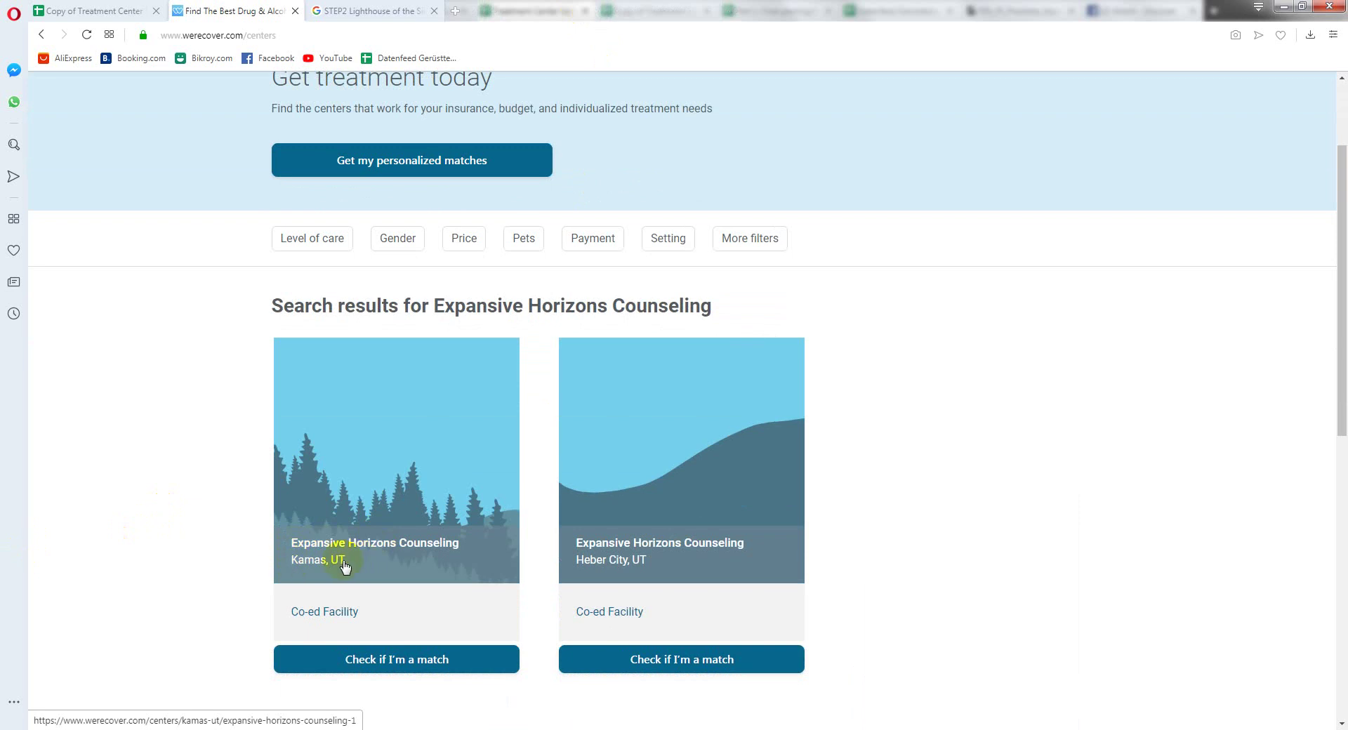
scroll(573, 557, down, 2)
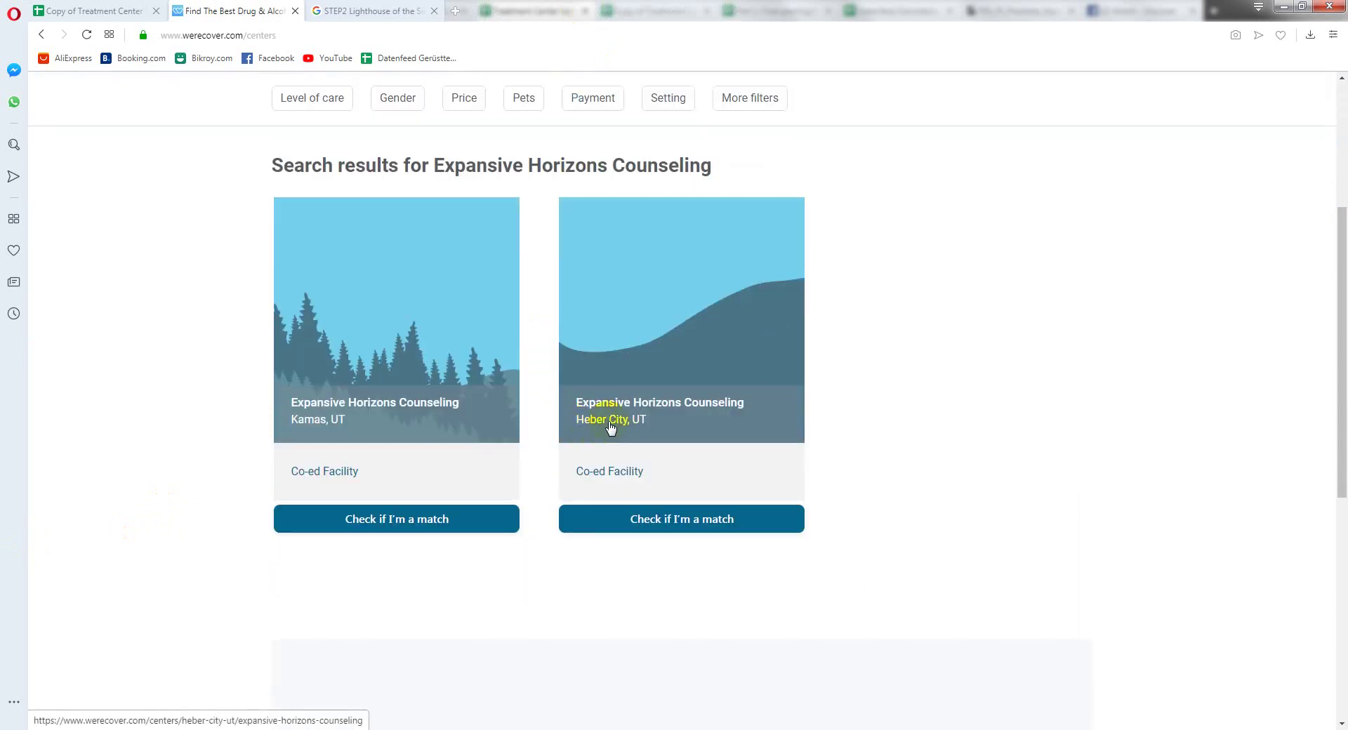
Step: Compare the search results against the location in spreadsheet cell G731
click(49, 10)
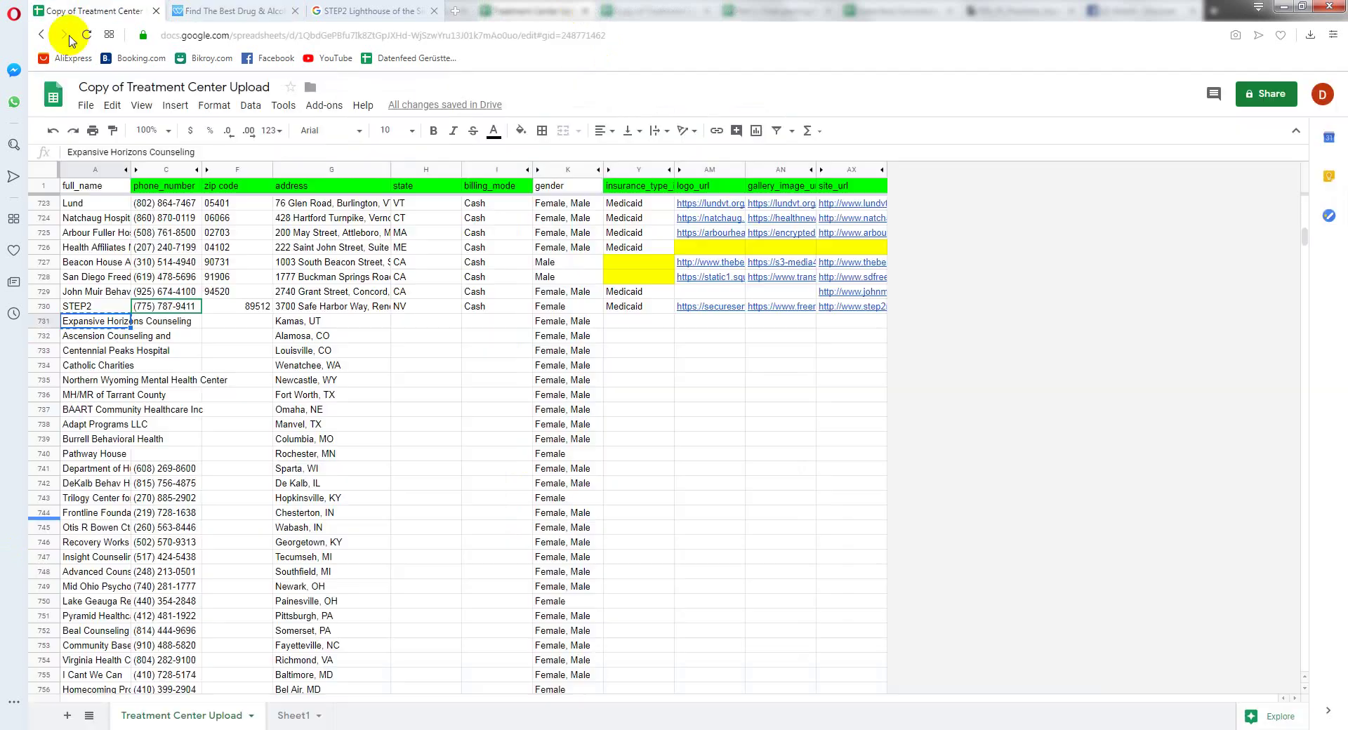
click(301, 322)
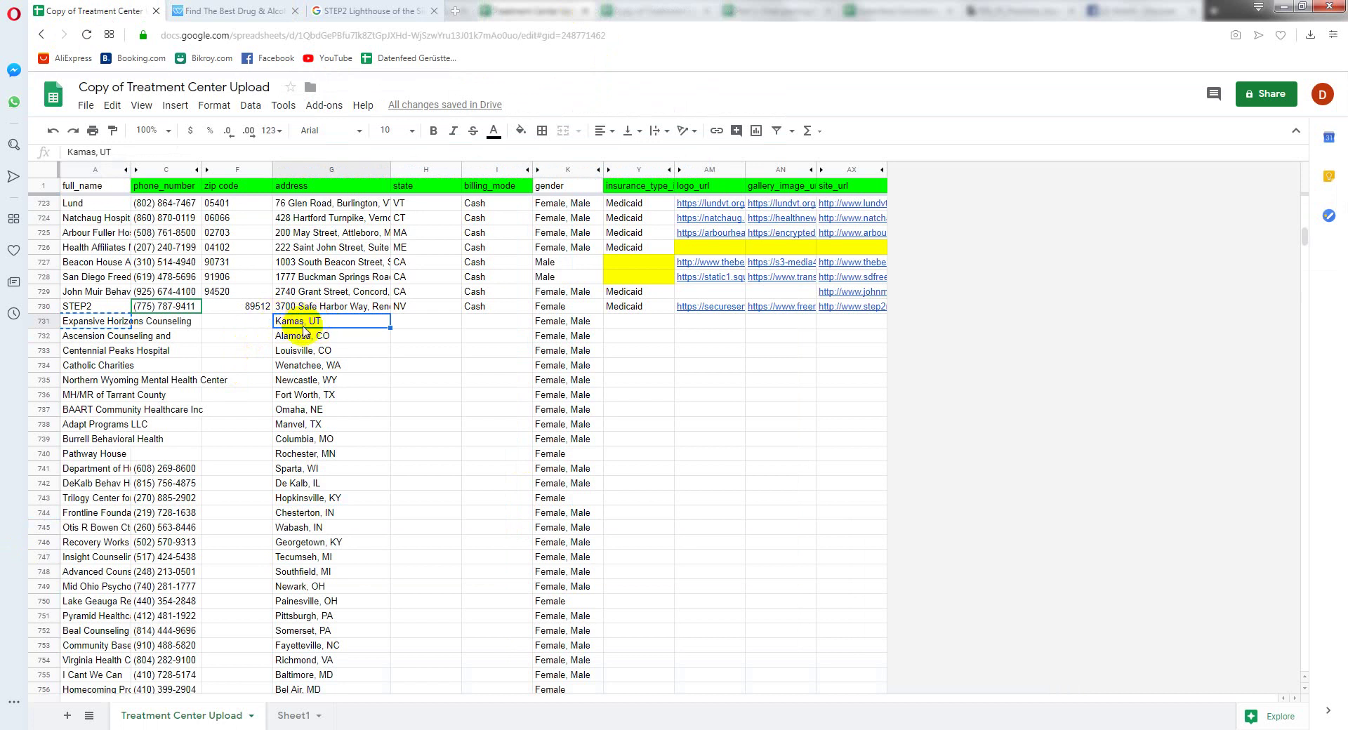
click(226, 8)
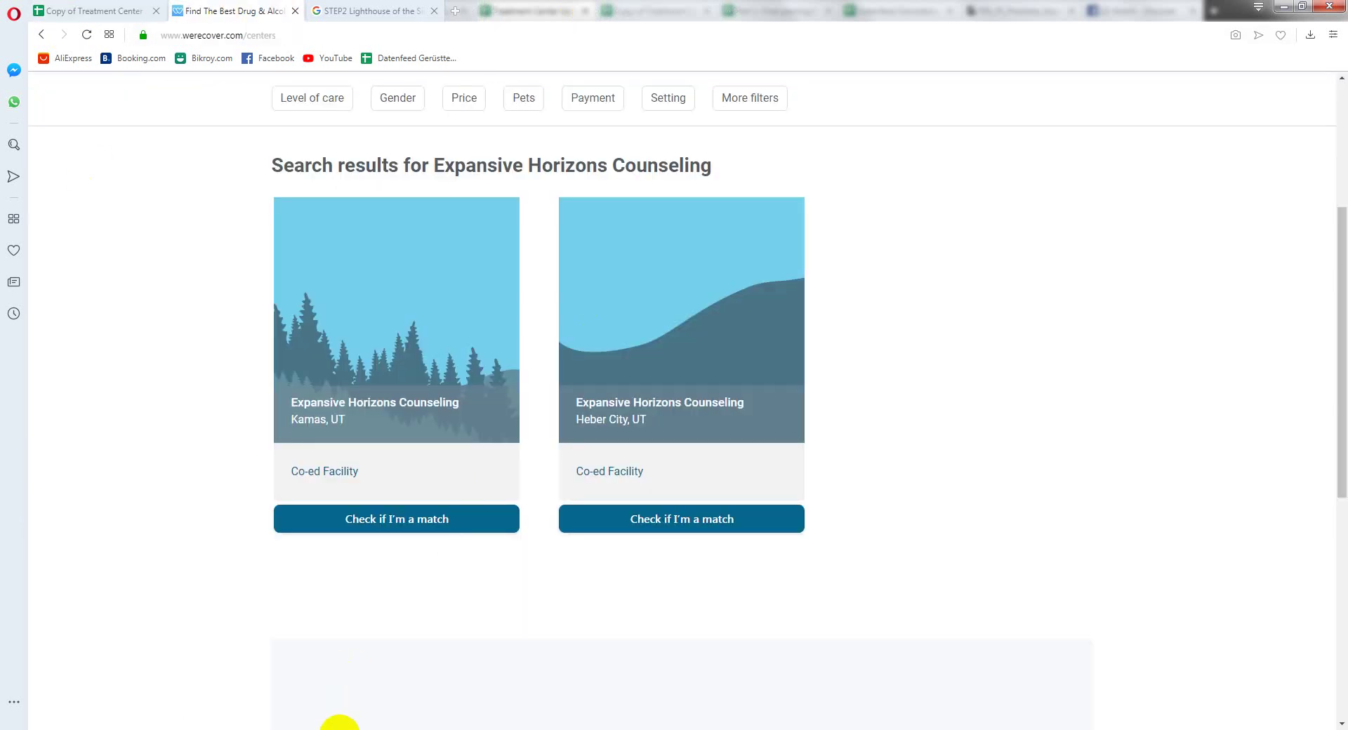
scroll(365, 702, down, 3)
scroll(391, 638, up, 1)
scroll(316, 428, up, 2)
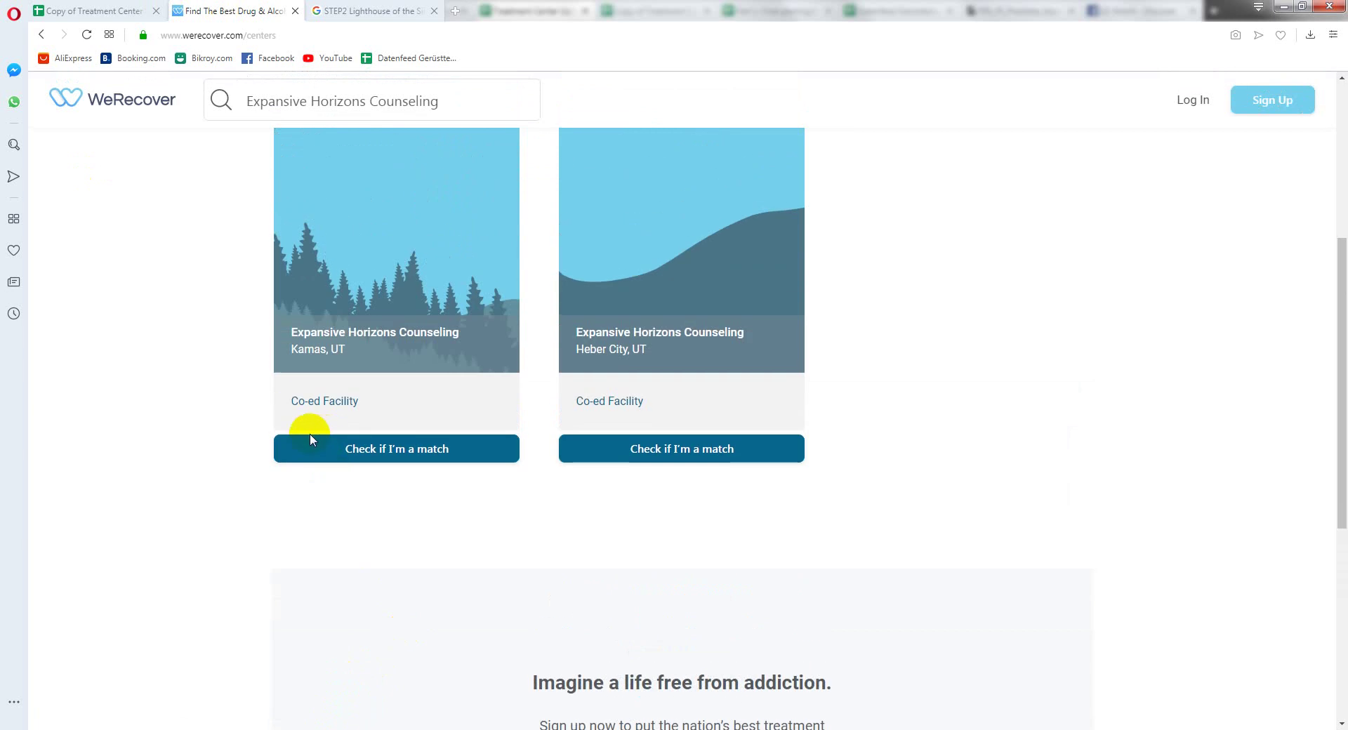
Step: Note 'Kamas, UT' in Notepad and open the Kamas, UT center's page
click(330, 727)
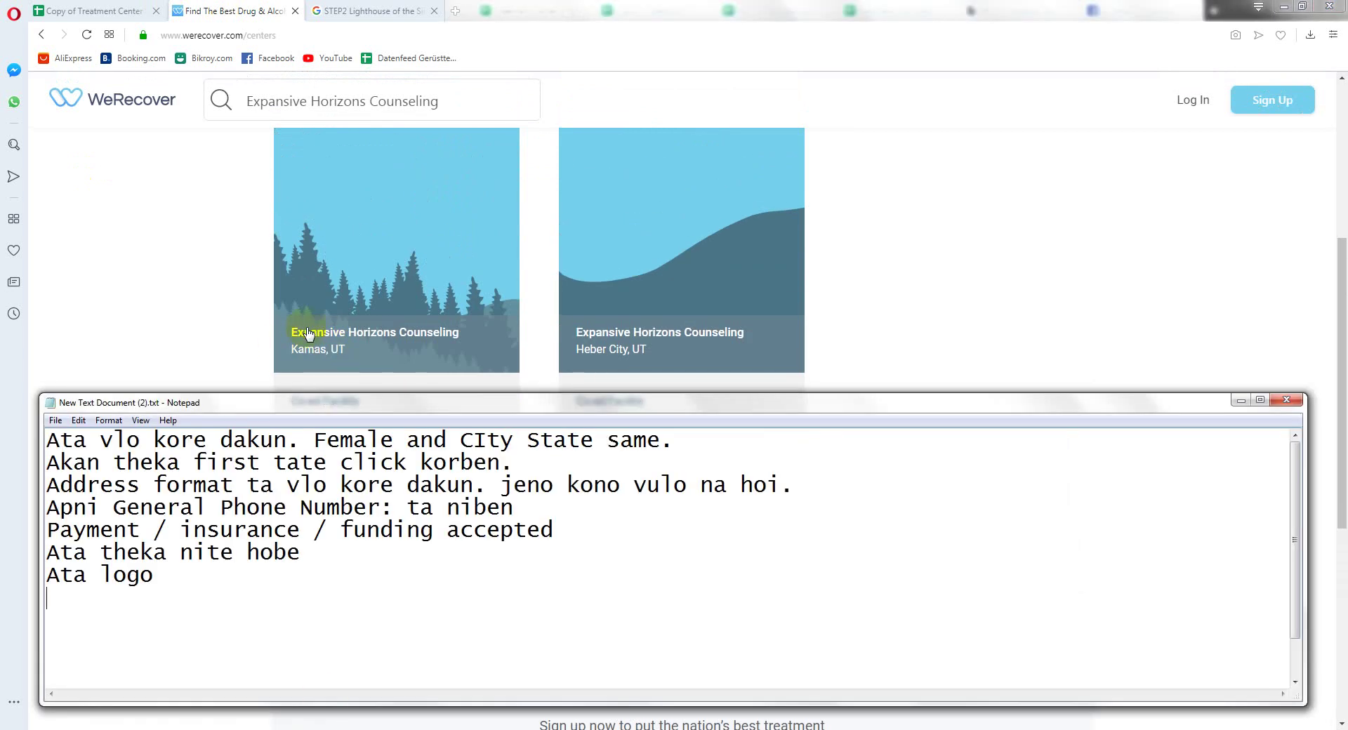
click(92, 10)
click(220, 10)
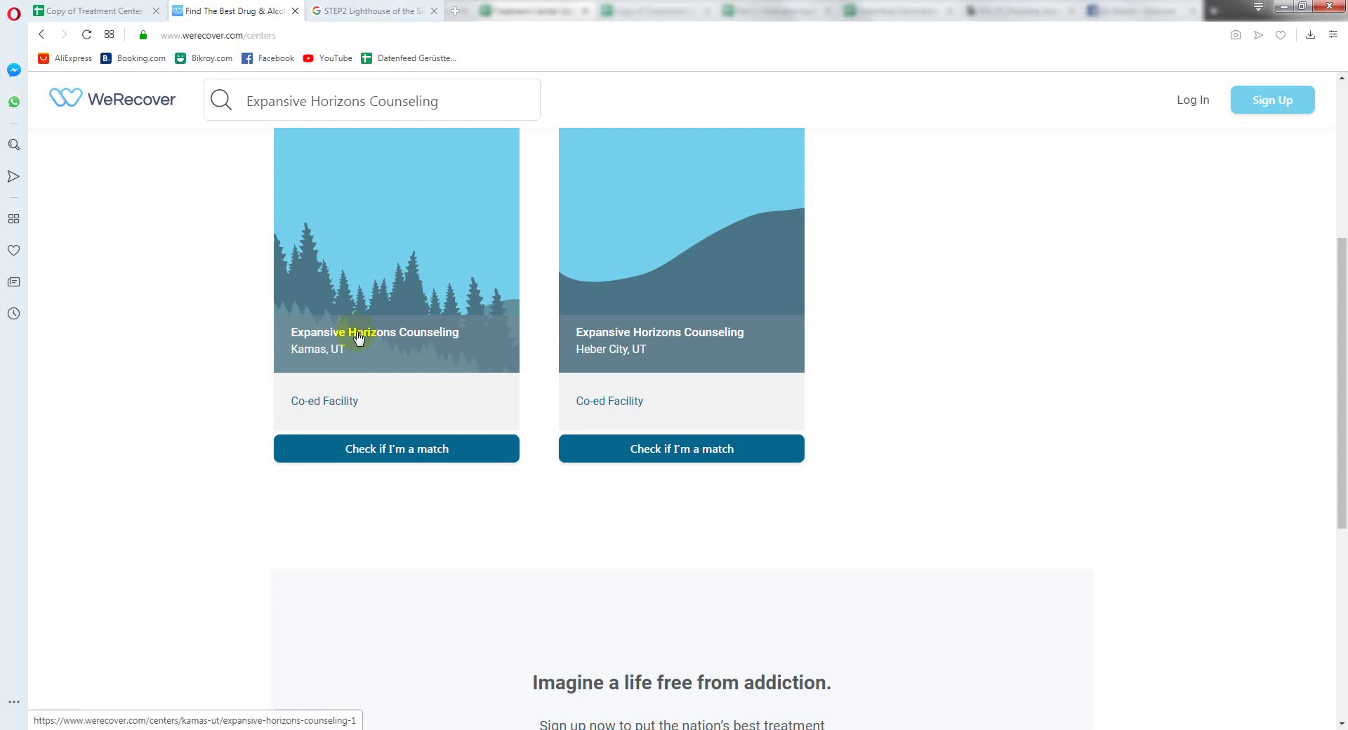
click(344, 727)
text(Kamas, UT ata hobe)
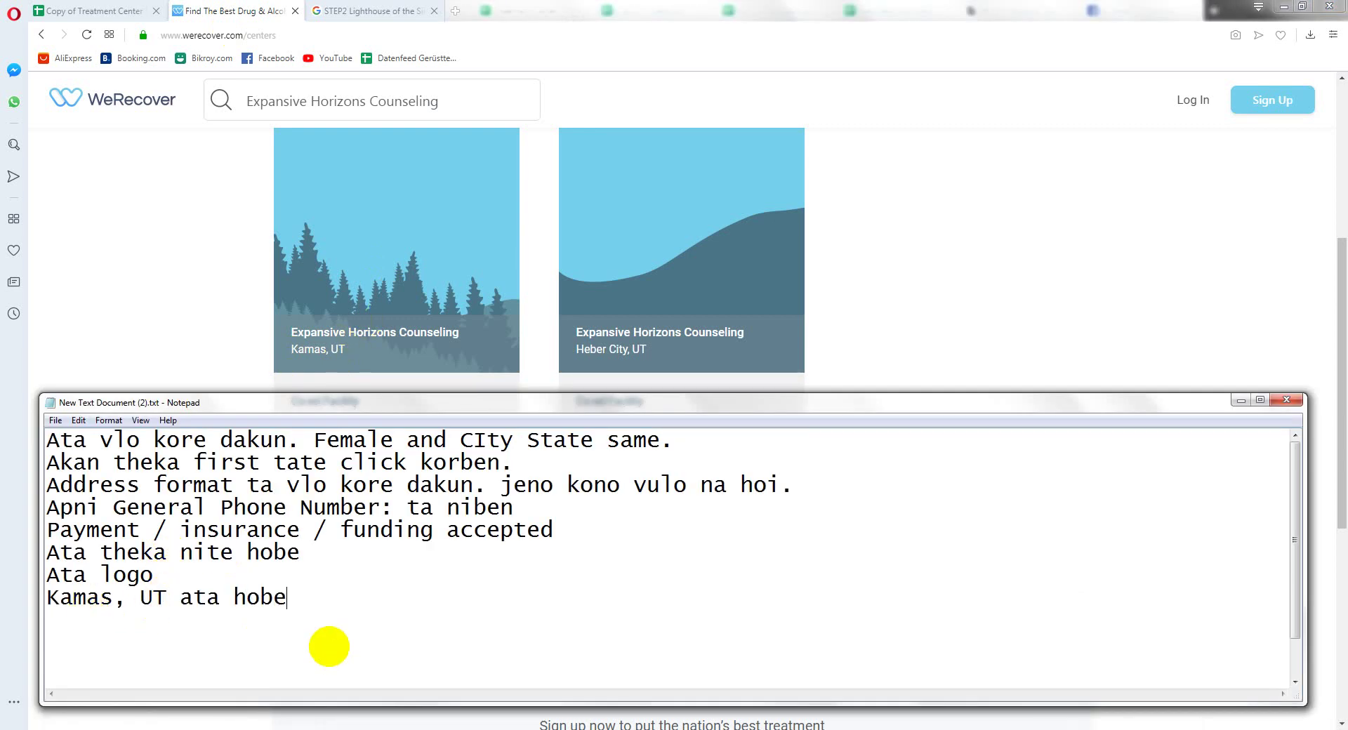
click(1241, 402)
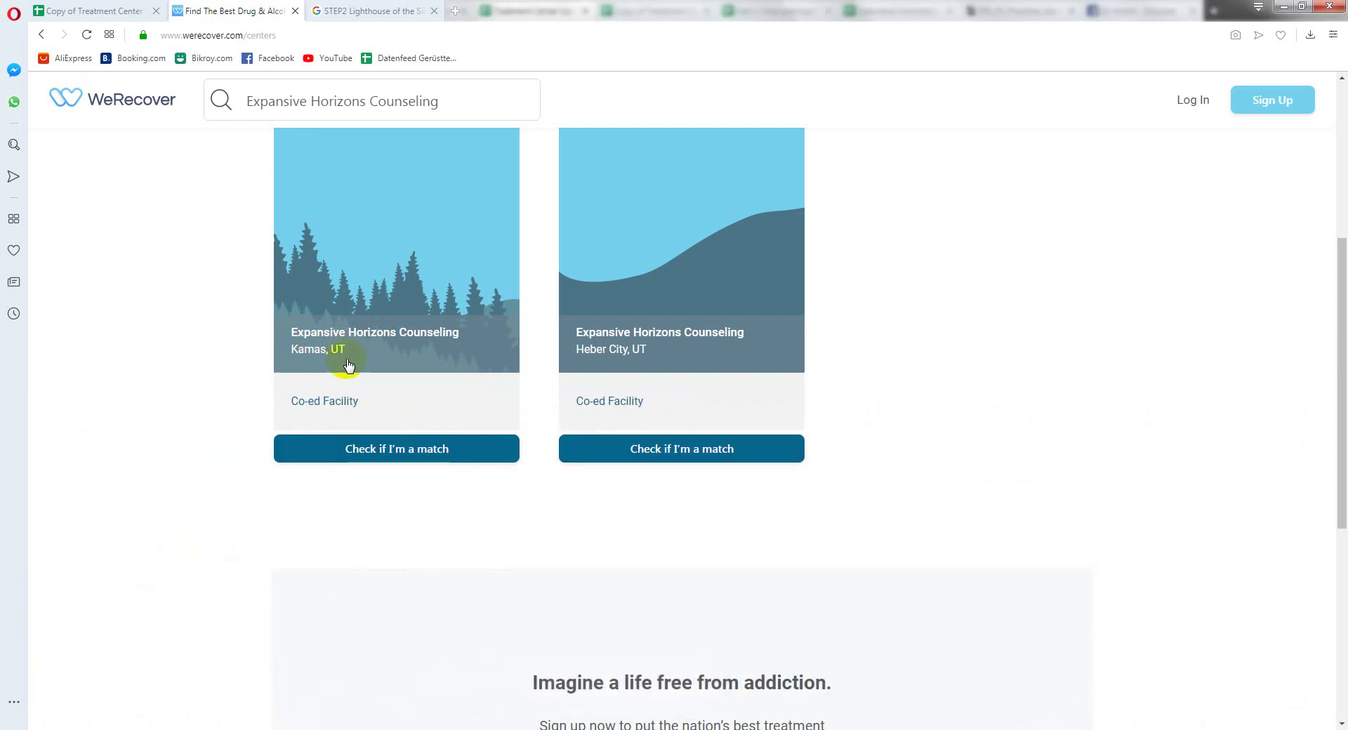
click(334, 349)
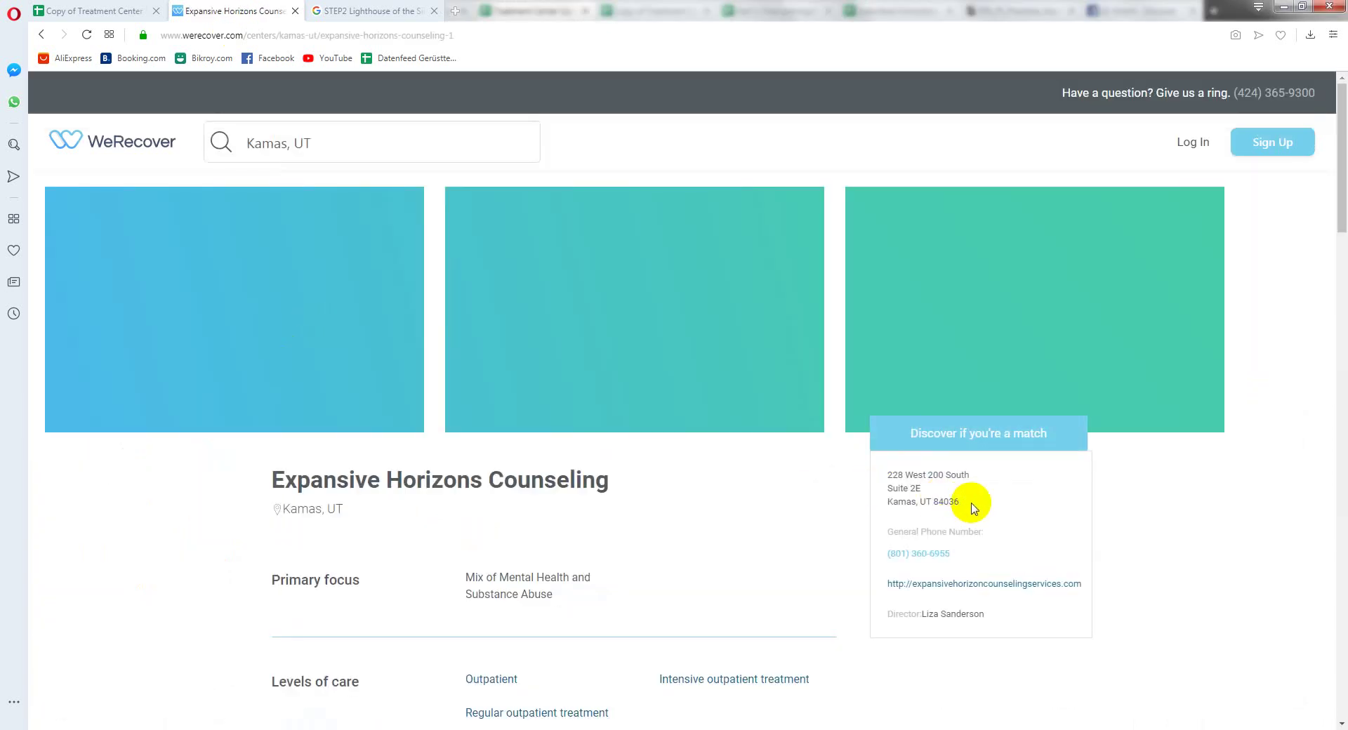
Step: Select the Kamas center's street address and review the Notepad notes before returning to Sheets
drag(972, 506, 883, 481)
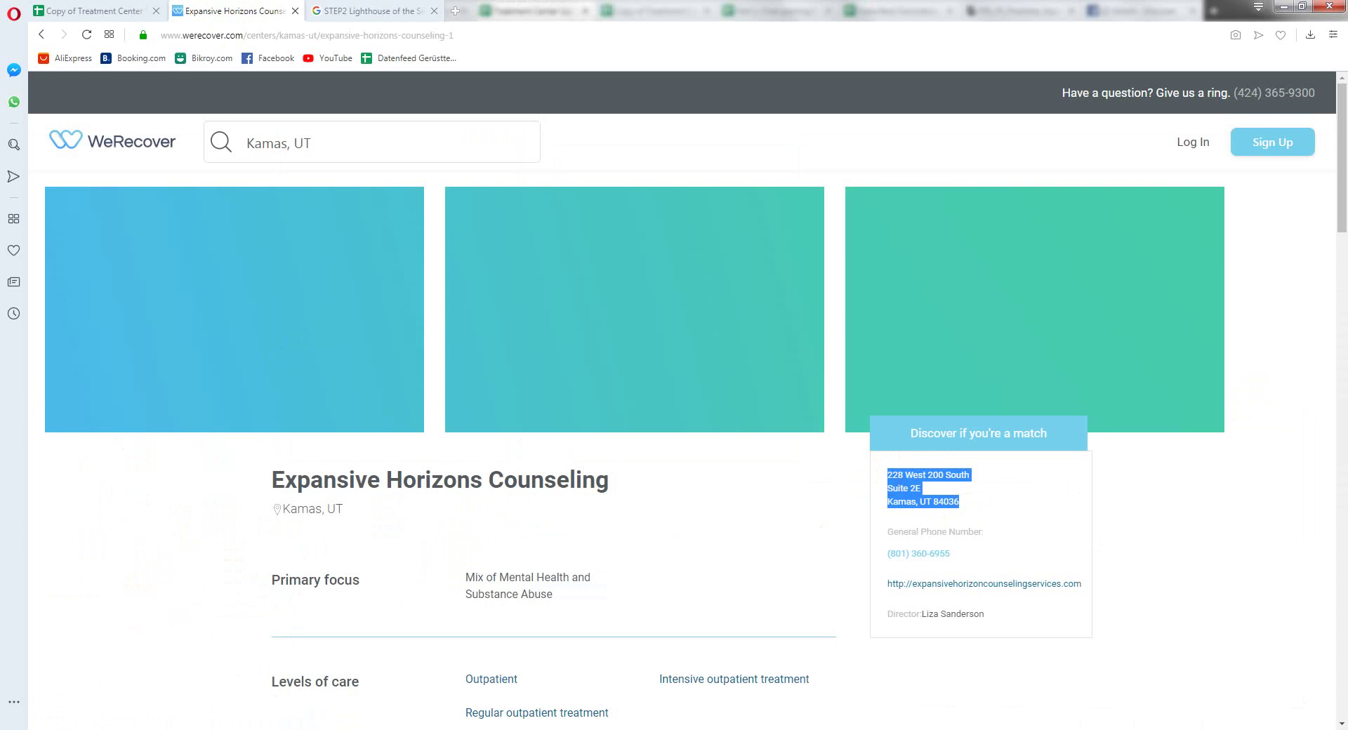
click(301, 721)
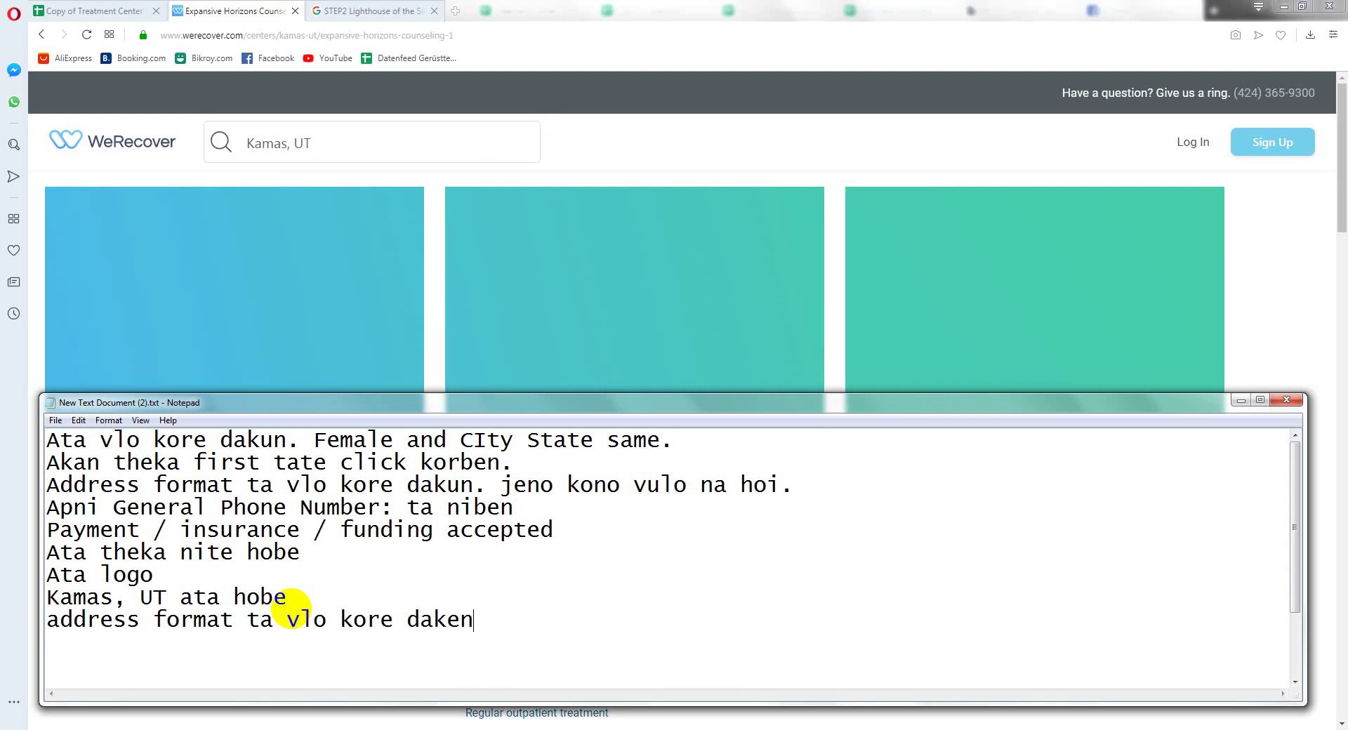
click(1240, 401)
click(77, 11)
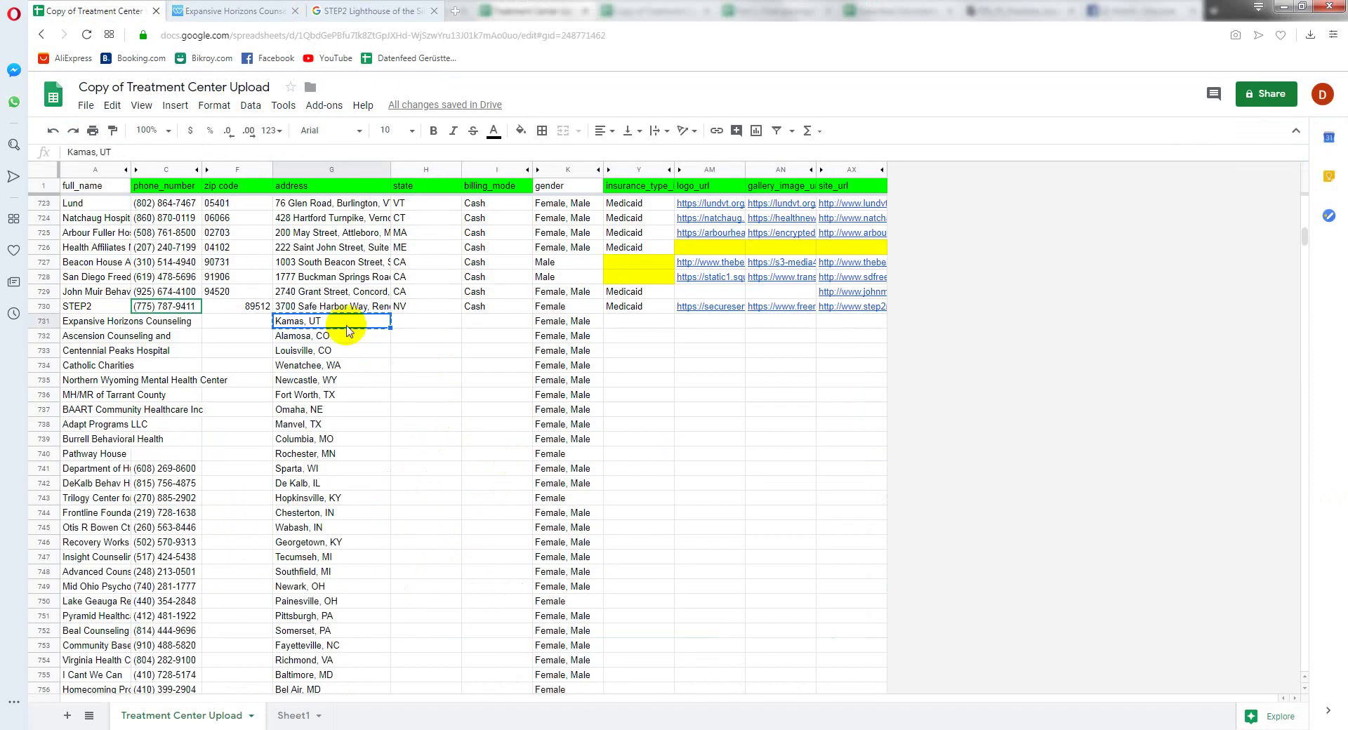
key(ctrl+v)
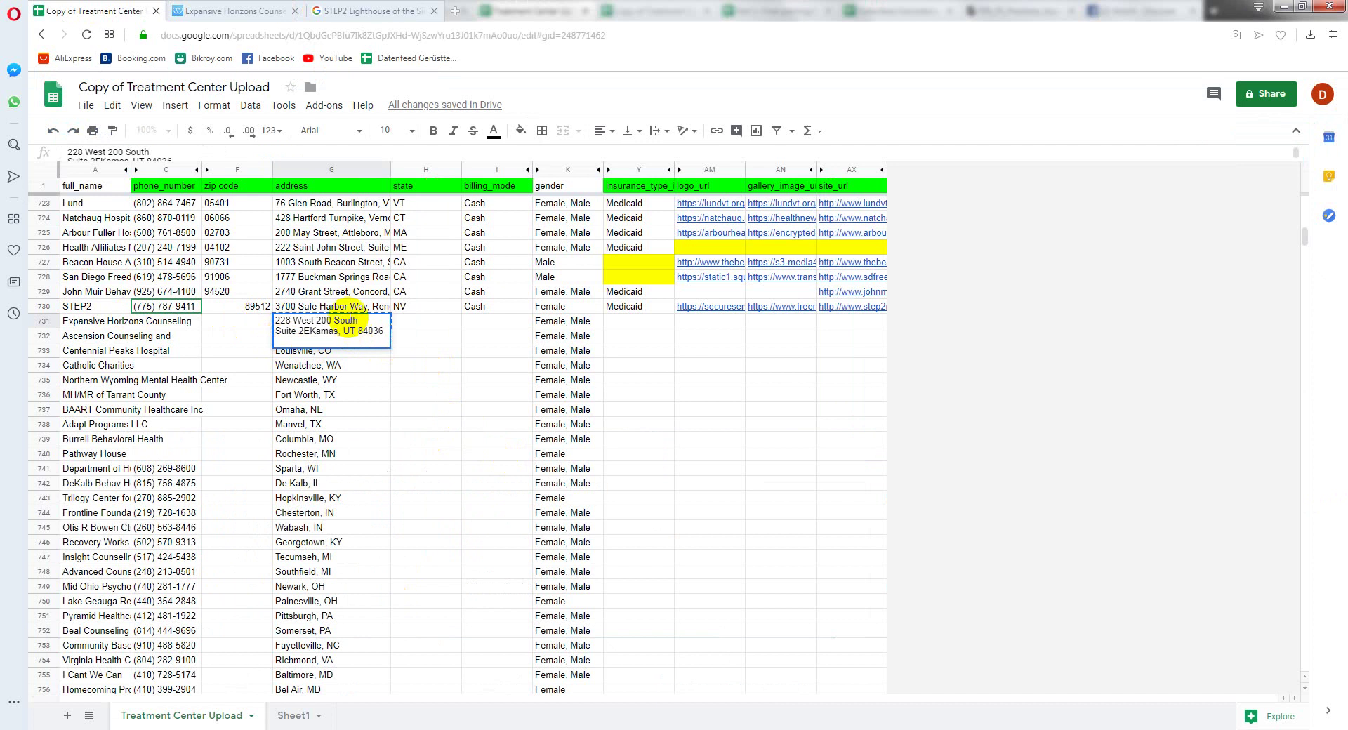
text(,)
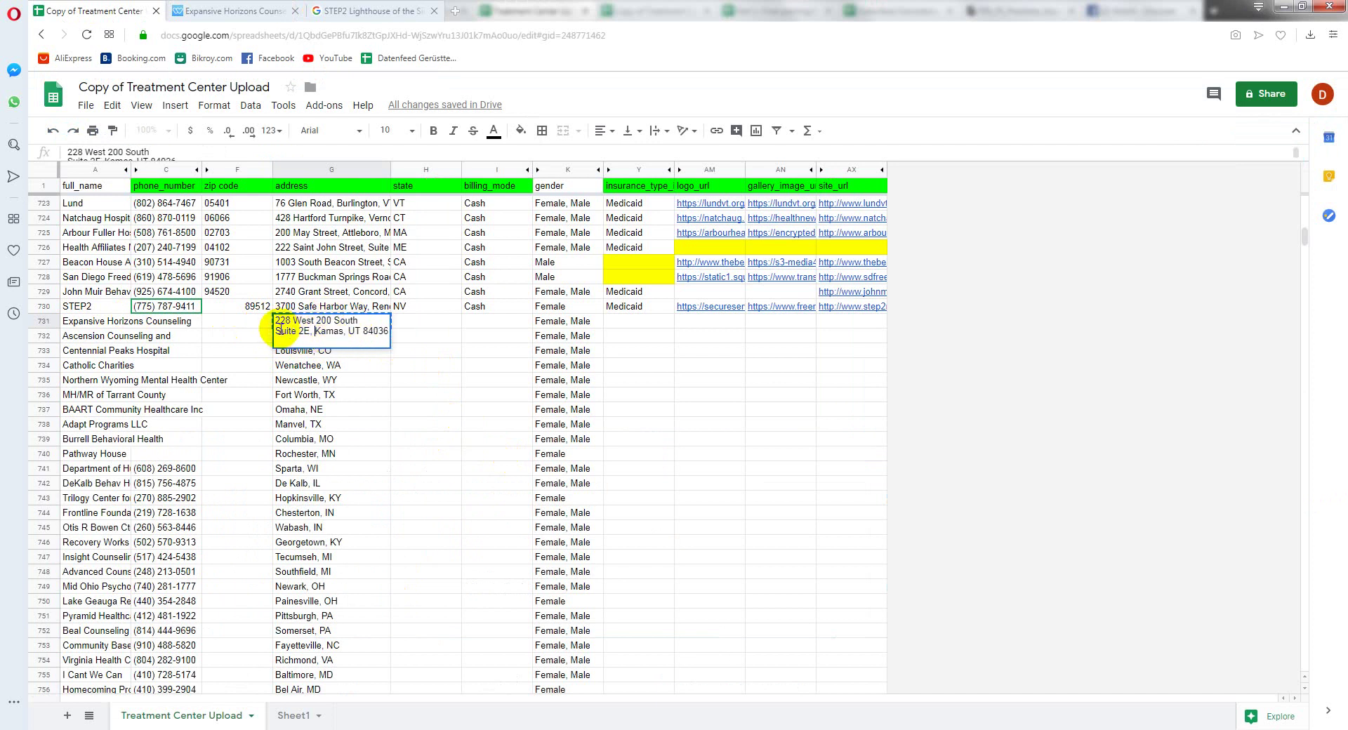
key(BackSpace)
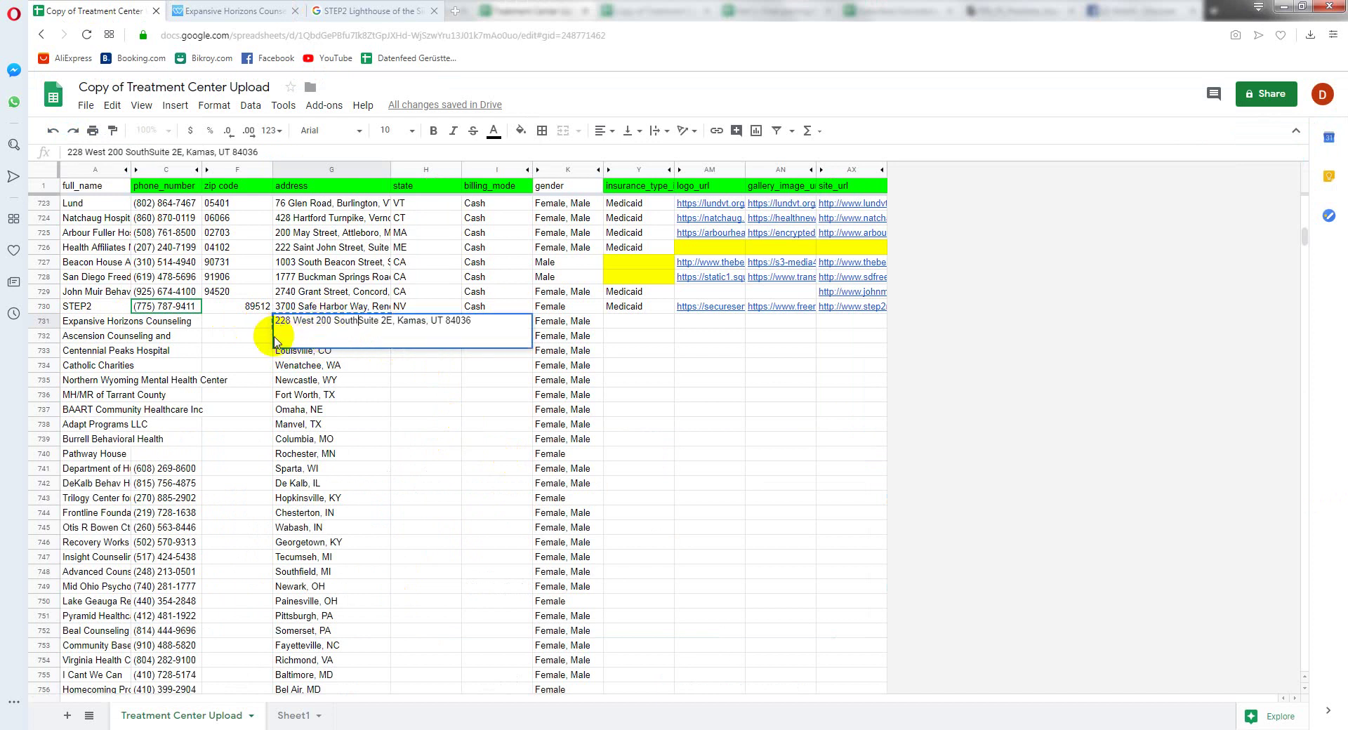
text(,)
click(362, 393)
Step: Put UT into the state cell H731
click(389, 325)
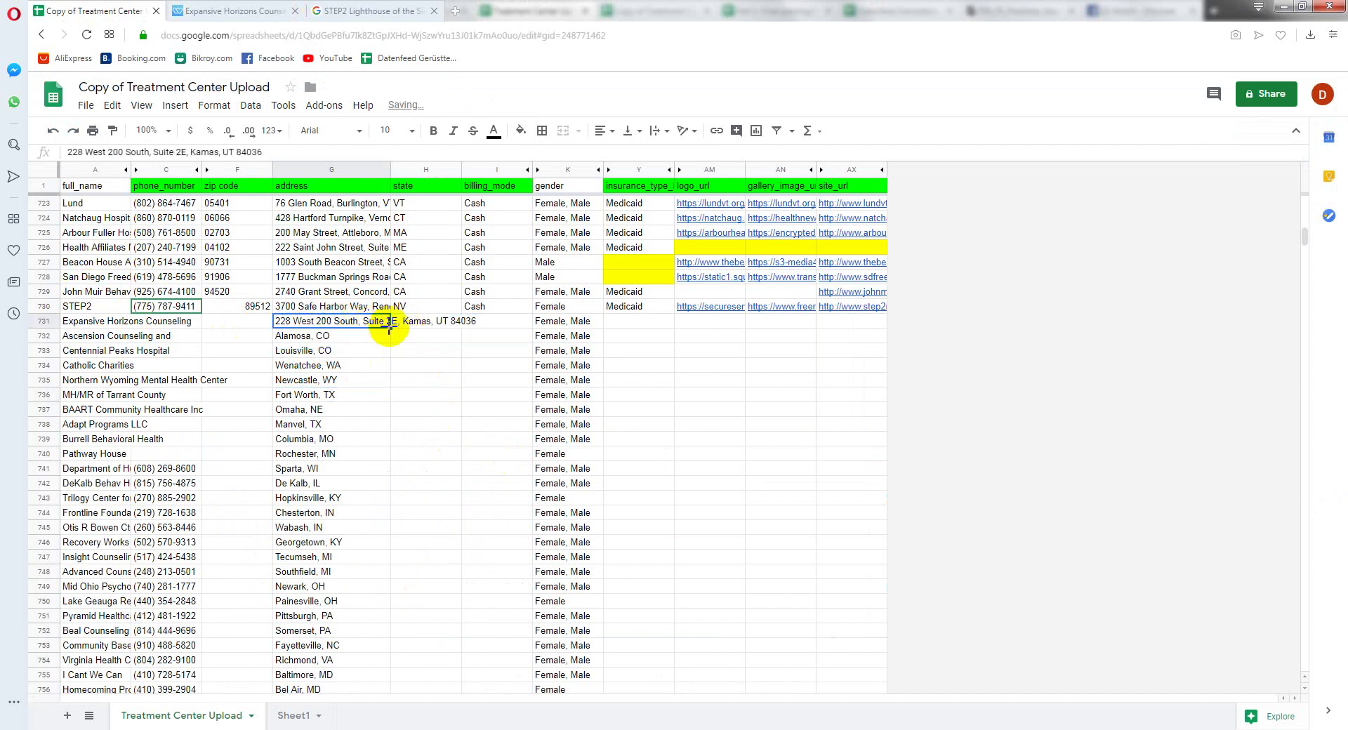
click(222, 152)
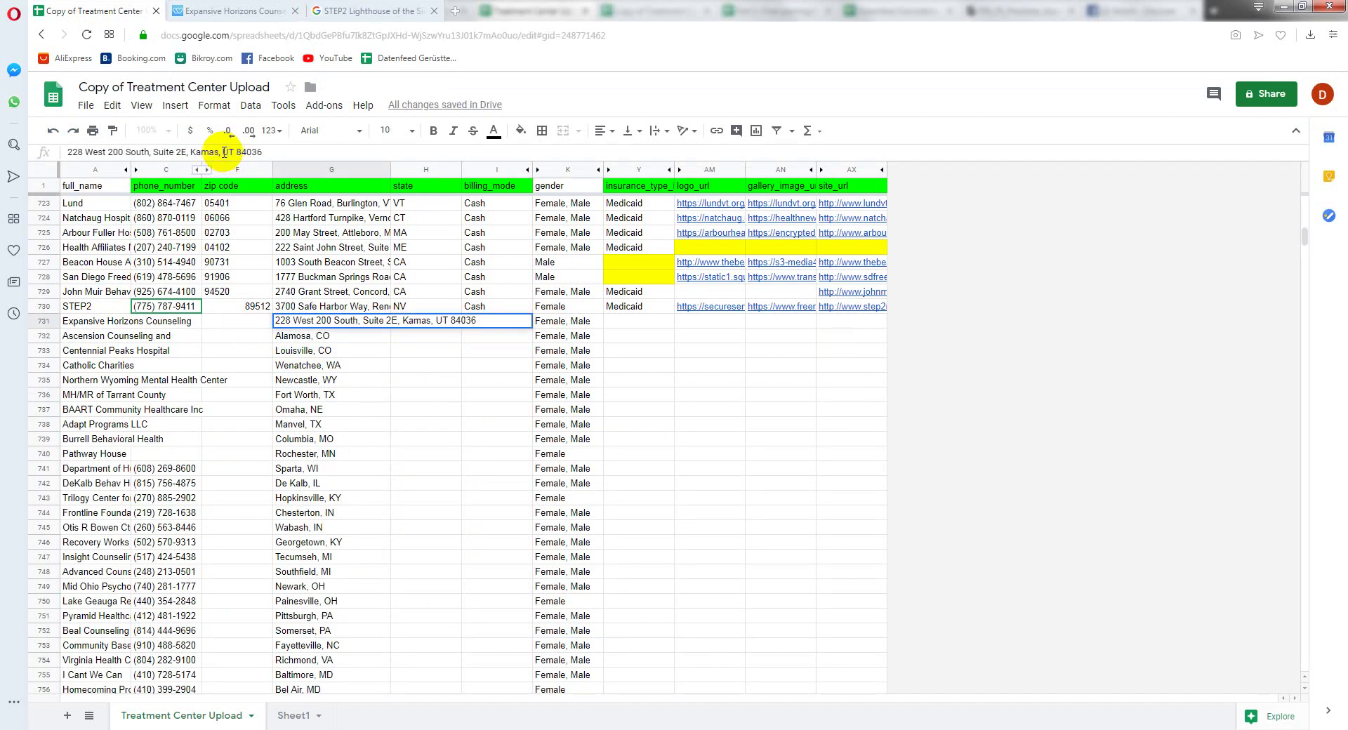
key(ctrl+x)
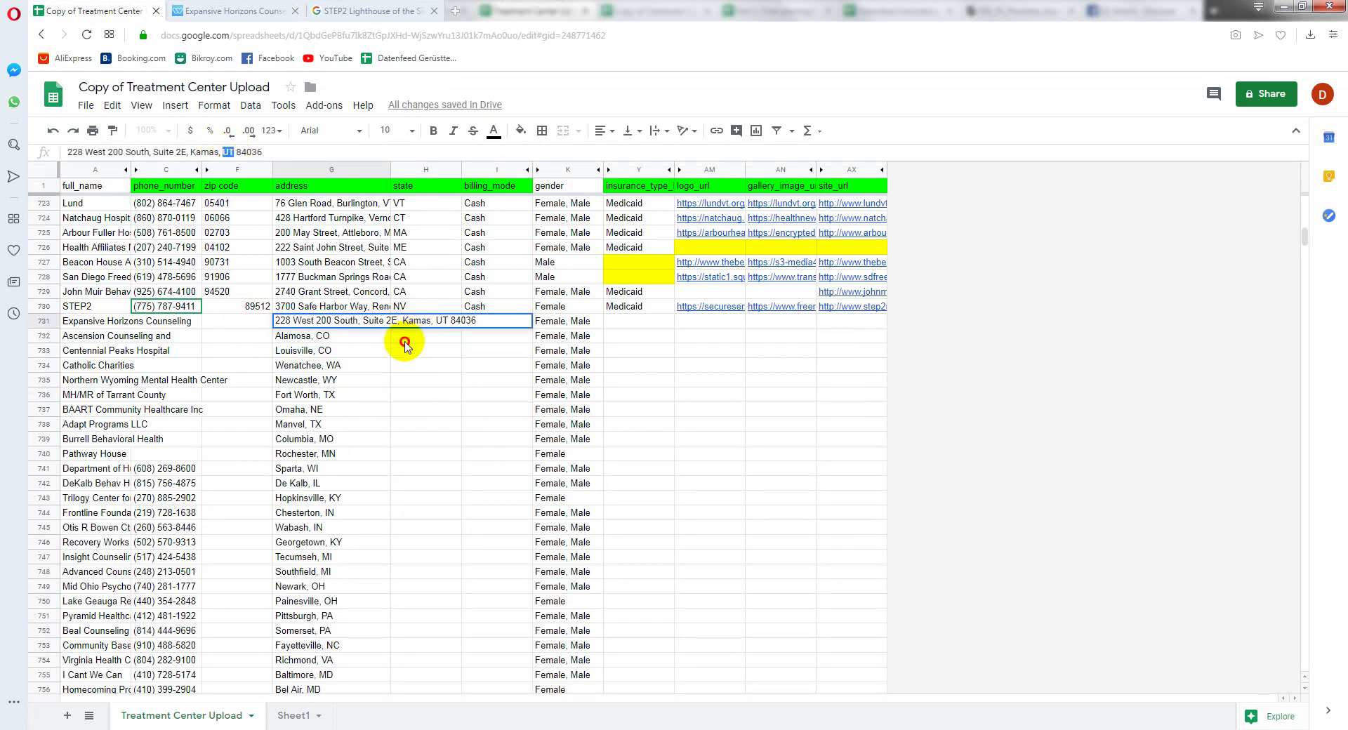
click(407, 323)
text(UT)
click(373, 324)
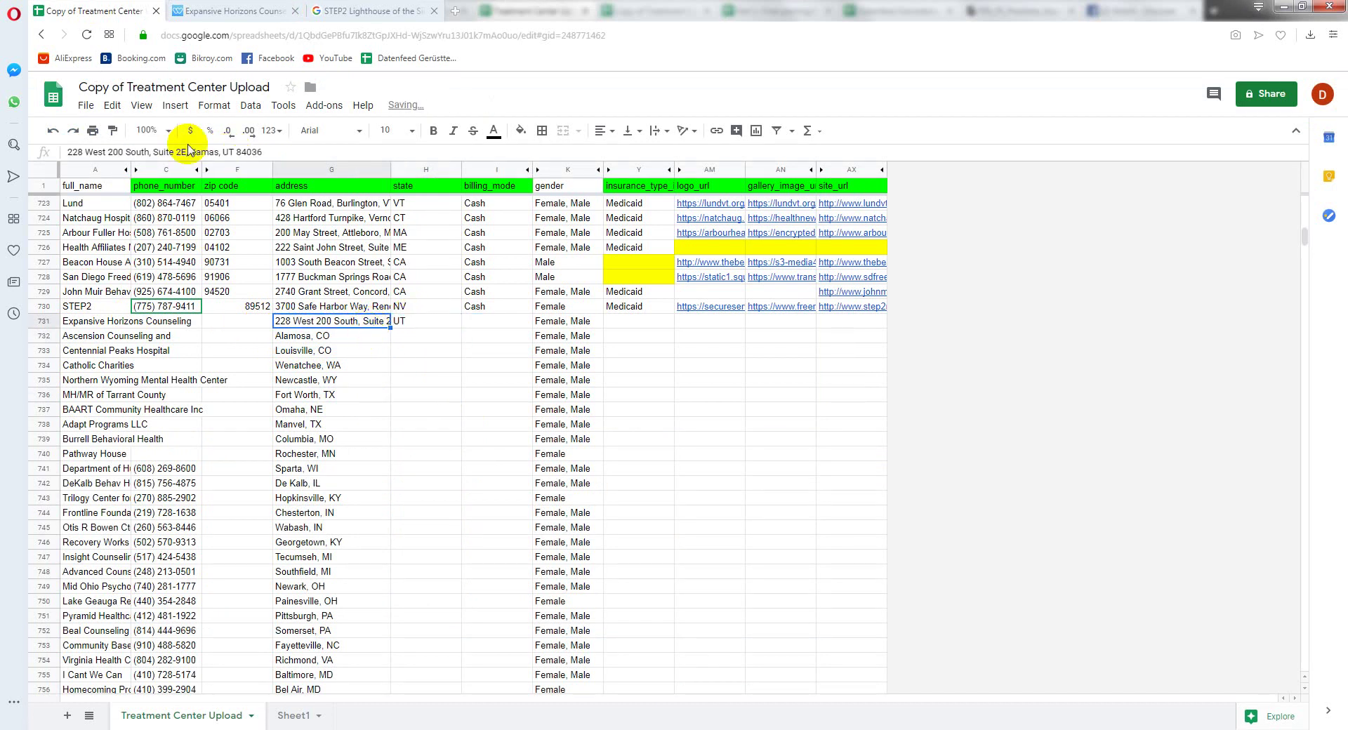
Step: Copy the zip code 84036 from the address into cell F731
double_click(238, 151)
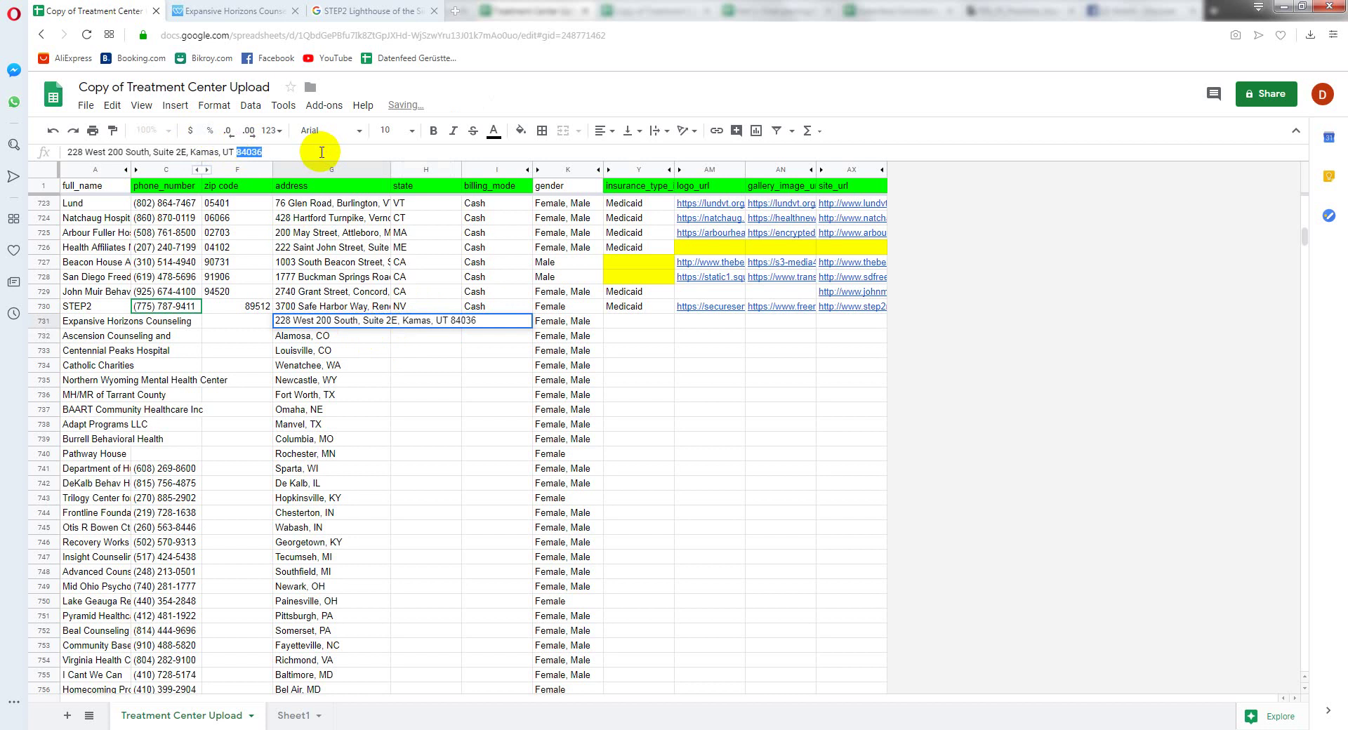
key(ctrl+x)
double_click(244, 320)
key(ctrl+v)
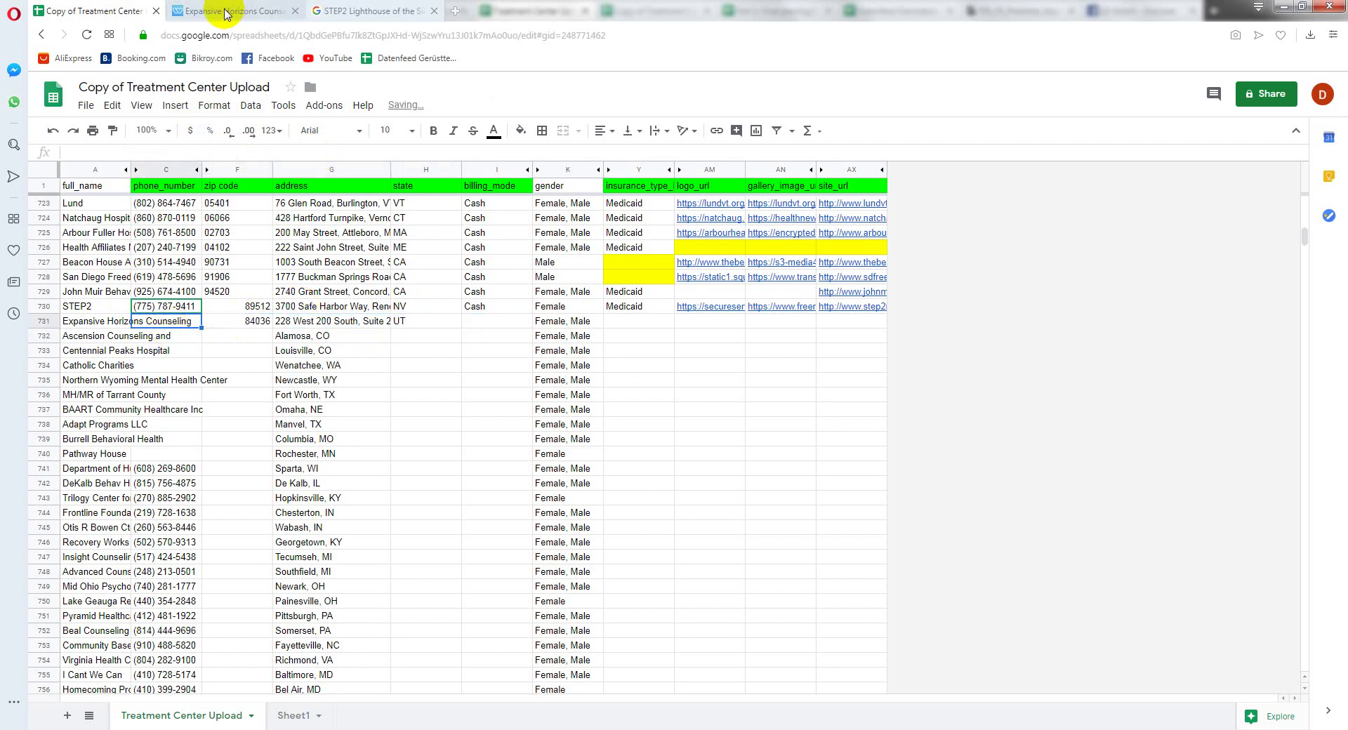
Step: Copy Expansive Horizons Counseling's general phone number from WeRecover into phone cell C731
click(225, 10)
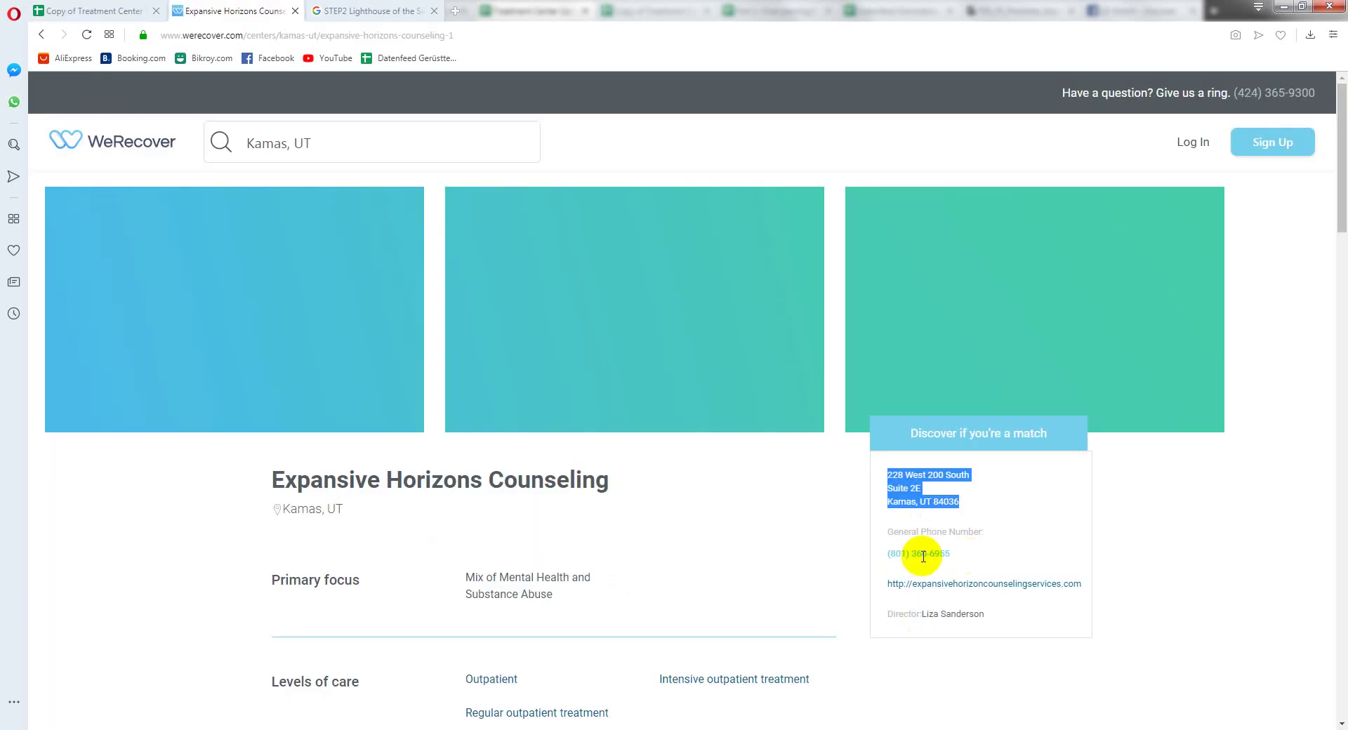
drag(971, 556, 877, 554)
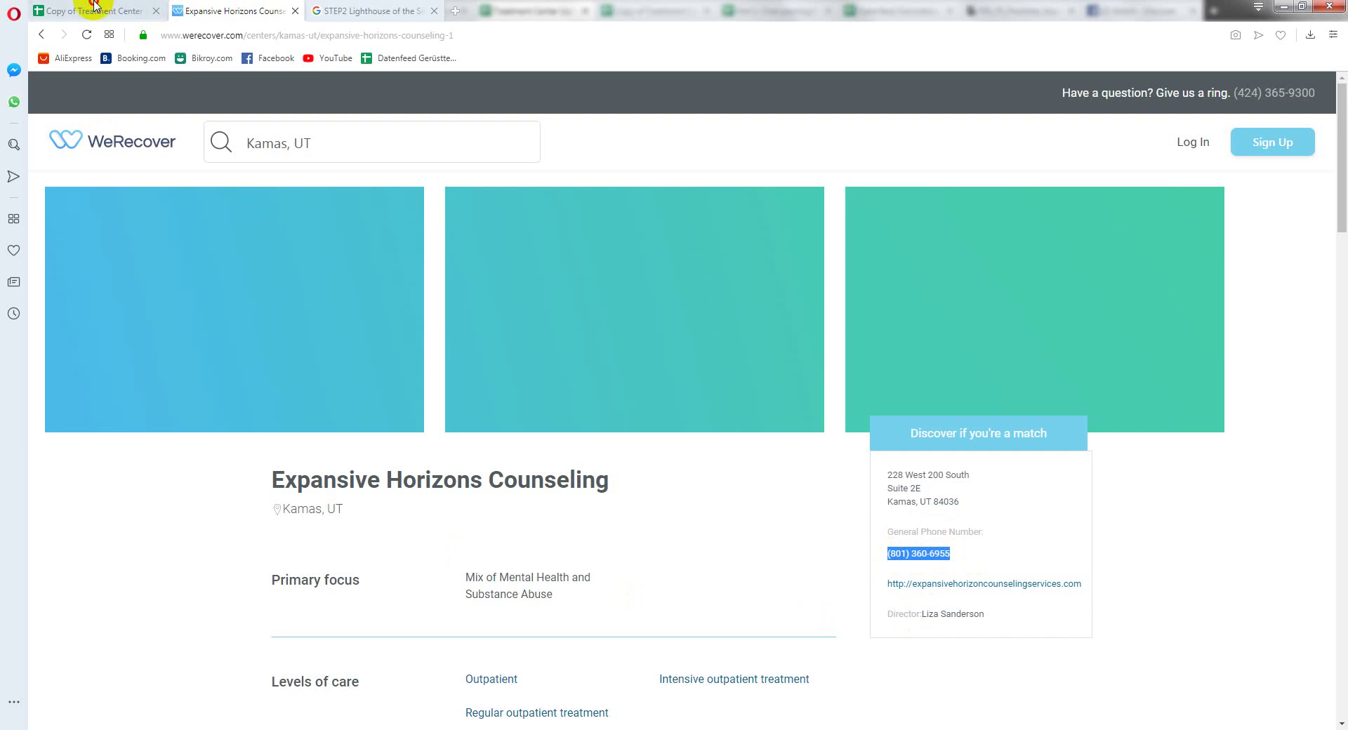
click(56, 10)
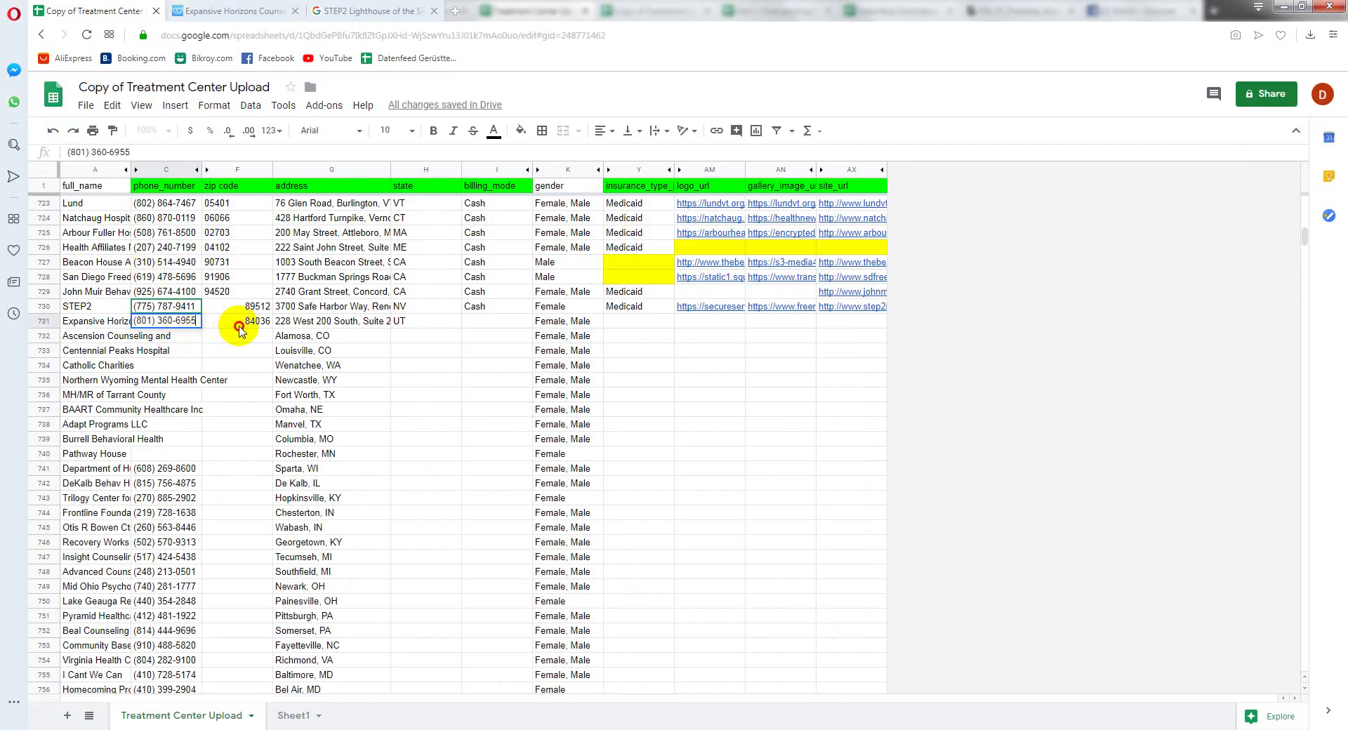
key(ctrl+v)
click(498, 324)
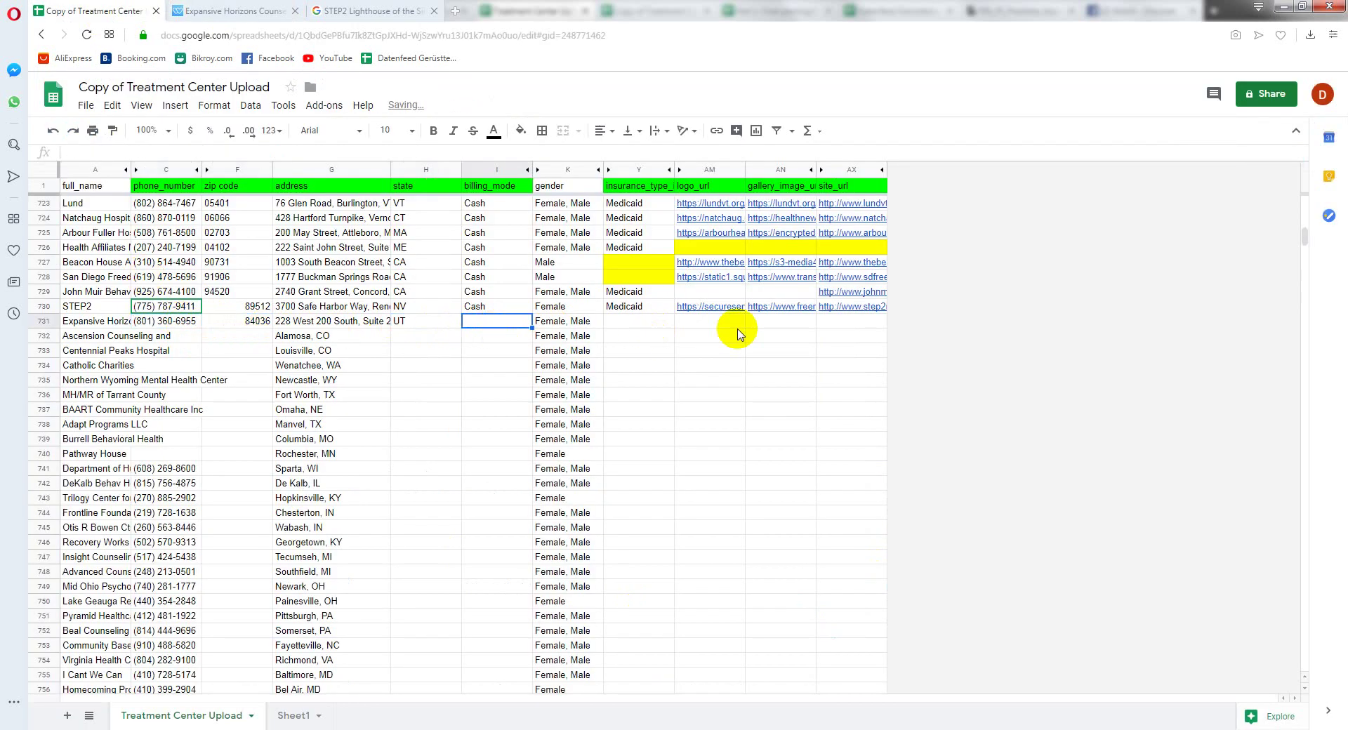
click(850, 321)
click(226, 8)
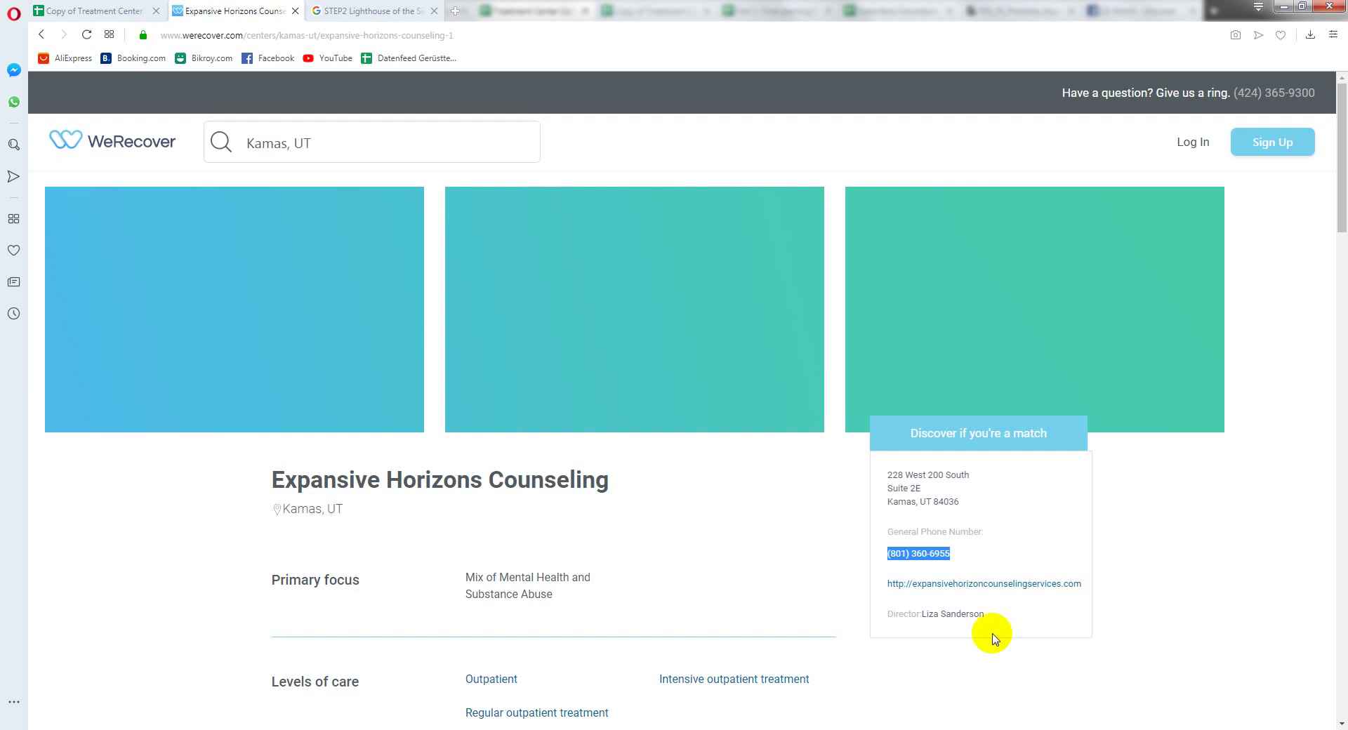
right_click(939, 584)
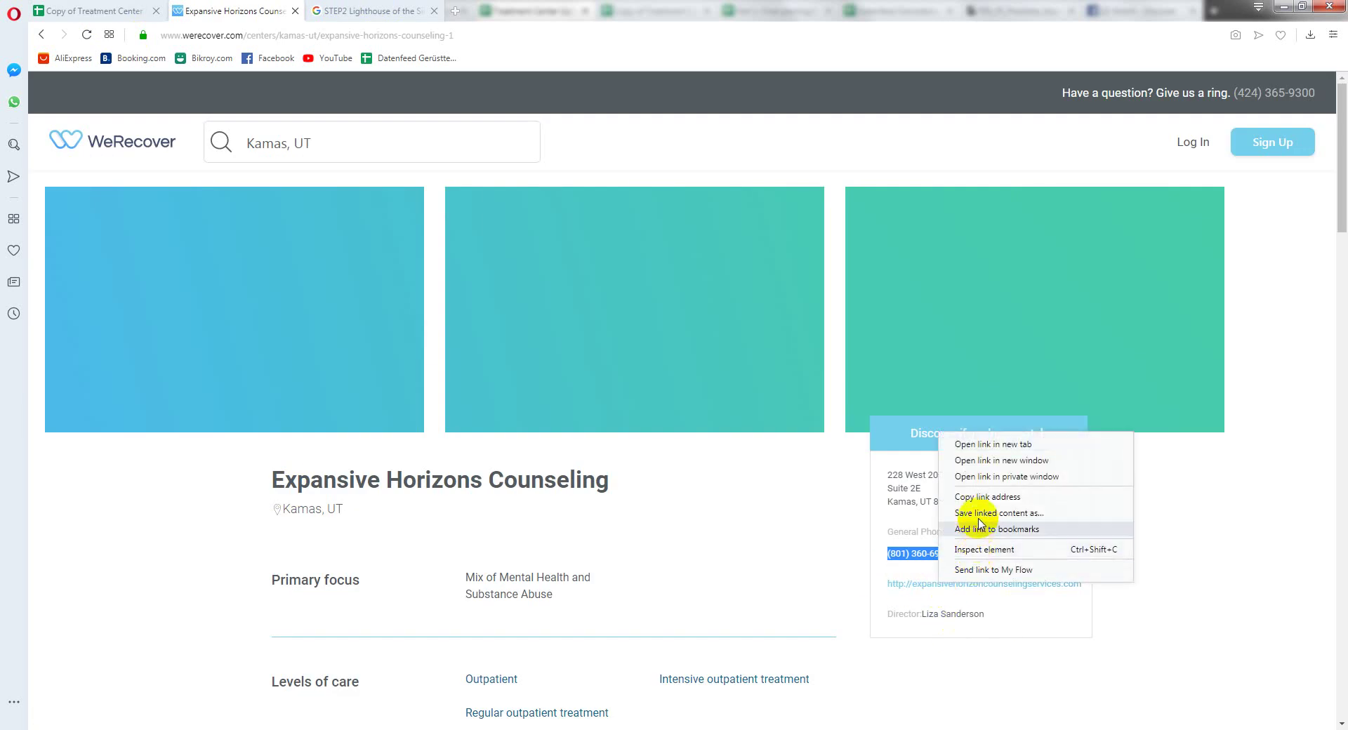
click(984, 497)
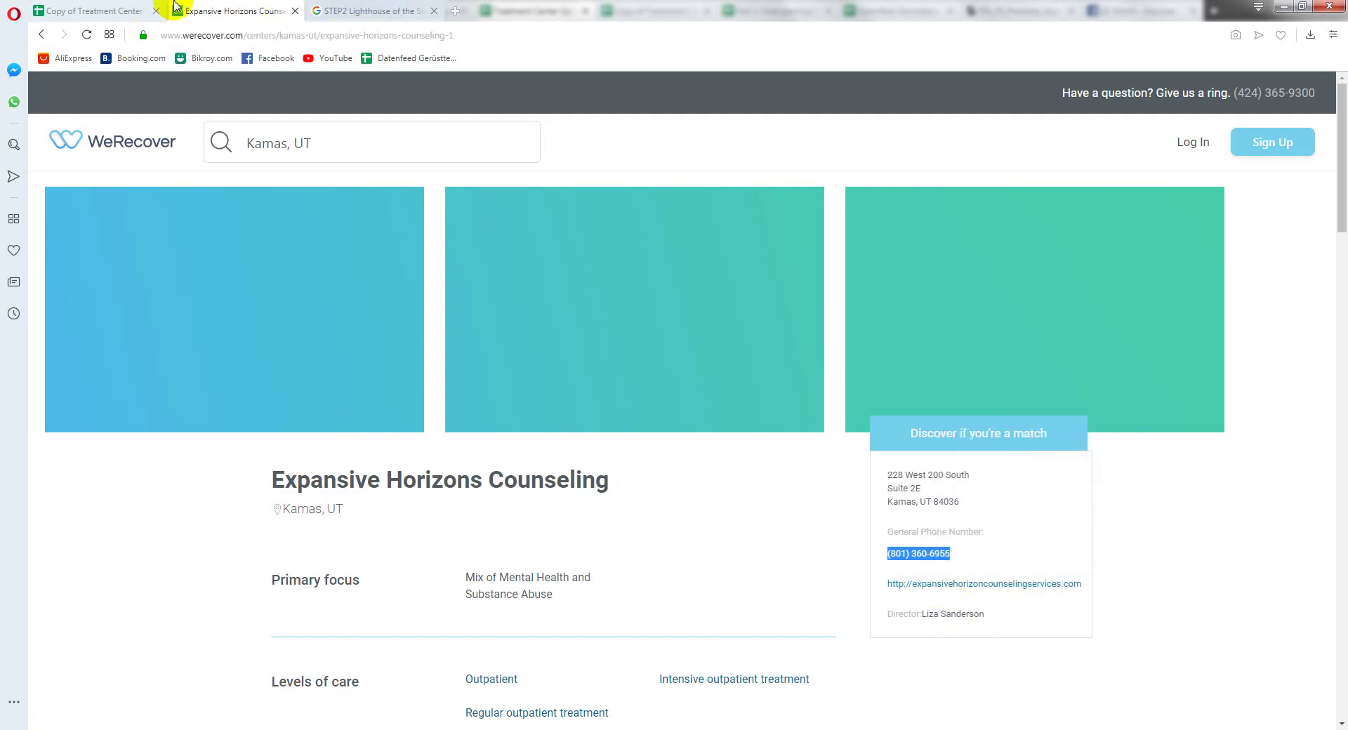
click(99, 10)
key(ctrl+v)
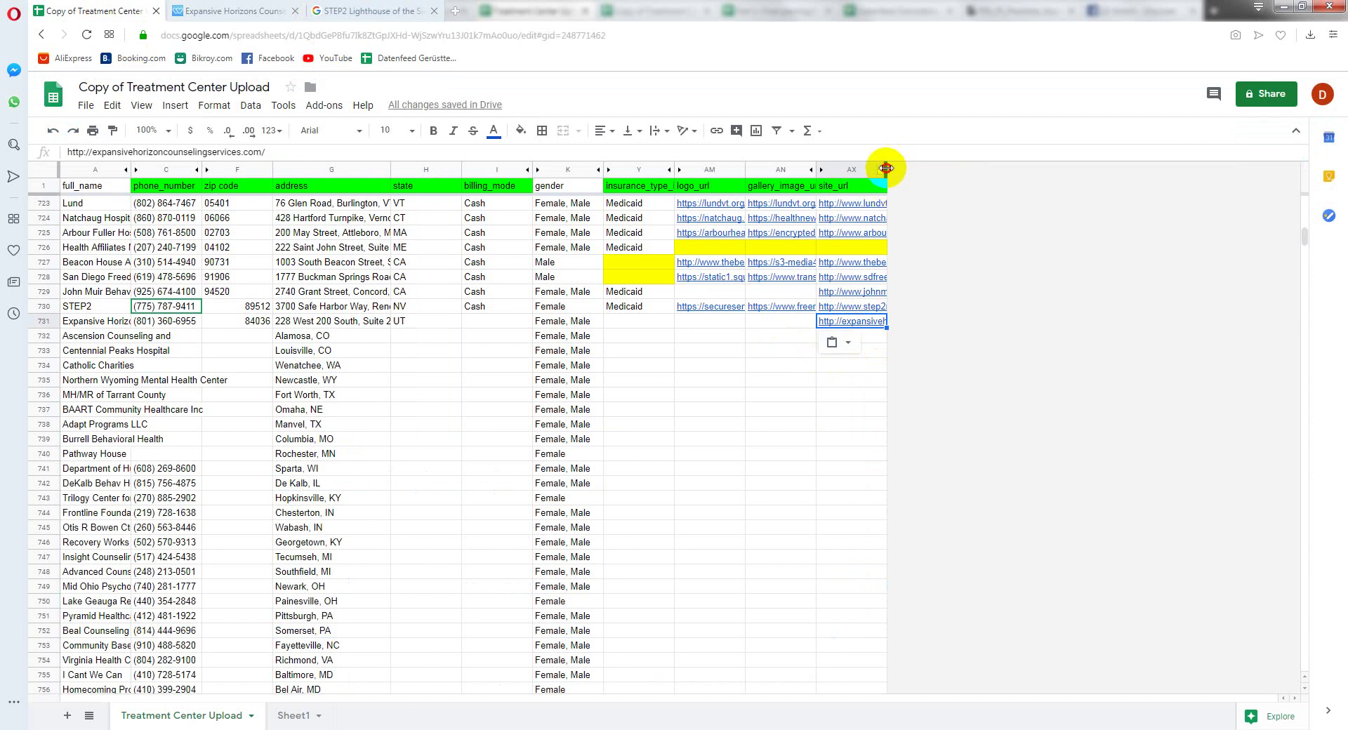
drag(886, 168, 968, 168)
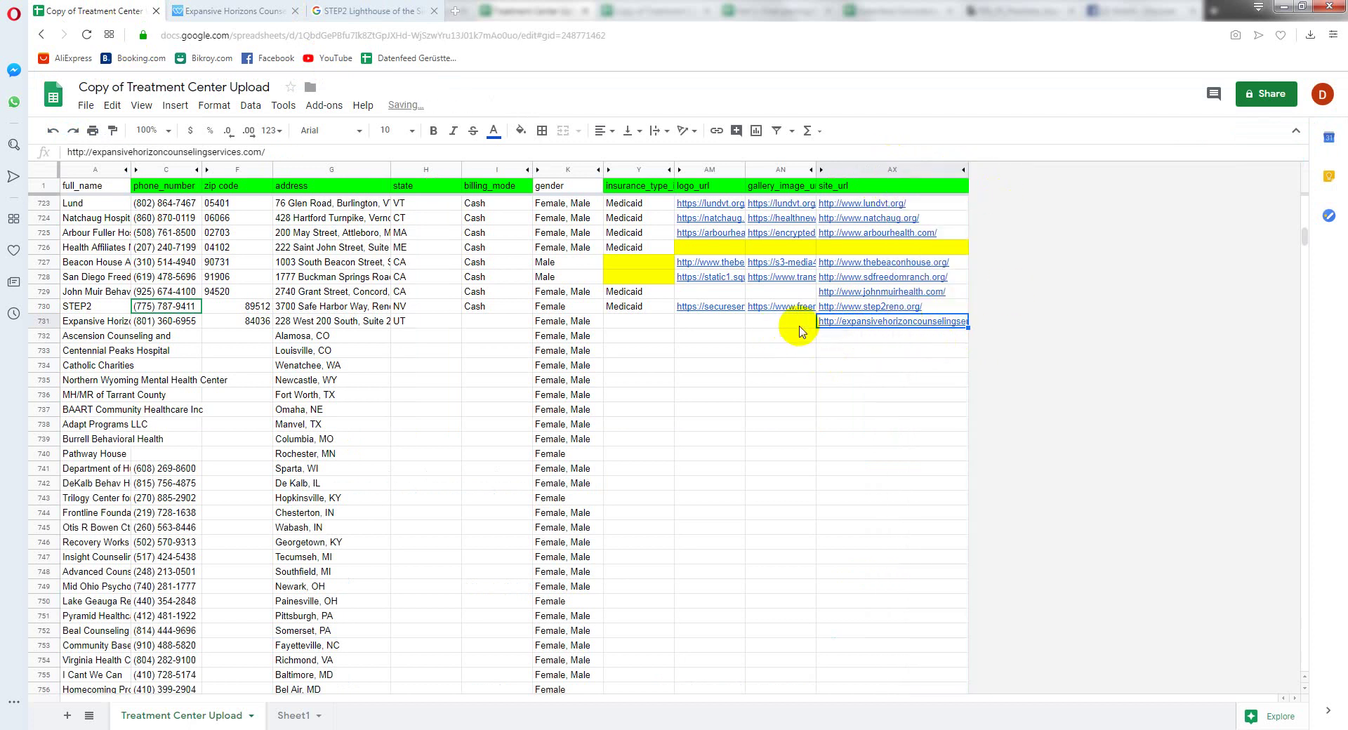
Step: Fill billing_mode cell I731 with Cash from the listing's accepted payments
click(496, 321)
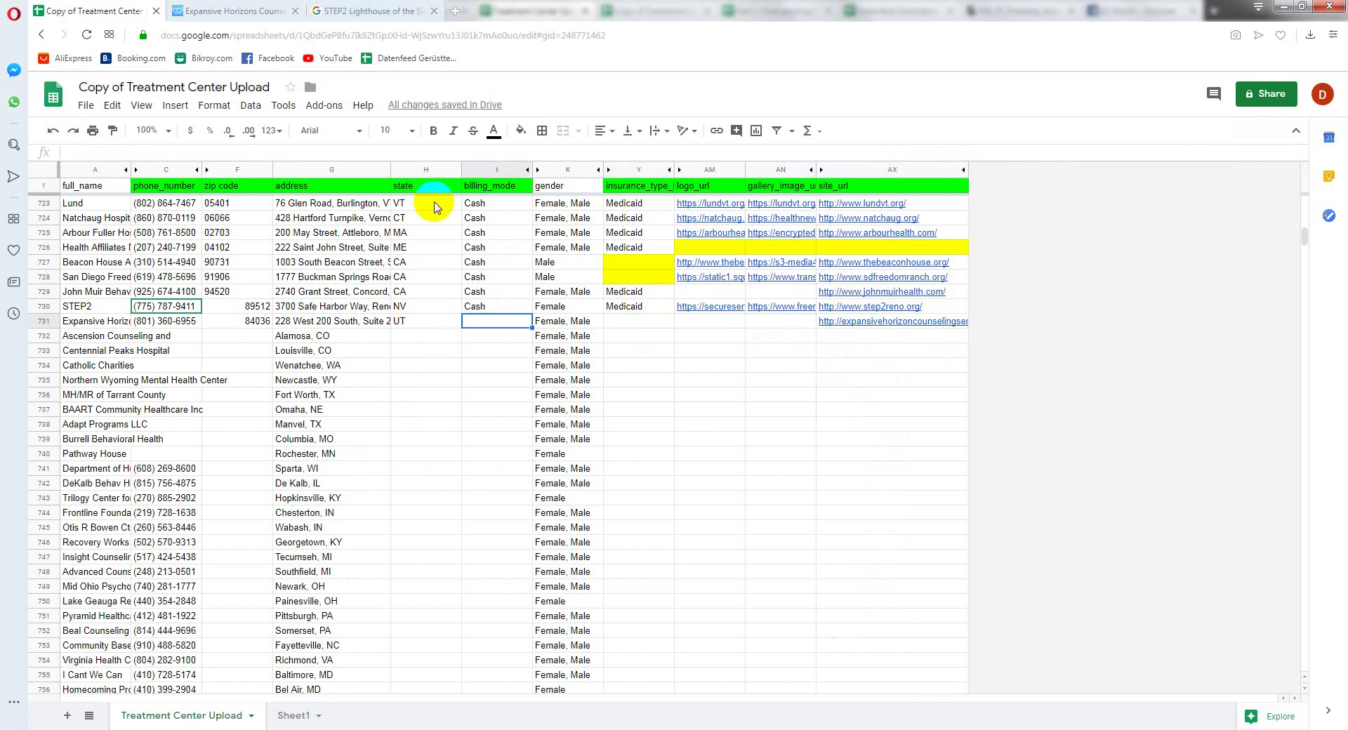
click(226, 10)
scroll(323, 583, down, 4)
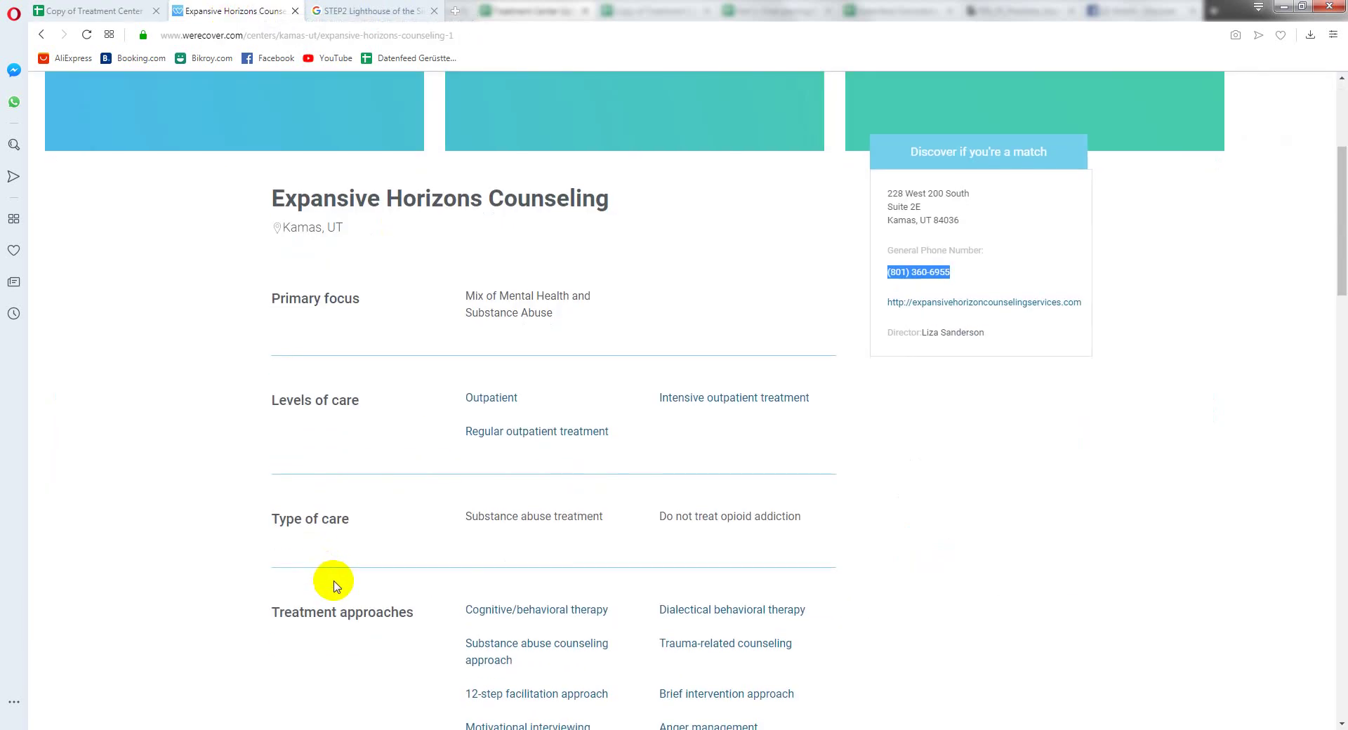
scroll(334, 587, down, 6)
scroll(323, 582, down, 2)
drag(270, 460, 371, 478)
click(395, 494)
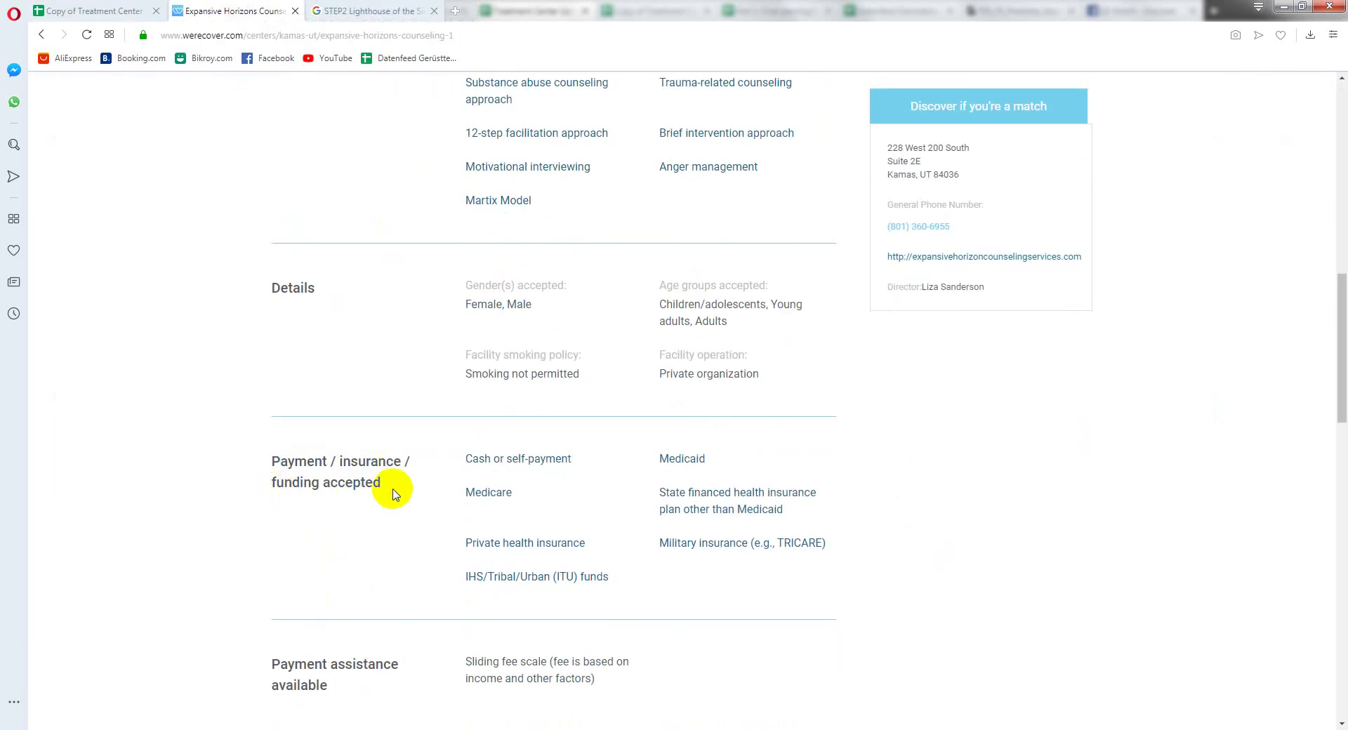
drag(468, 459, 480, 460)
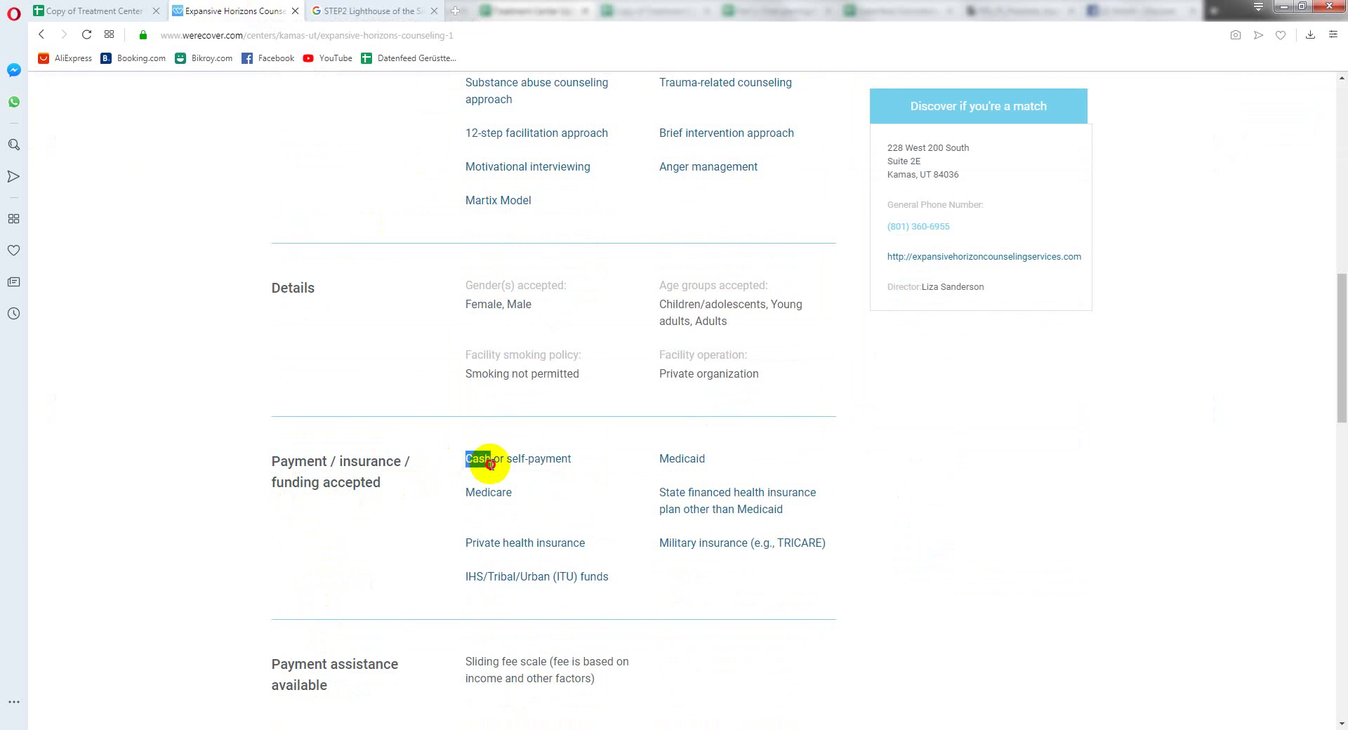
click(98, 11)
click(481, 325)
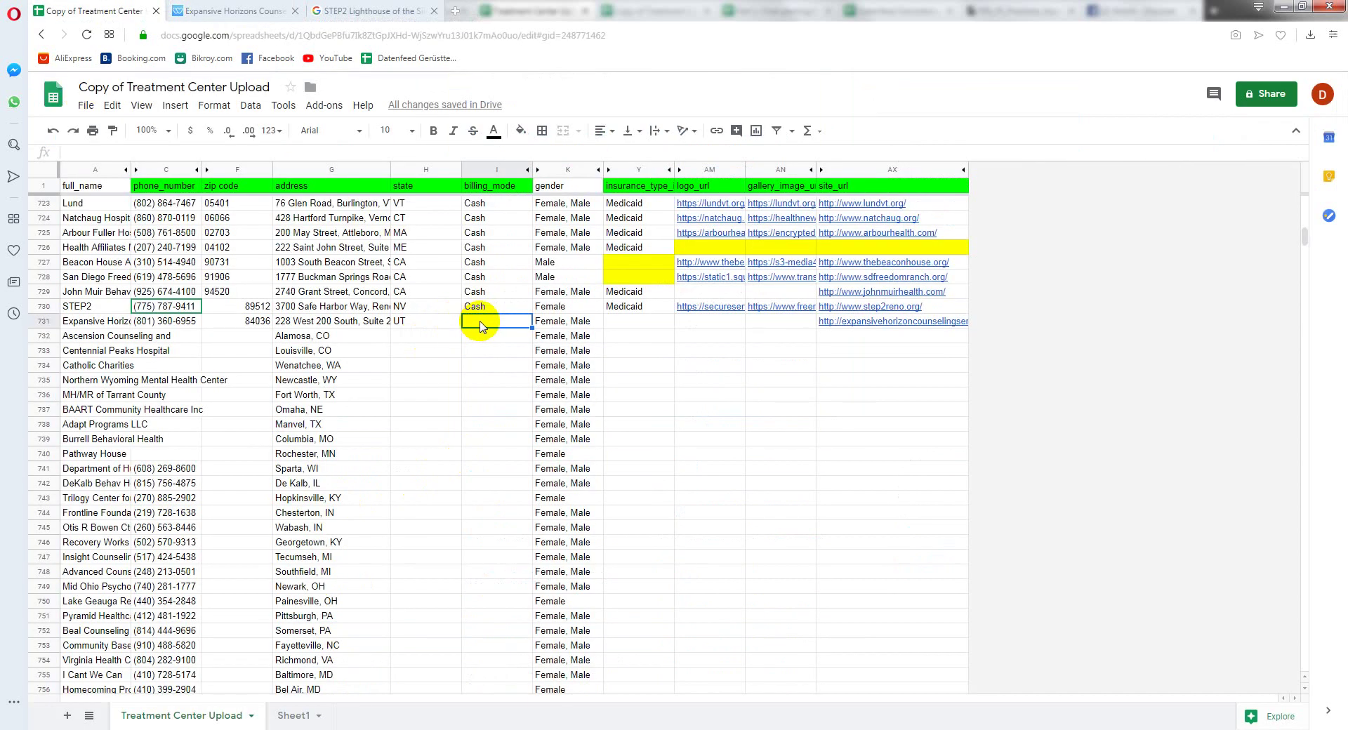
text(Cash)
Step: Paste Medicaid into insurance_type cell Y731, then return to the WeRecover listing
click(274, 10)
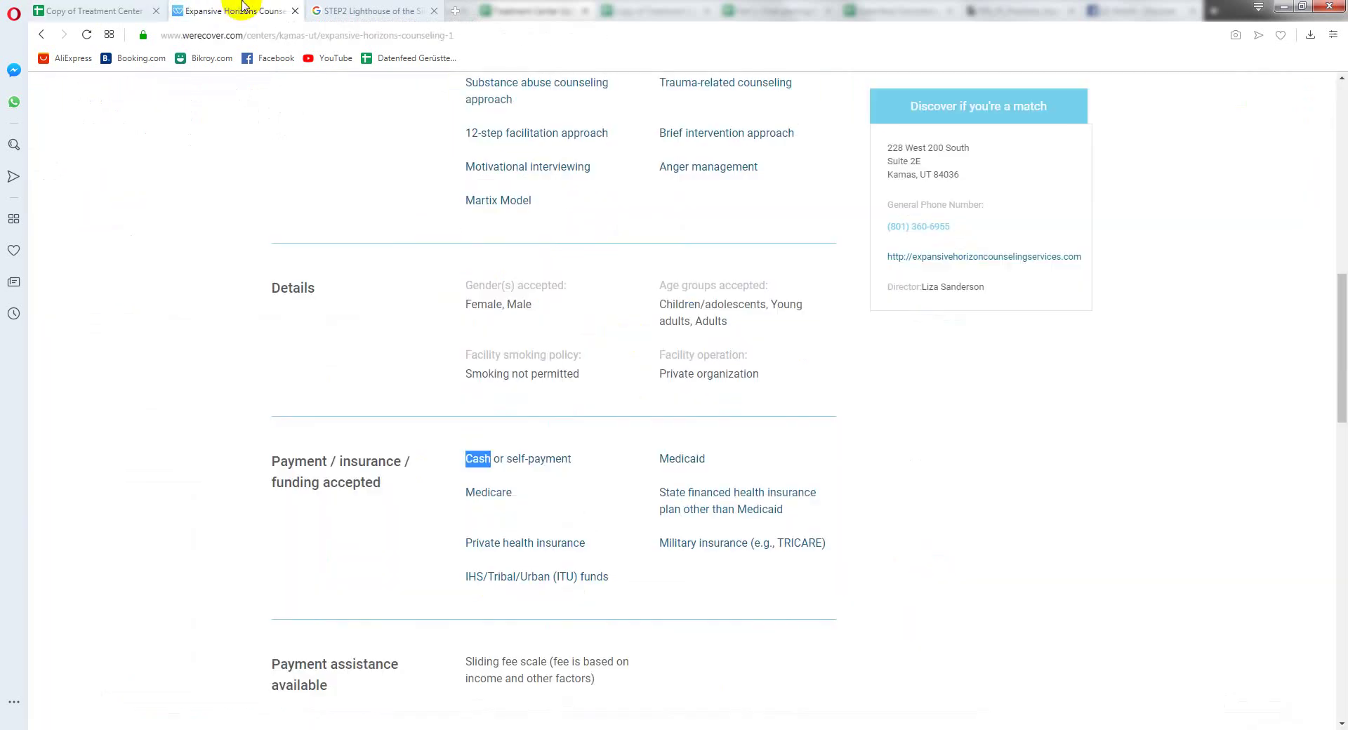
drag(663, 455, 737, 458)
key(ctrl+c)
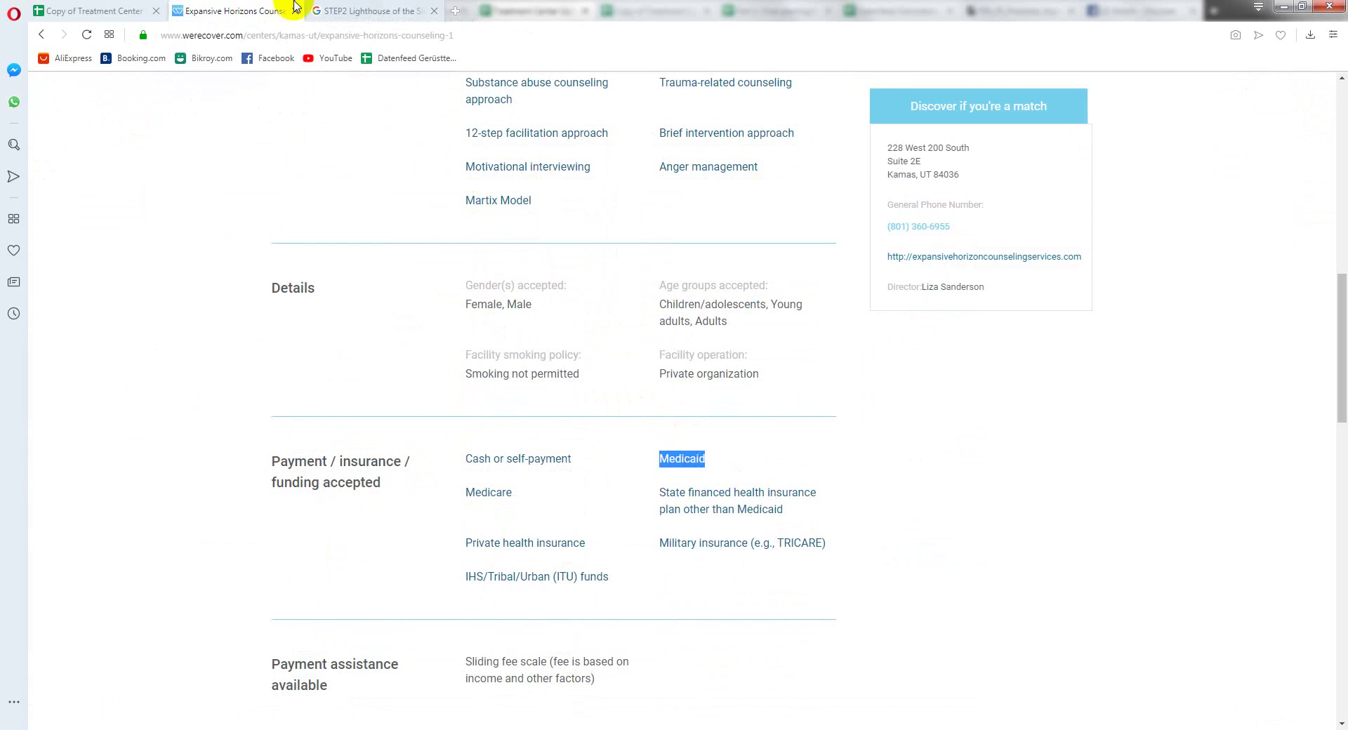
click(98, 10)
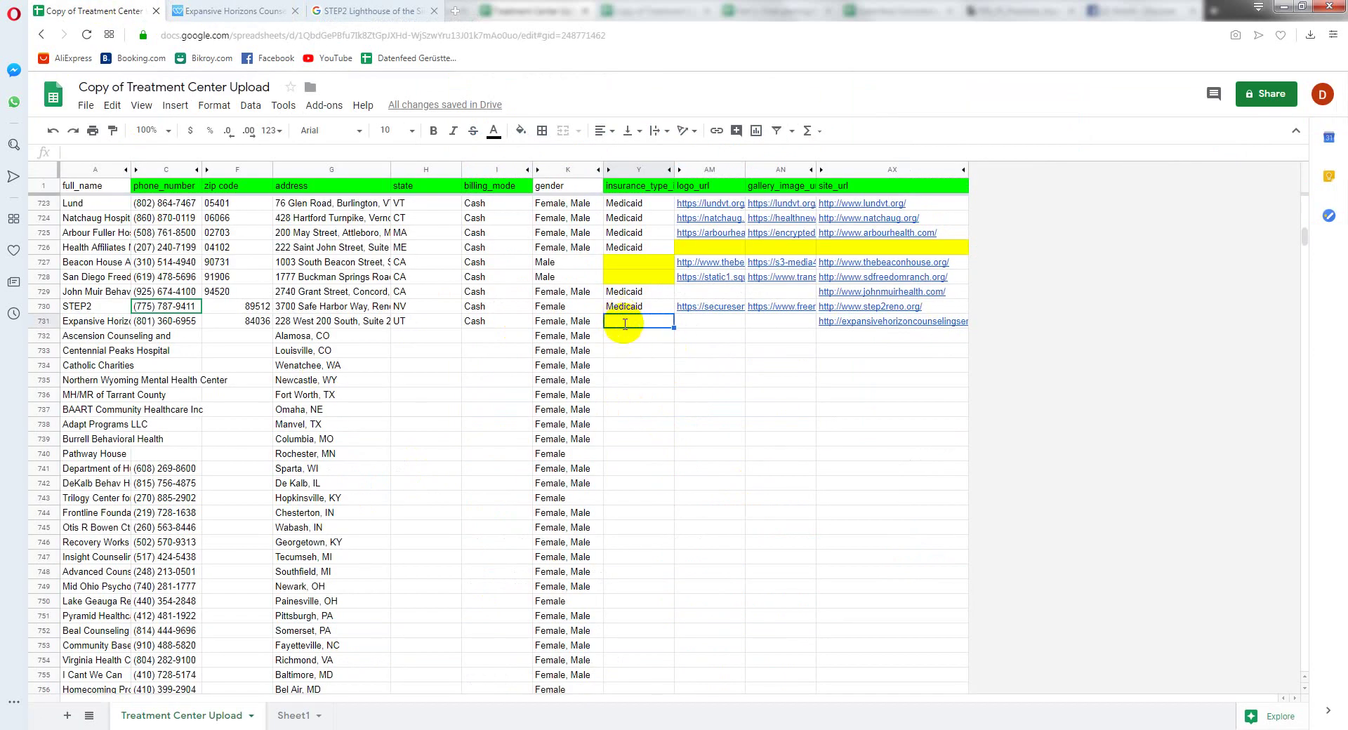
key(ctrl+v)
key(Tab)
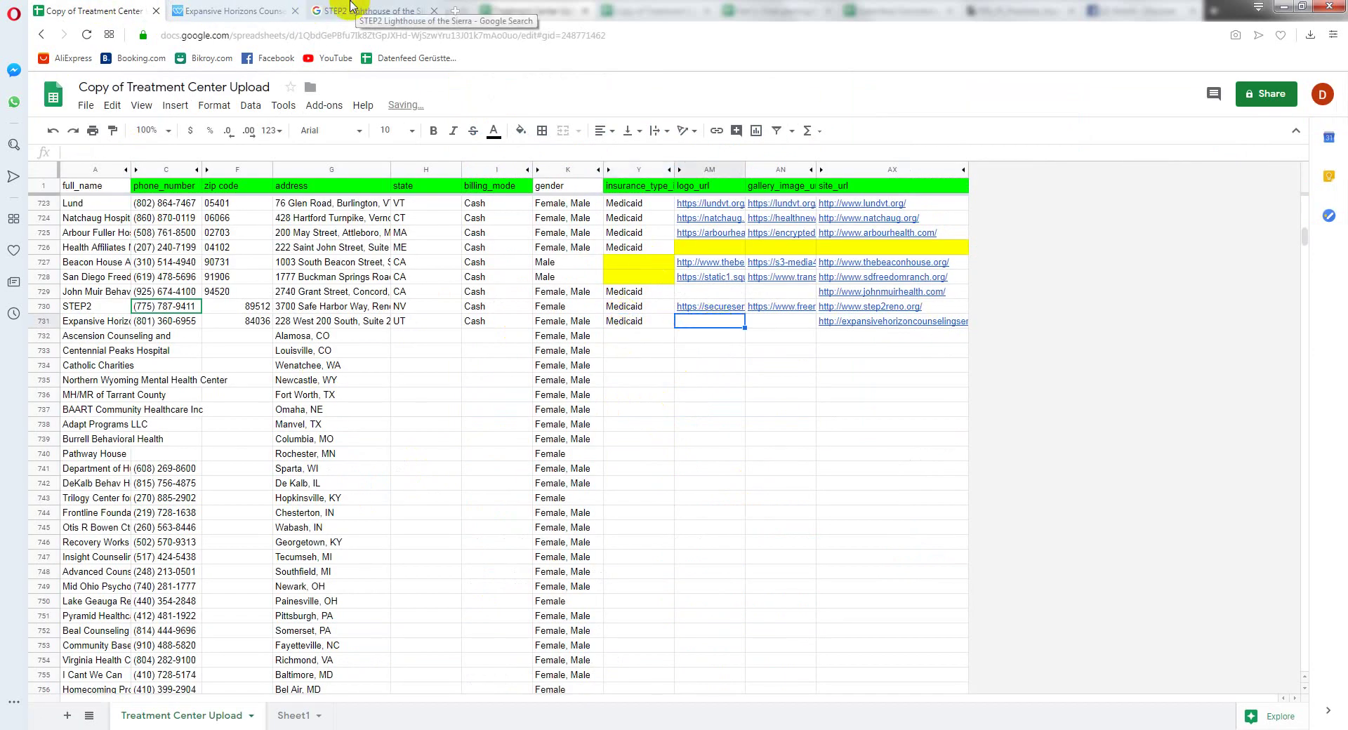
click(210, 11)
scroll(899, 302, up, 3)
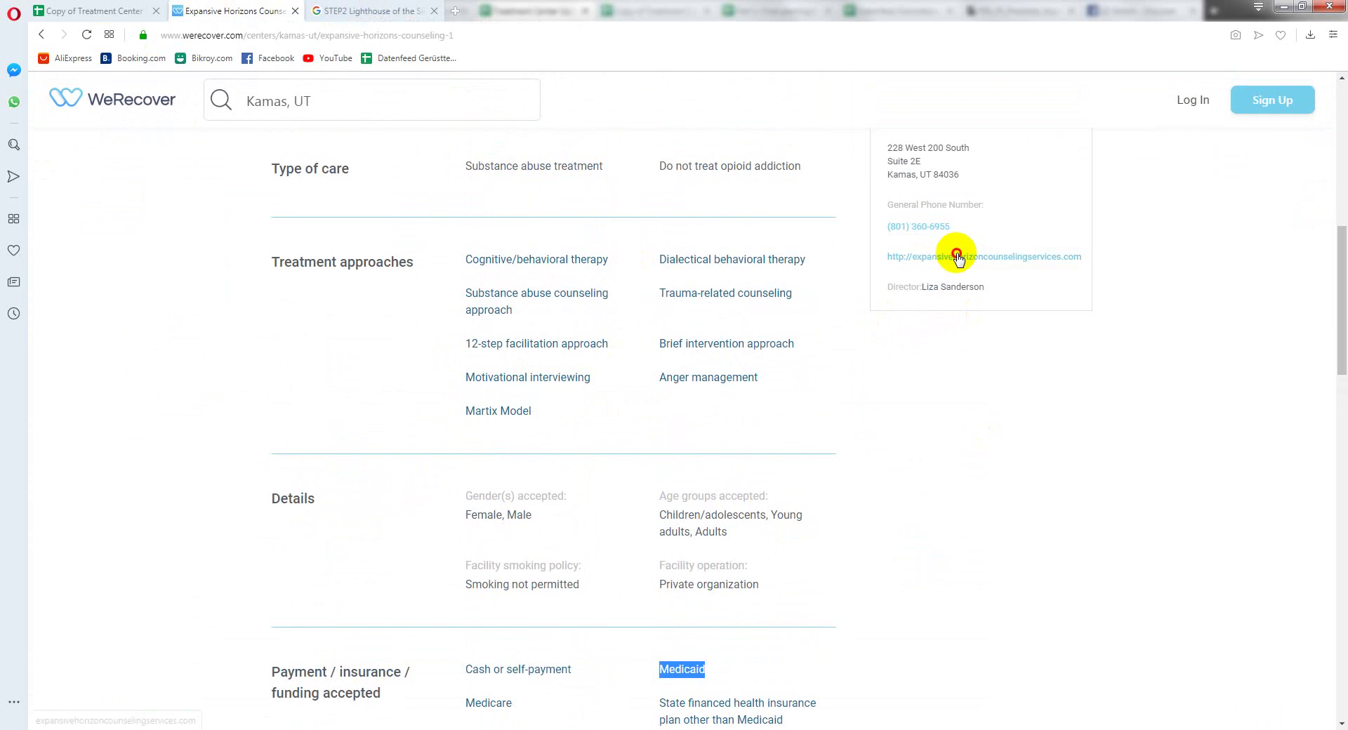
Step: Check the center's listed website, a parked NameSilo domain, then select the center's name and Kamas, UT on WeRecover
click(959, 259)
click(281, 11)
scroll(382, 241, up, 9)
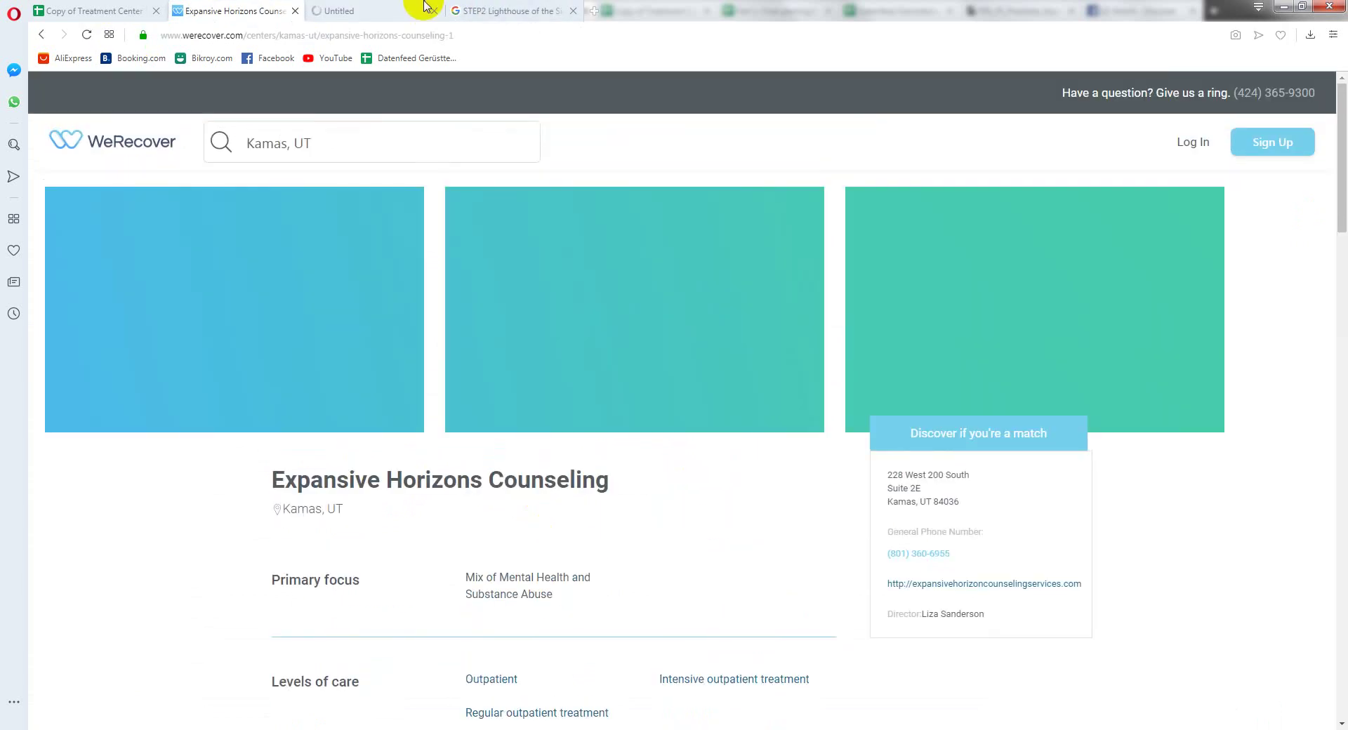
click(363, 10)
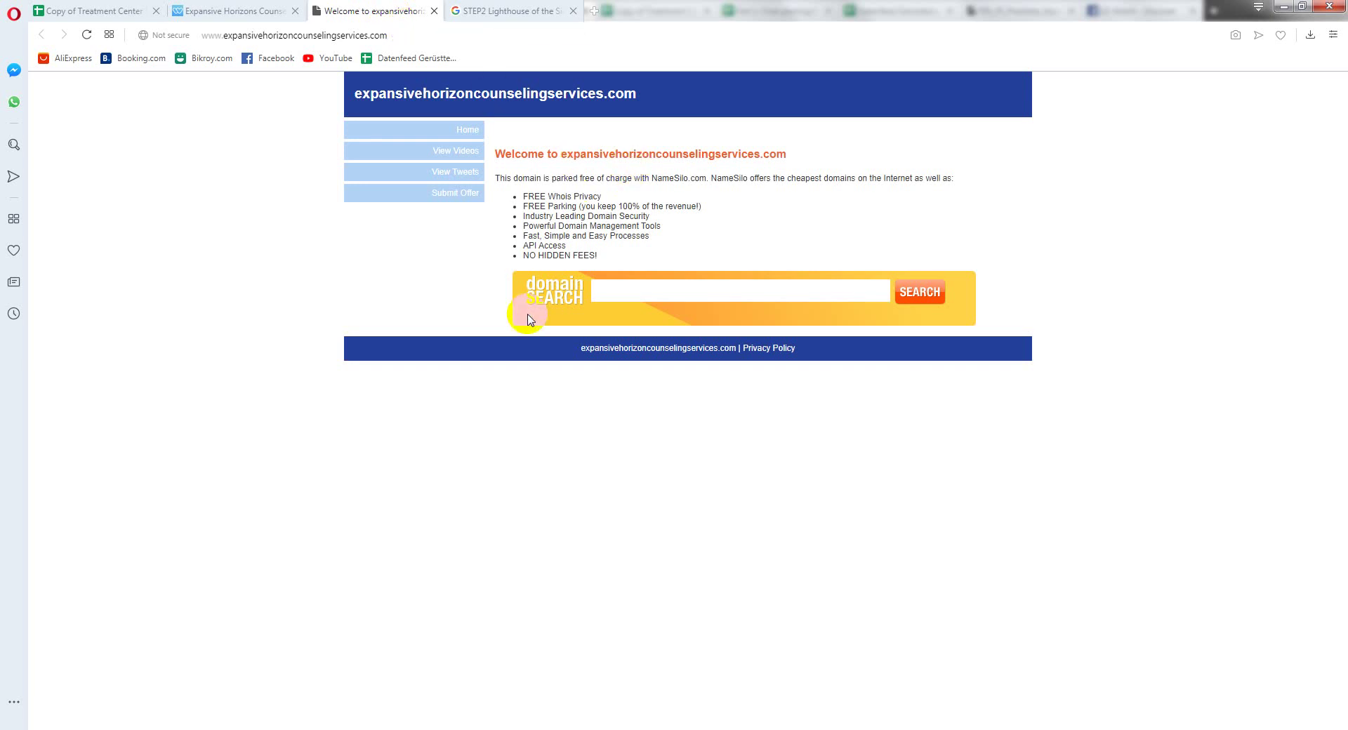
click(86, 35)
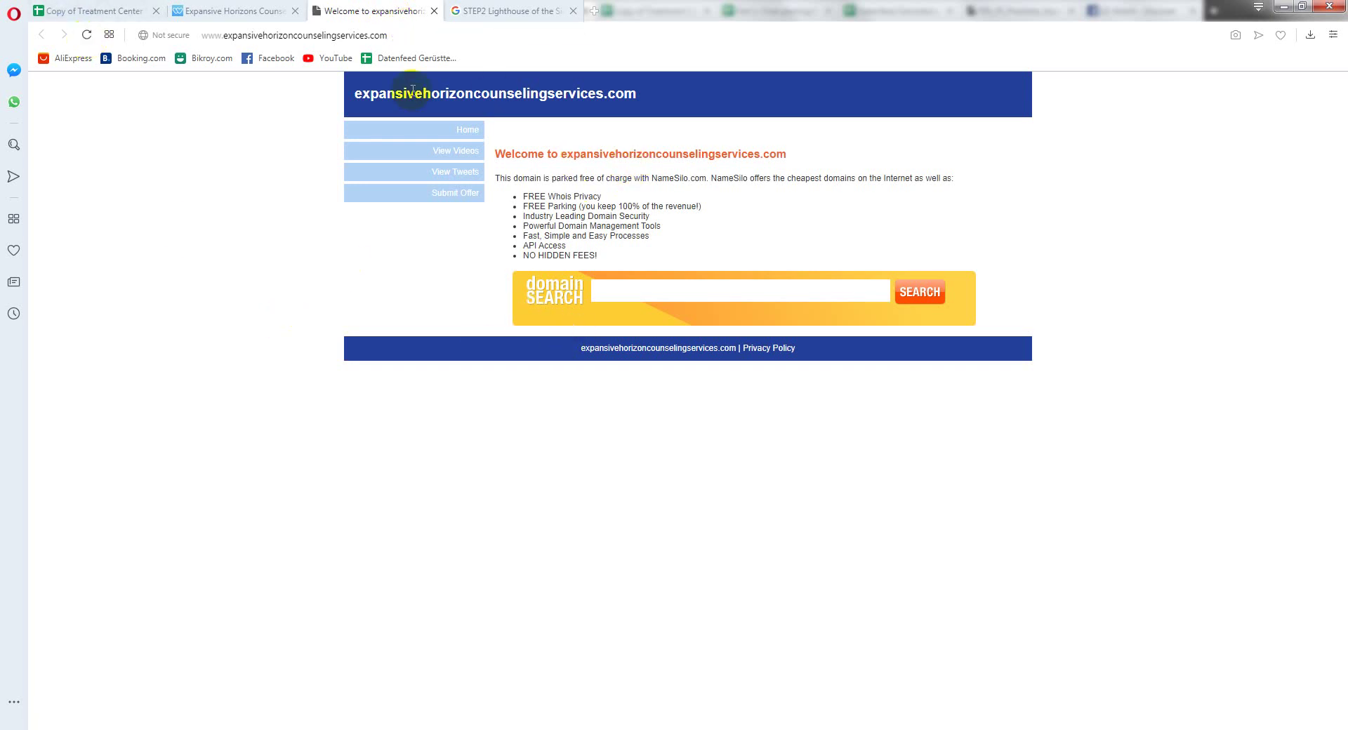
click(224, 9)
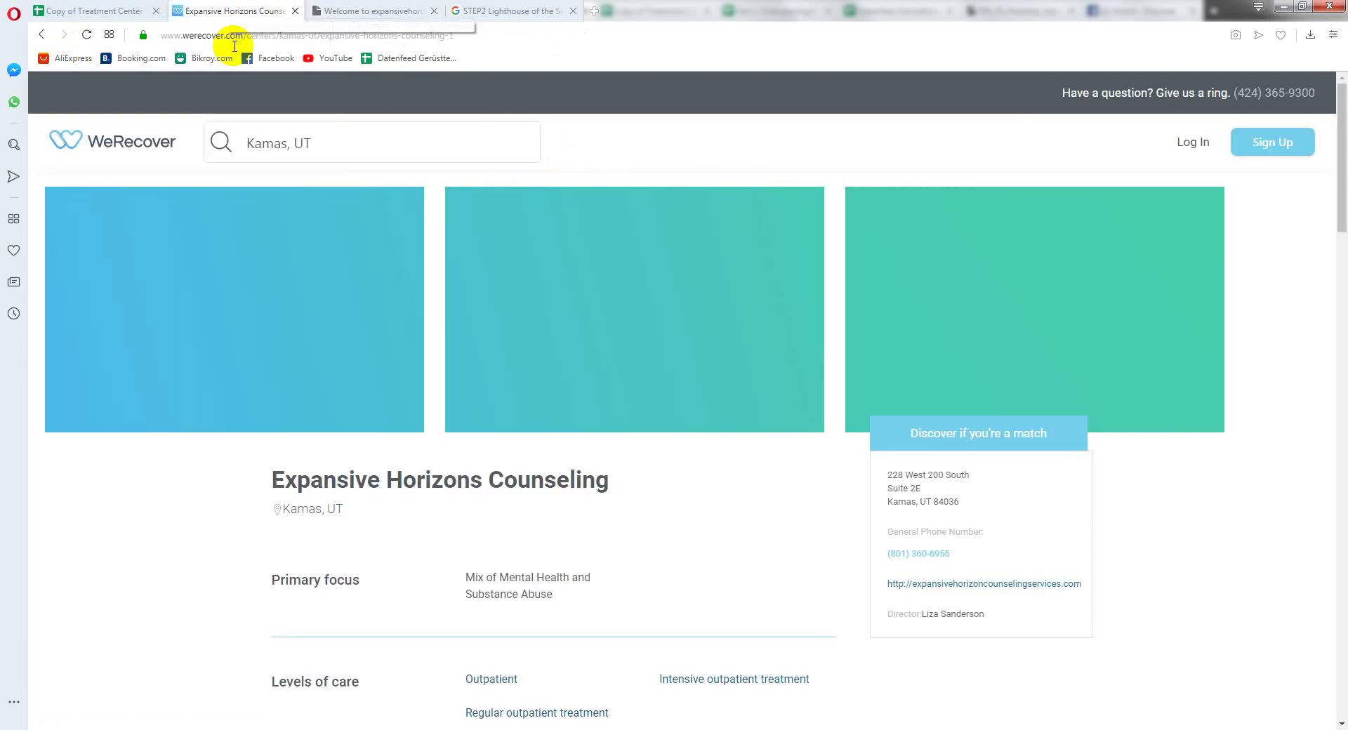
triple_click(249, 481)
Step: Search Google for 'Expansive Horizons Counseling Kamas, UT' to find its logo
key(ctrl+c)
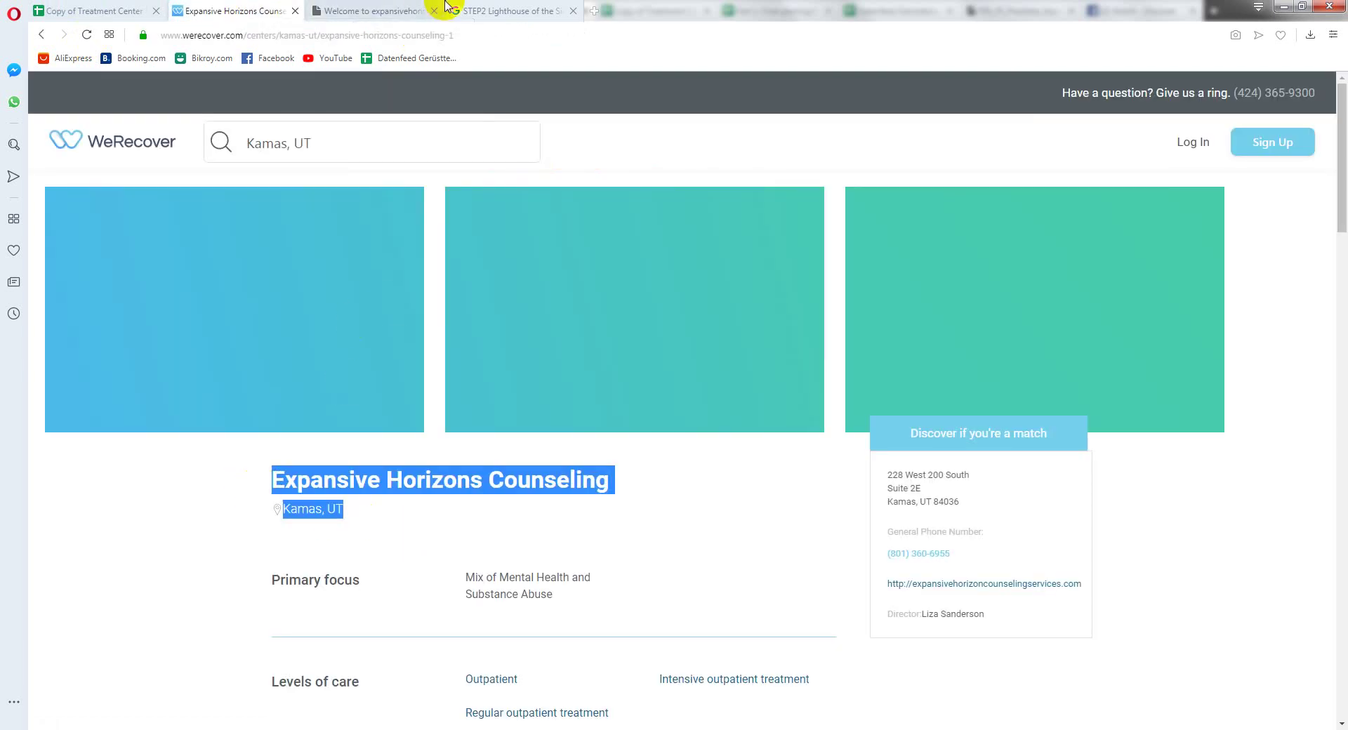
click(463, 10)
click(490, 35)
key(ctrl+v)
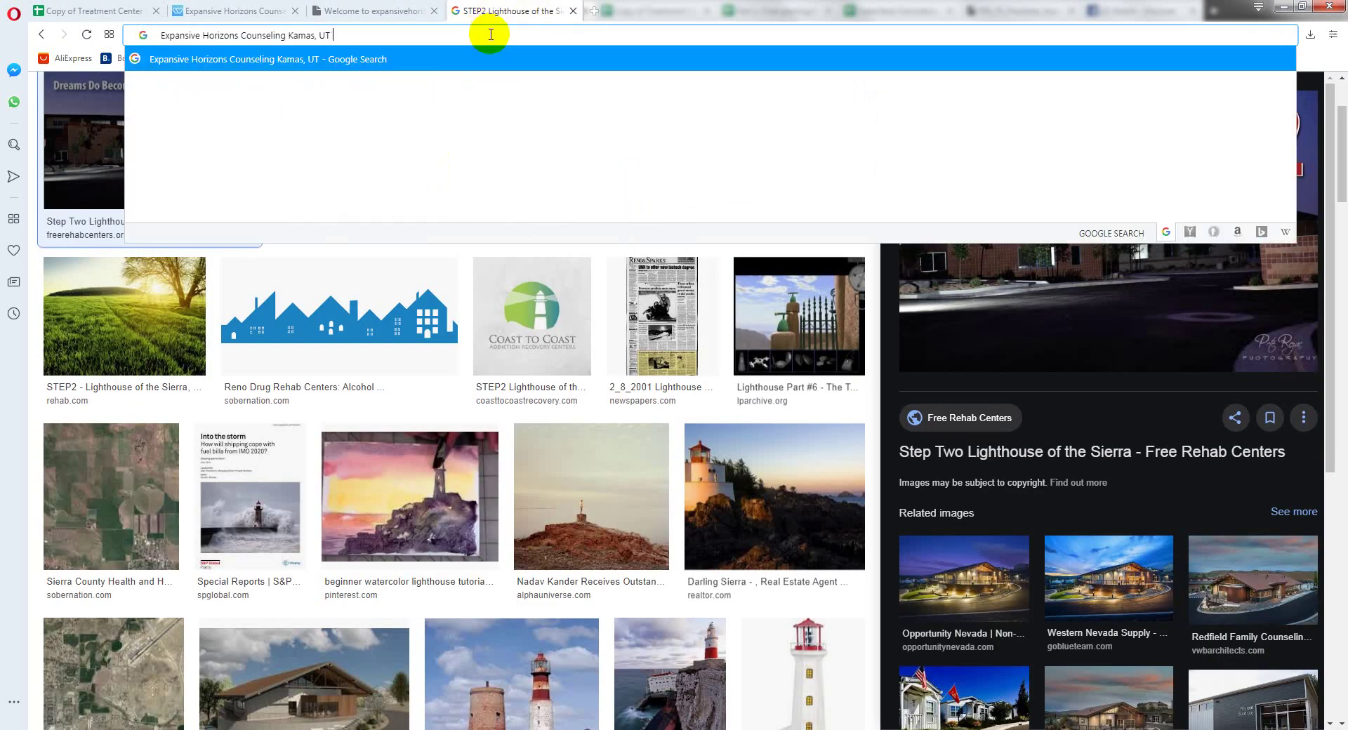
key(Return)
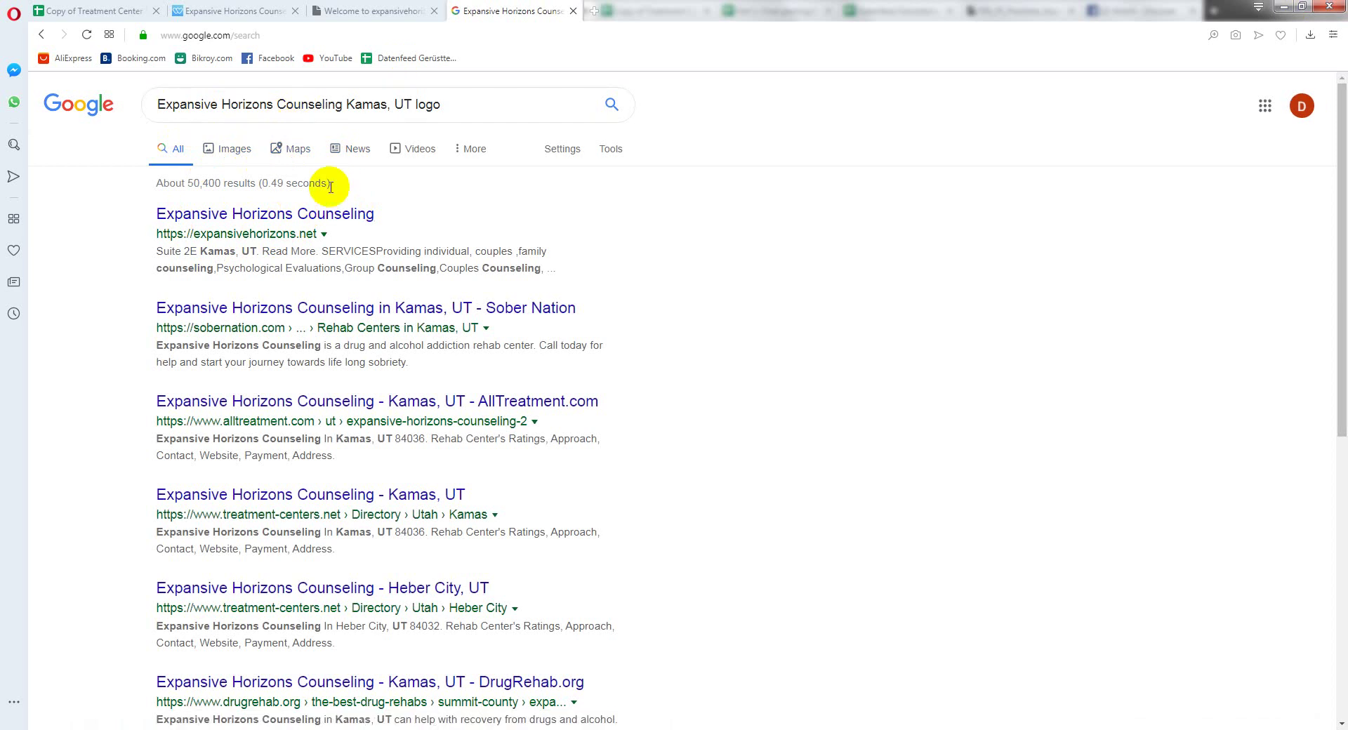
Step: Check the logo image results and the center's site expansivehorizons.net, then return to the sheet
right_click(326, 217)
click(351, 223)
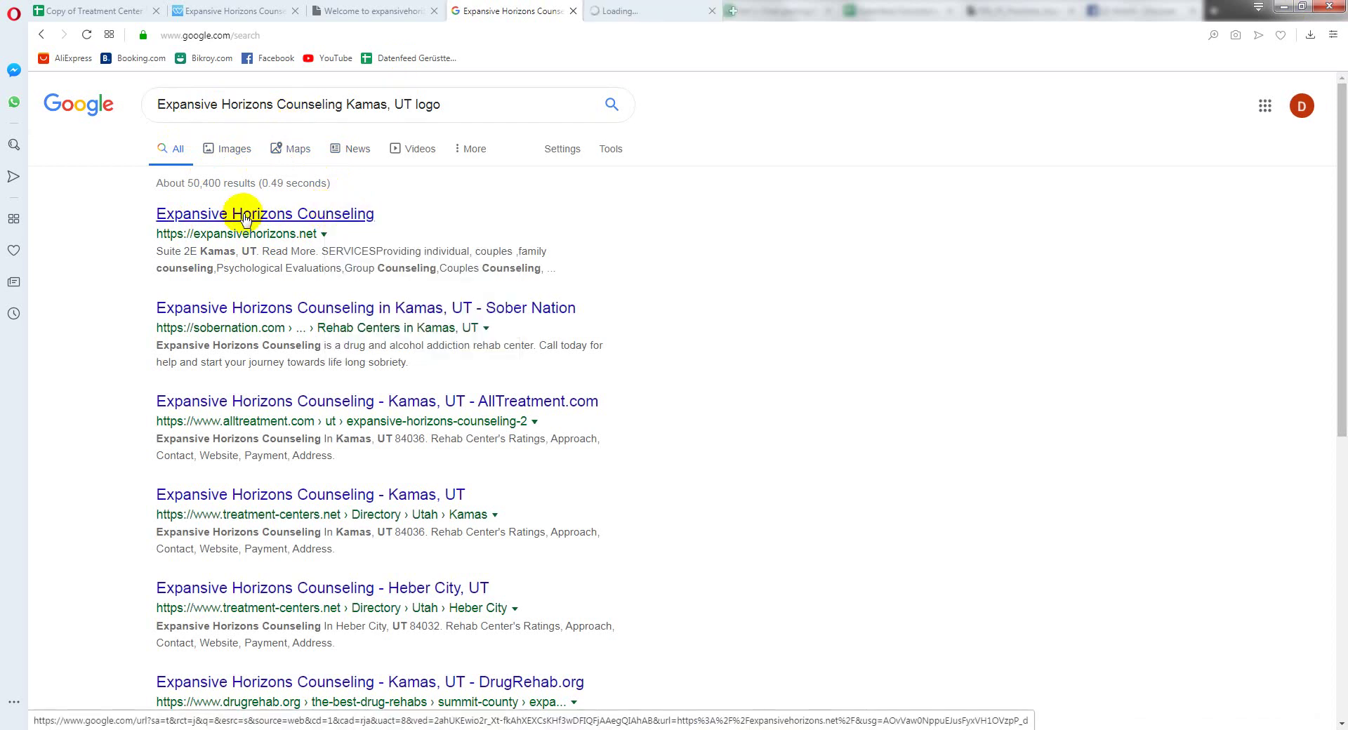
click(236, 147)
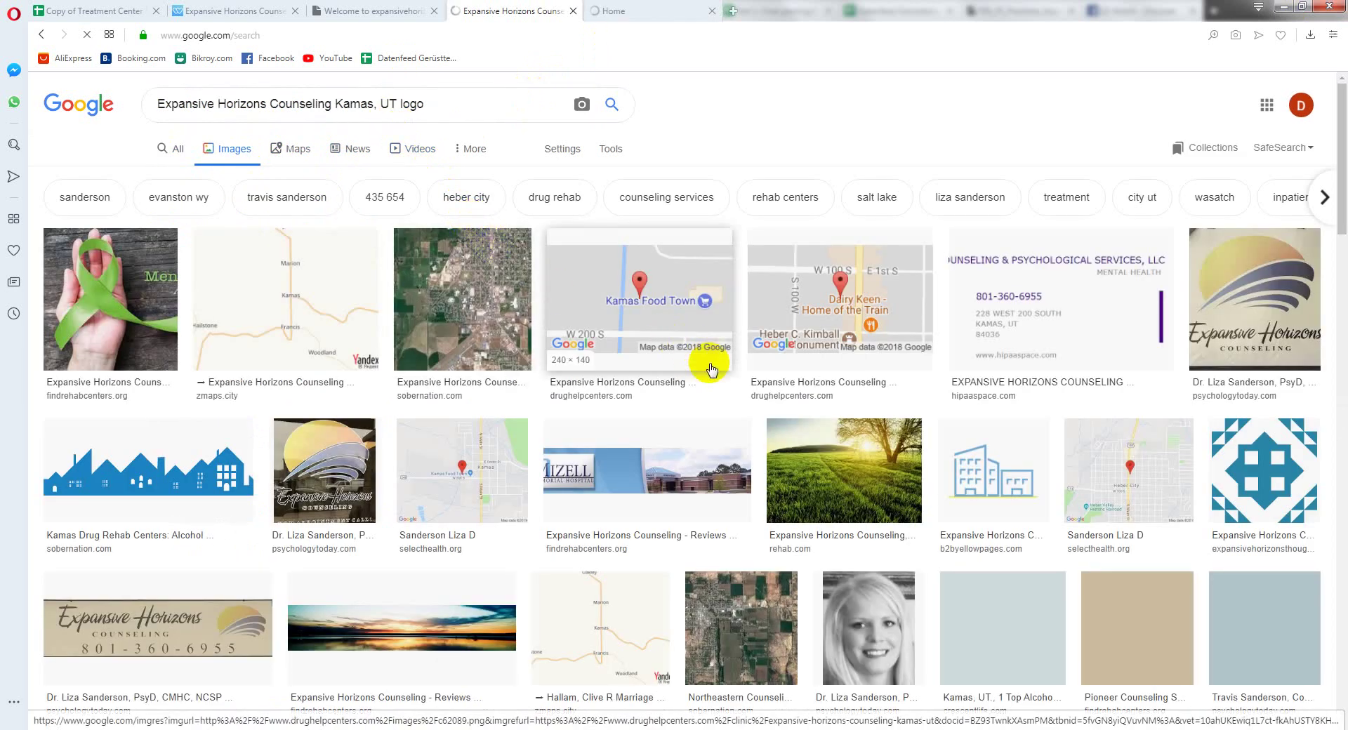
click(648, 8)
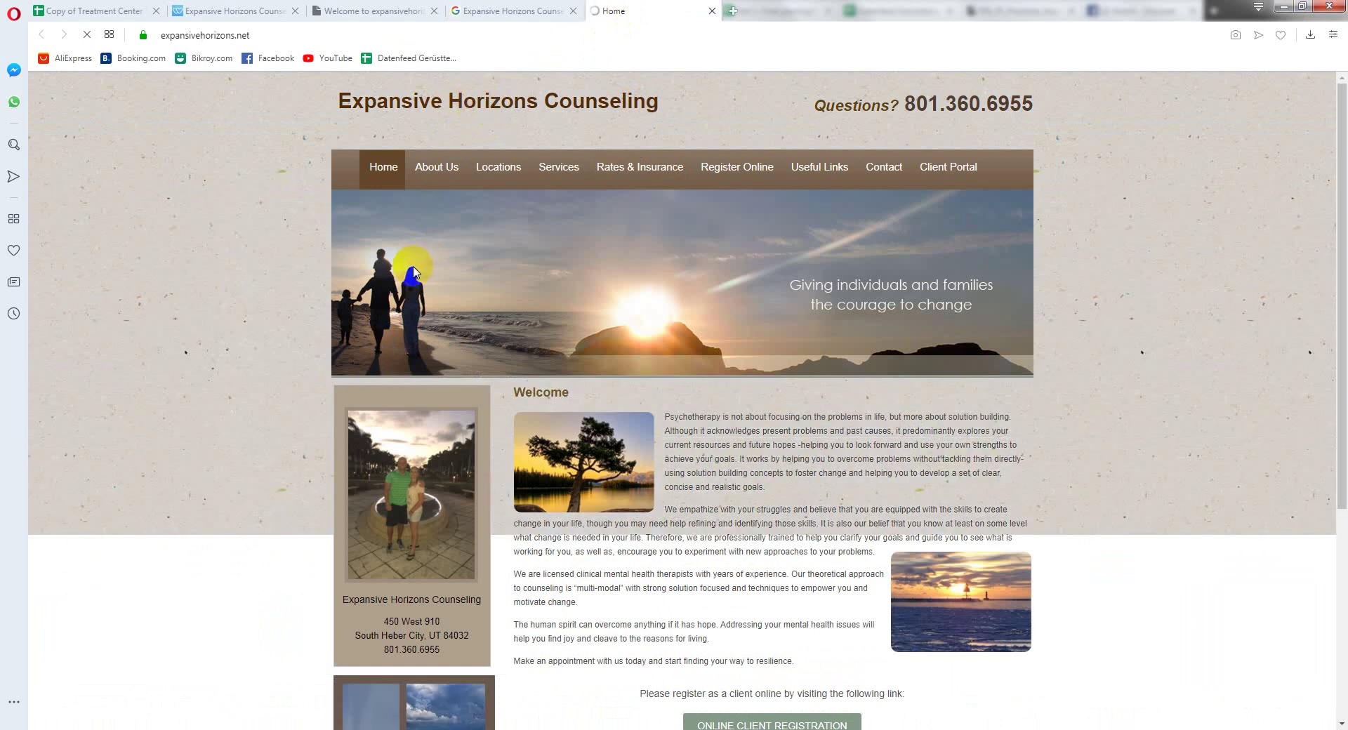
scroll(299, 316, down, 5)
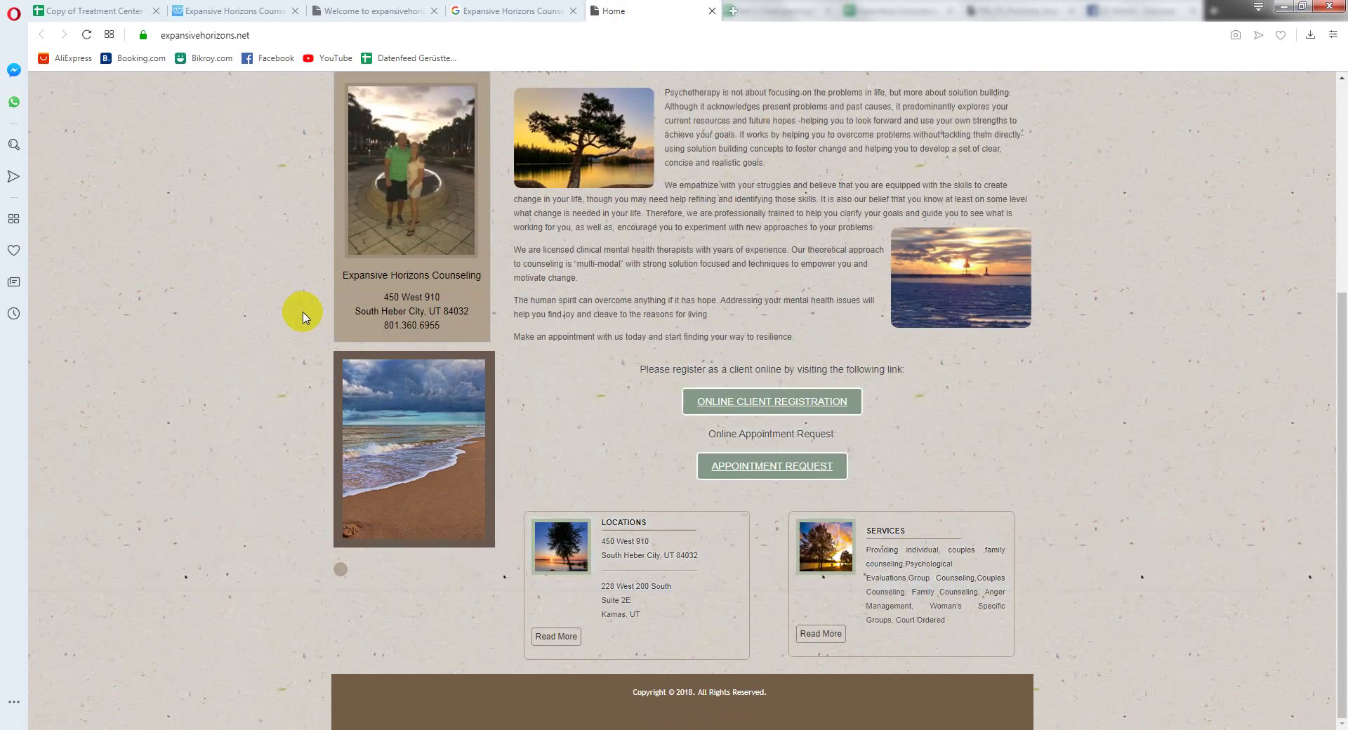
scroll(300, 313, up, 5)
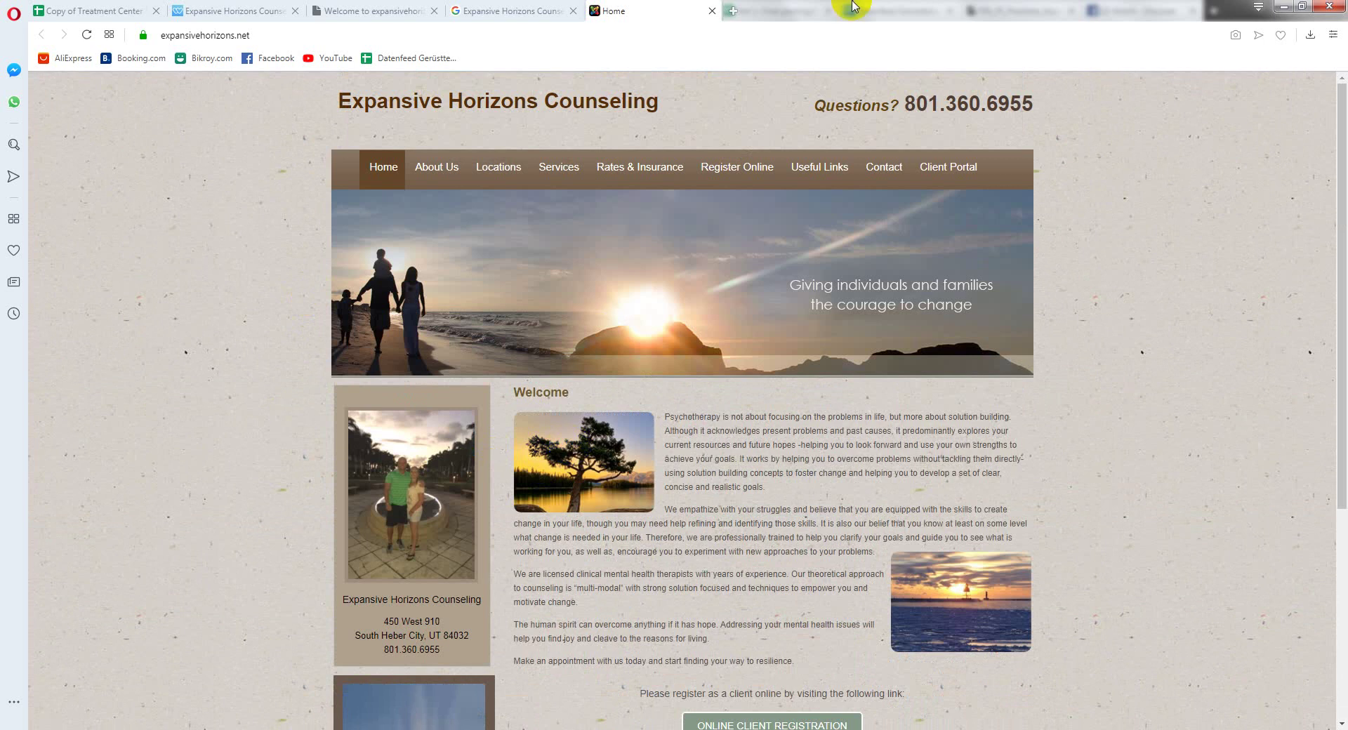
click(712, 11)
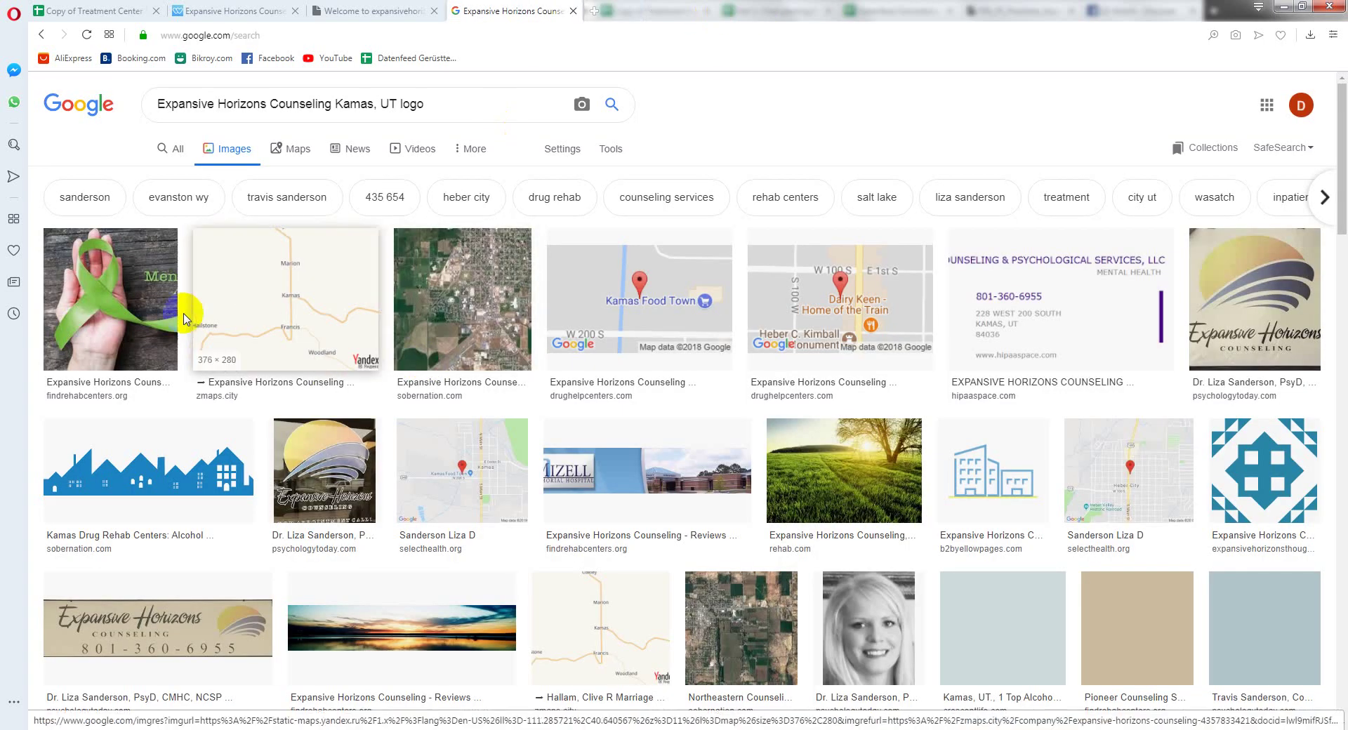
click(92, 10)
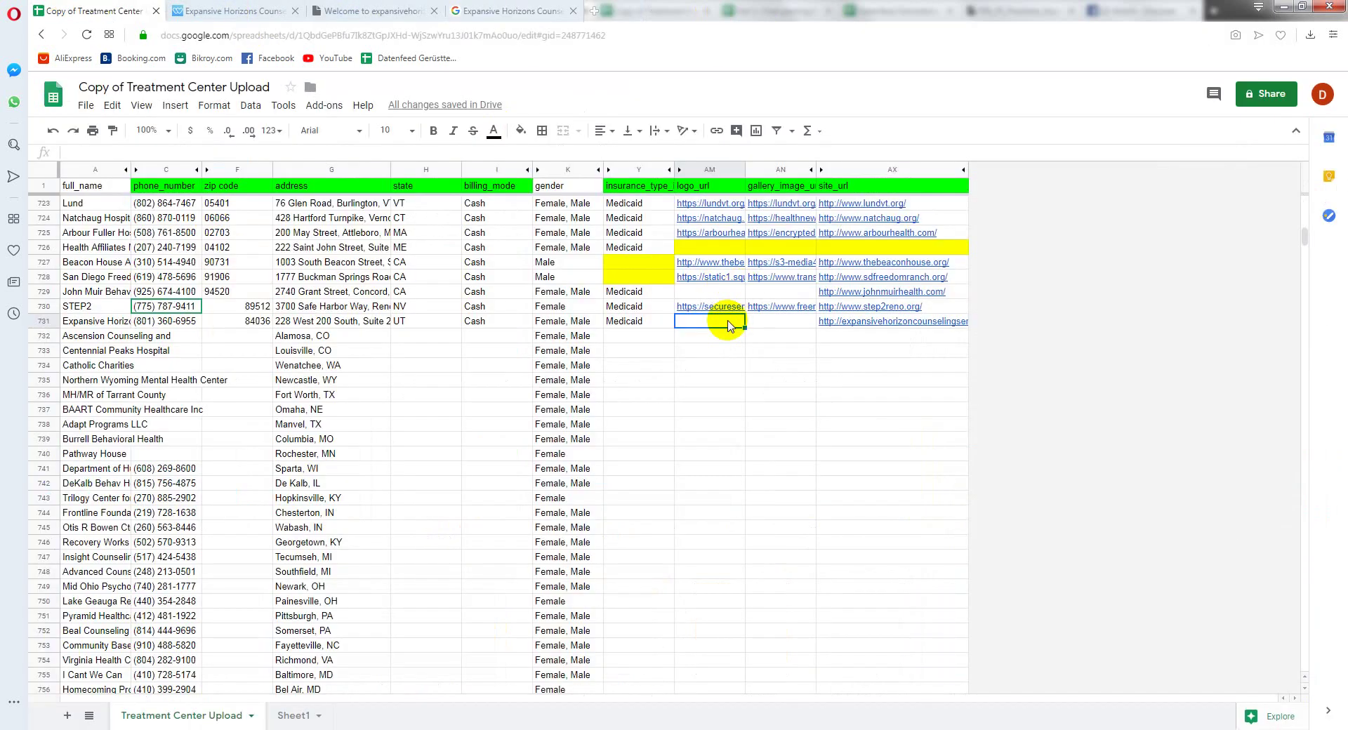
Step: Fill the empty logo and gallery cells AM731:AN731 yellow and review the Notepad notes
drag(729, 325, 772, 323)
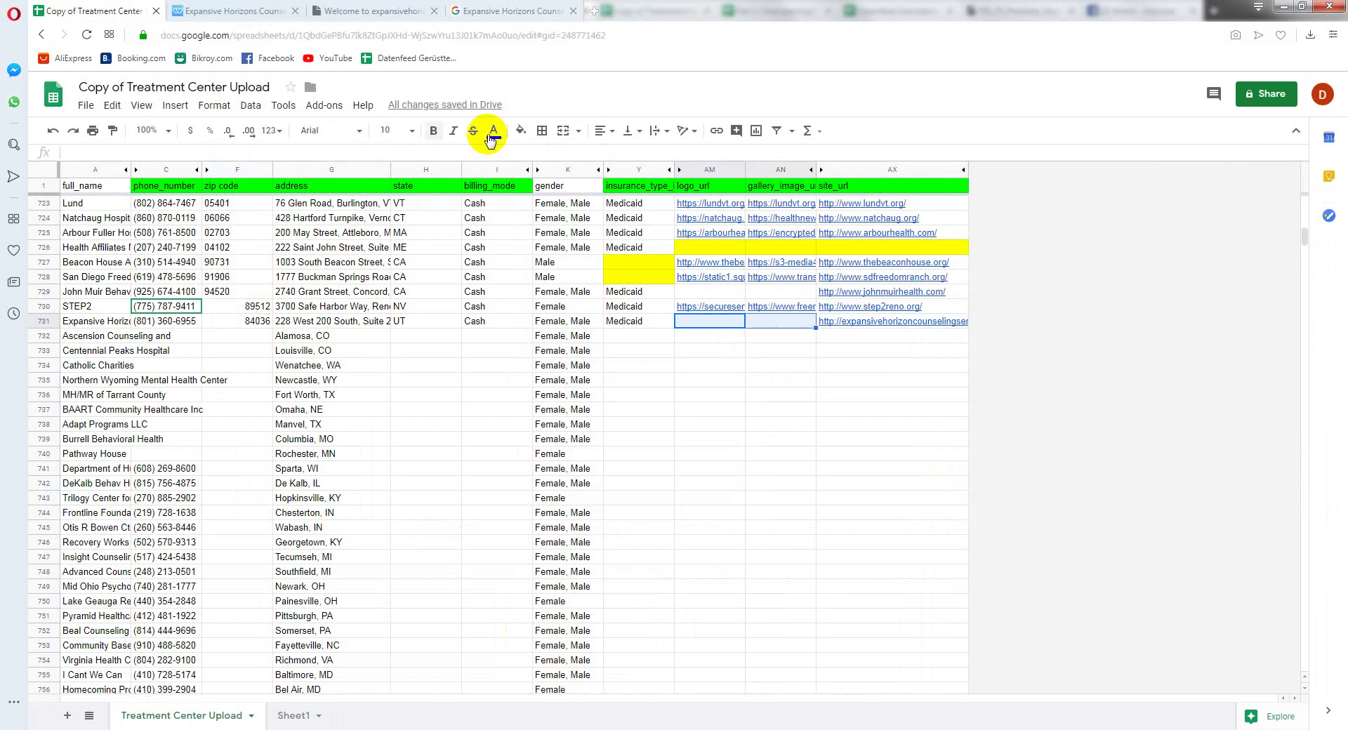
click(521, 130)
click(573, 200)
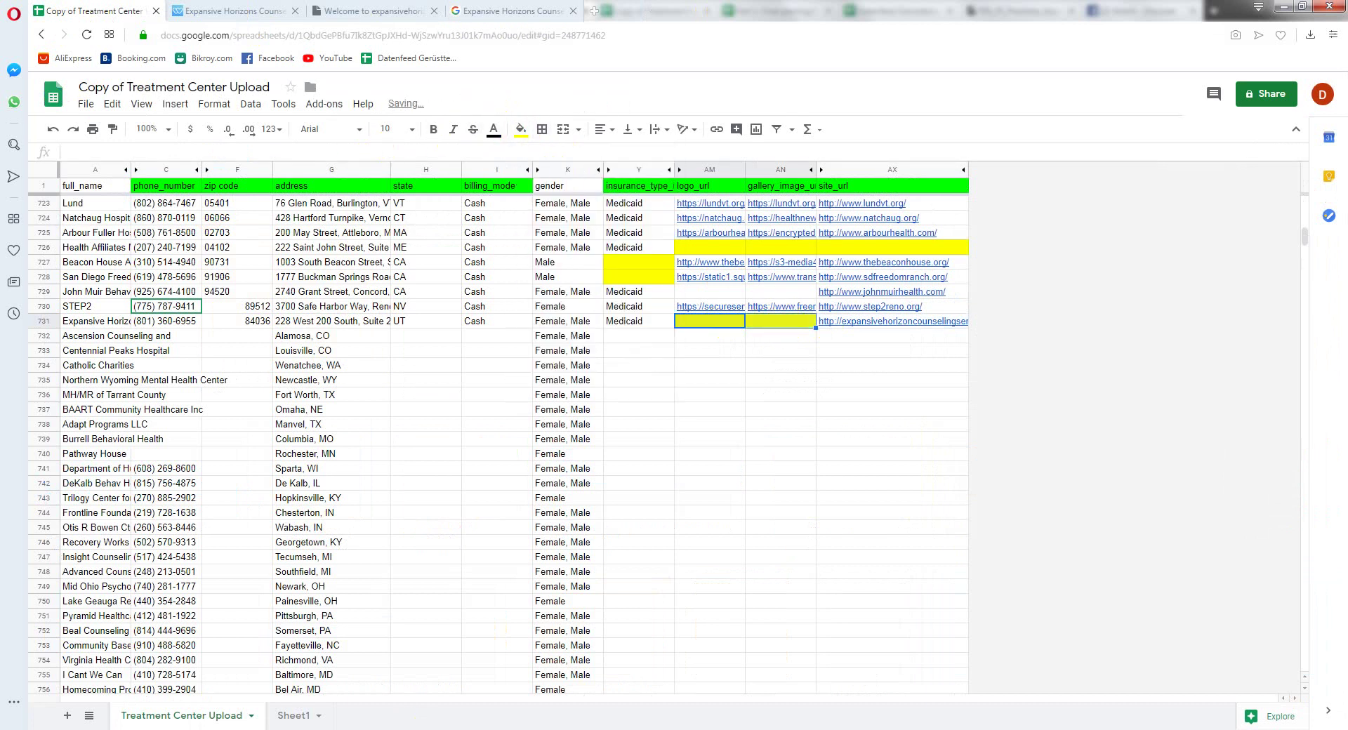
click(385, 729)
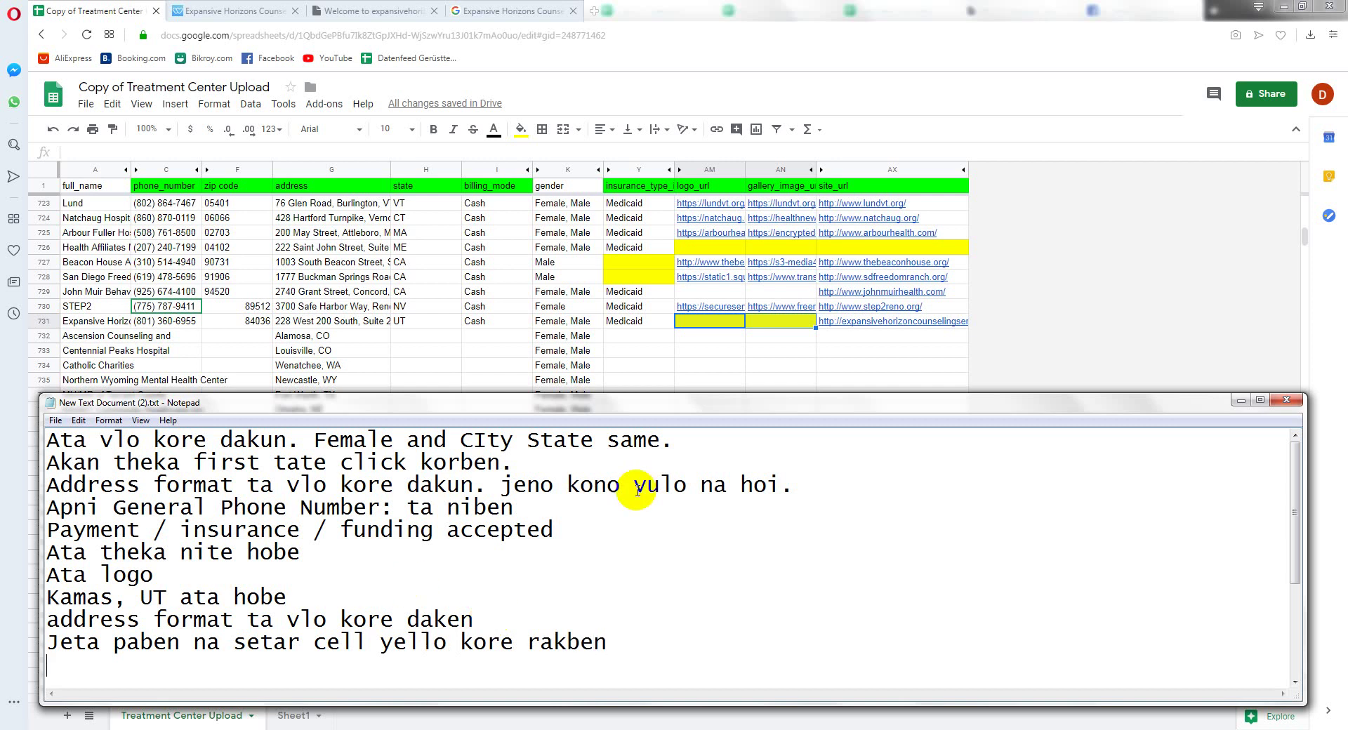
click(112, 347)
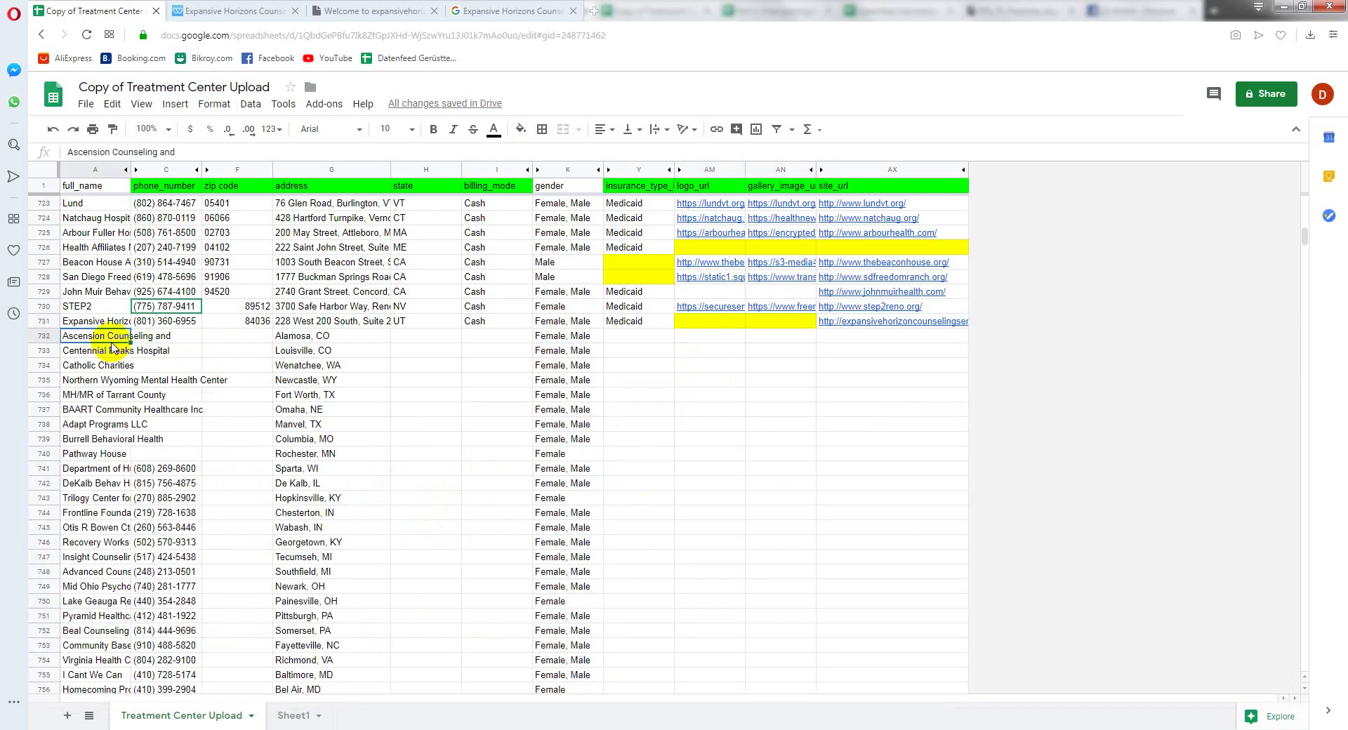
Step: Close the leftover tabs and open the Ascension Counseling listing on WeRecover
click(260, 10)
click(435, 11)
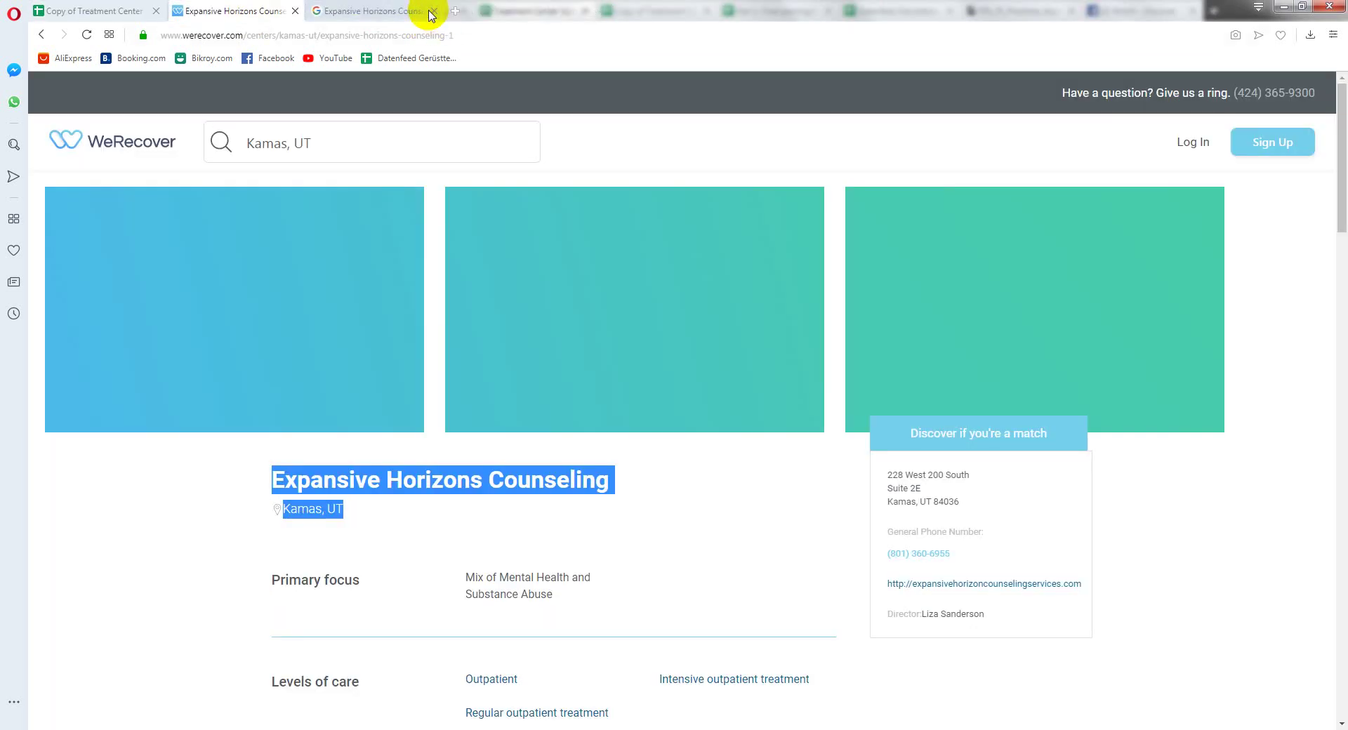
click(435, 11)
click(302, 143)
text(Ascension Counseling and)
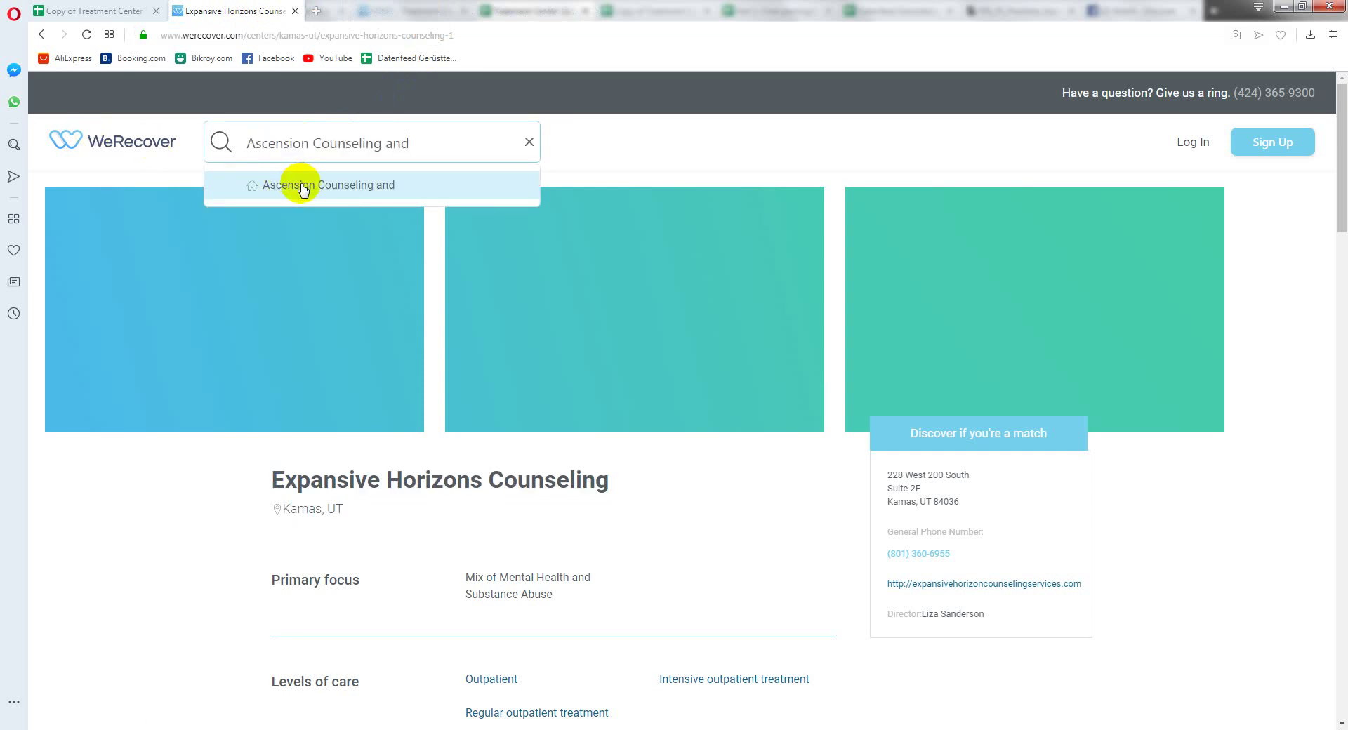
click(292, 182)
click(112, 7)
click(330, 337)
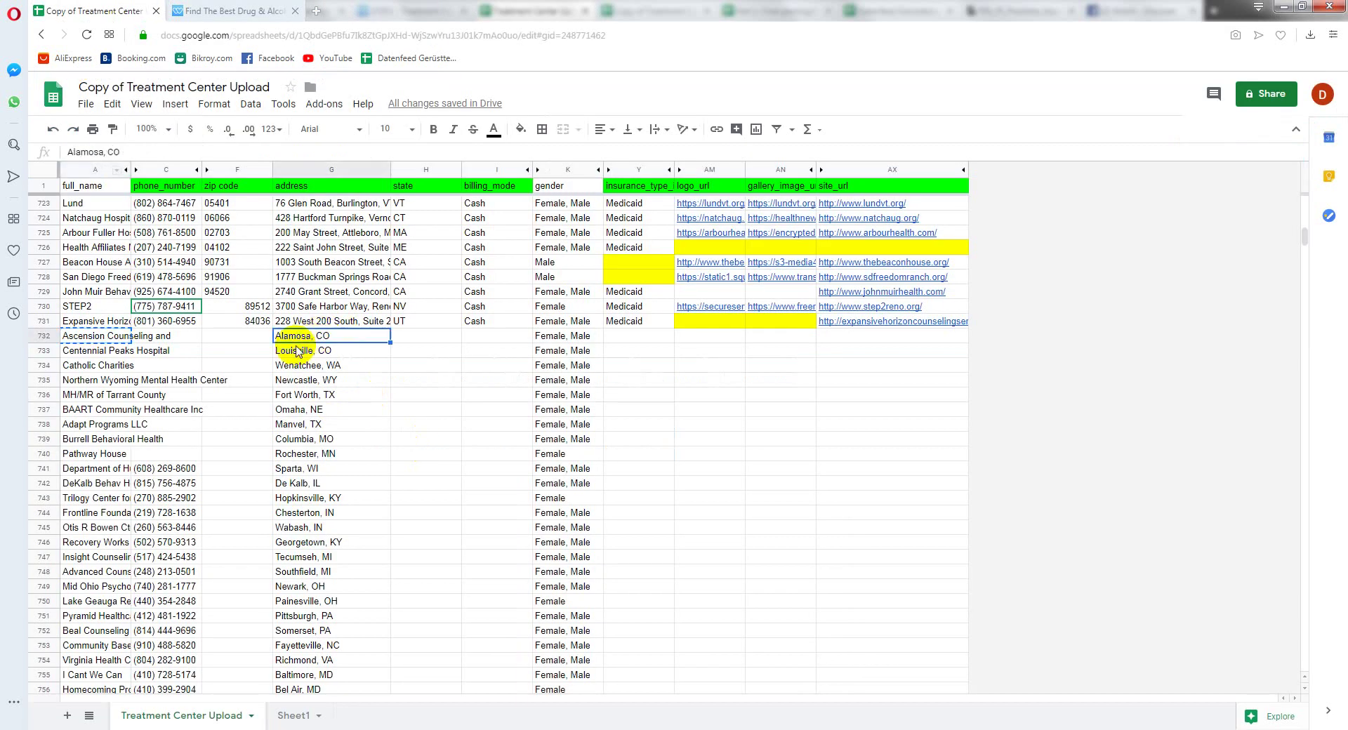
click(231, 10)
scroll(307, 588, down, 2)
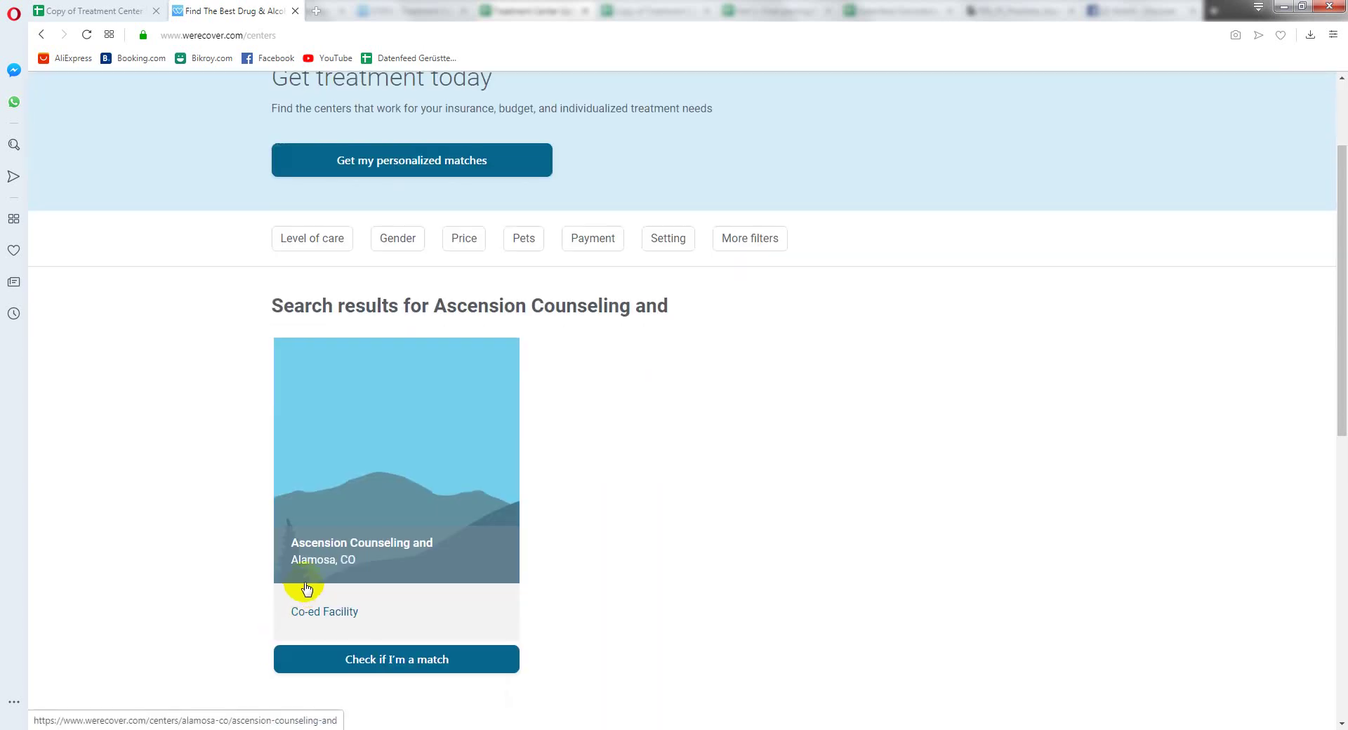
click(336, 544)
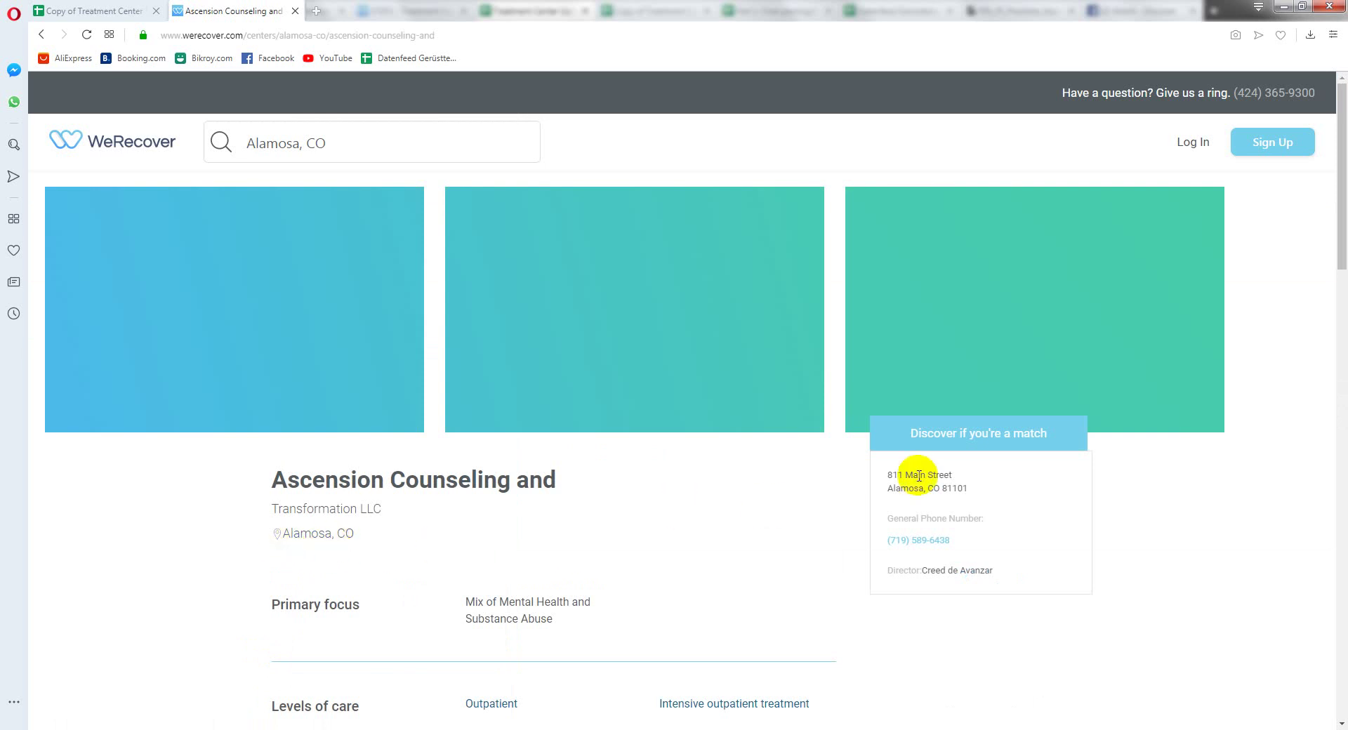
Step: Paste the Alamosa, CO street address into G732 as a single comma-separated line
drag(973, 489, 883, 475)
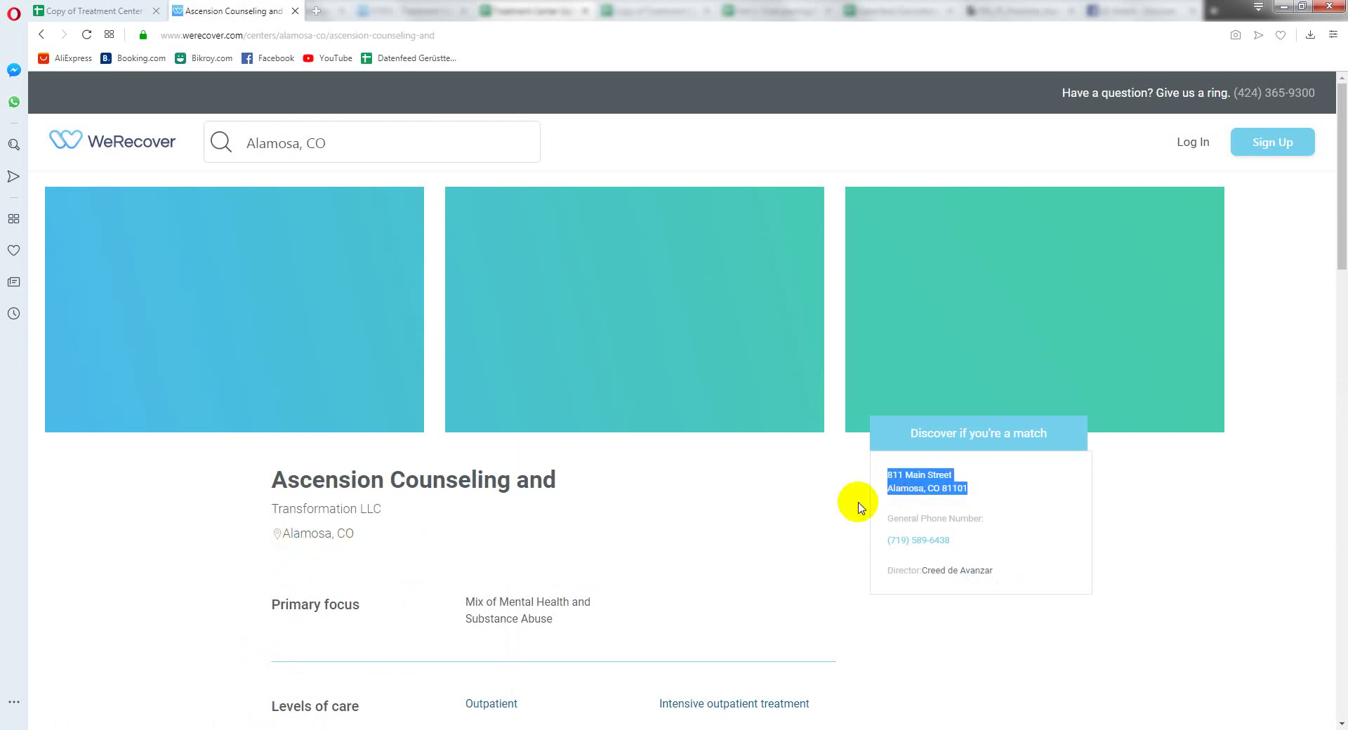
scroll(836, 491, down, 1)
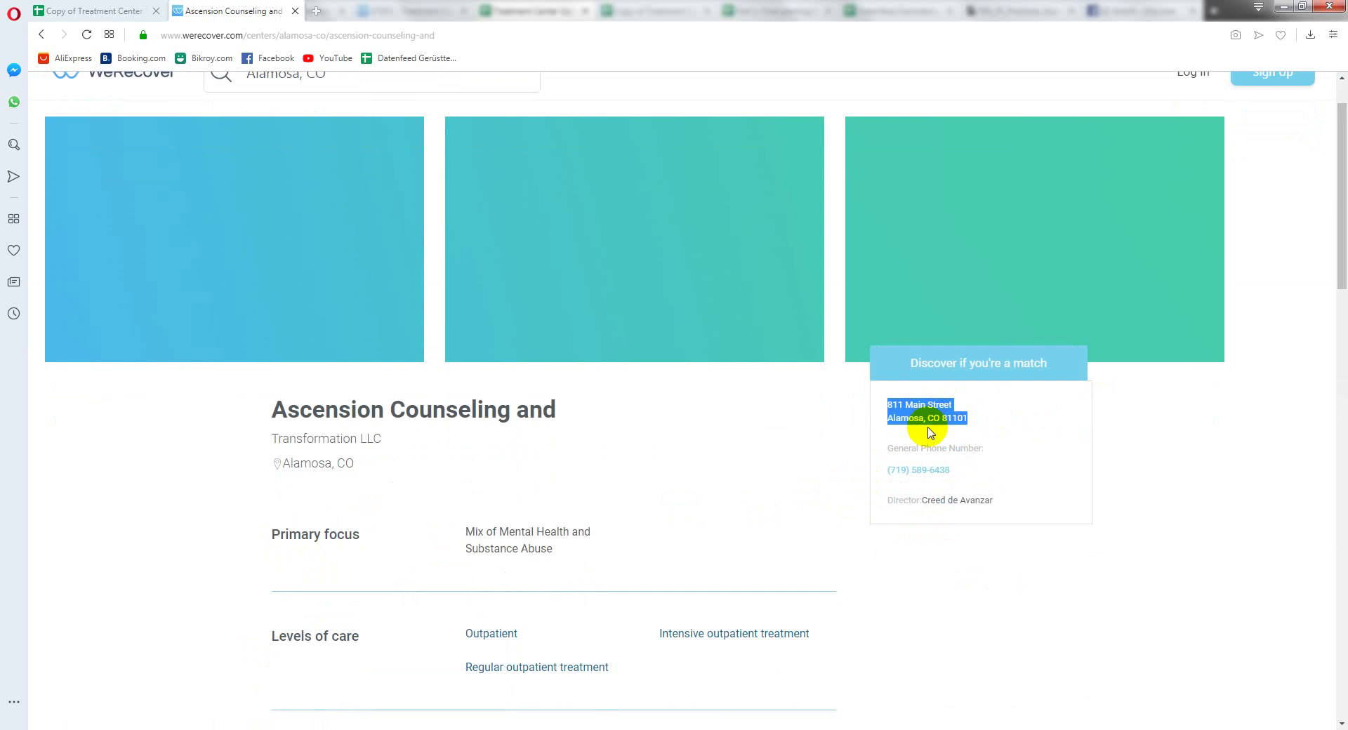
click(65, 10)
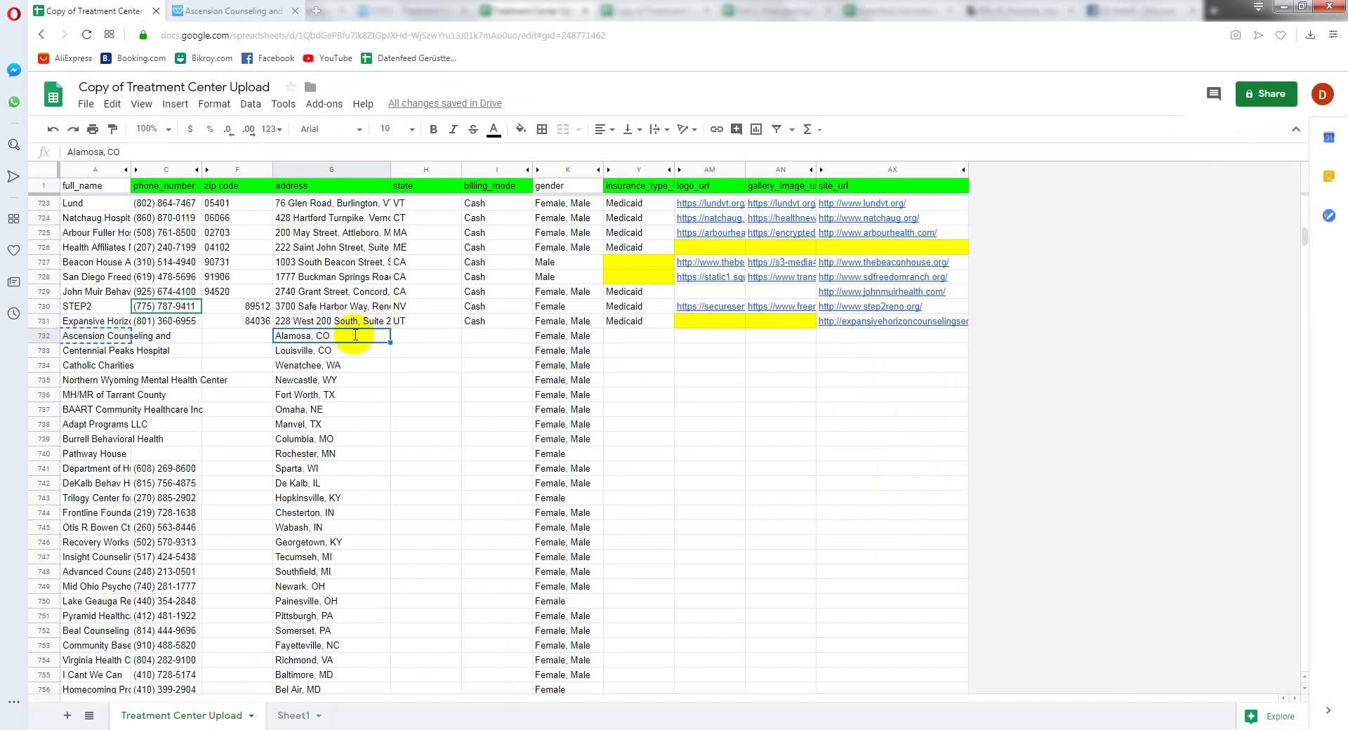
double_click(355, 335)
key(ctrl+v)
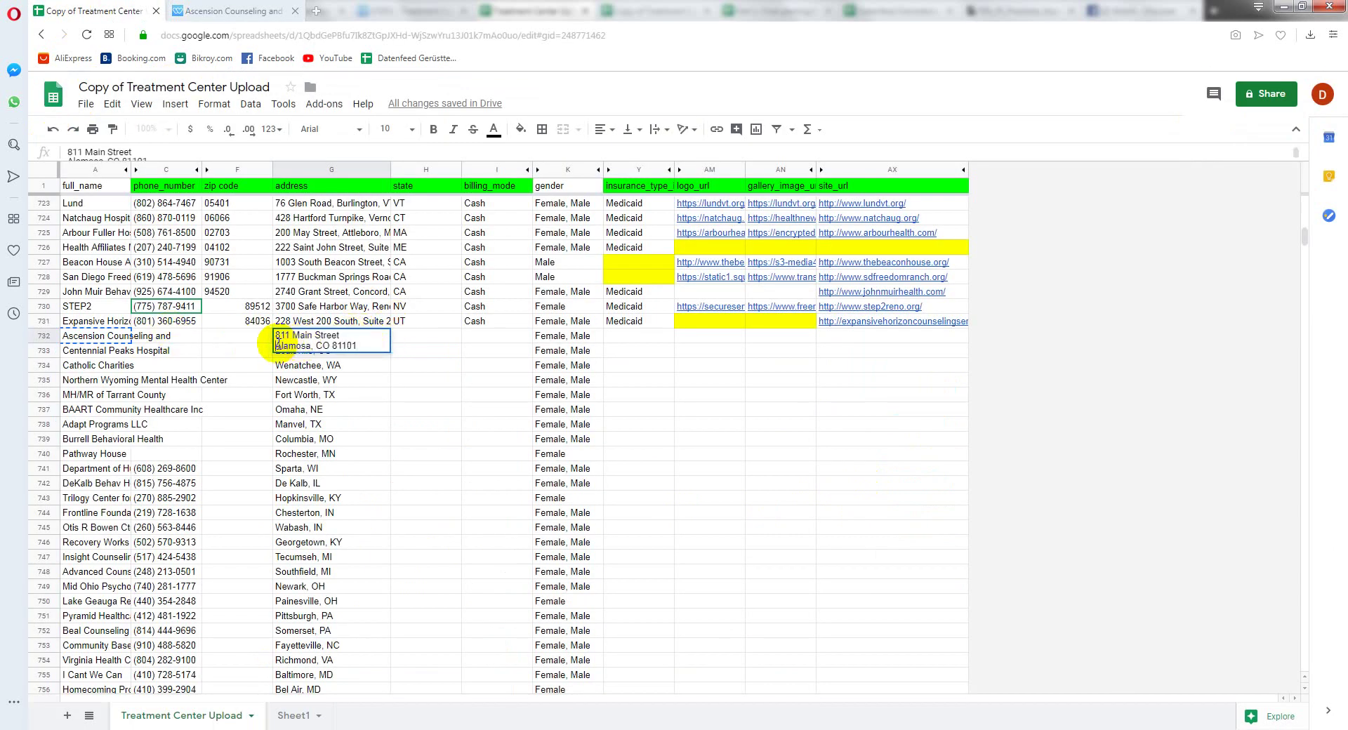
key(BackSpace)
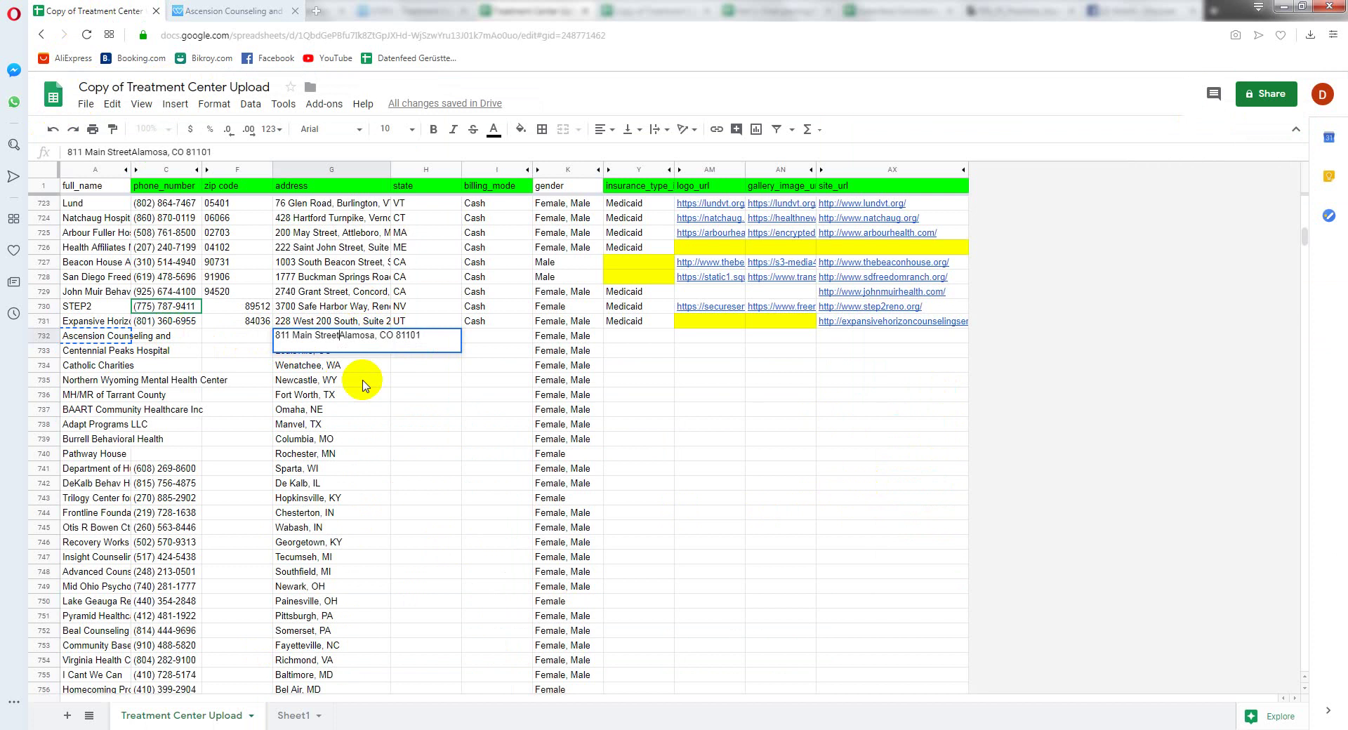
text(,)
Step: Copy zip code 81101 from the address into zip cell F732
drag(404, 335, 454, 334)
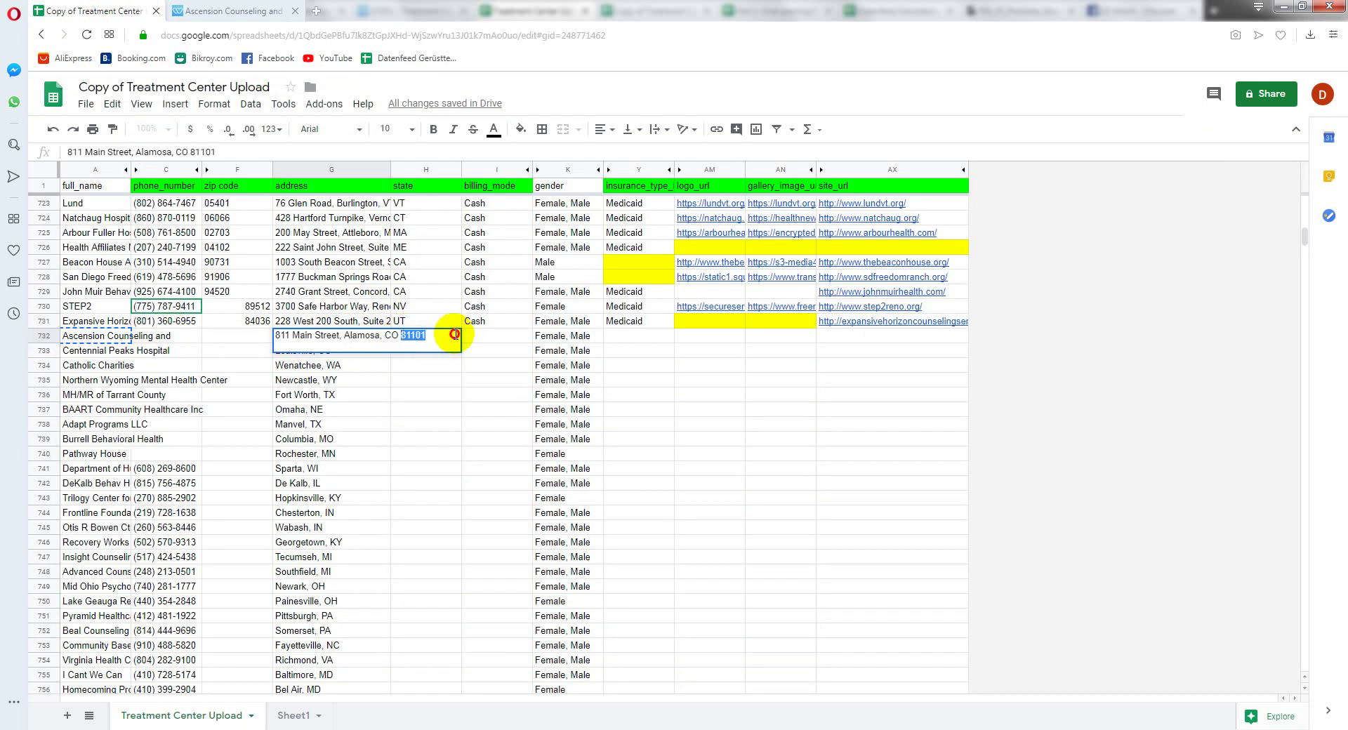
key(ctrl+c)
double_click(231, 336)
key(ctrl+v)
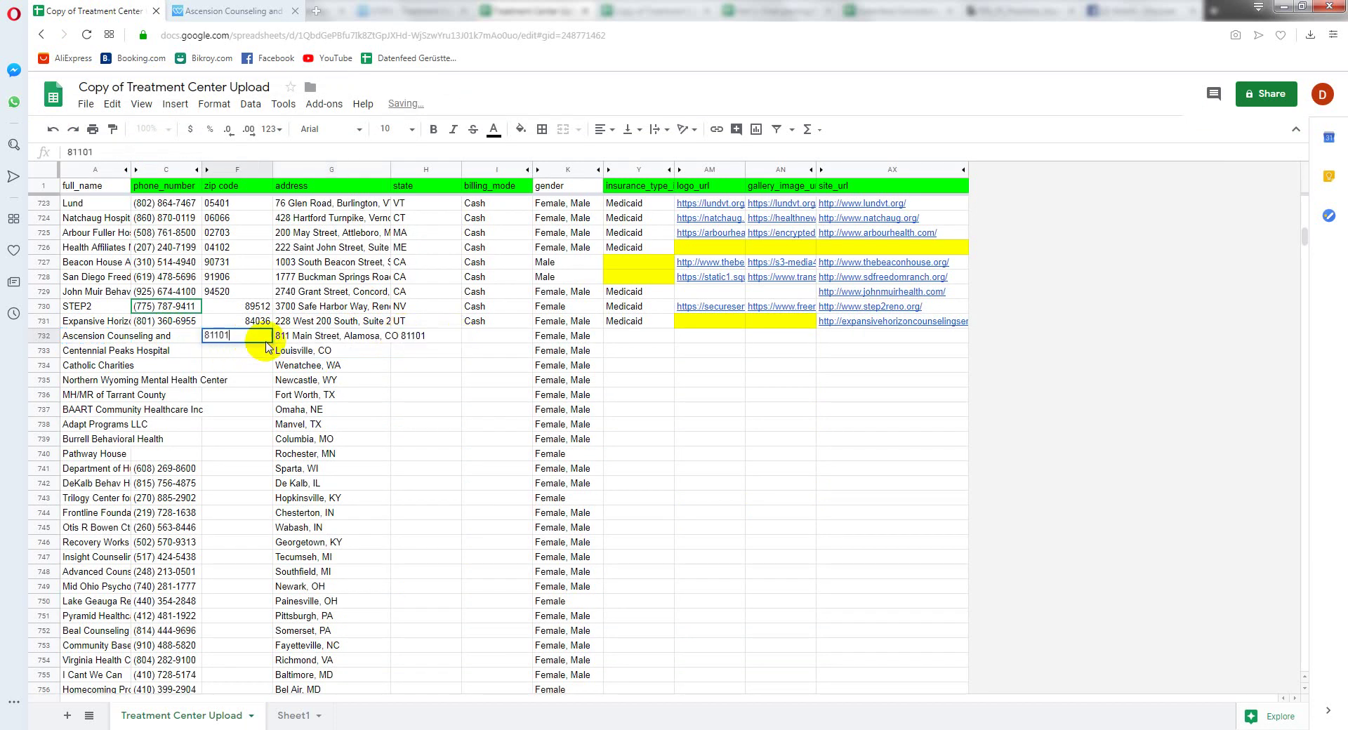
click(421, 342)
text(CO)
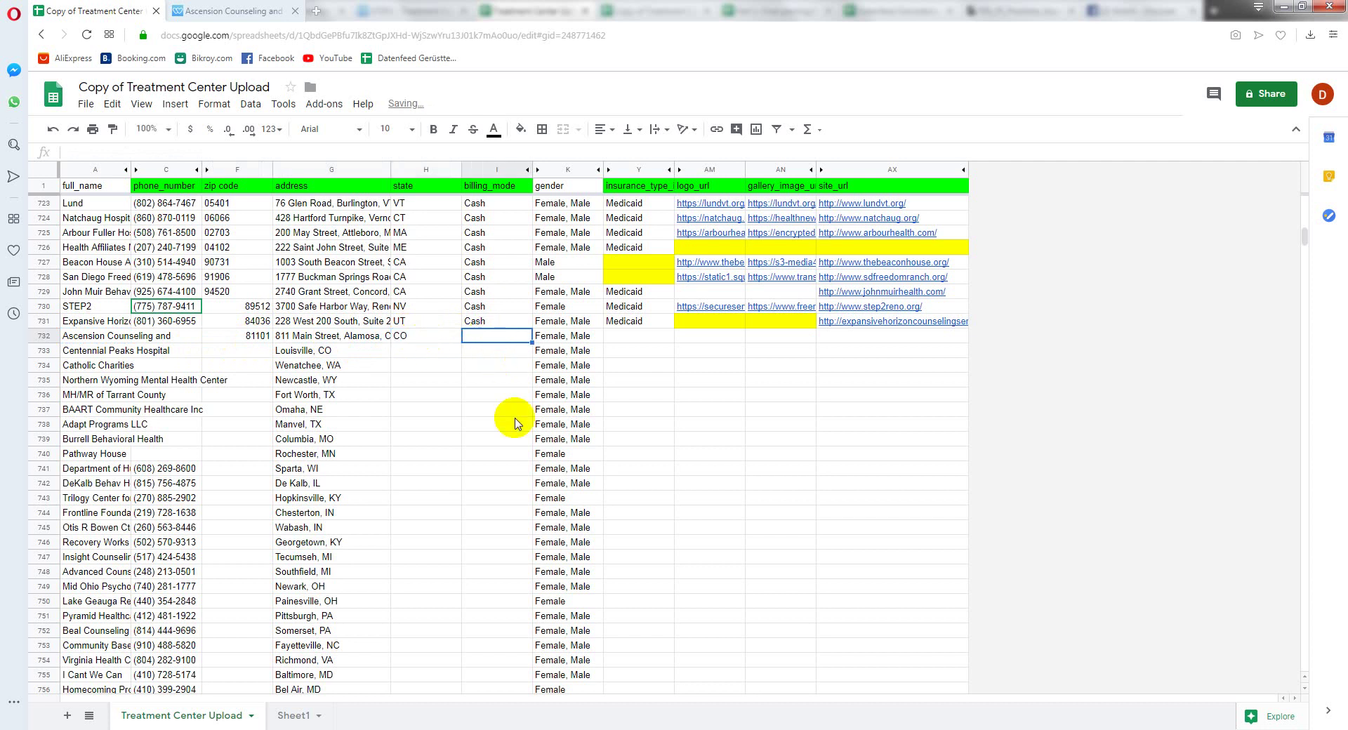
Step: Enter Cash as billing_mode in I732 and fill insurance cell Y732 yellow
click(232, 11)
scroll(372, 545, down, 5)
scroll(370, 539, down, 5)
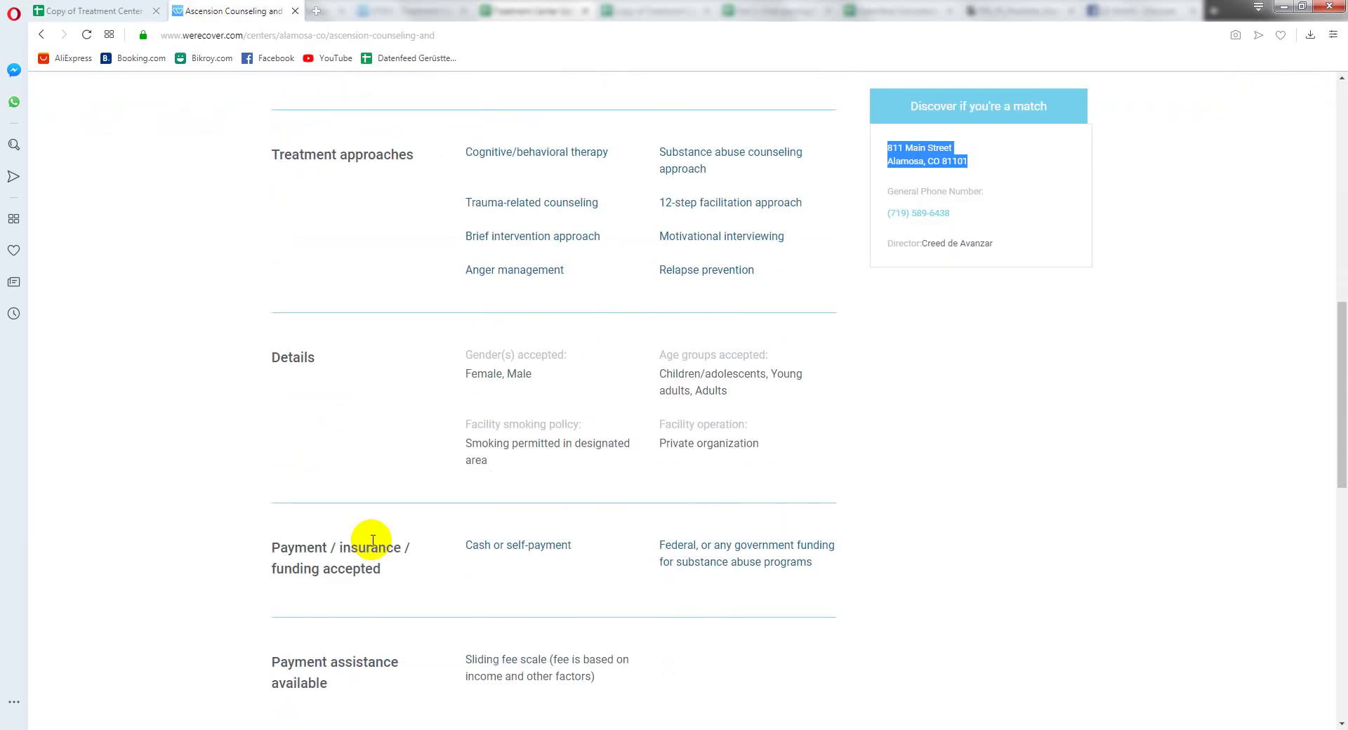
double_click(468, 545)
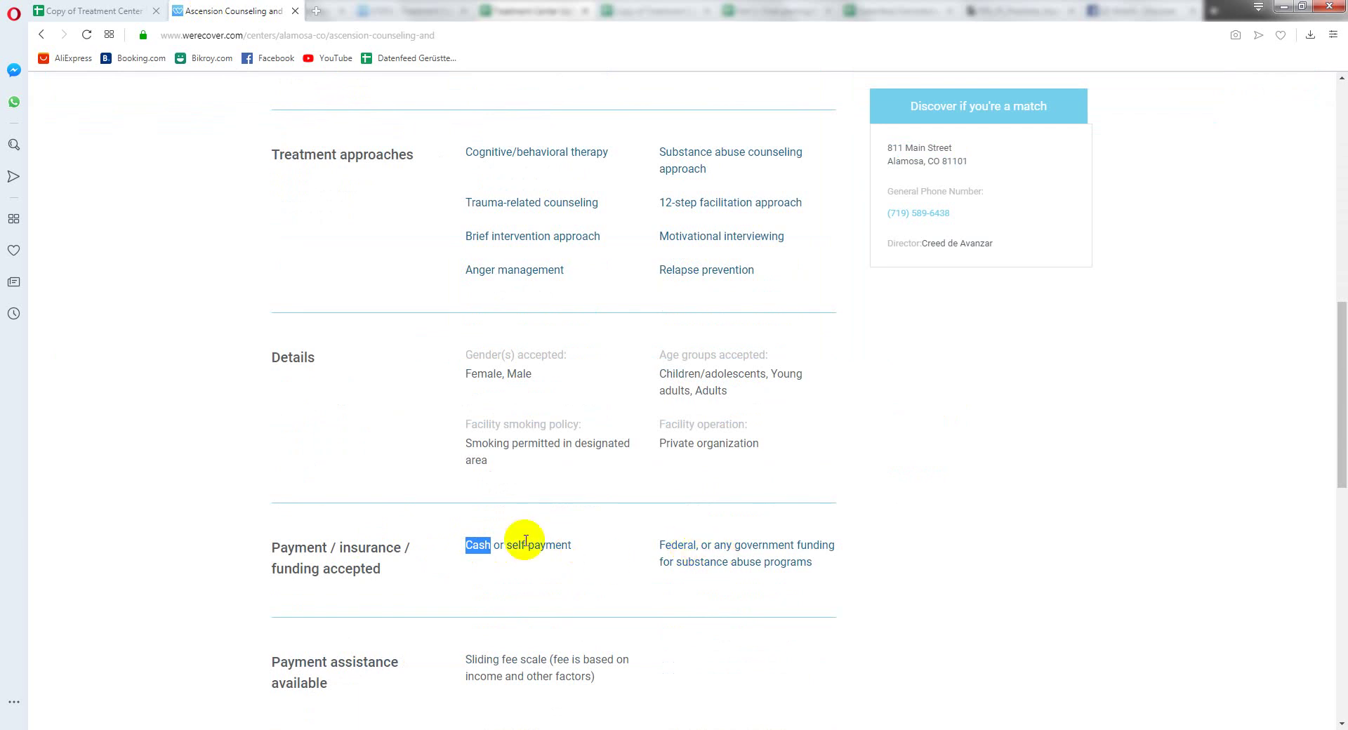
click(106, 10)
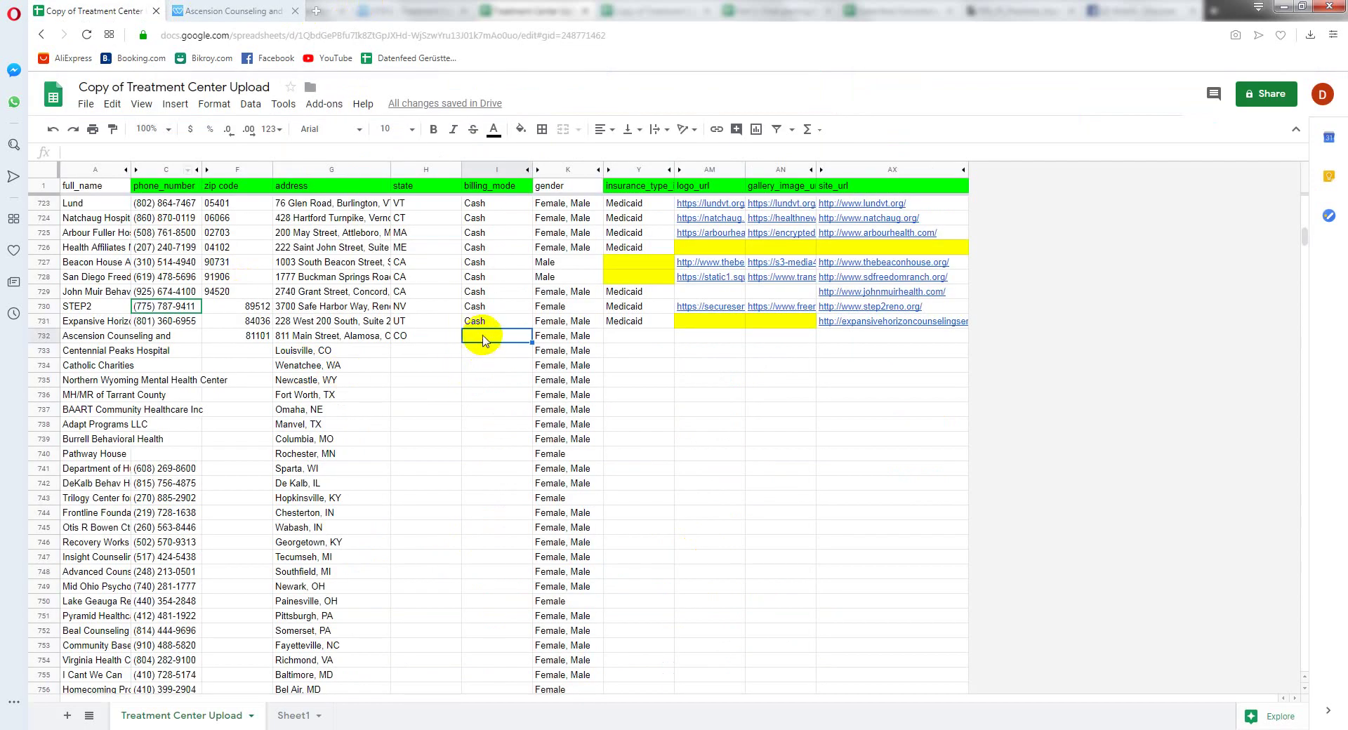
key(ctrl+v)
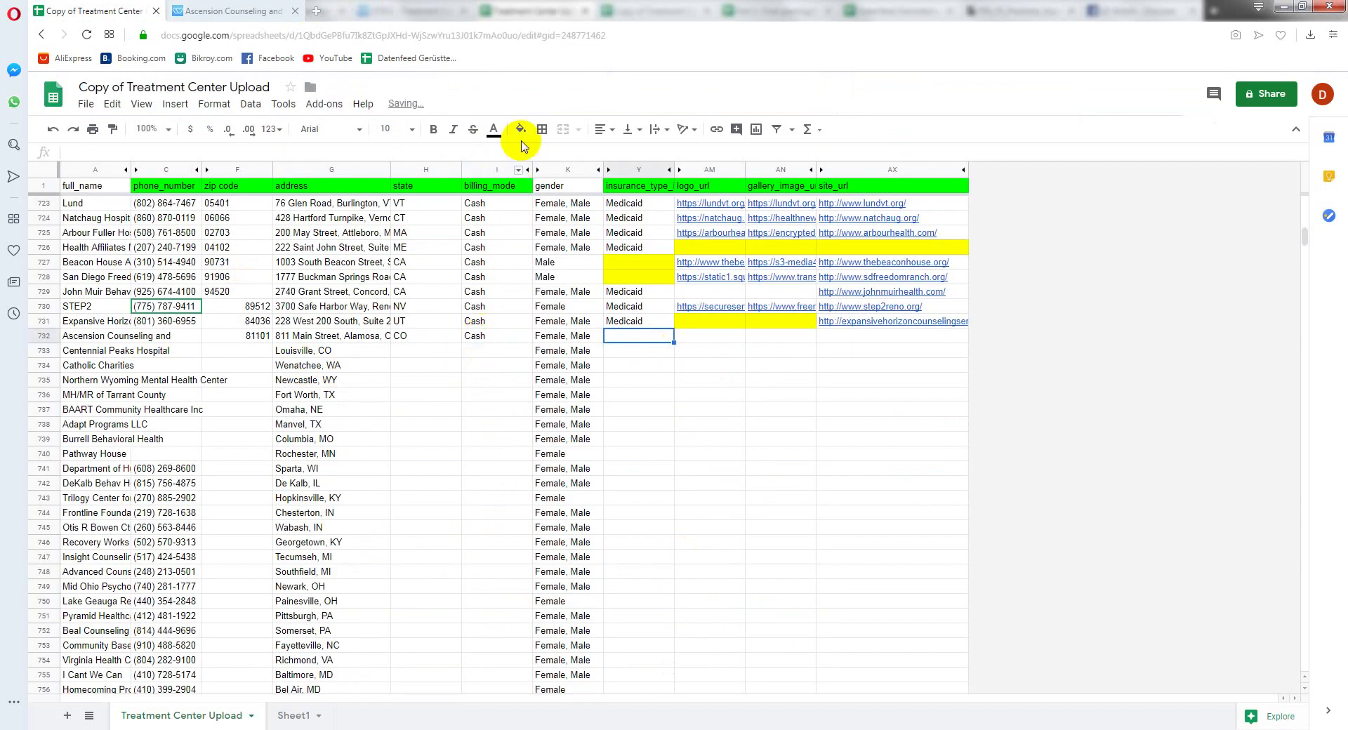
click(520, 128)
click(574, 205)
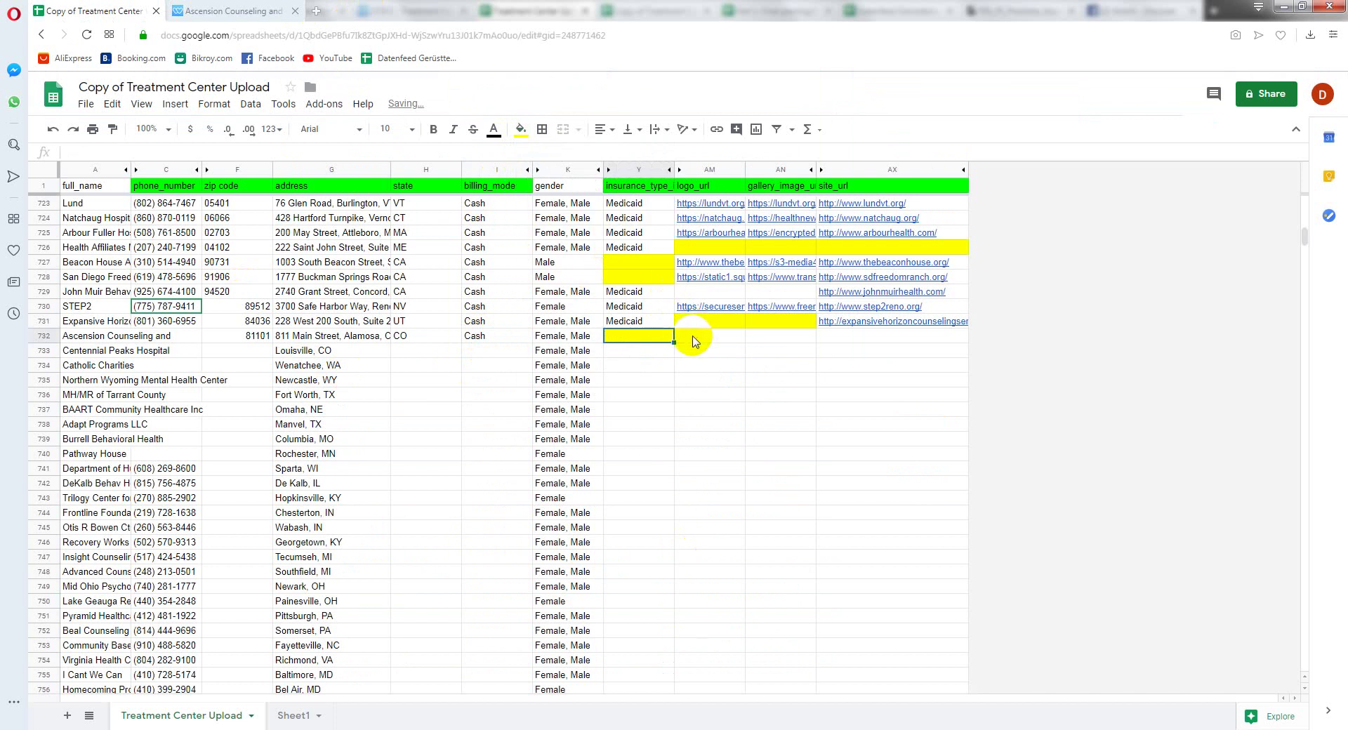
Step: Copy the listing's general phone number into phone cell C732
click(232, 11)
scroll(1008, 258, up, 5)
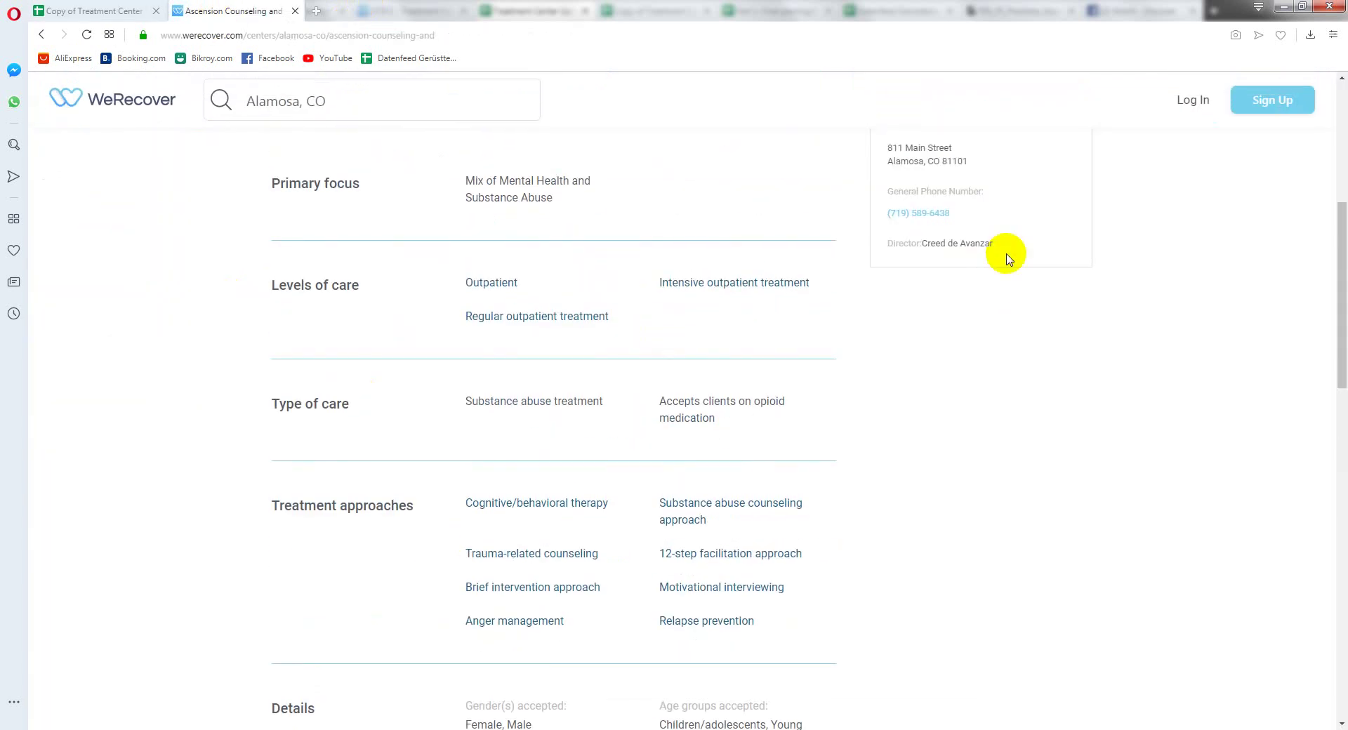
drag(983, 214, 863, 212)
click(91, 10)
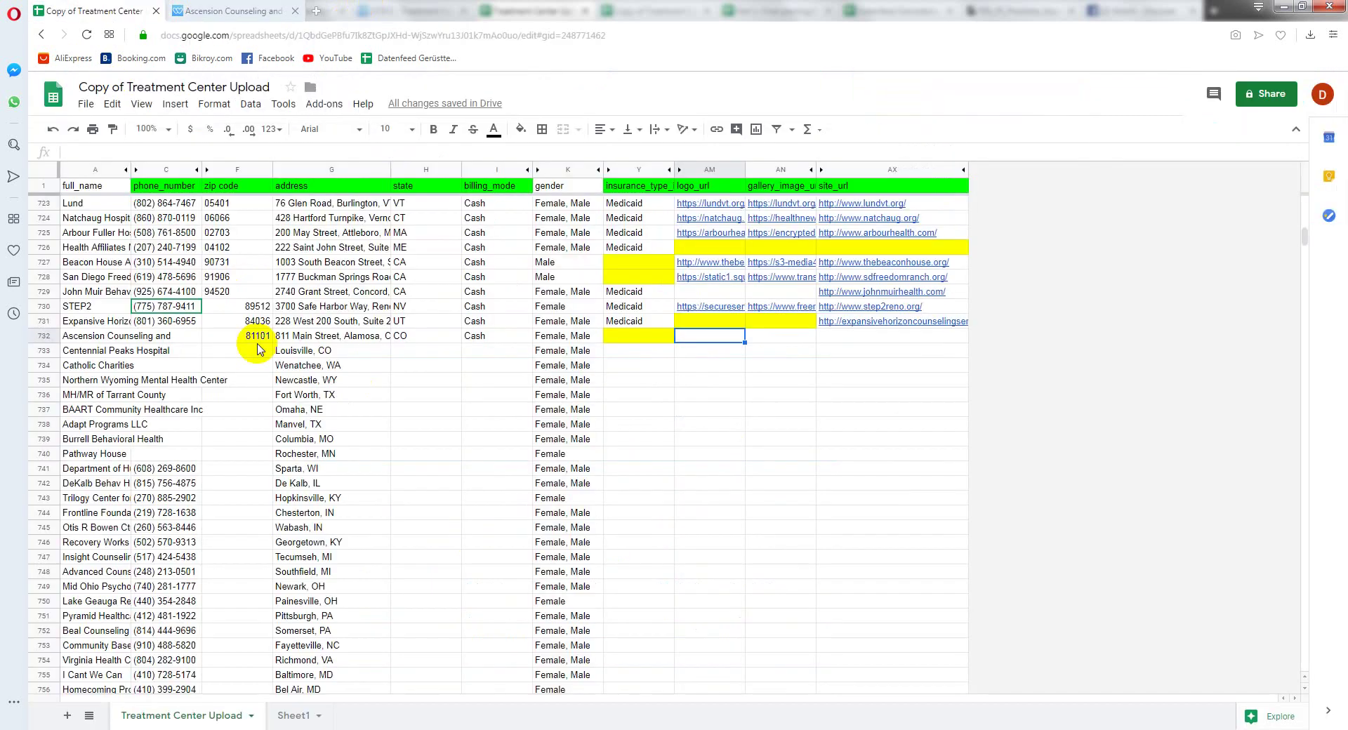
click(179, 335)
key(ctrl+v)
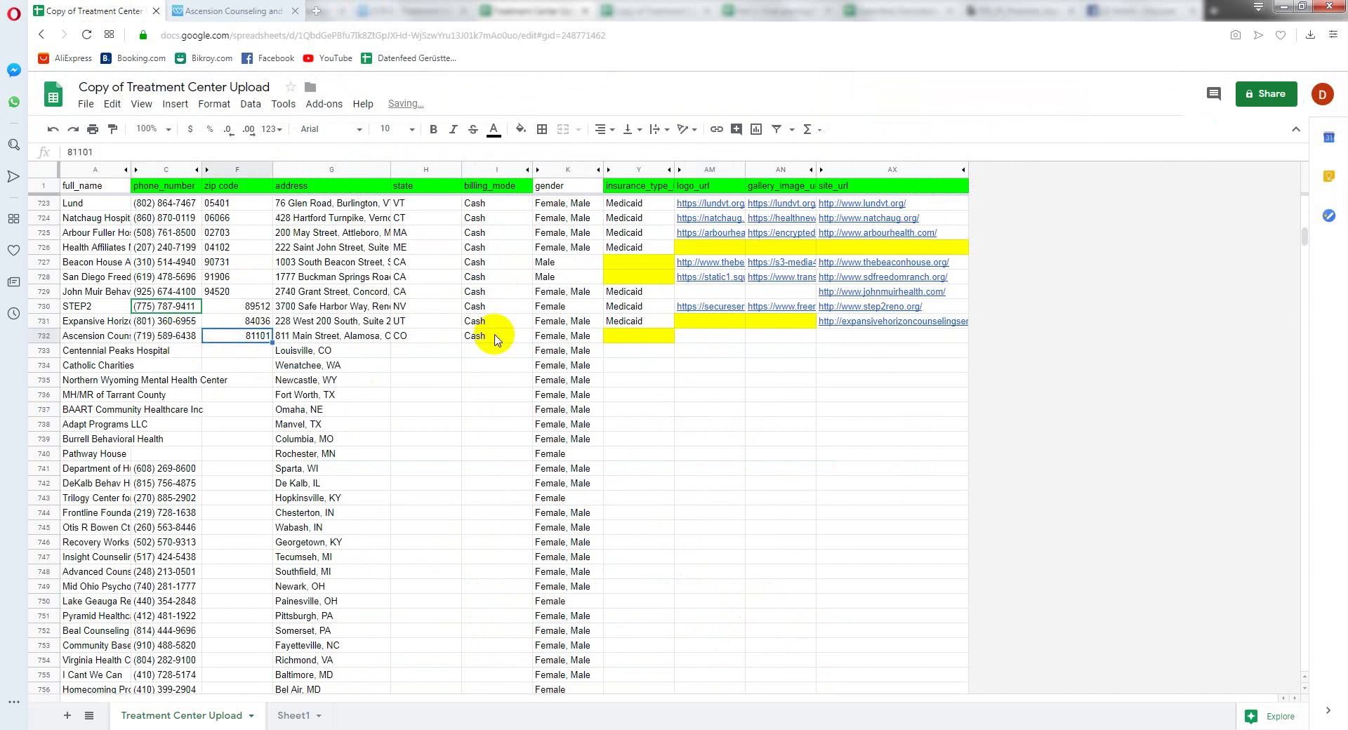
click(719, 340)
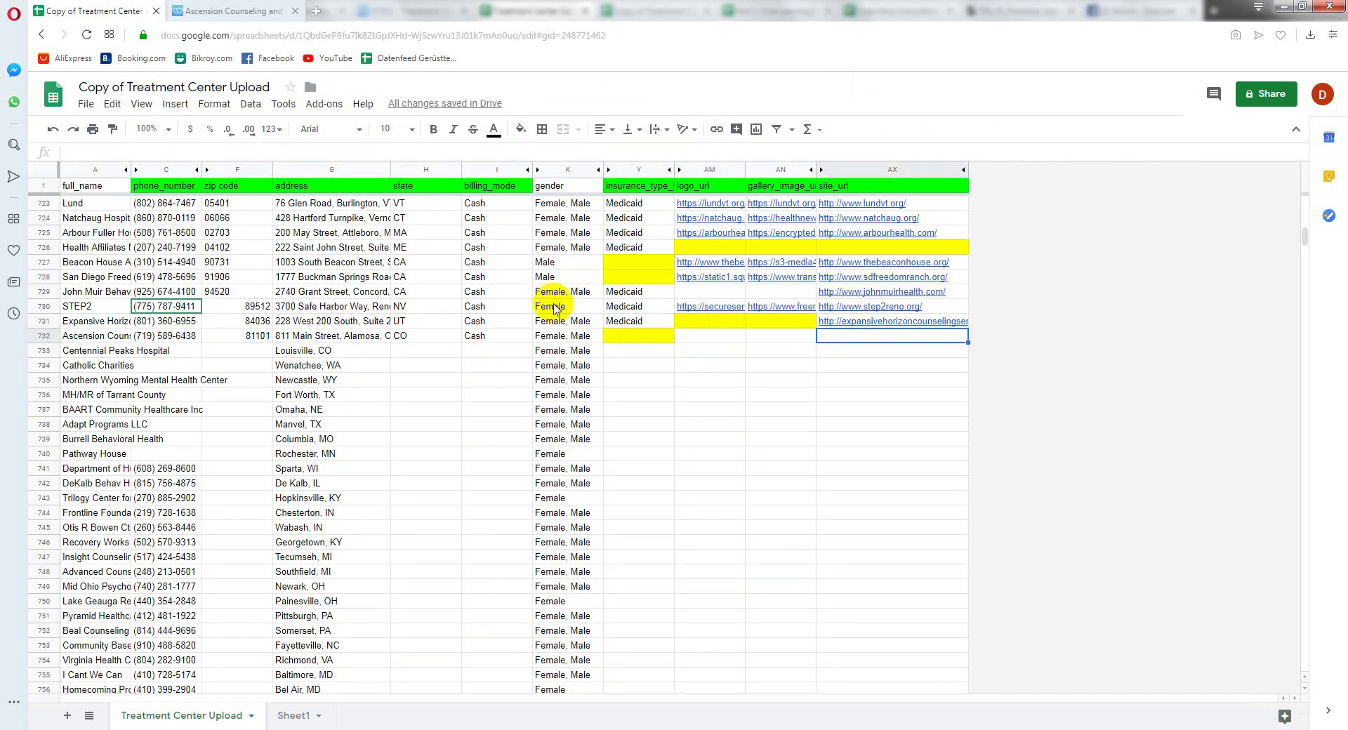
Step: Copy the center's full name title from the WeRecover listing
click(259, 10)
scroll(601, 483, up, 4)
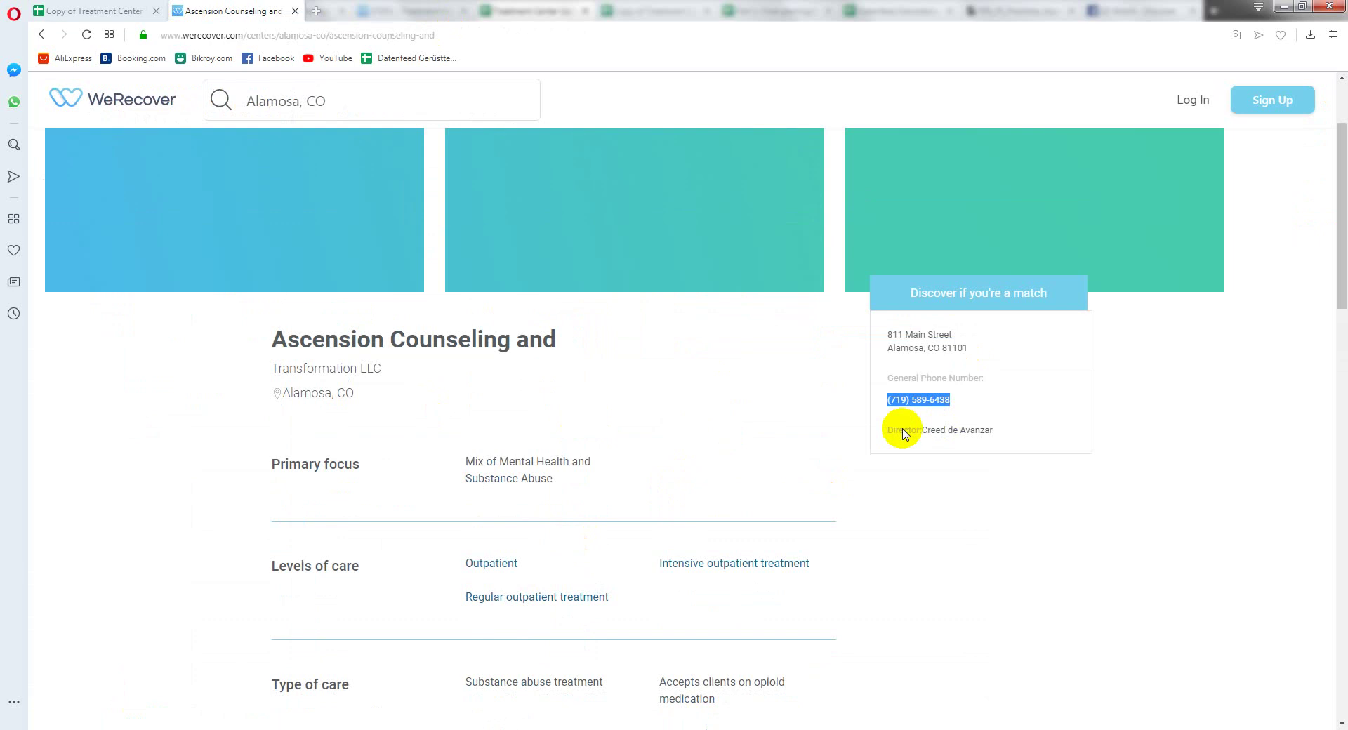
triple_click(276, 358)
key(ctrl+c)
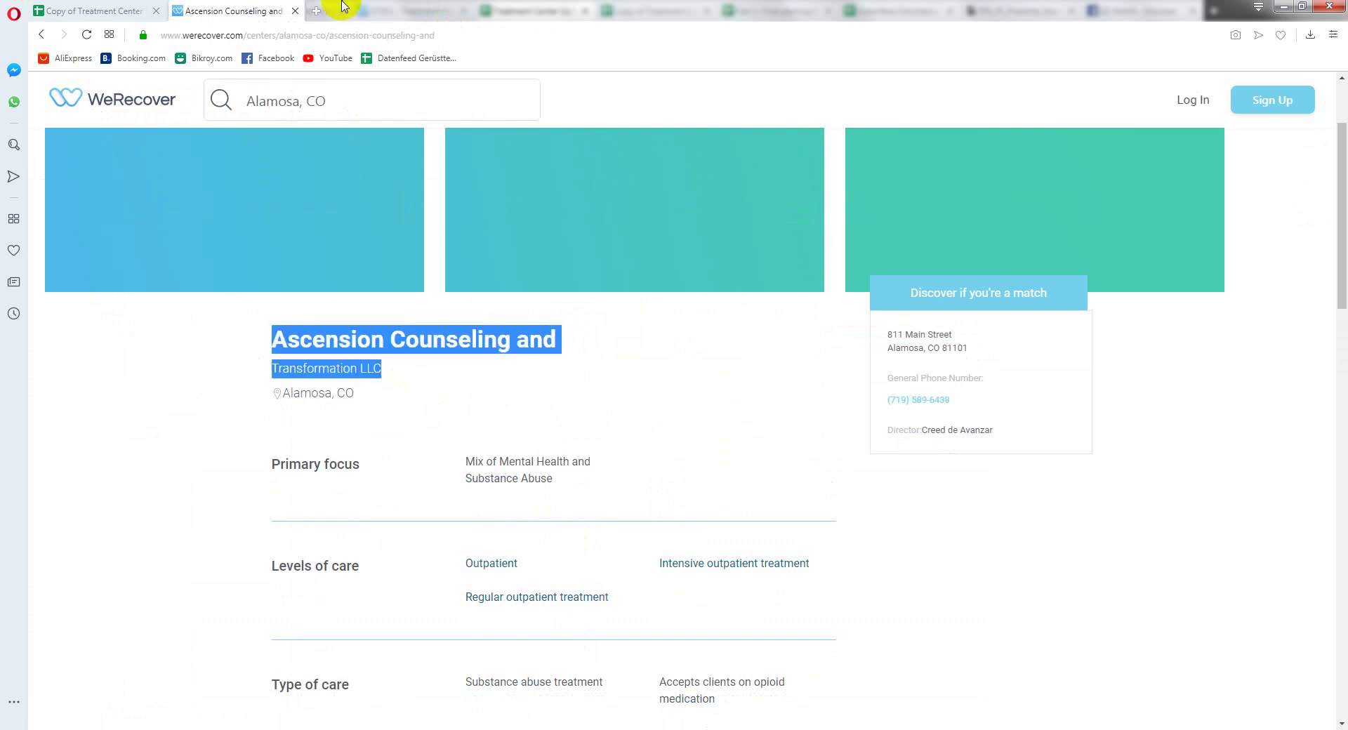
click(318, 12)
Step: Search images of Ascension Counseling and Transformation LLC, then fill cells AM732:AX732 yellow
key(ctrl+v)
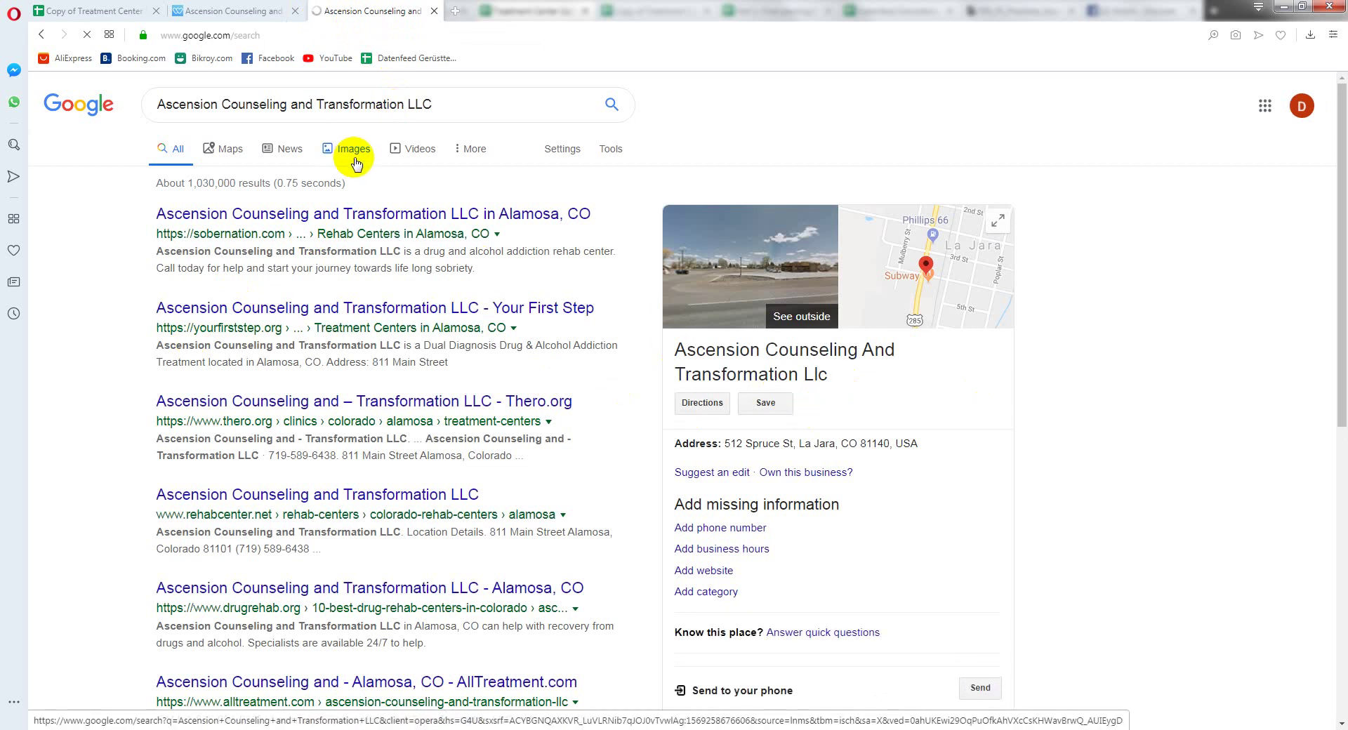
click(354, 150)
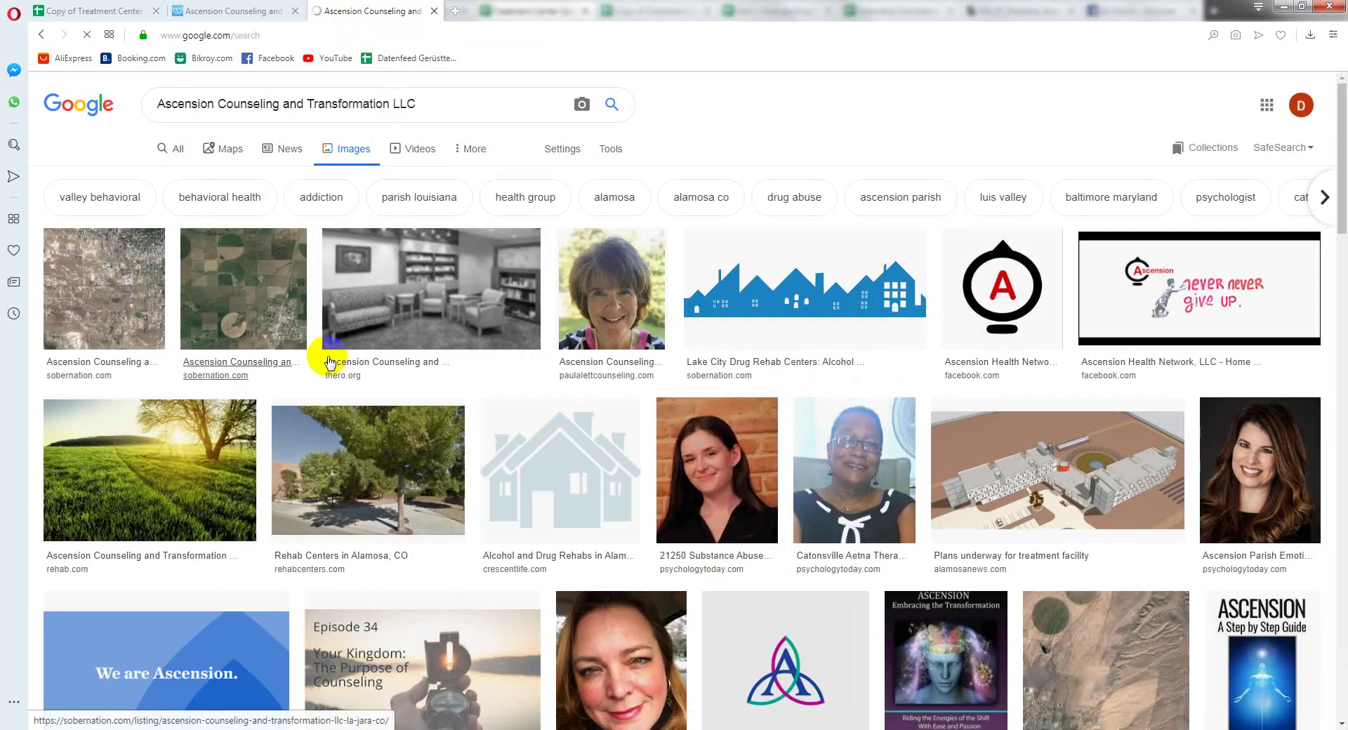
click(133, 9)
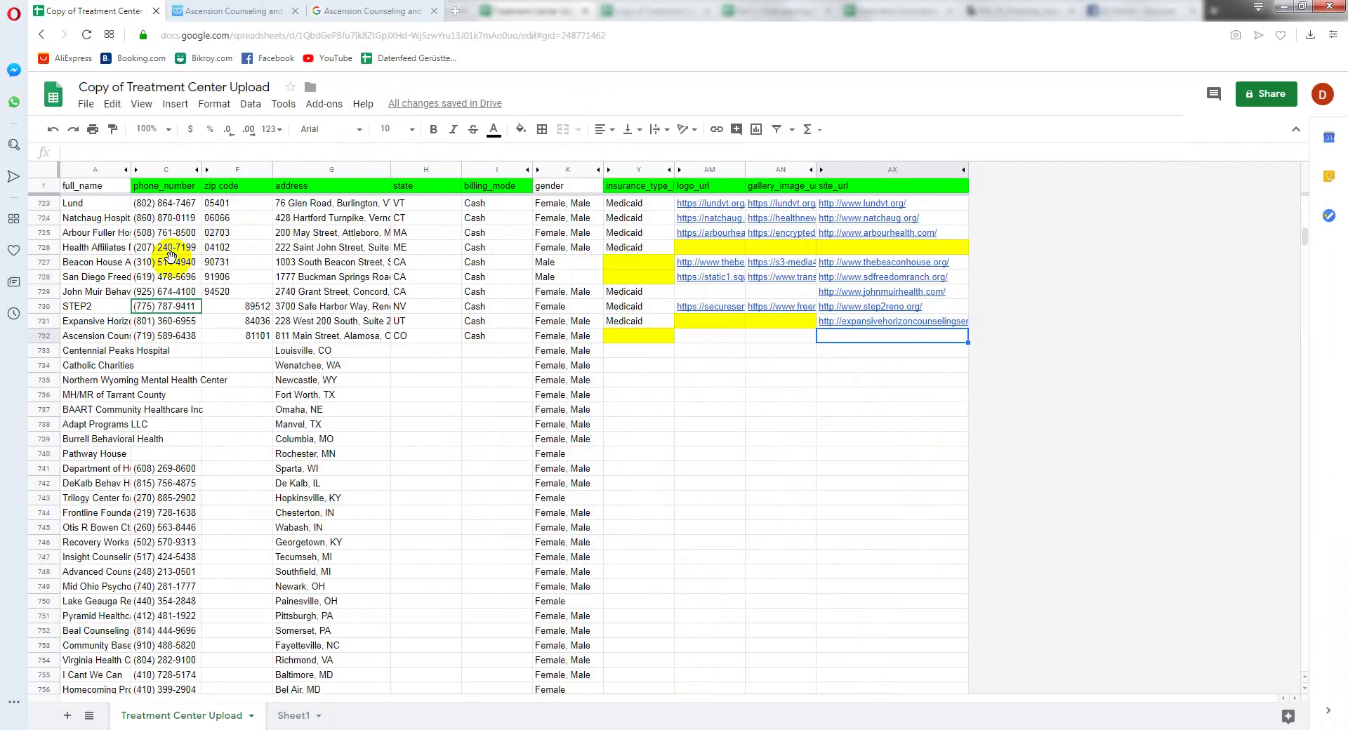
drag(702, 336, 846, 340)
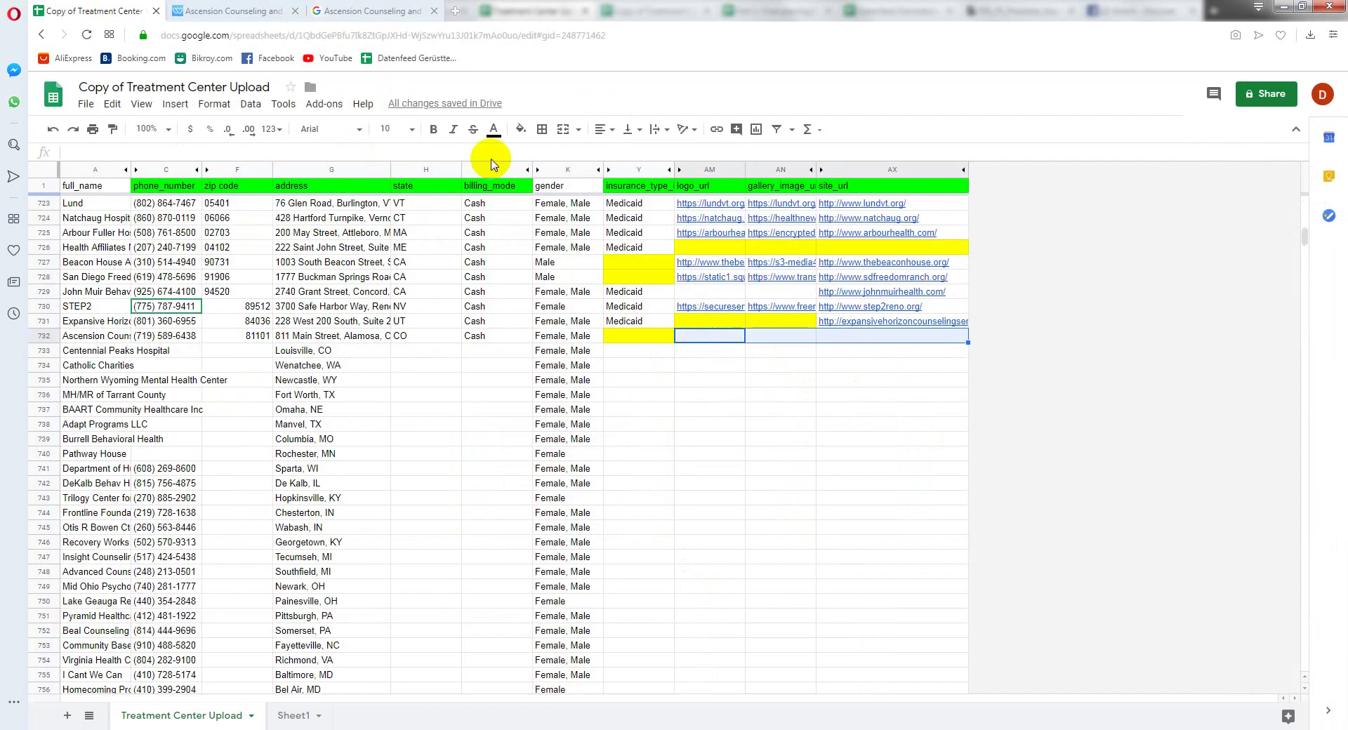
click(520, 129)
click(568, 194)
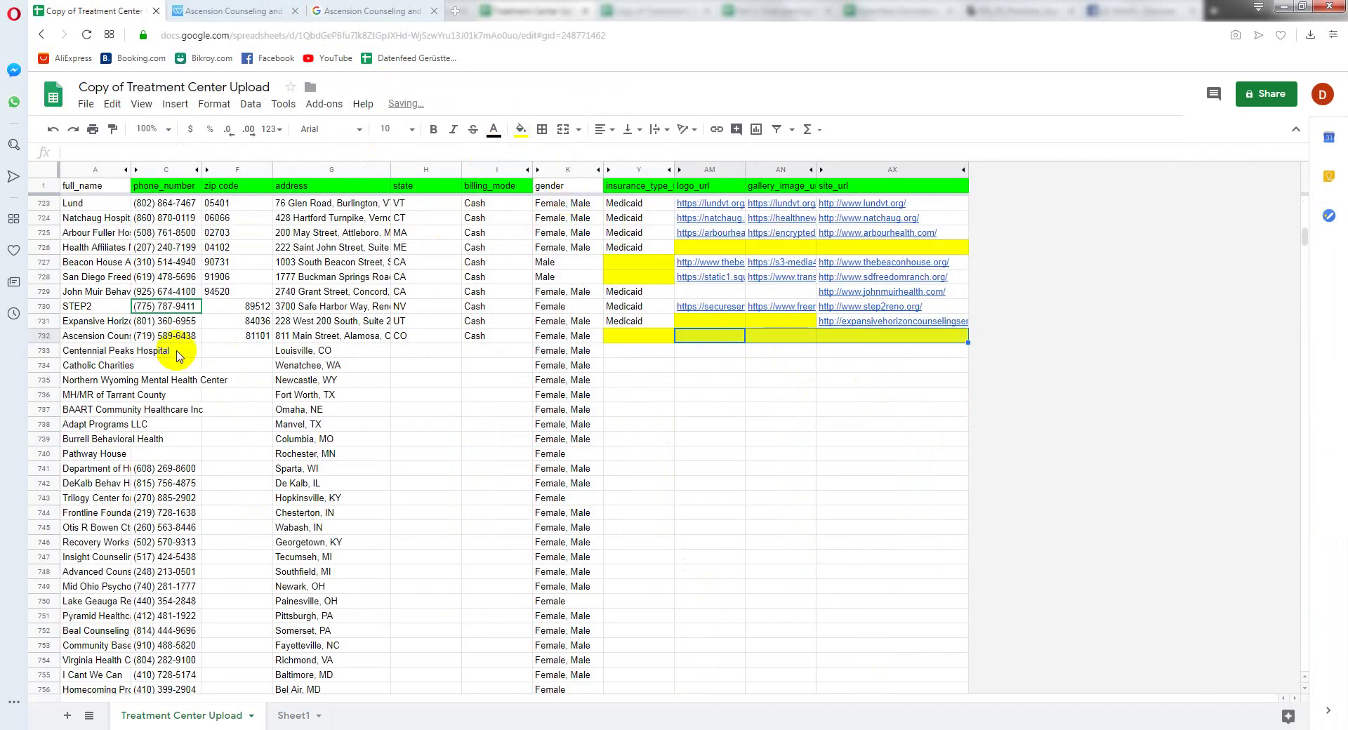
click(114, 353)
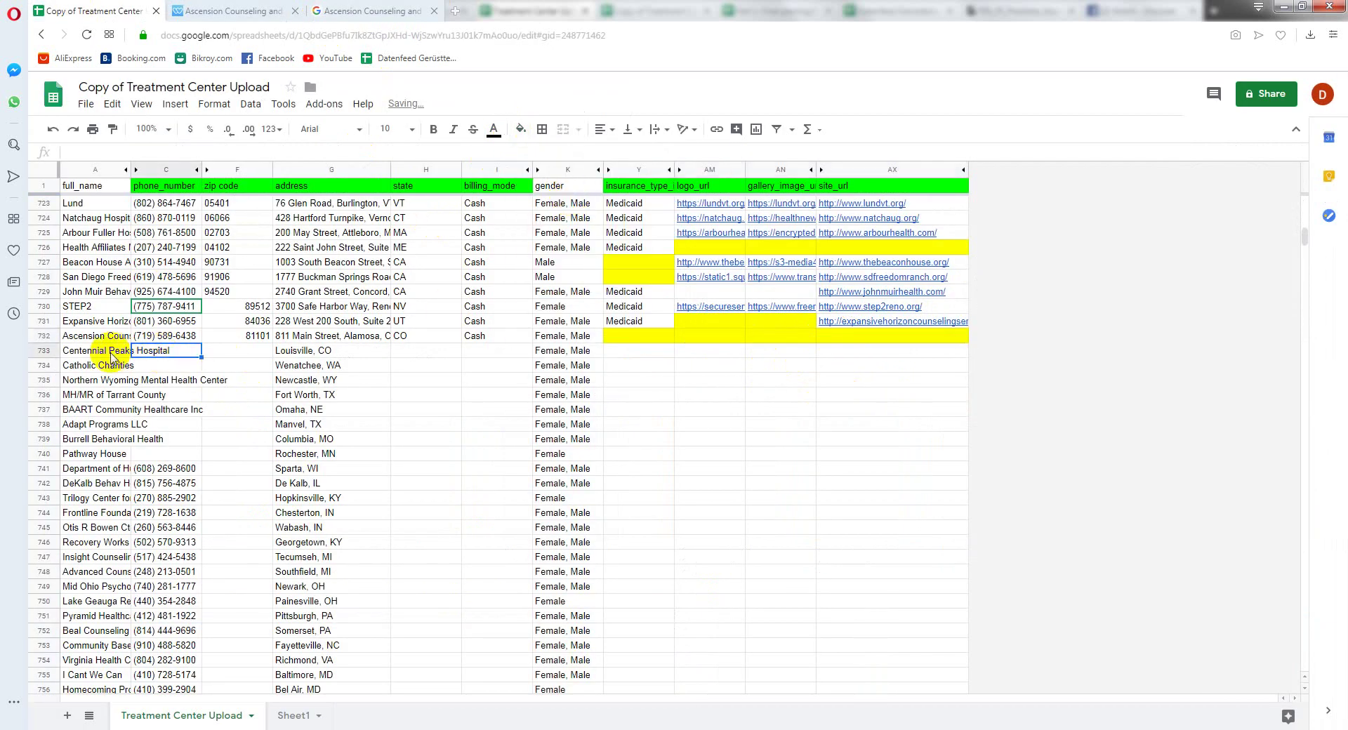
click(235, 10)
Step: Search WeRecover for Centennial Peaks Hospital and open its listing
click(352, 106)
text(Centennial Peaks Hospital)
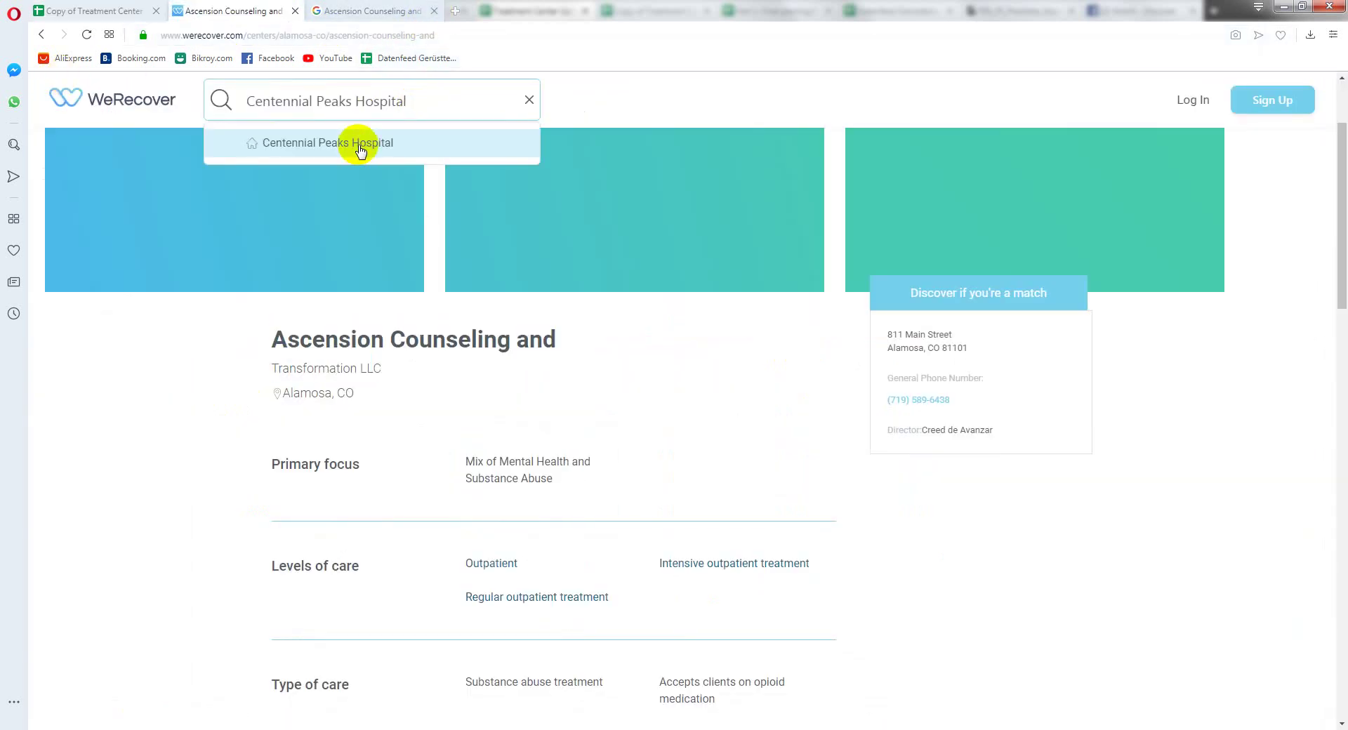
click(359, 142)
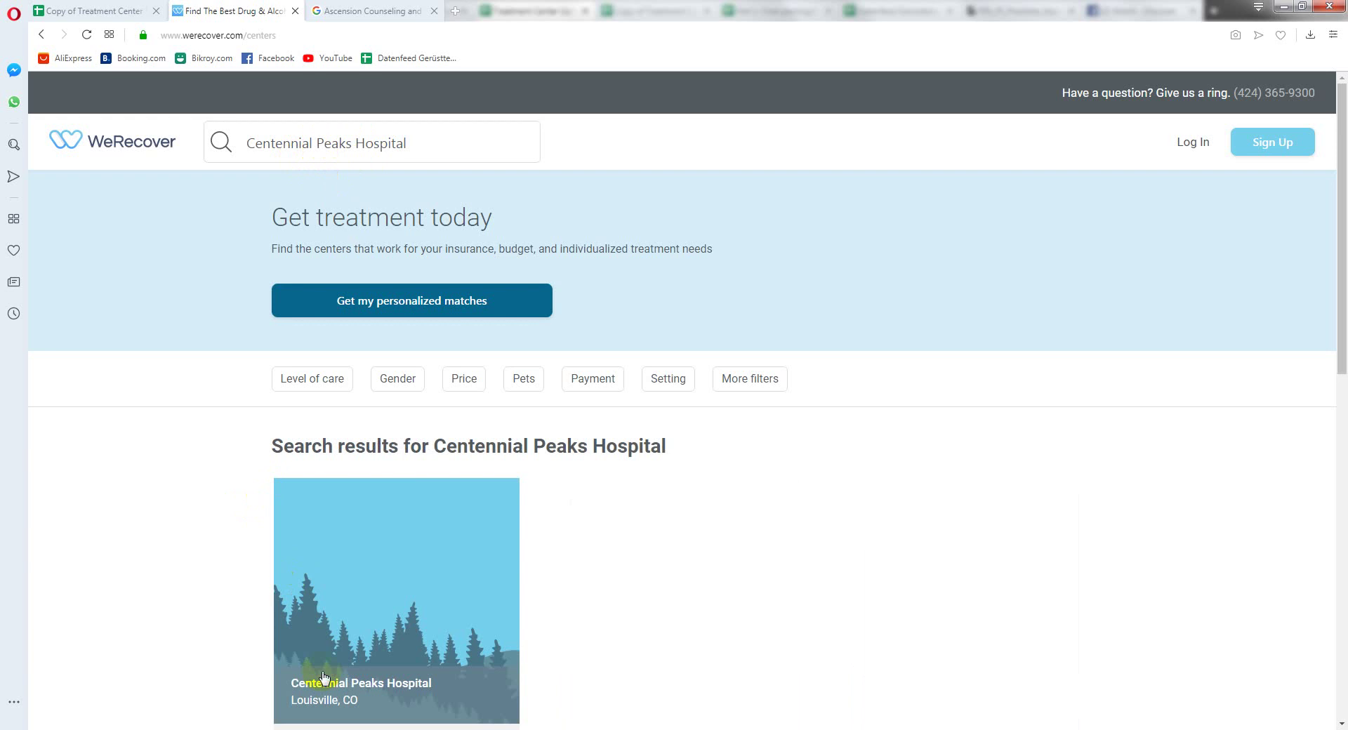
scroll(333, 629, down, 2)
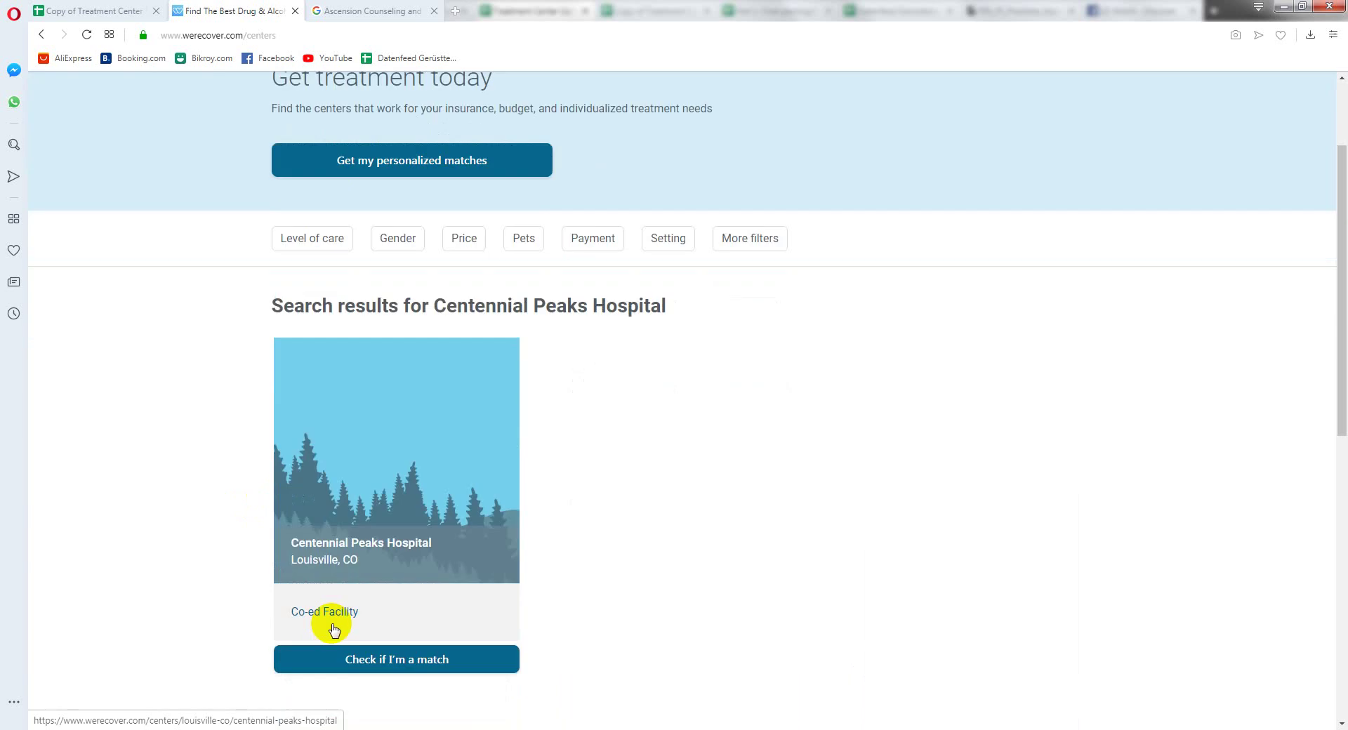
click(69, 10)
click(322, 351)
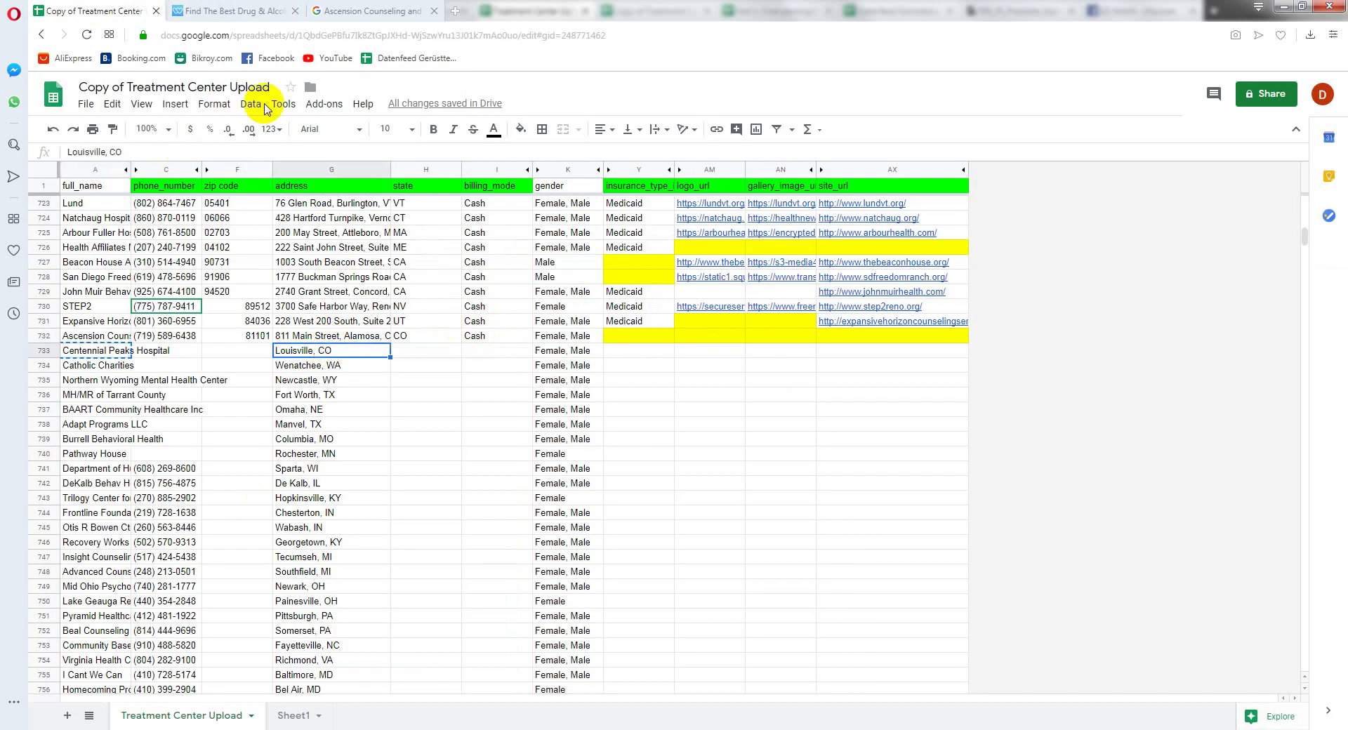
click(259, 7)
click(353, 551)
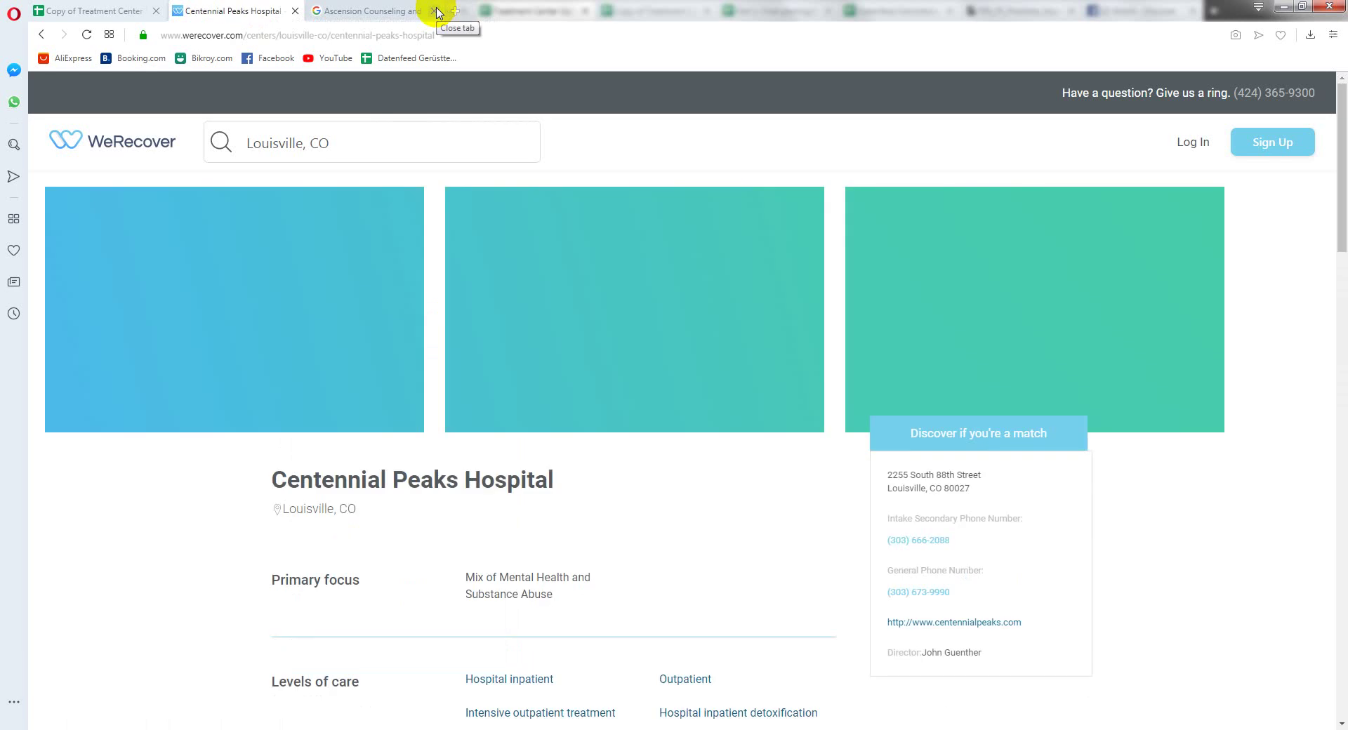
click(436, 10)
drag(971, 491, 883, 475)
key(ctrl+c)
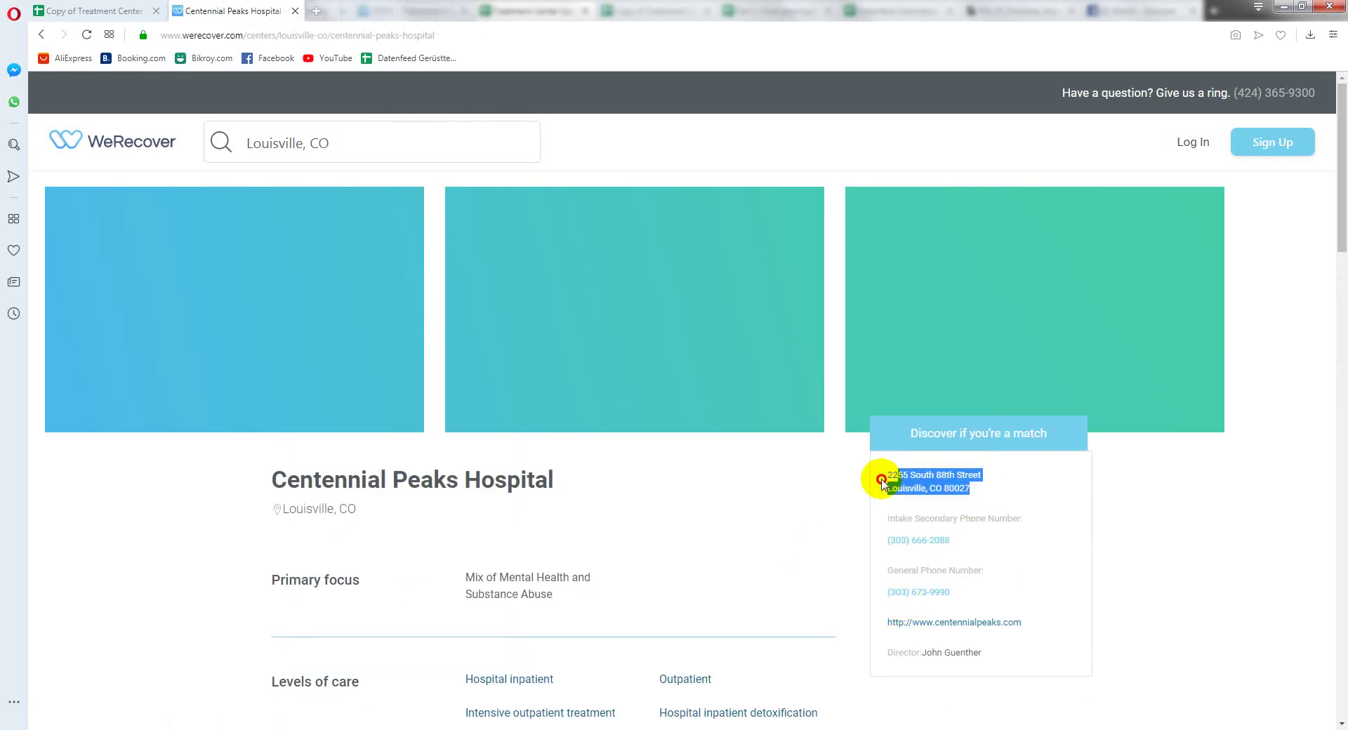
click(85, 10)
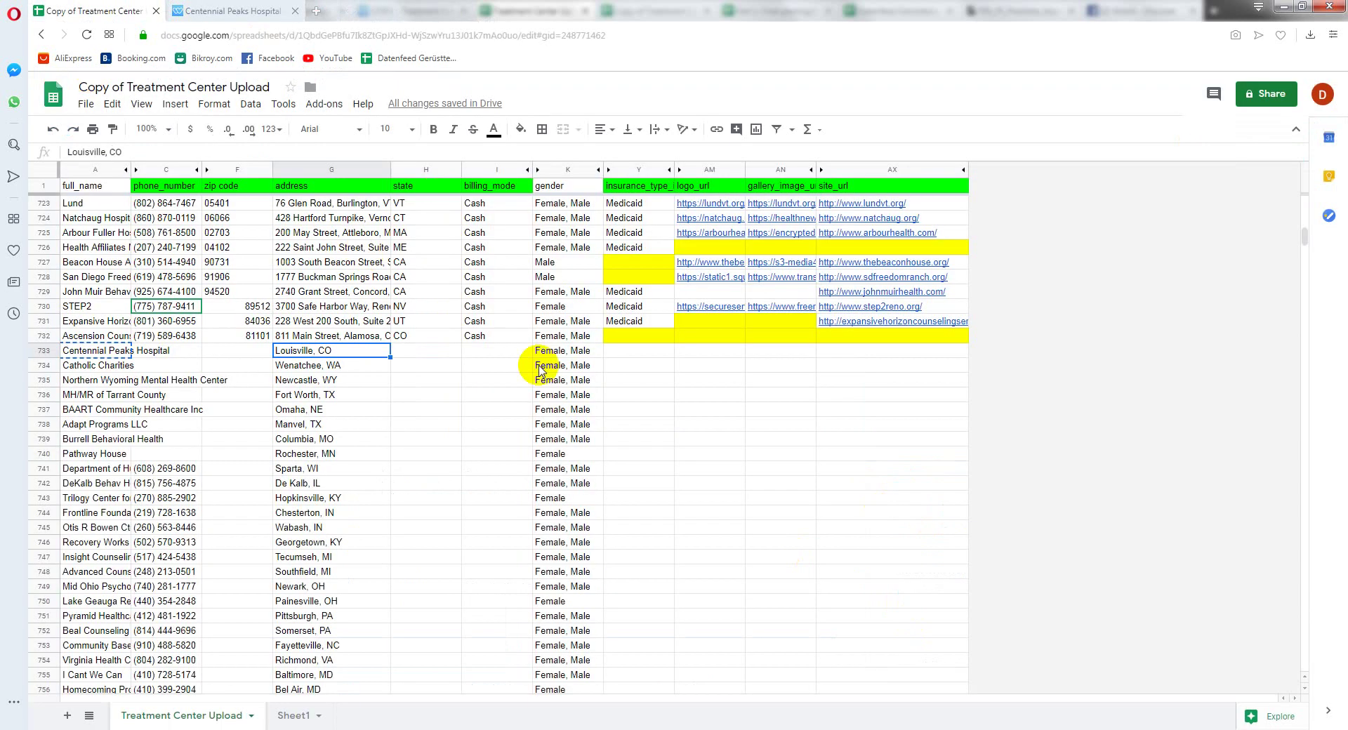
double_click(349, 358)
key(ctrl+a)
key(ctrl+v)
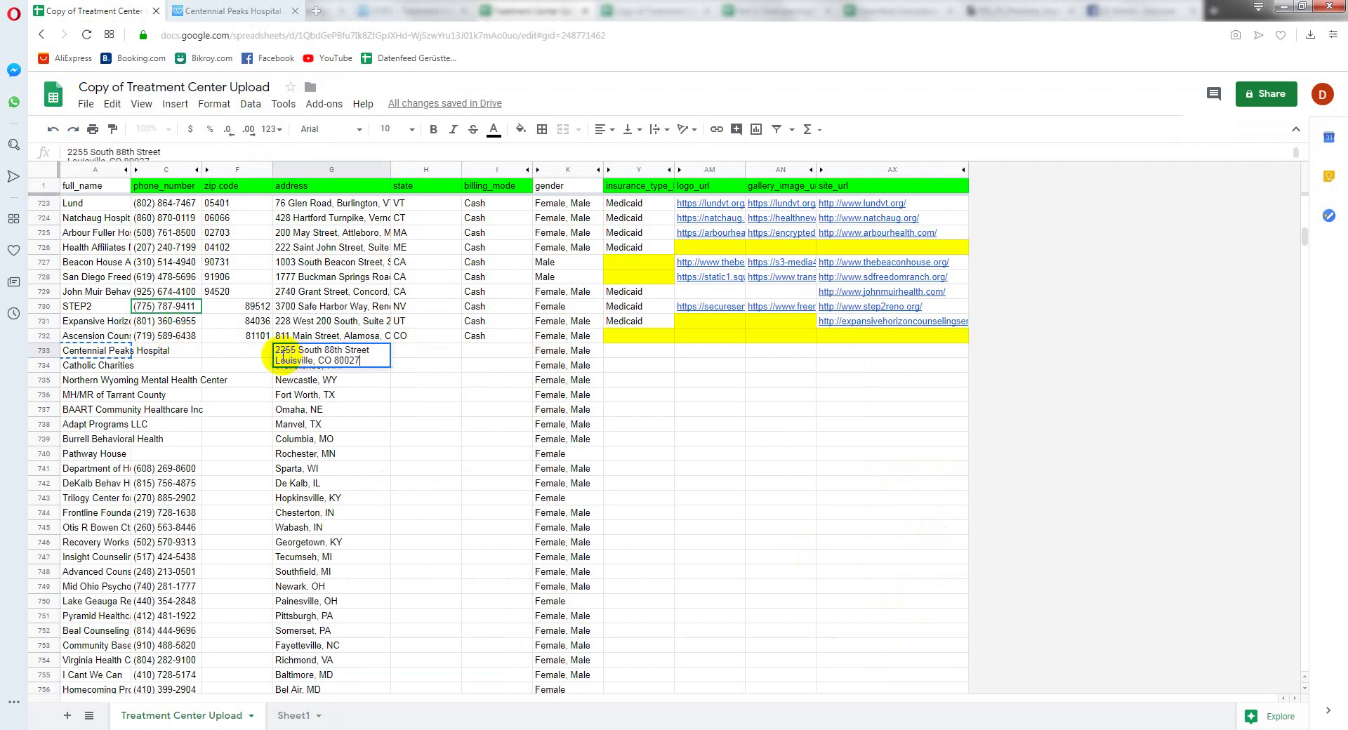
key(BackSpace)
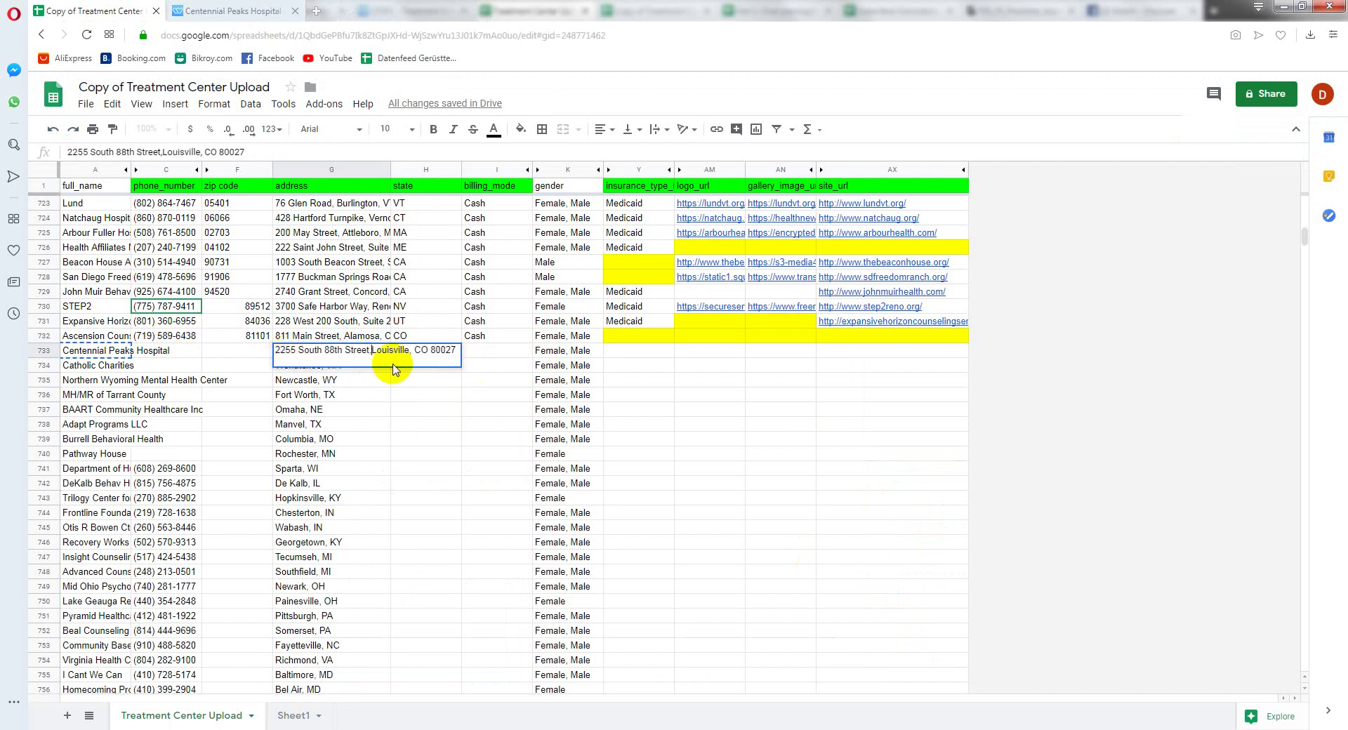
text(,)
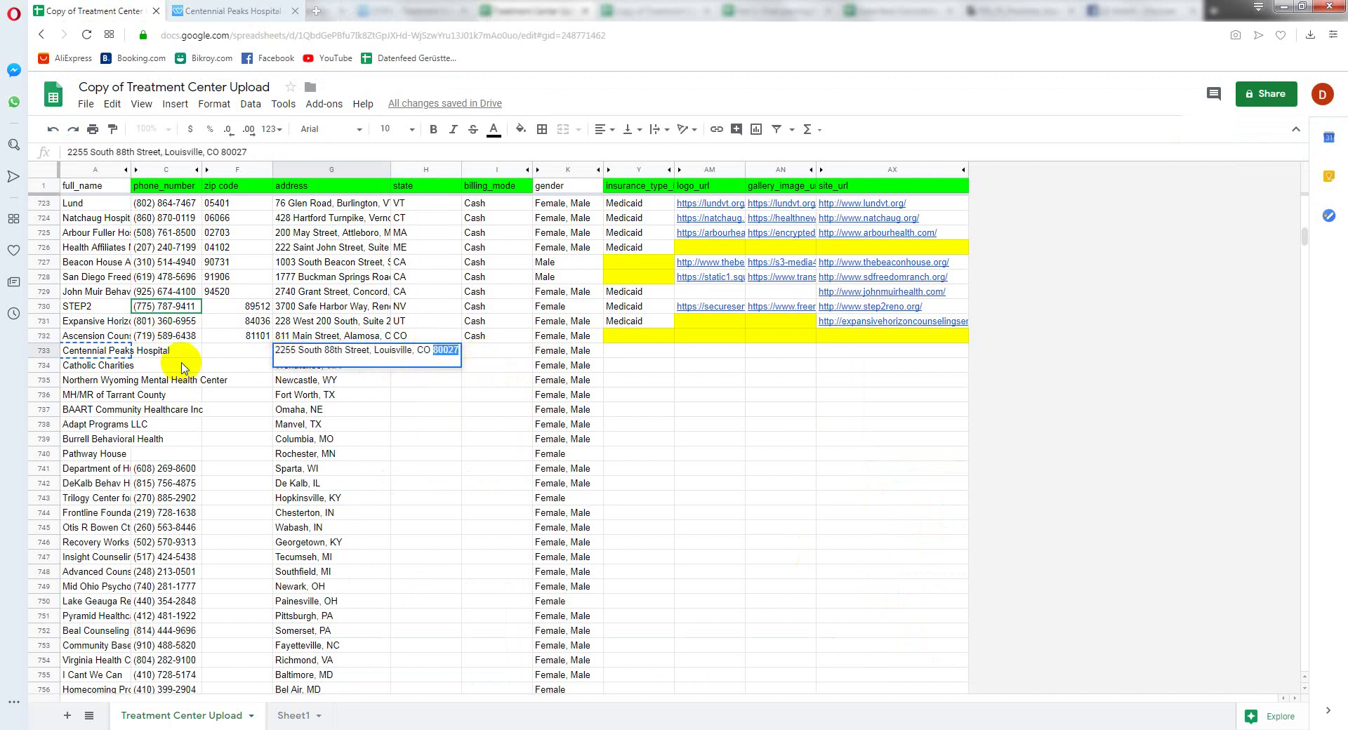
Step: Enter zip code 80027 in F733 and state CO in H733
double_click(214, 348)
text(80027)
click(316, 351)
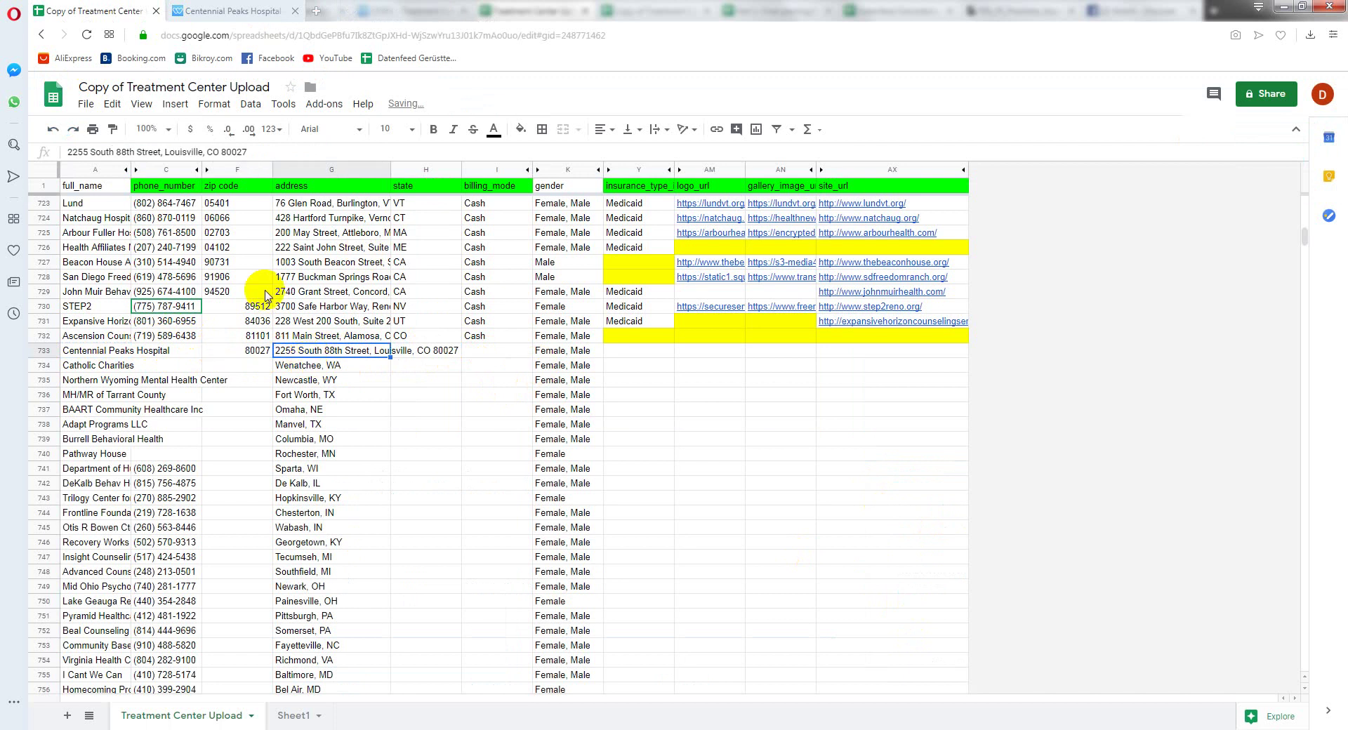
click(431, 348)
click(358, 351)
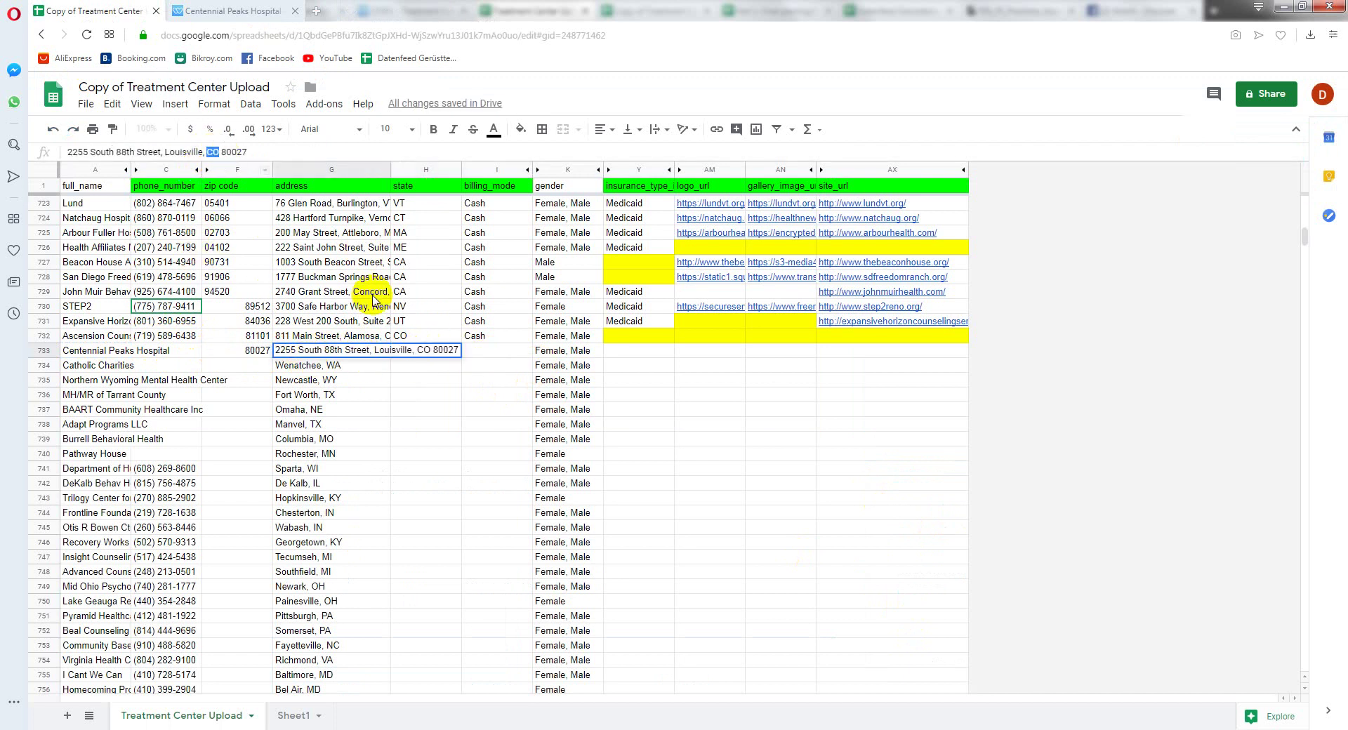
click(422, 365)
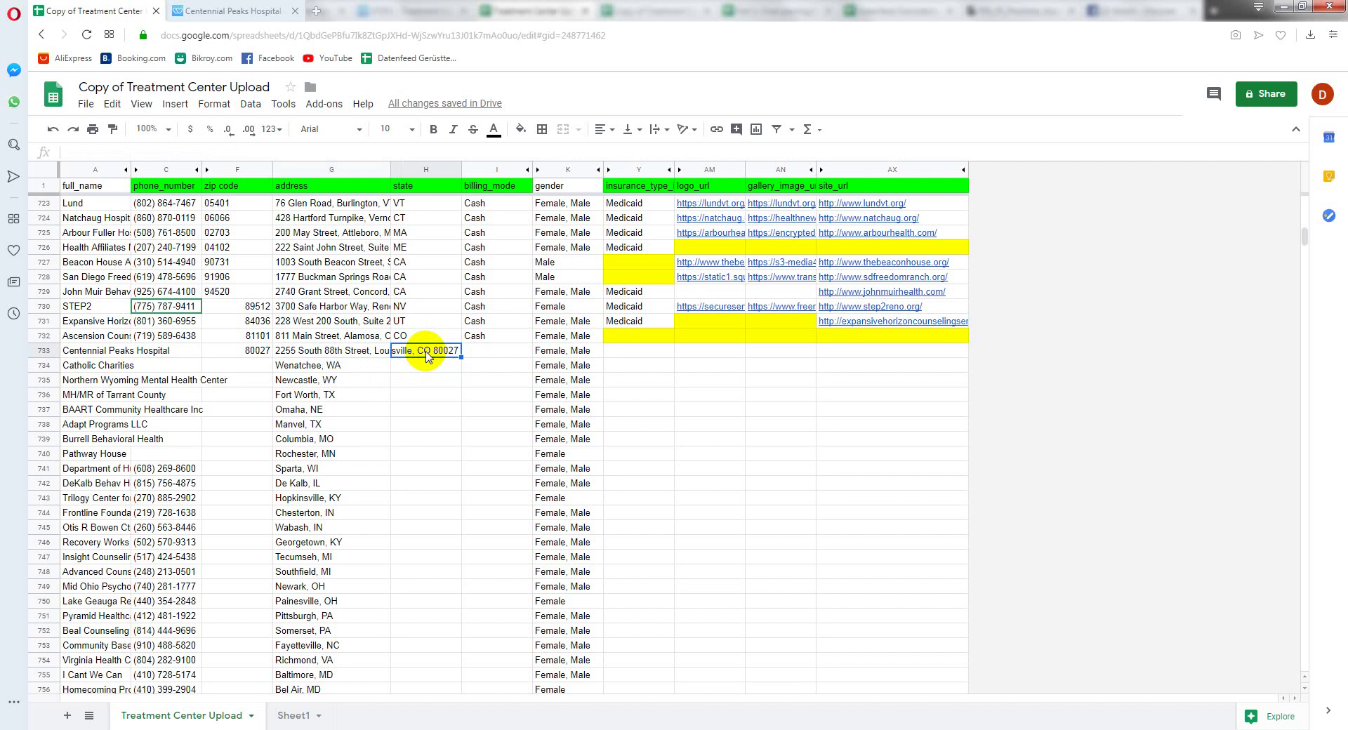
text(CO)
click(476, 352)
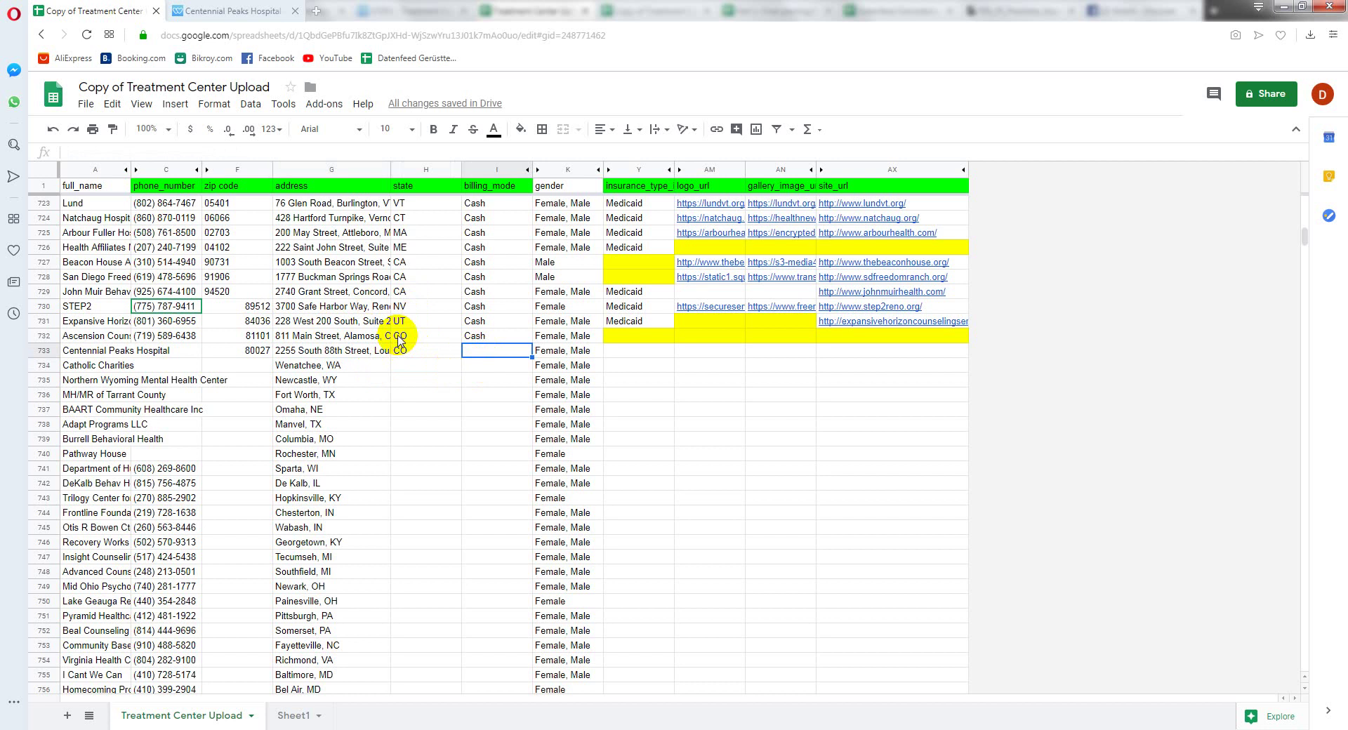
click(219, 10)
right_click(928, 622)
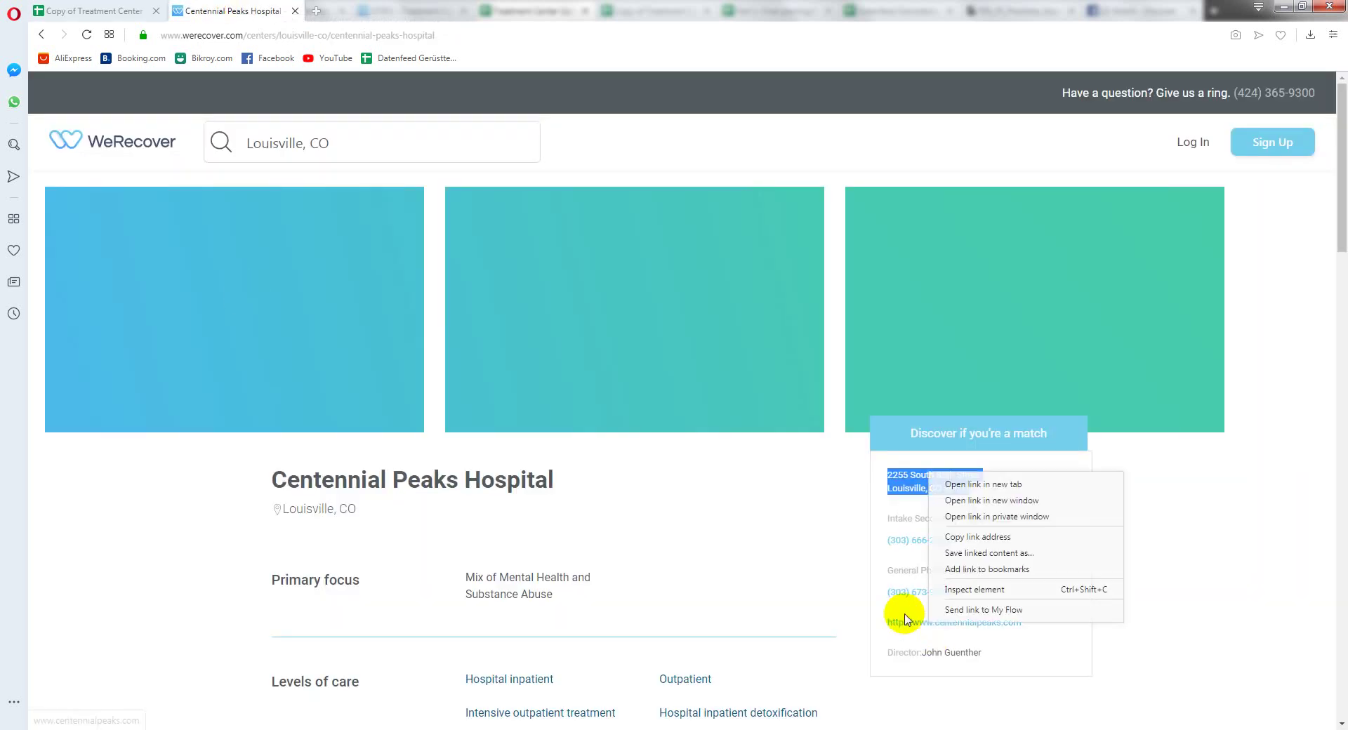
drag(883, 594, 968, 594)
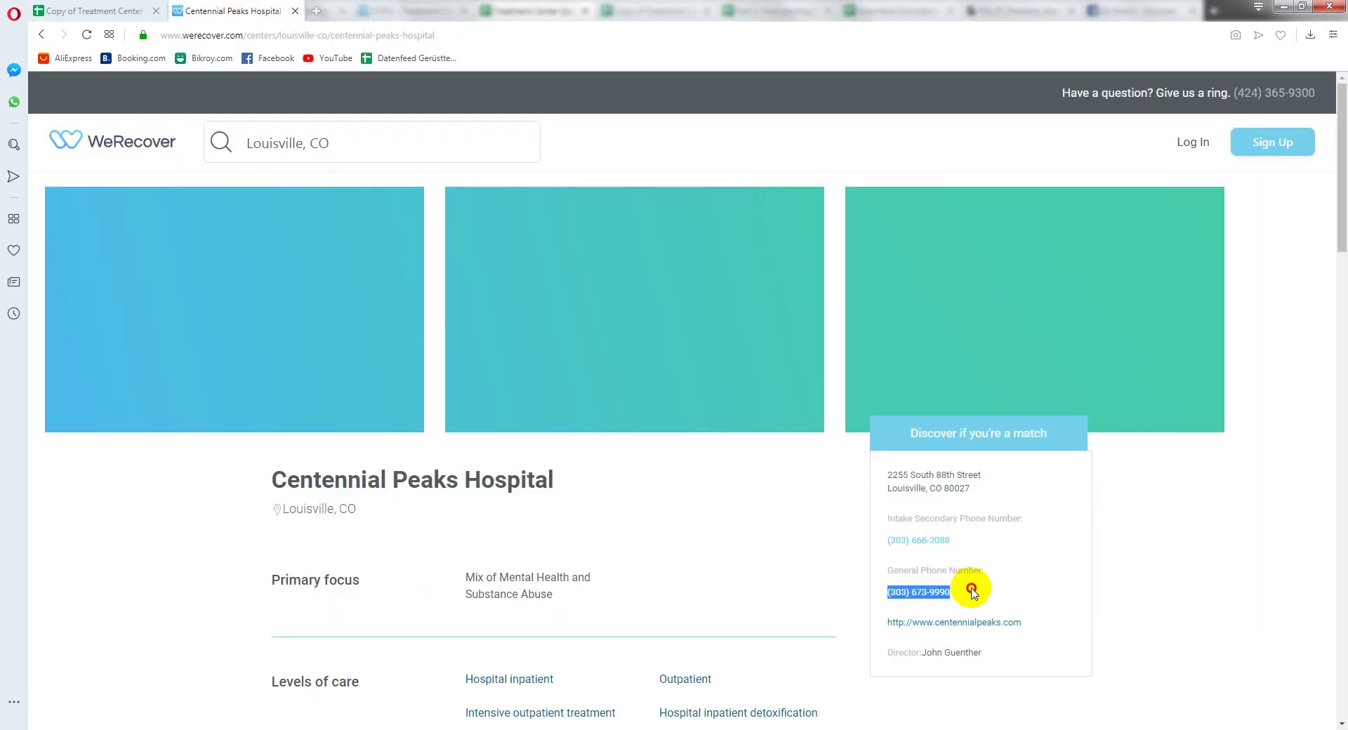
click(99, 10)
double_click(178, 351)
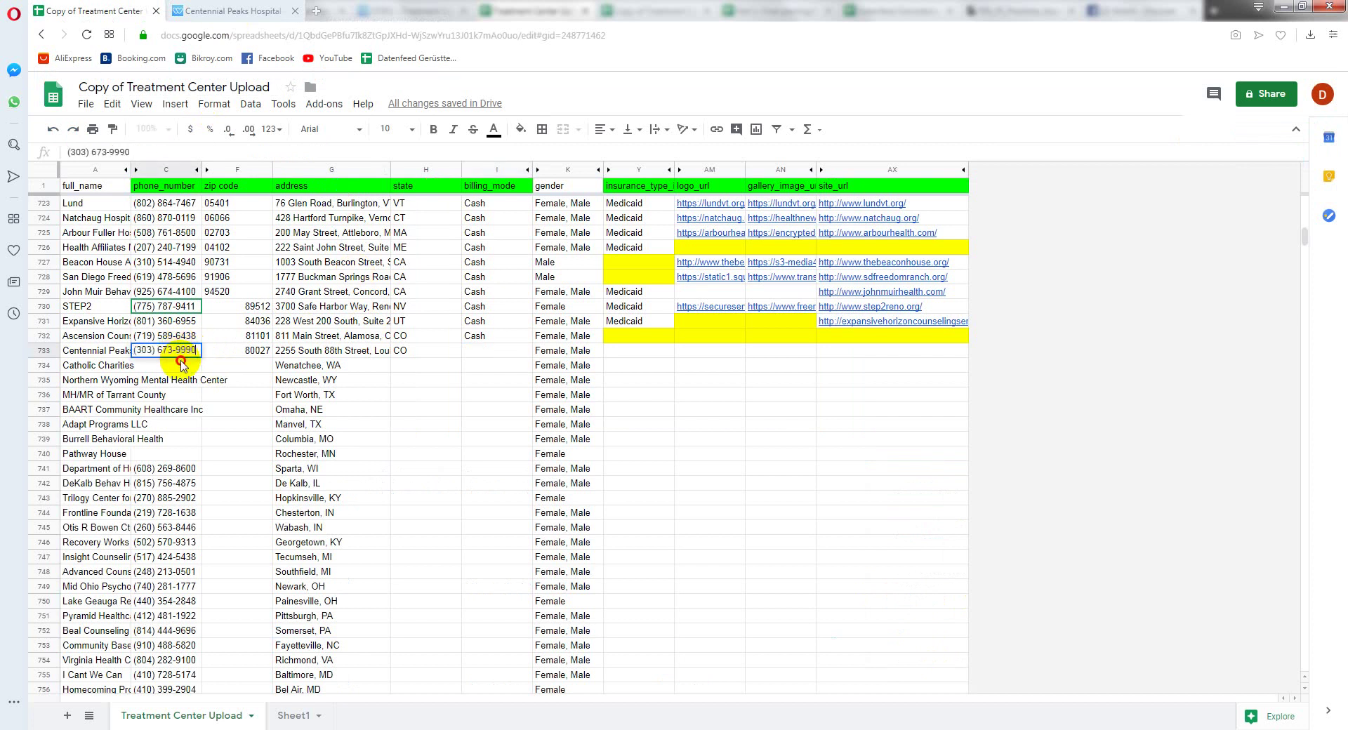
key(Return)
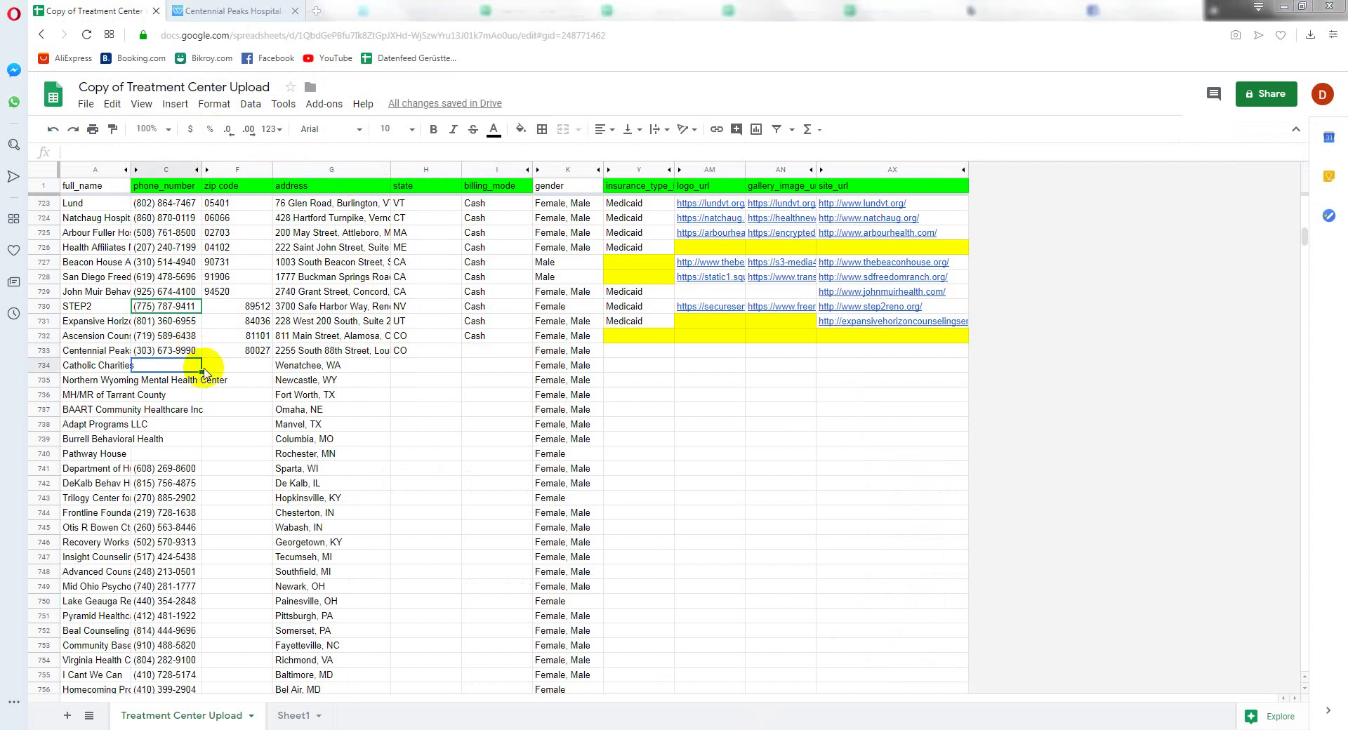
click(179, 351)
Step: Paste 'Cash' from the payment options into billing_mode cell I733
click(418, 355)
click(469, 355)
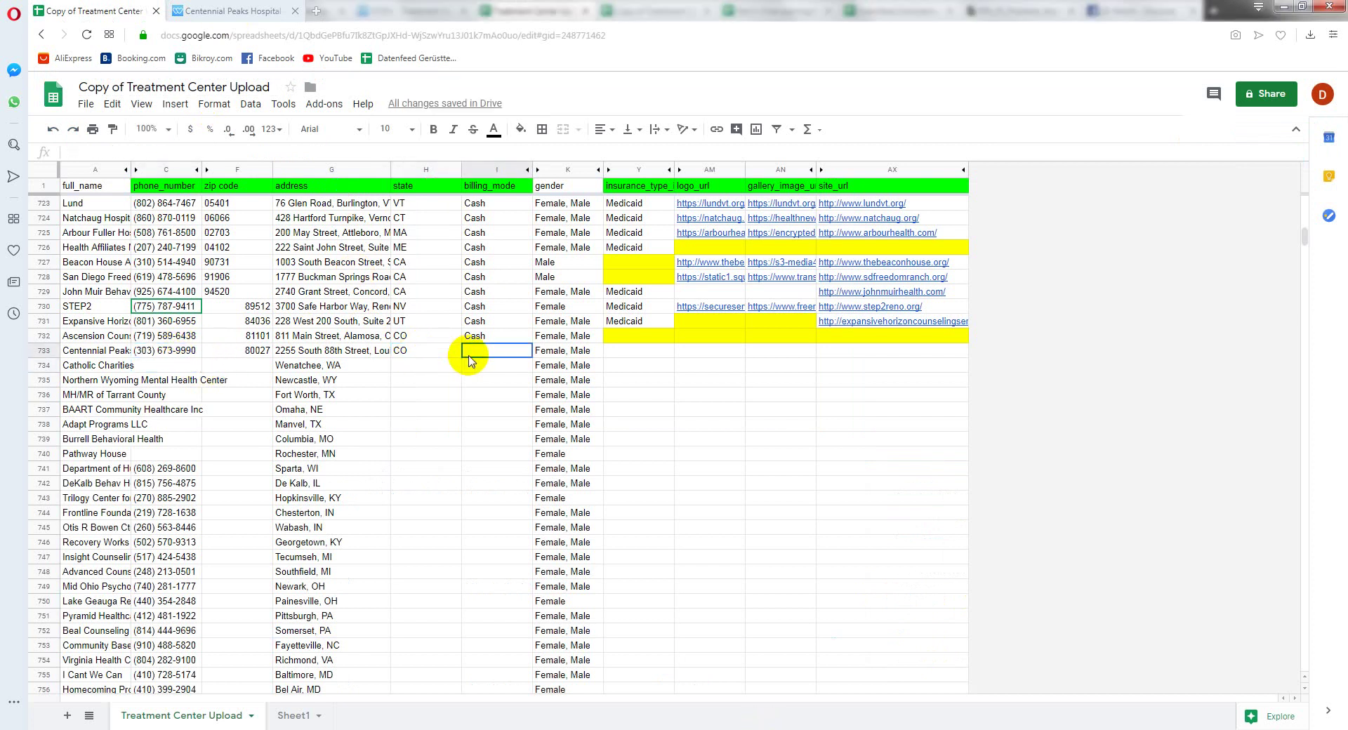
click(232, 11)
scroll(370, 631, down, 5)
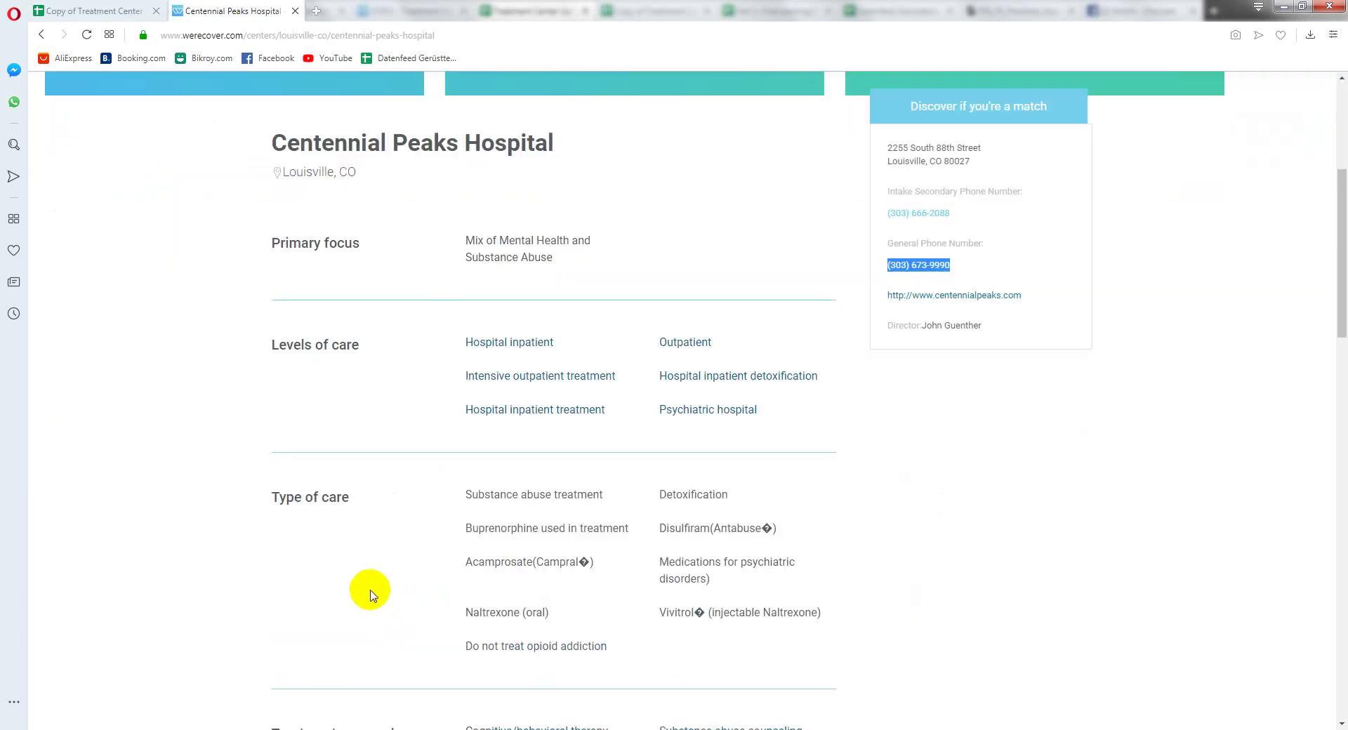
scroll(374, 590, down, 2)
scroll(391, 578, down, 2)
scroll(481, 512, down, 3)
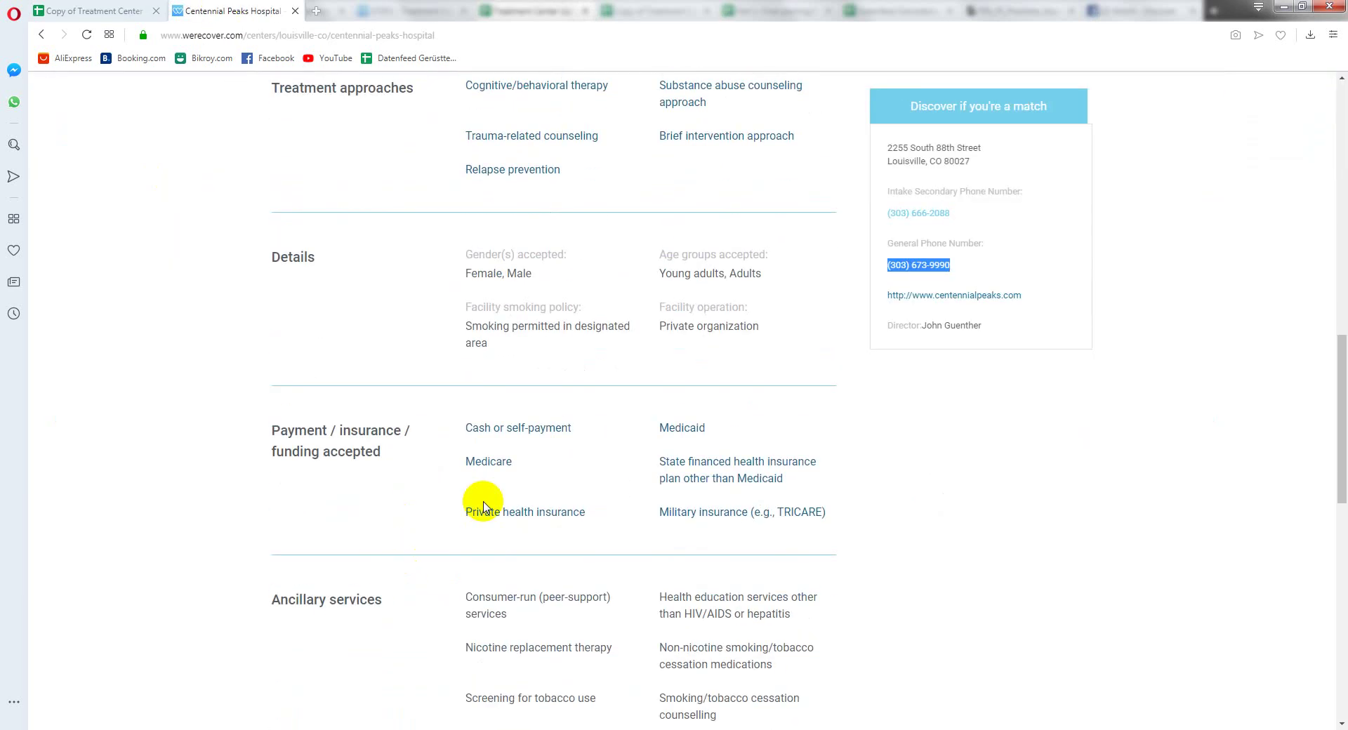
drag(466, 424, 495, 429)
key(ctrl+c)
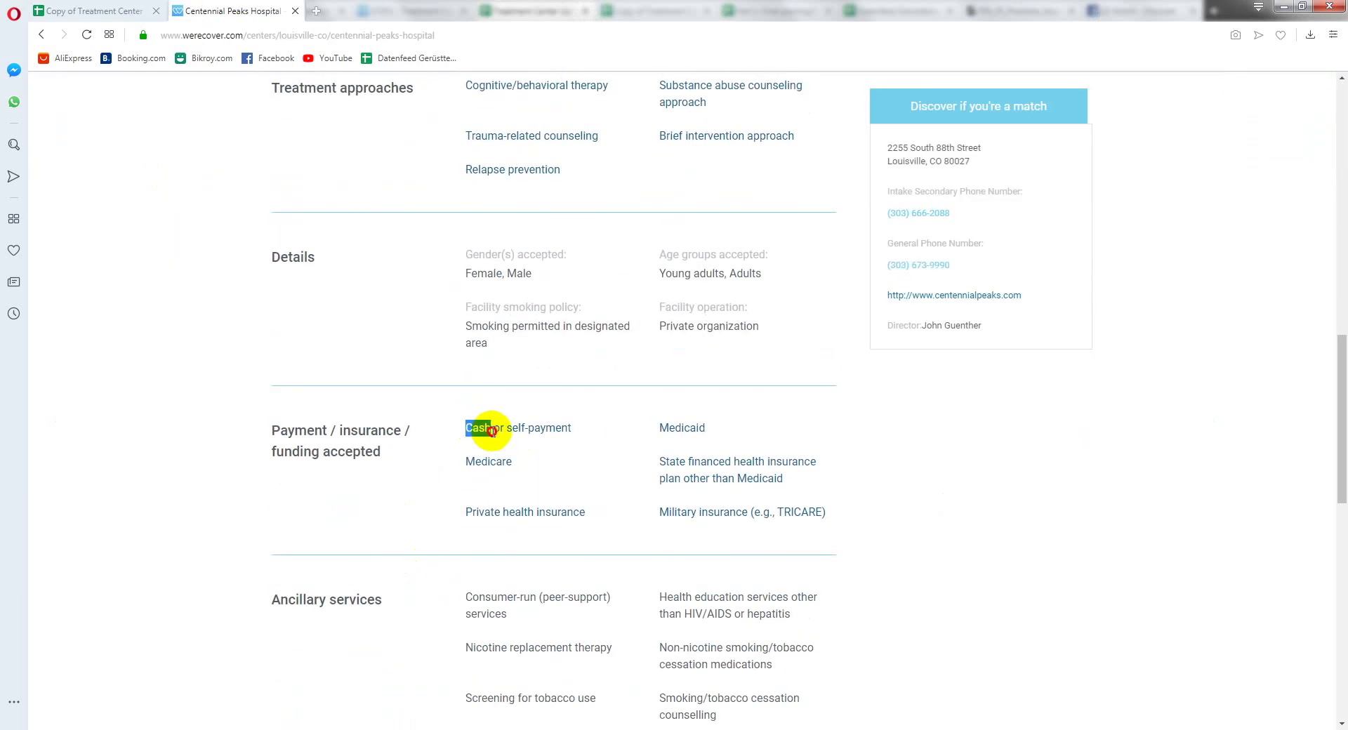
click(91, 11)
click(483, 353)
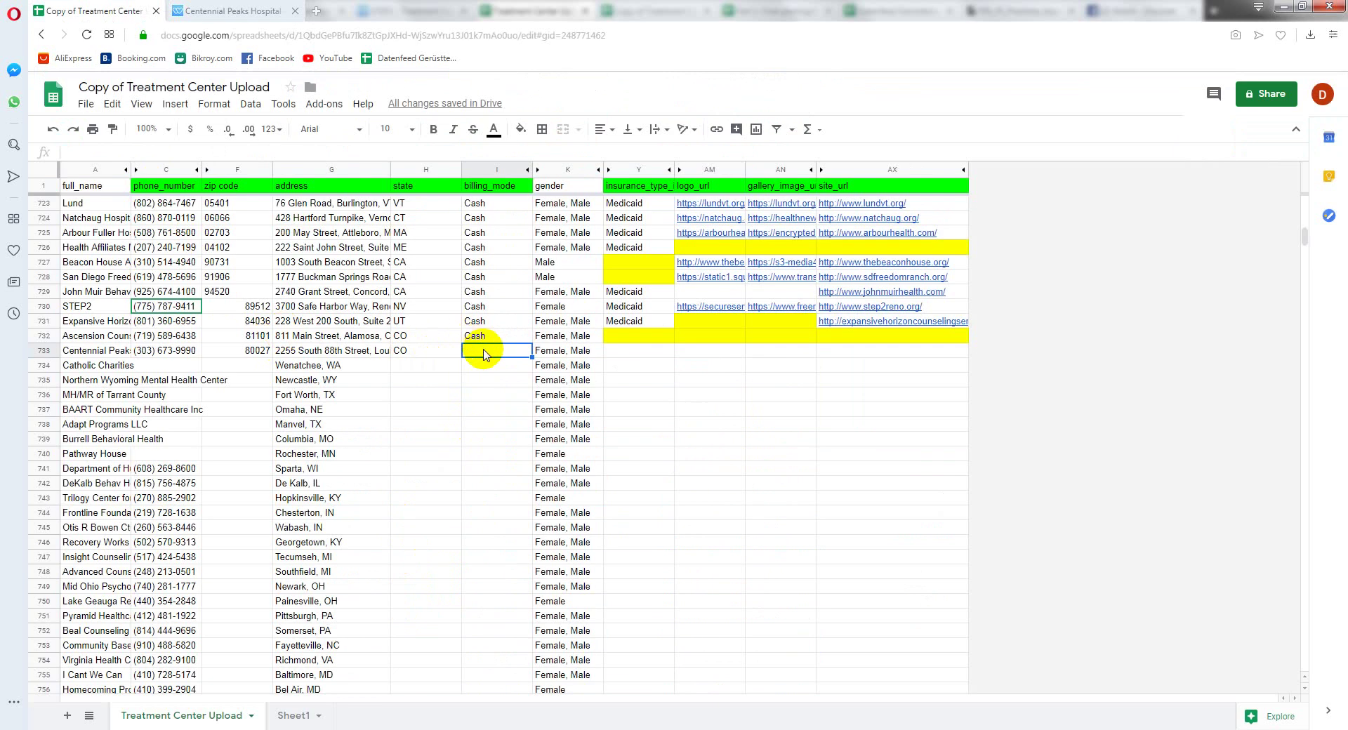
key(ctrl+v)
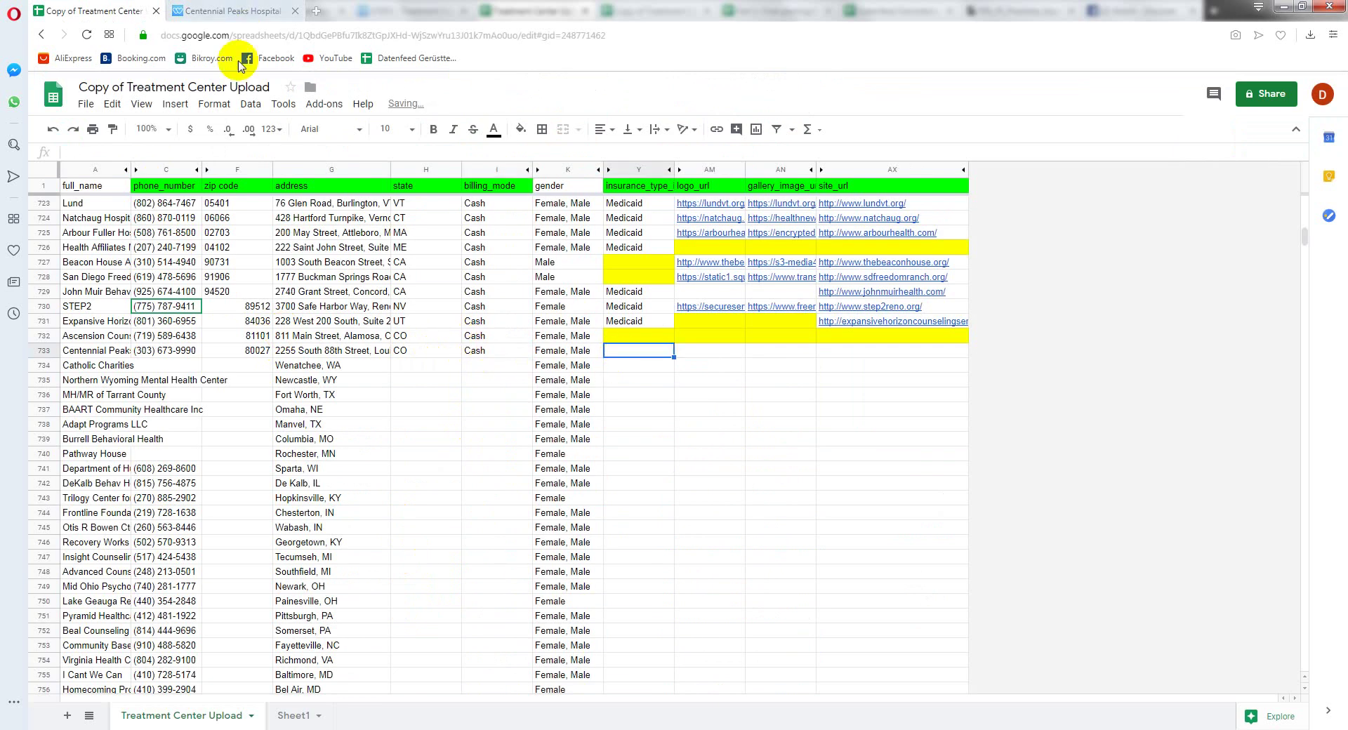
Step: Paste 'Medicaid' from the payment options into insurance cell Y733
click(231, 11)
drag(659, 426, 705, 429)
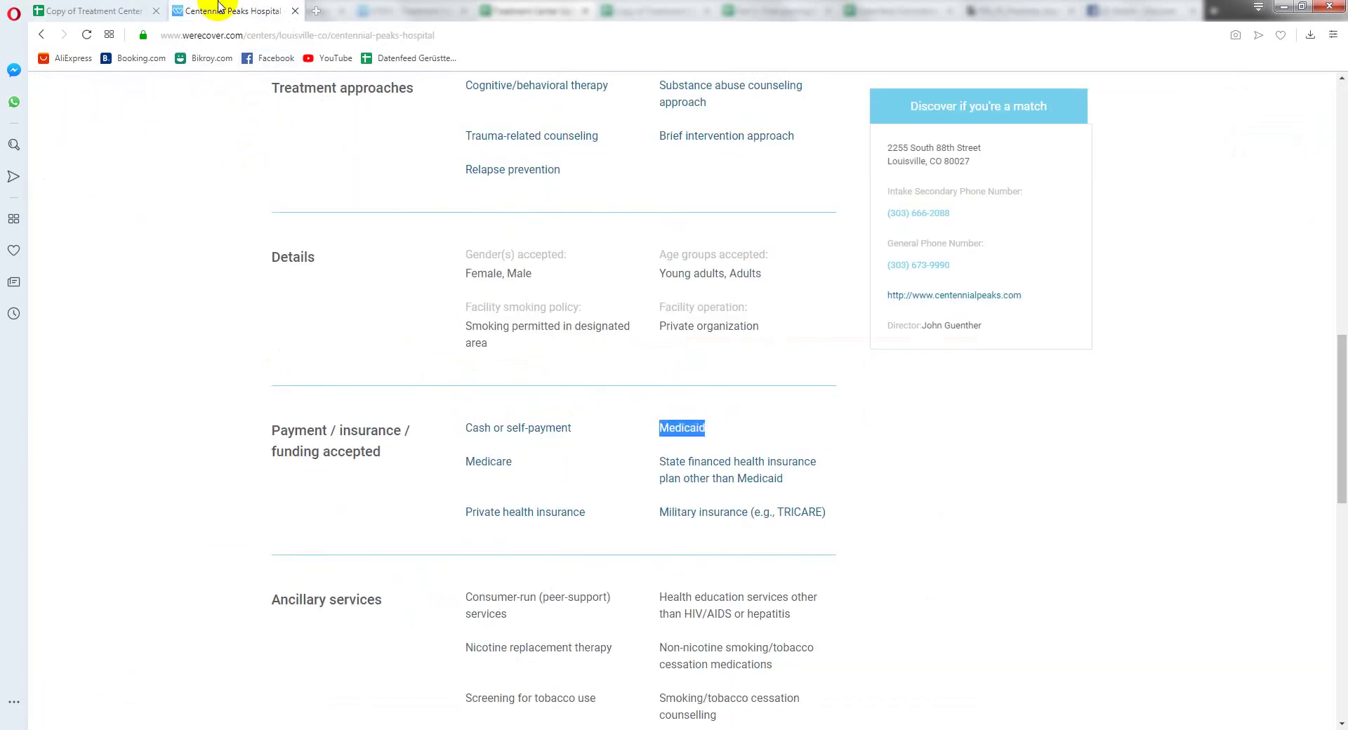
click(101, 12)
click(638, 358)
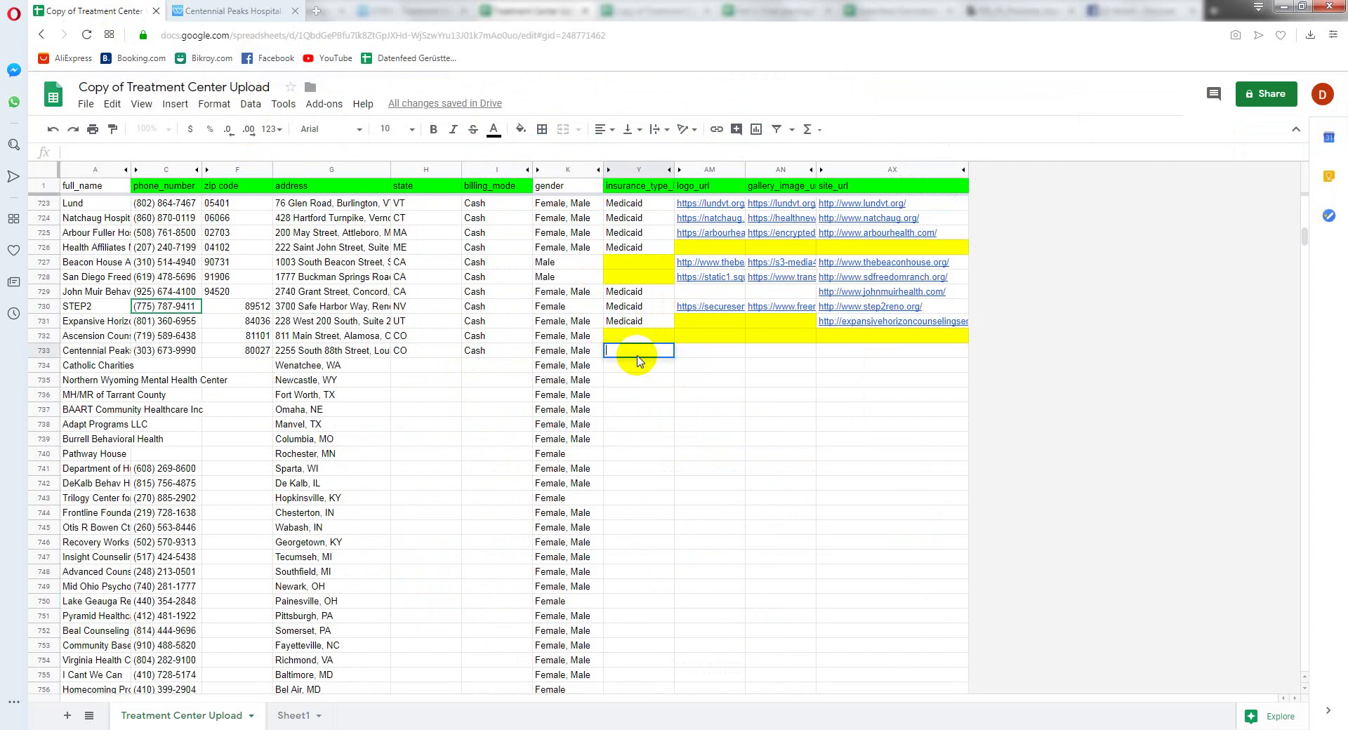
text(Medicaid)
key(Tab)
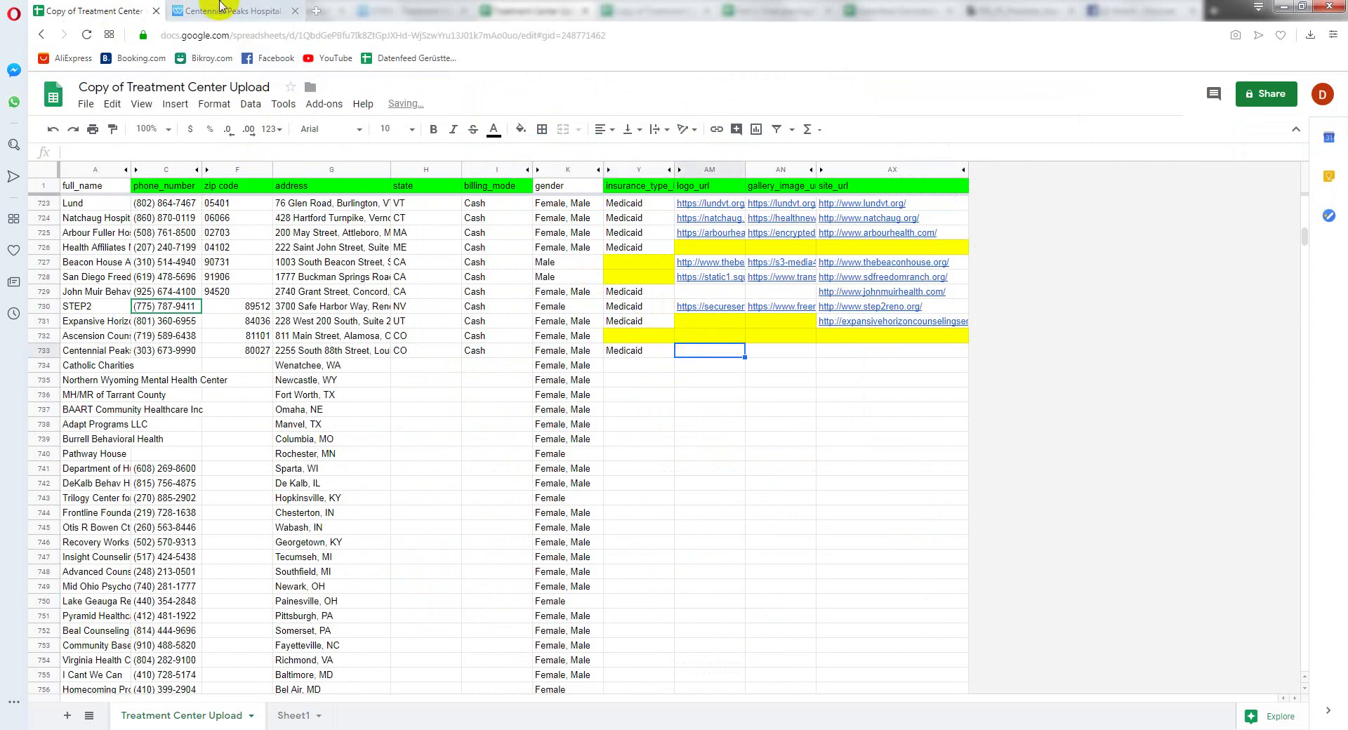
click(221, 9)
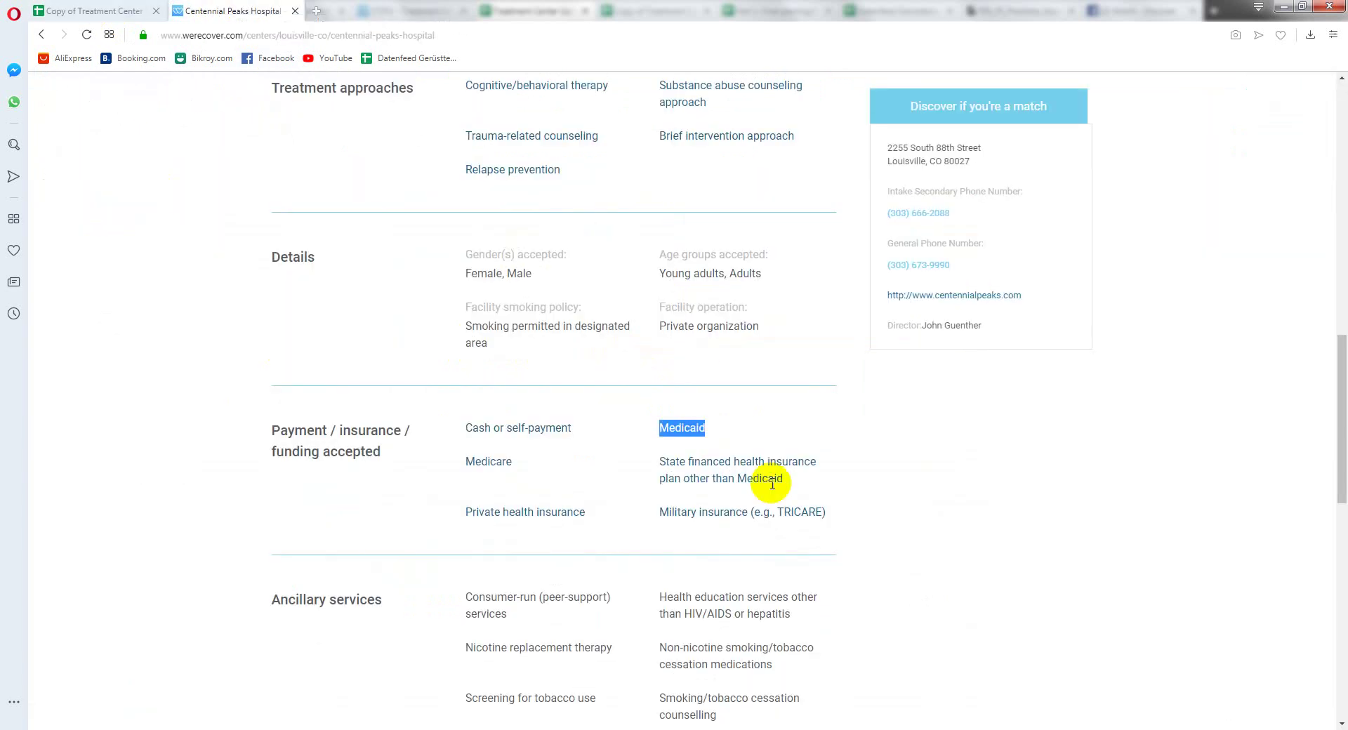
right_click(933, 300)
click(976, 365)
key(ctrl+Tab)
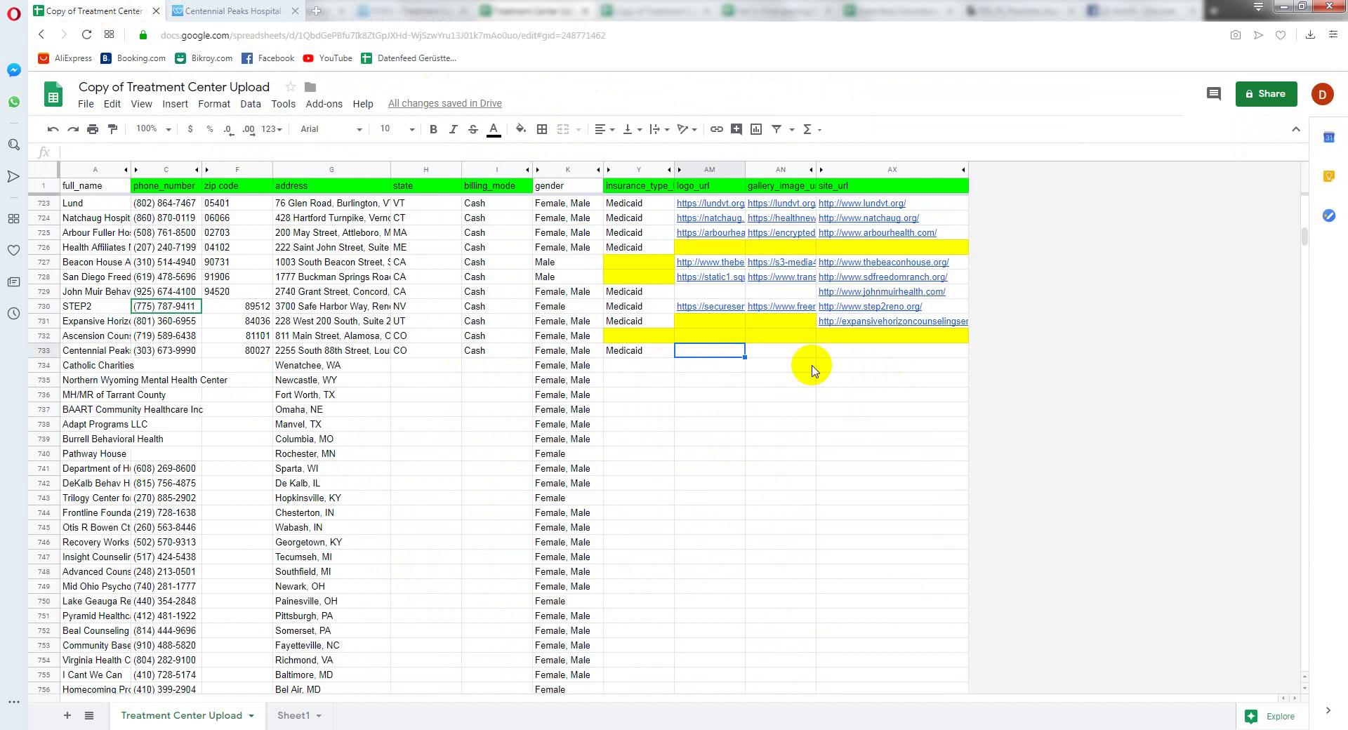
click(828, 355)
text(http://www.centennialpeaks.com/)
click(732, 351)
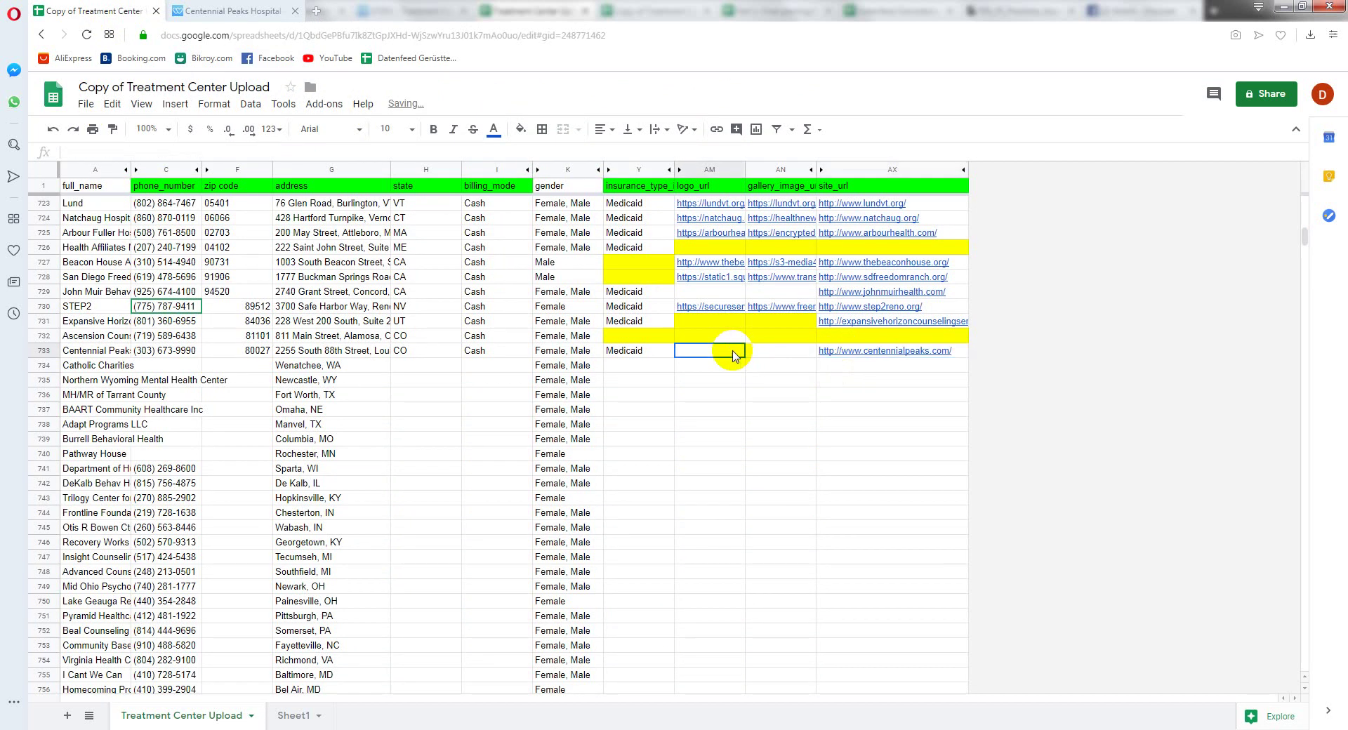
click(224, 8)
click(923, 303)
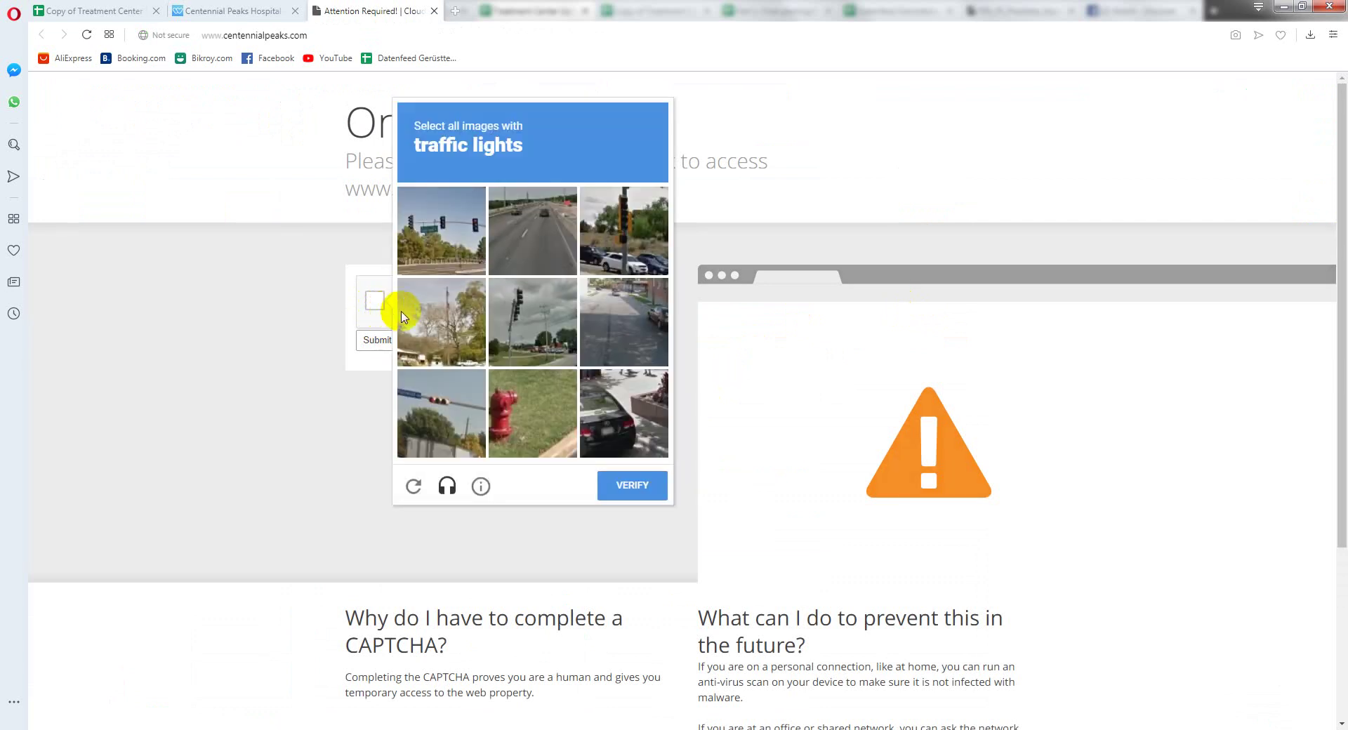
Step: Mark the four traffic-light tiles in the CAPTCHA and submit the verification
click(534, 314)
click(608, 239)
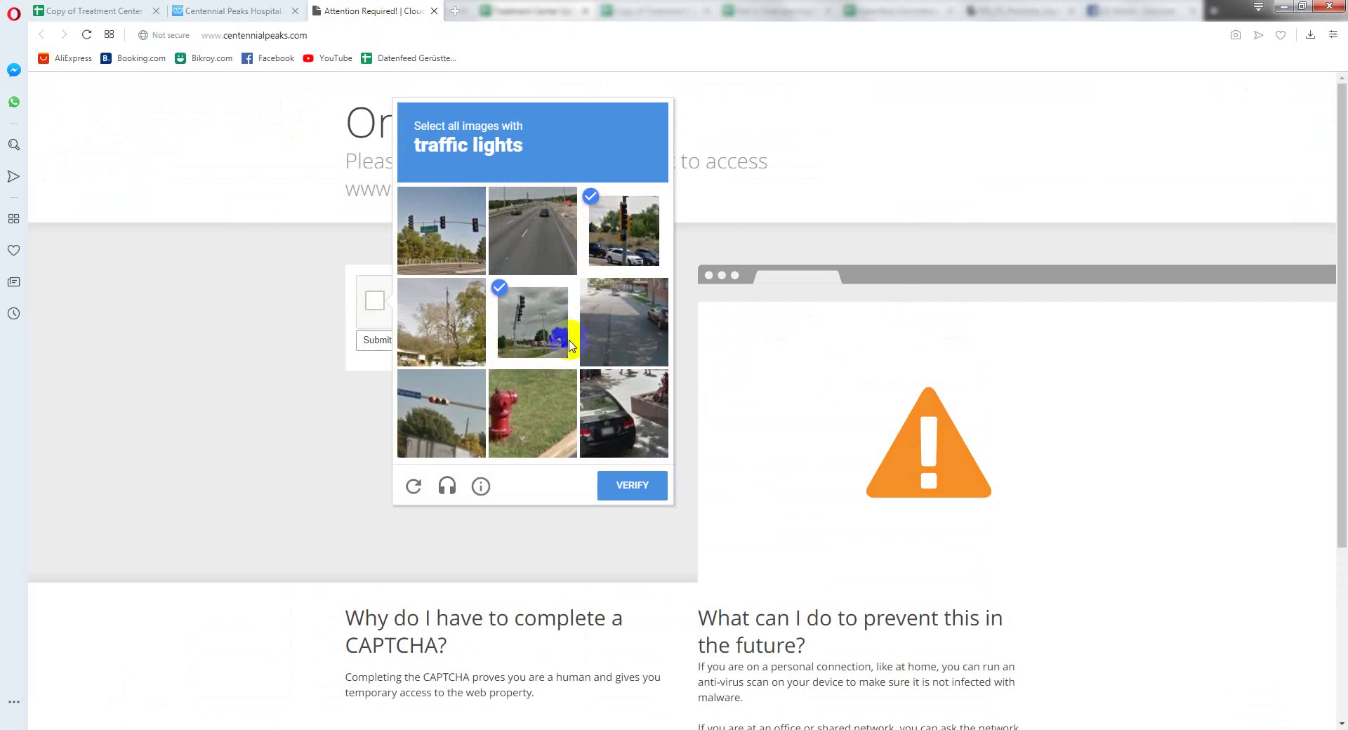
click(448, 401)
click(428, 206)
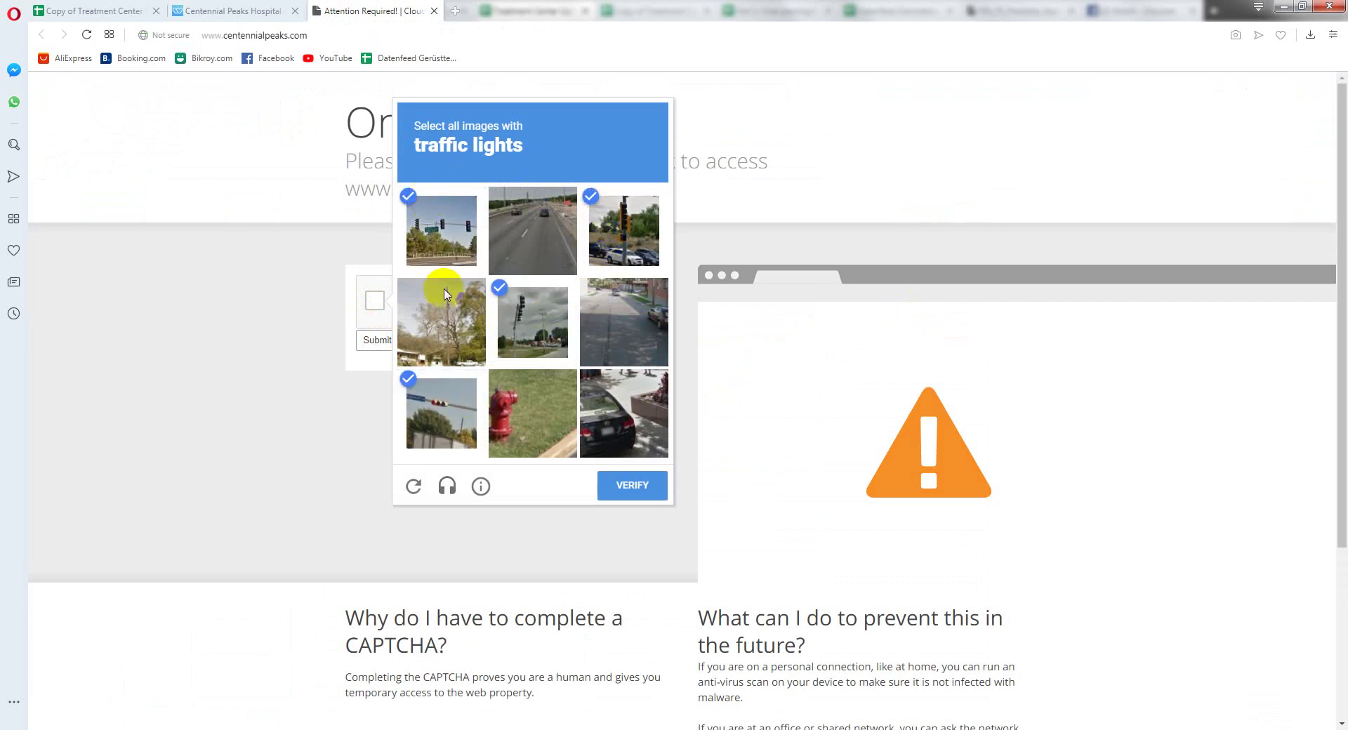
click(635, 491)
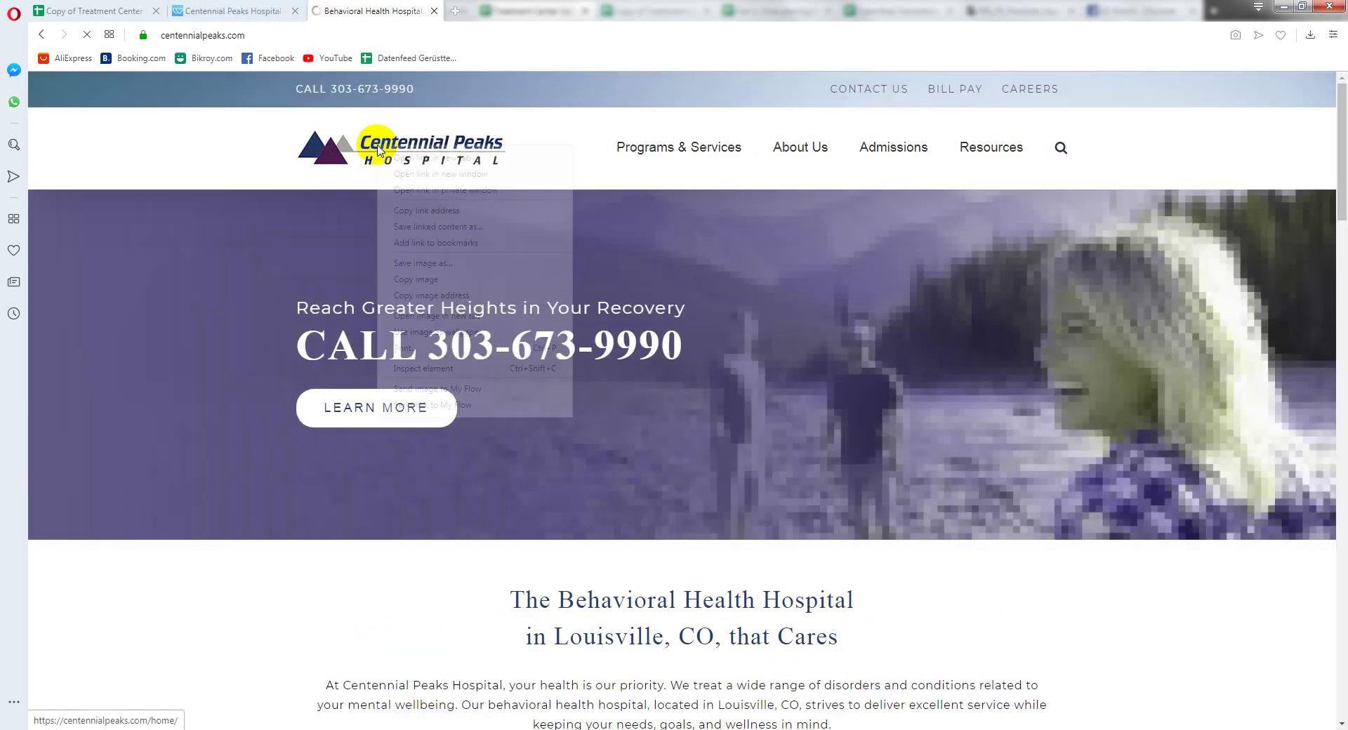
Step: Paste the centennialpeaks.com logo image address into AM733, then return to the WeRecover listing
right_click(377, 144)
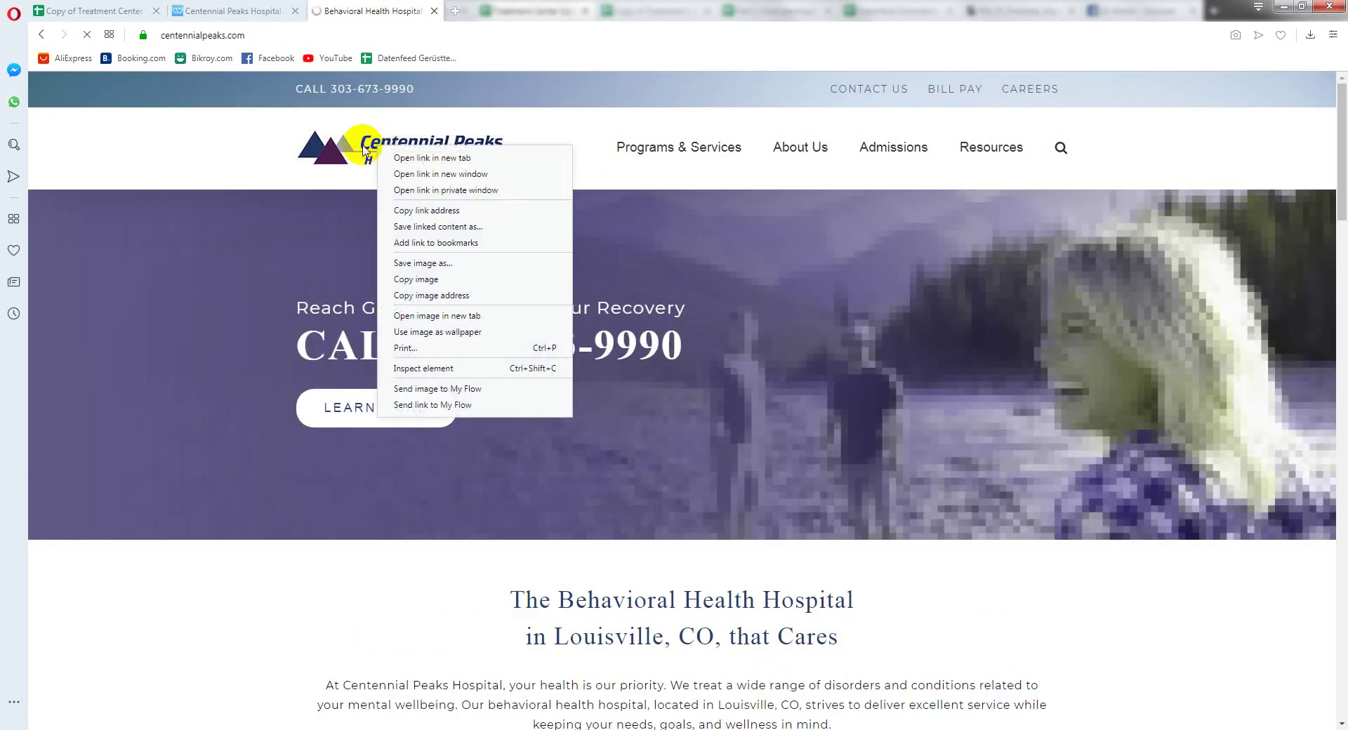
right_click(331, 146)
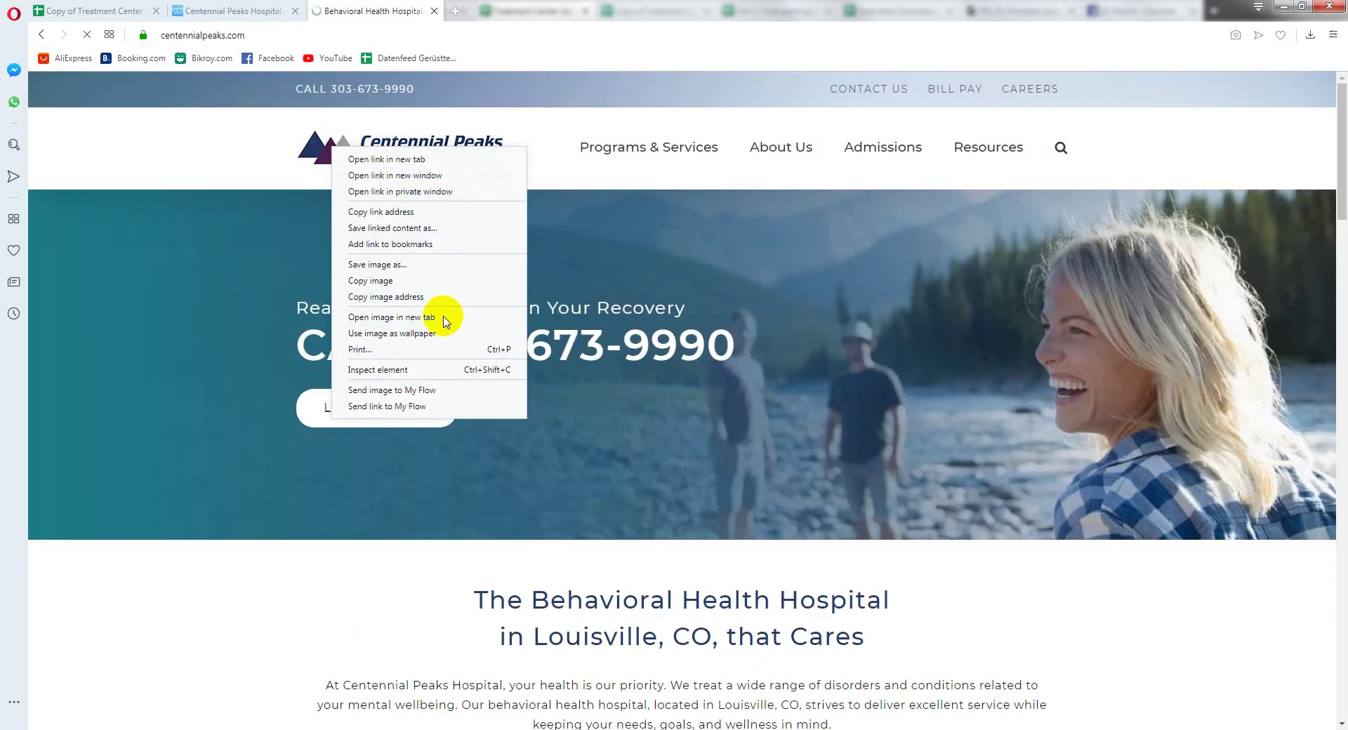
click(203, 11)
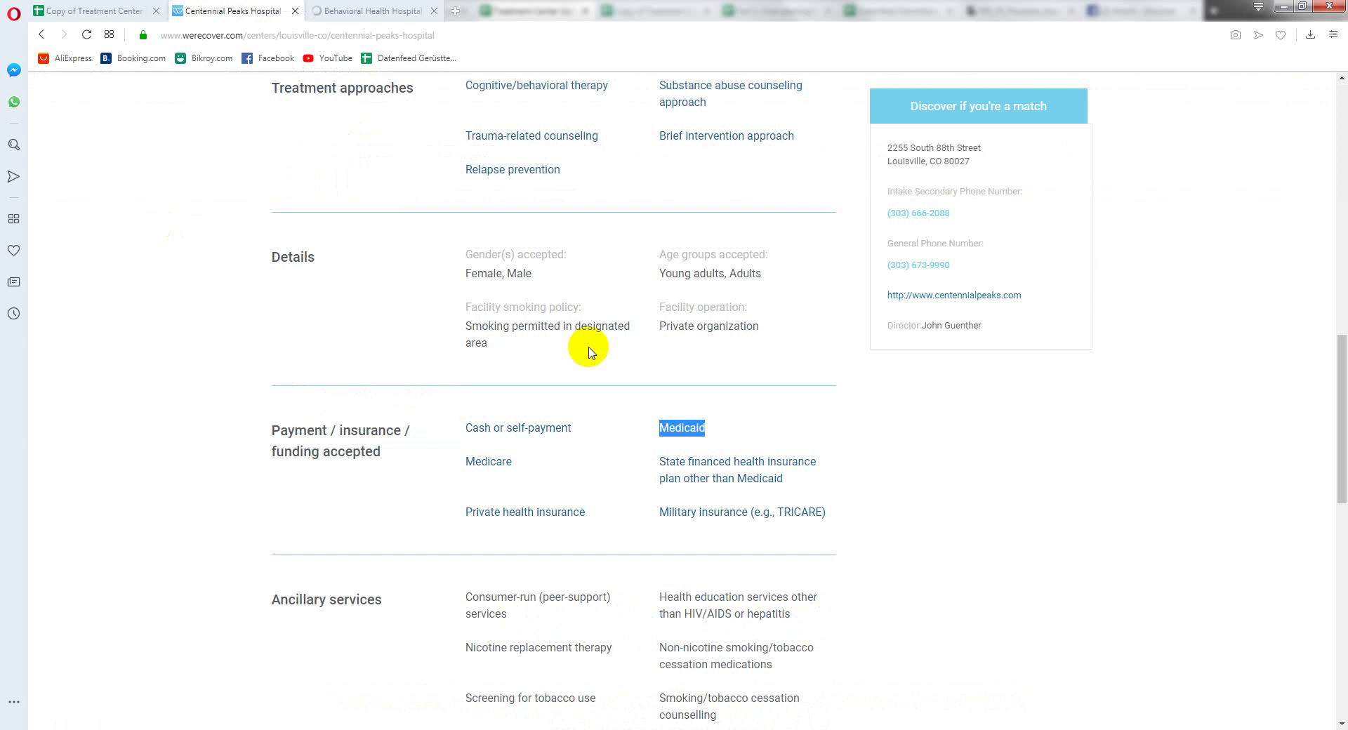
click(153, 11)
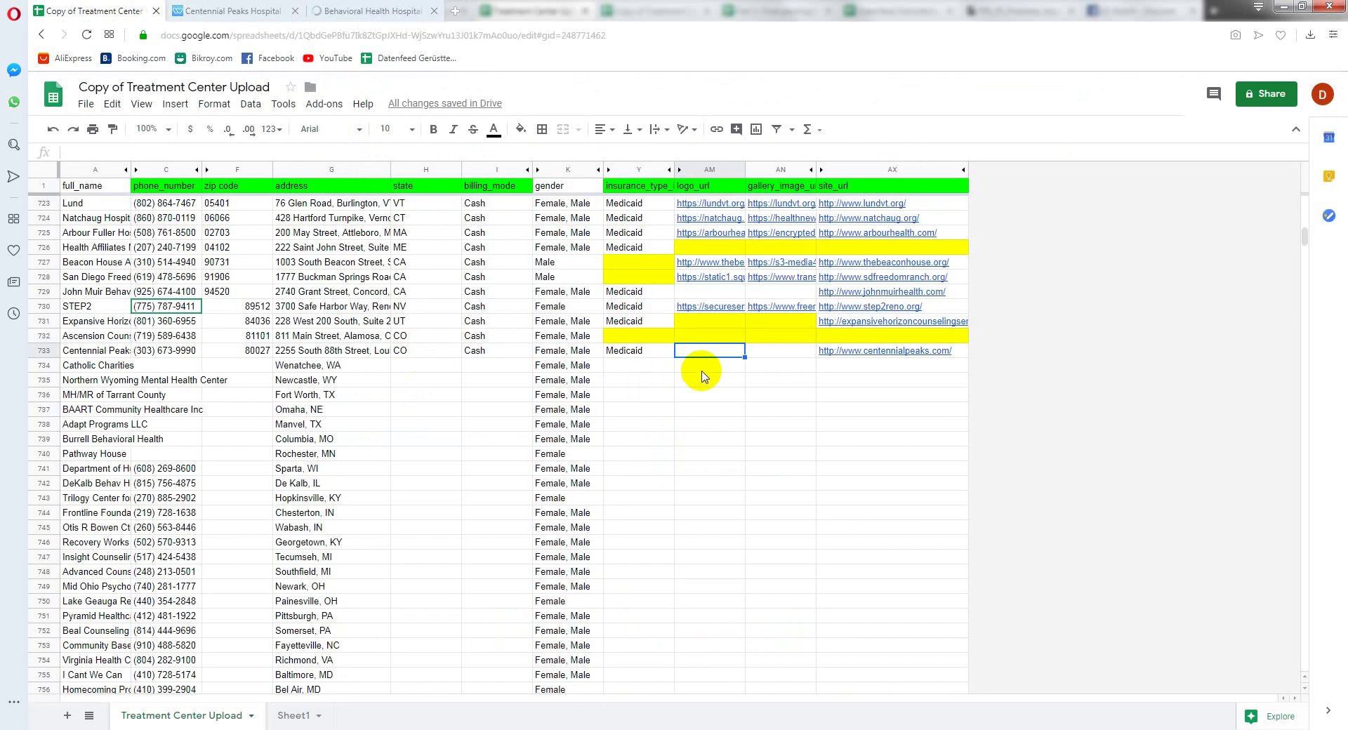
text(https://centennialpeaks.com/wp-content/uploads/2019/08/CentennialPeaks_logo_2.jpg)
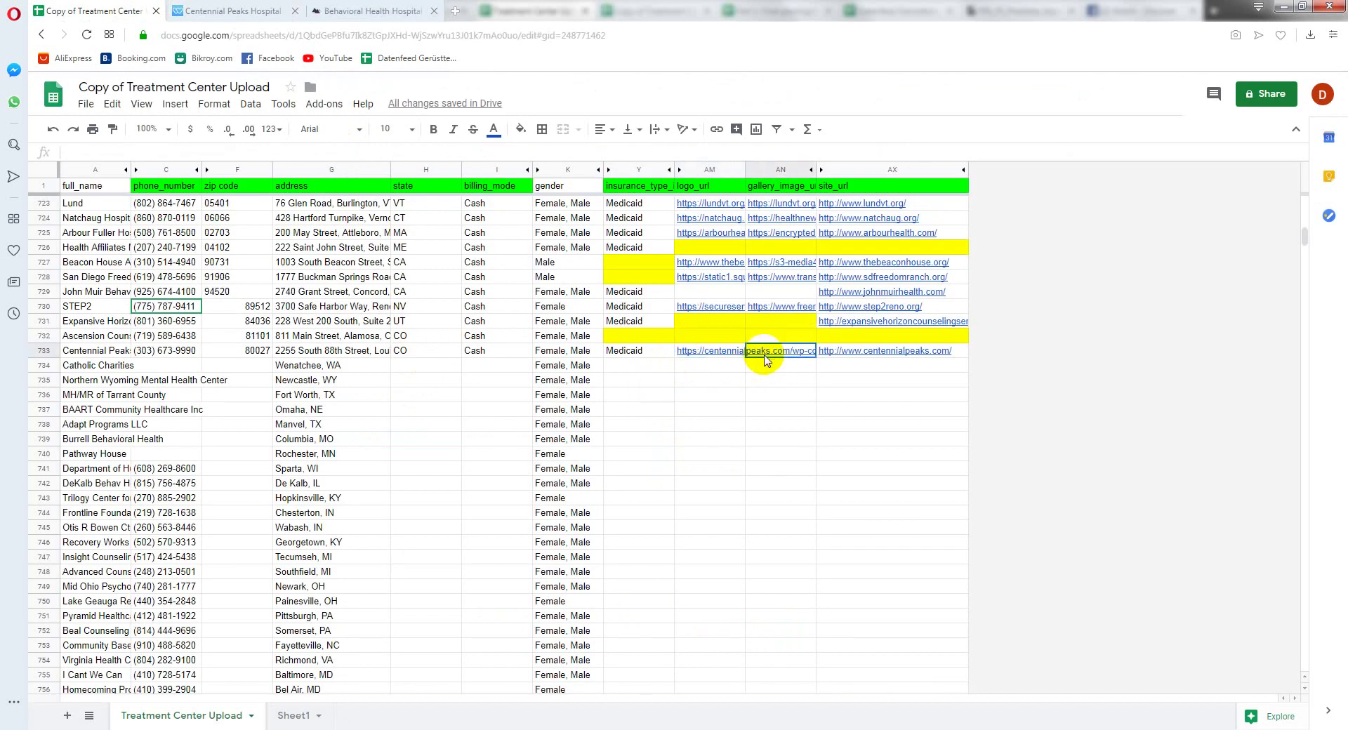
click(222, 8)
Step: Search Google for the hospital's name and location copied from WeRecover
scroll(322, 318, up, 7)
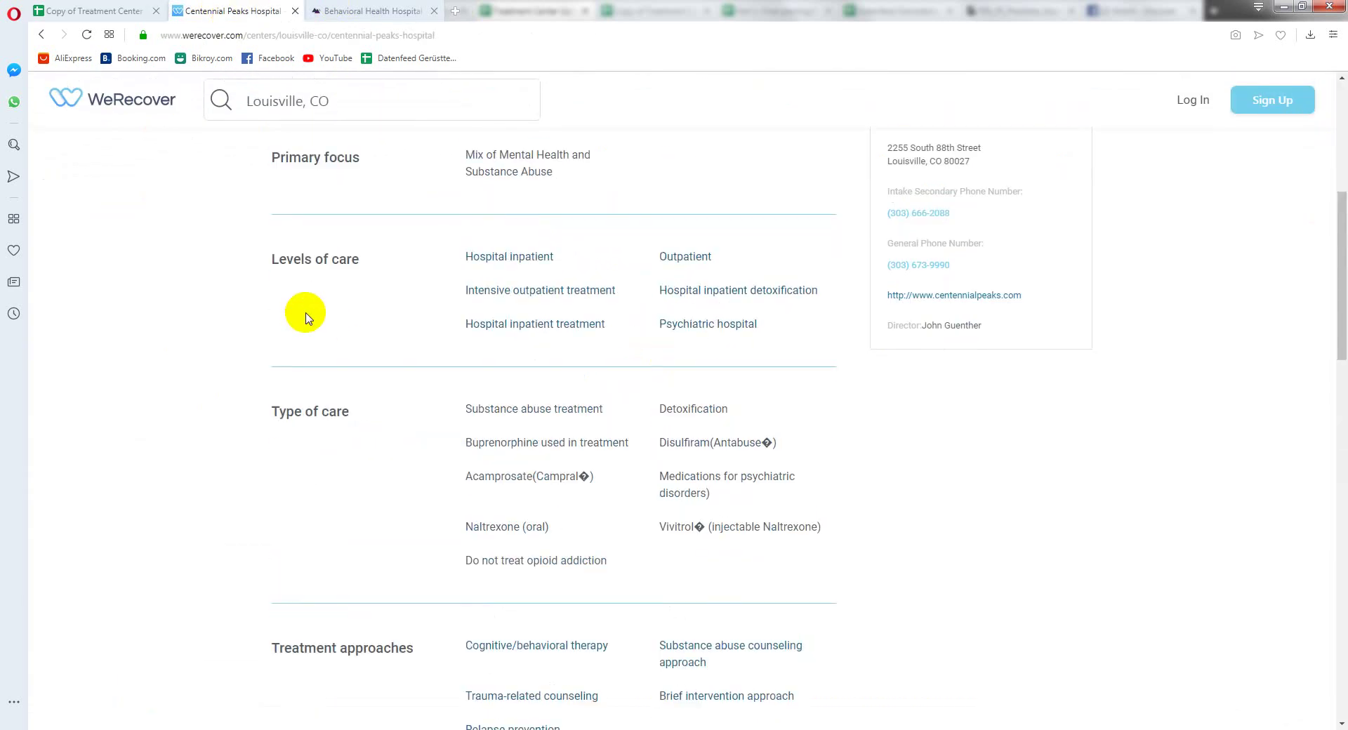
scroll(304, 313, up, 6)
drag(384, 535, 241, 466)
key(ctrl+c)
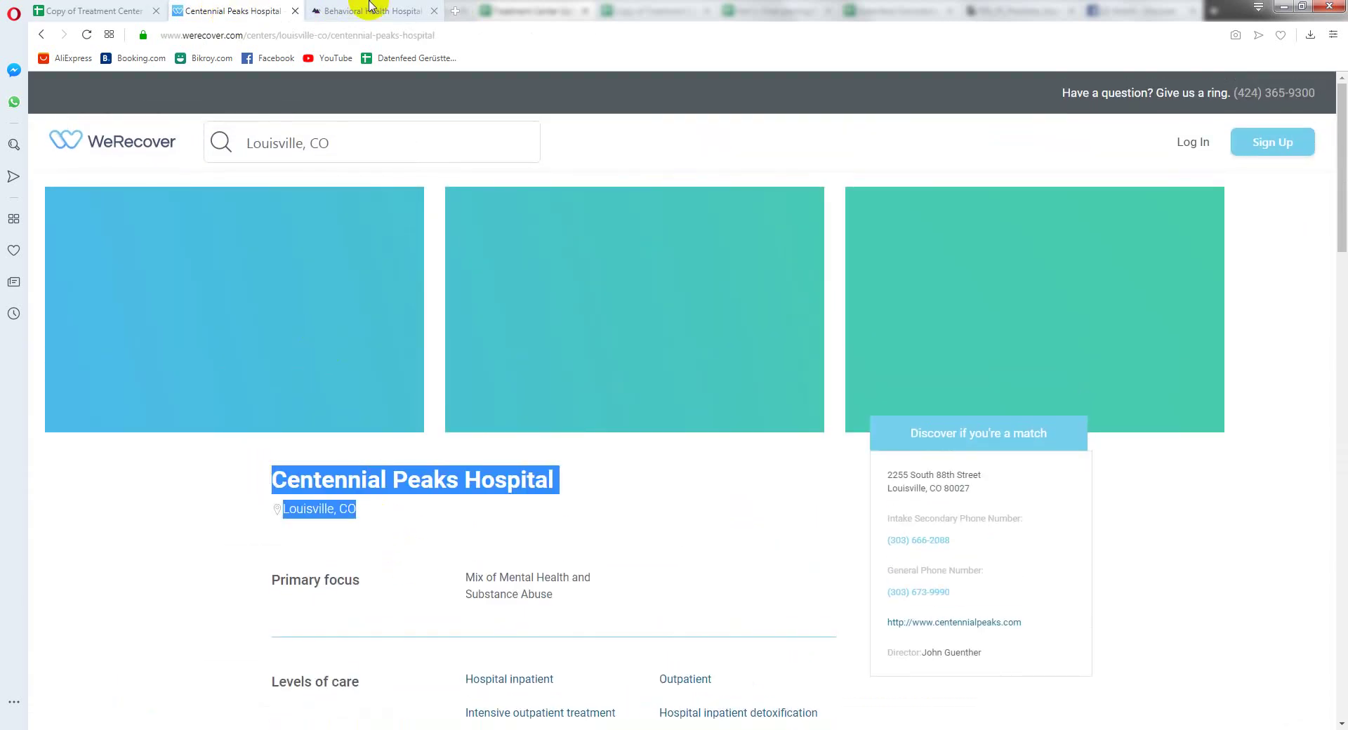
click(358, 10)
click(389, 32)
key(ctrl+v)
key(Return)
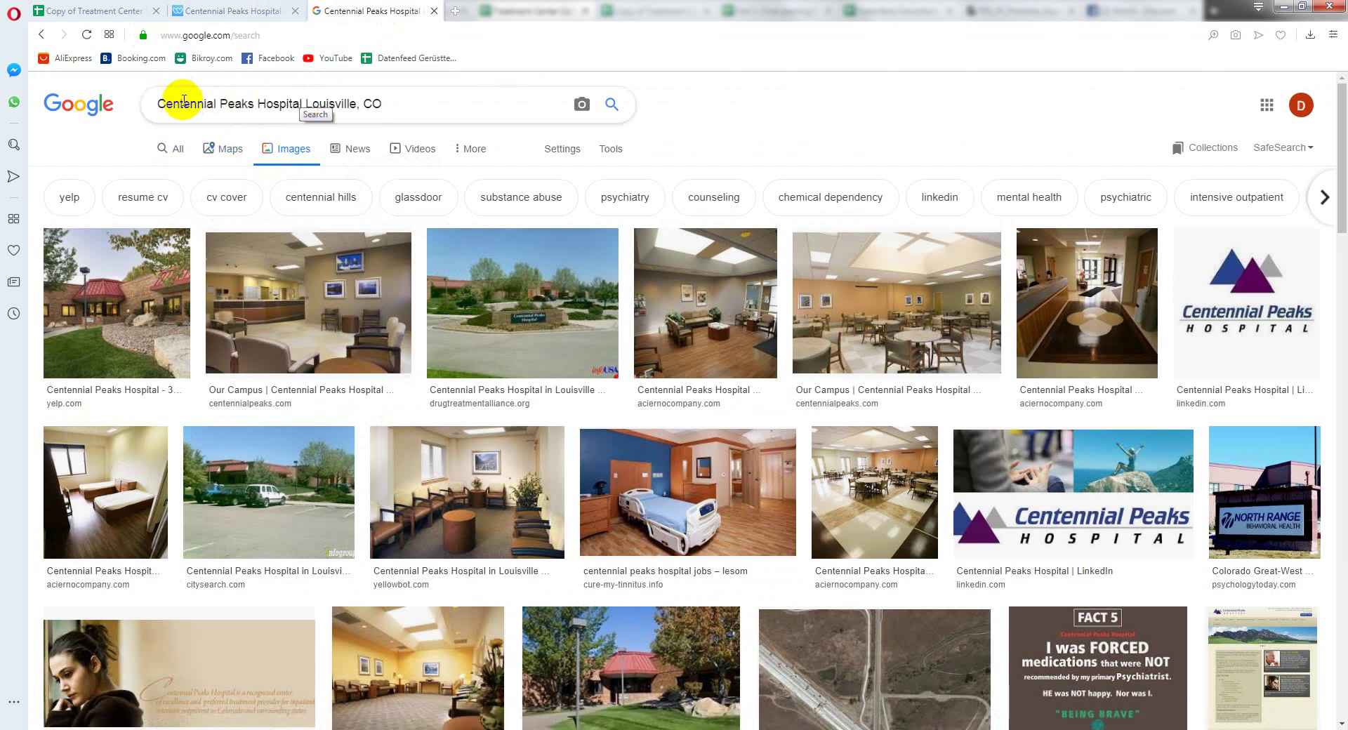
Step: Open the Yelp building photo and load its full-size o.jpg in a new tab
drag(160, 103, 307, 104)
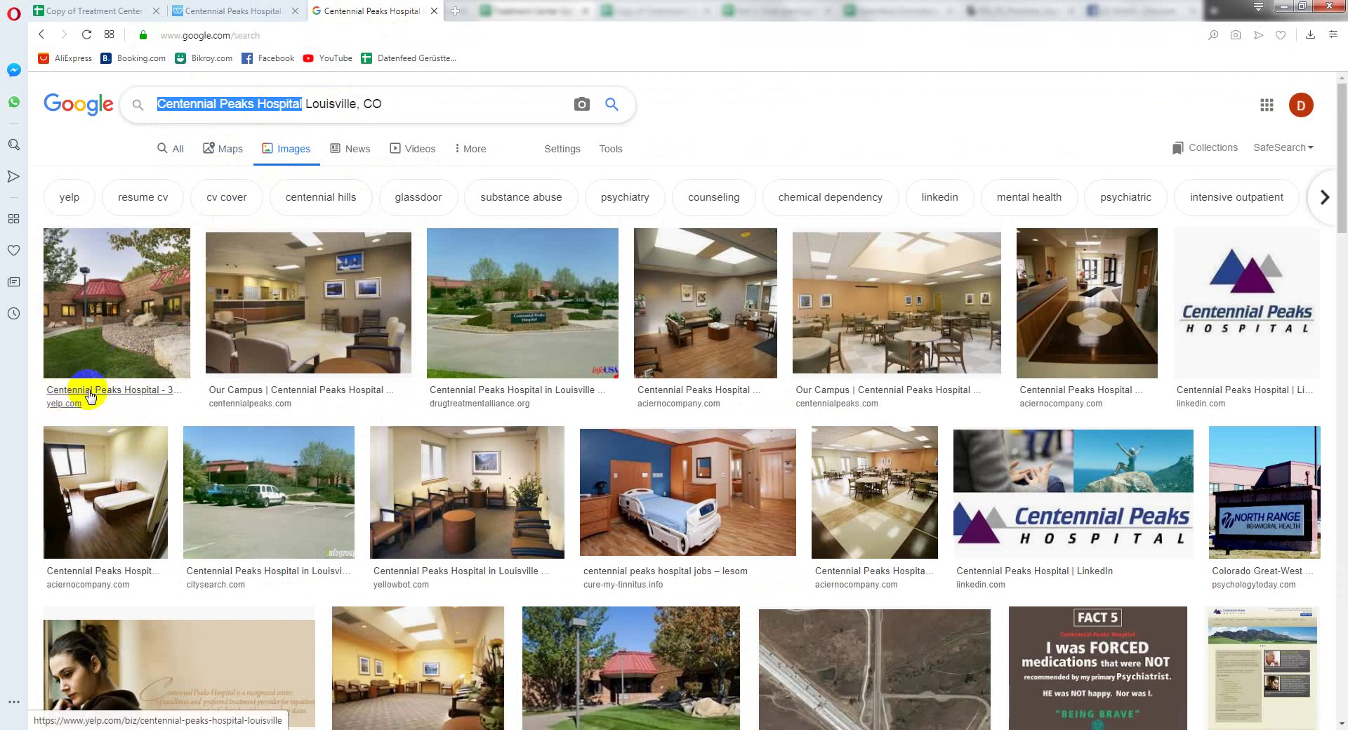
click(117, 277)
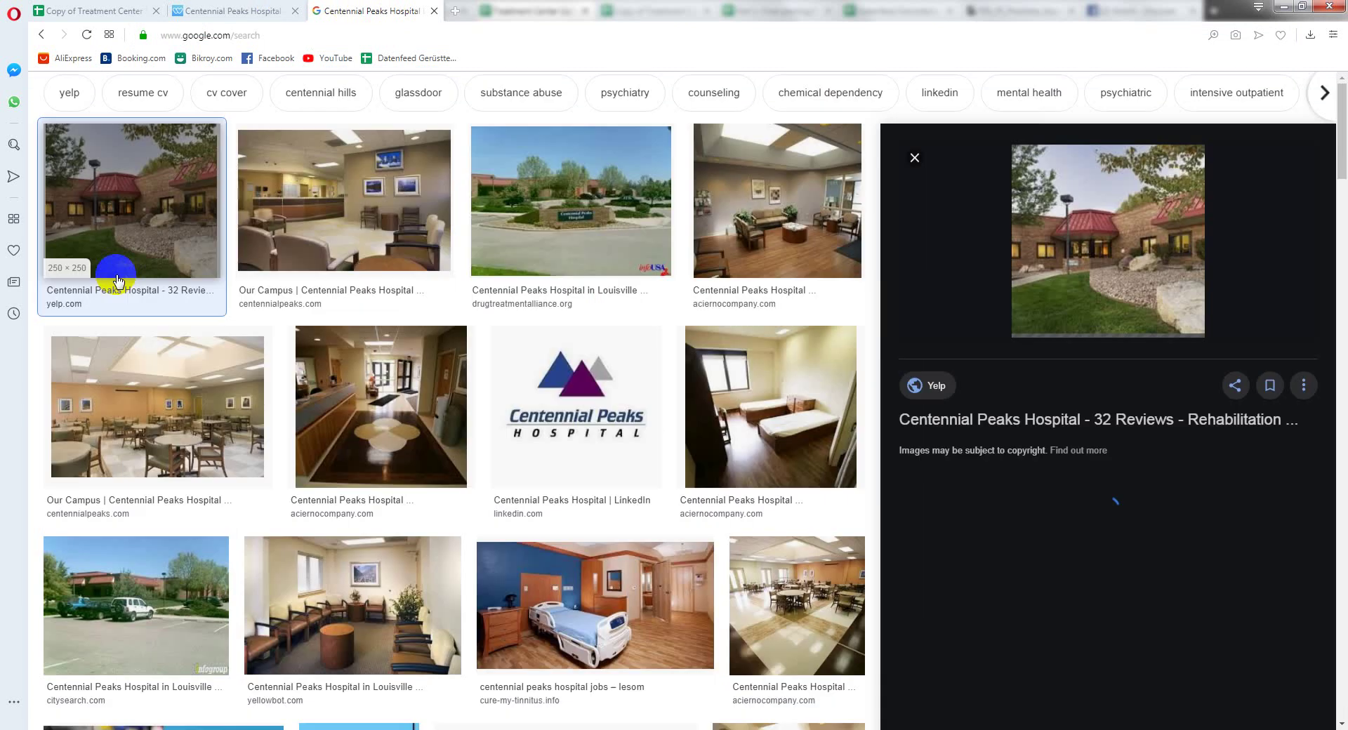
click(1121, 186)
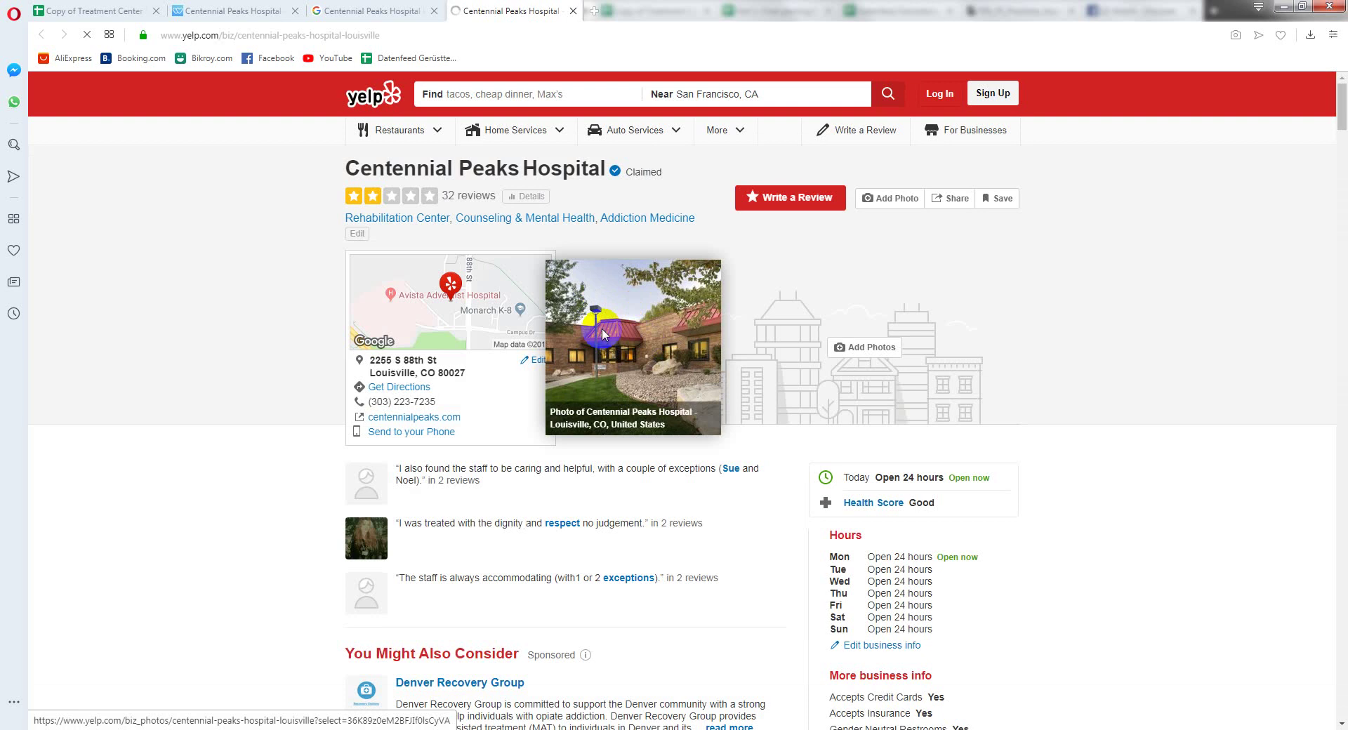
click(601, 327)
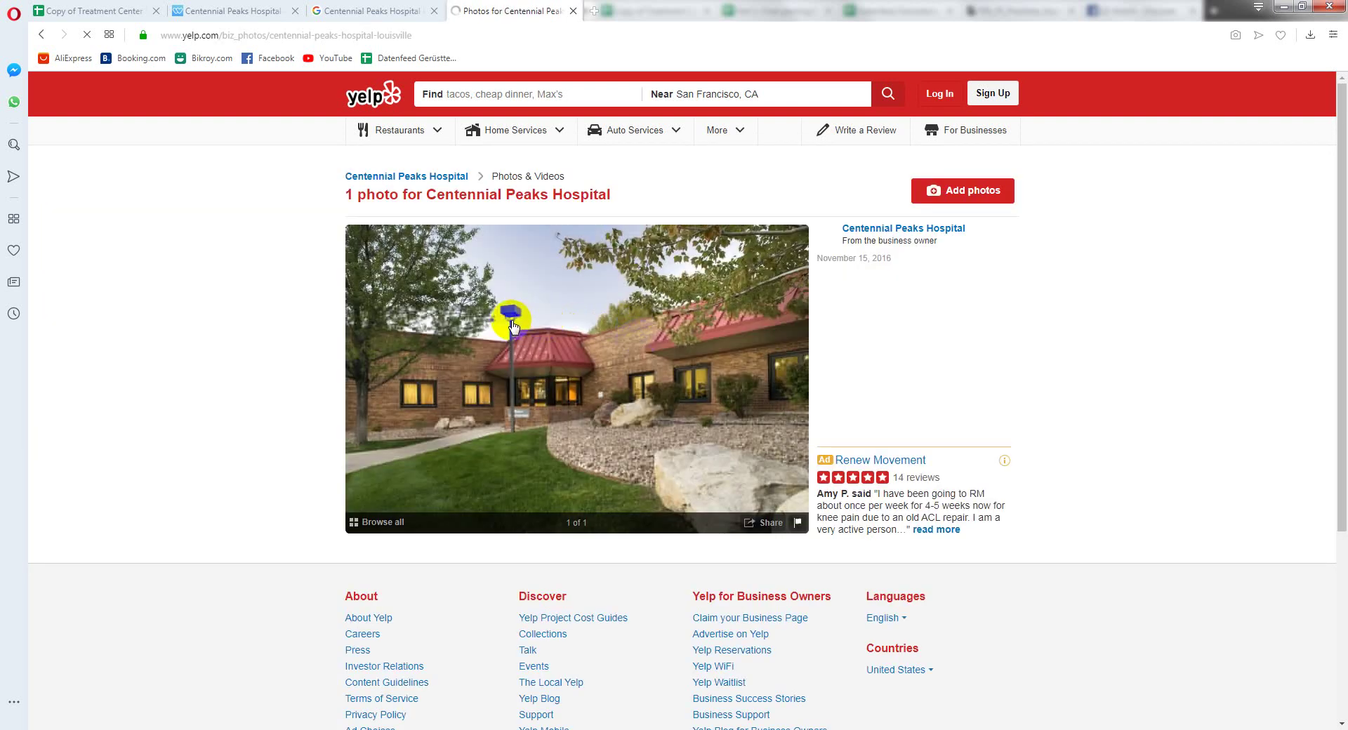
right_click(512, 325)
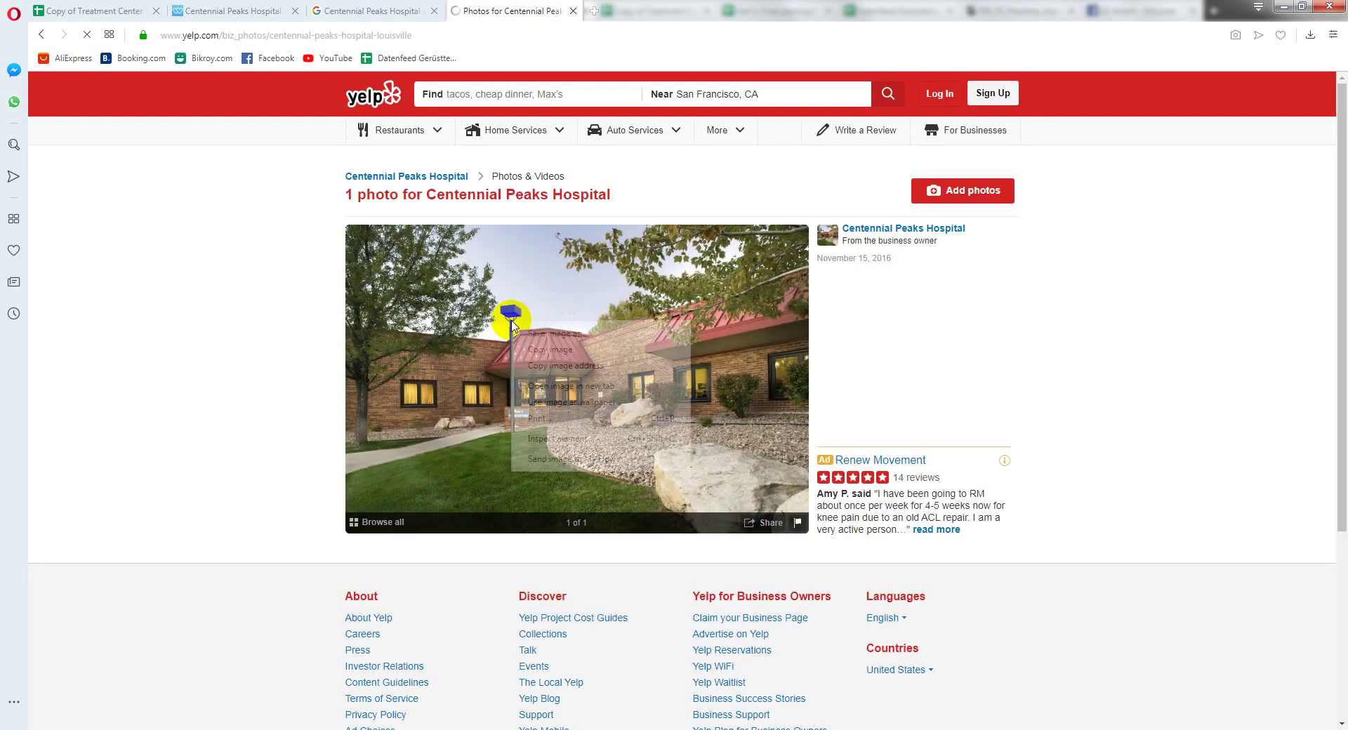
click(582, 367)
click(594, 12)
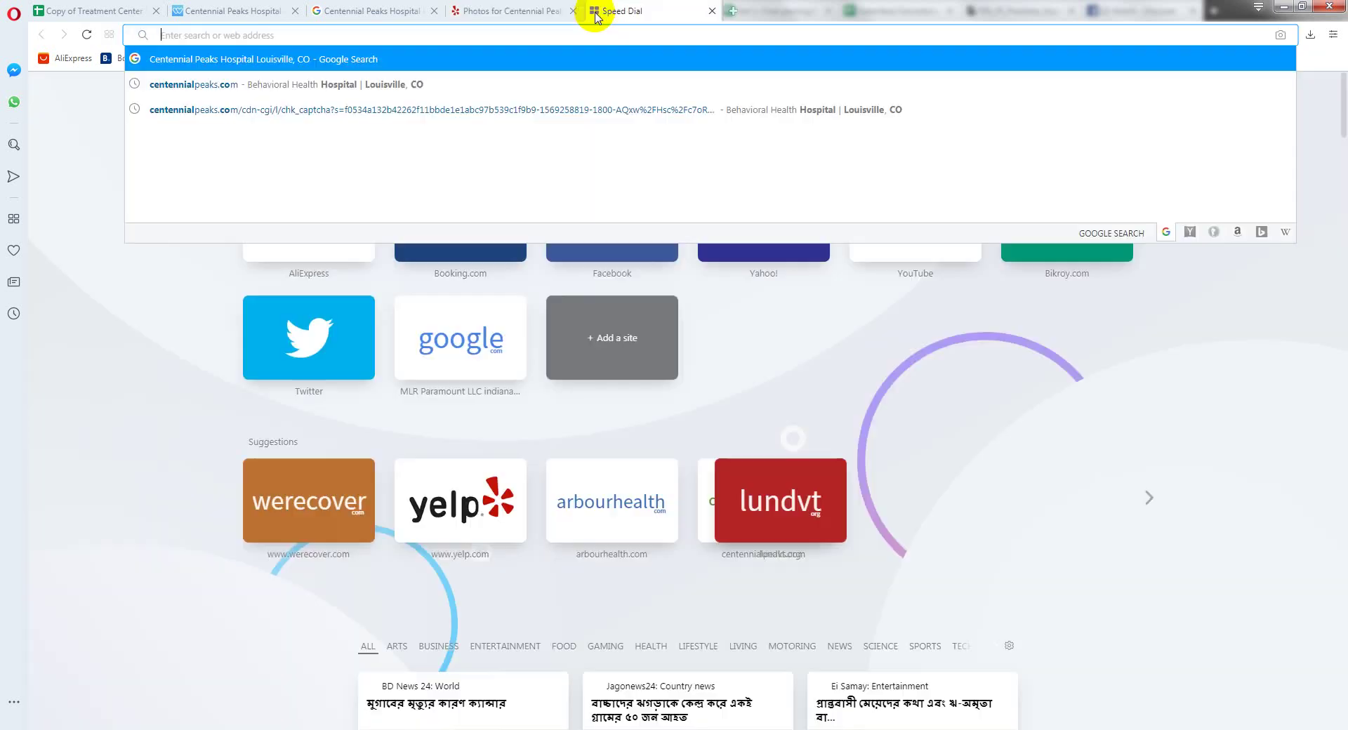
key(ctrl+v)
key(Return)
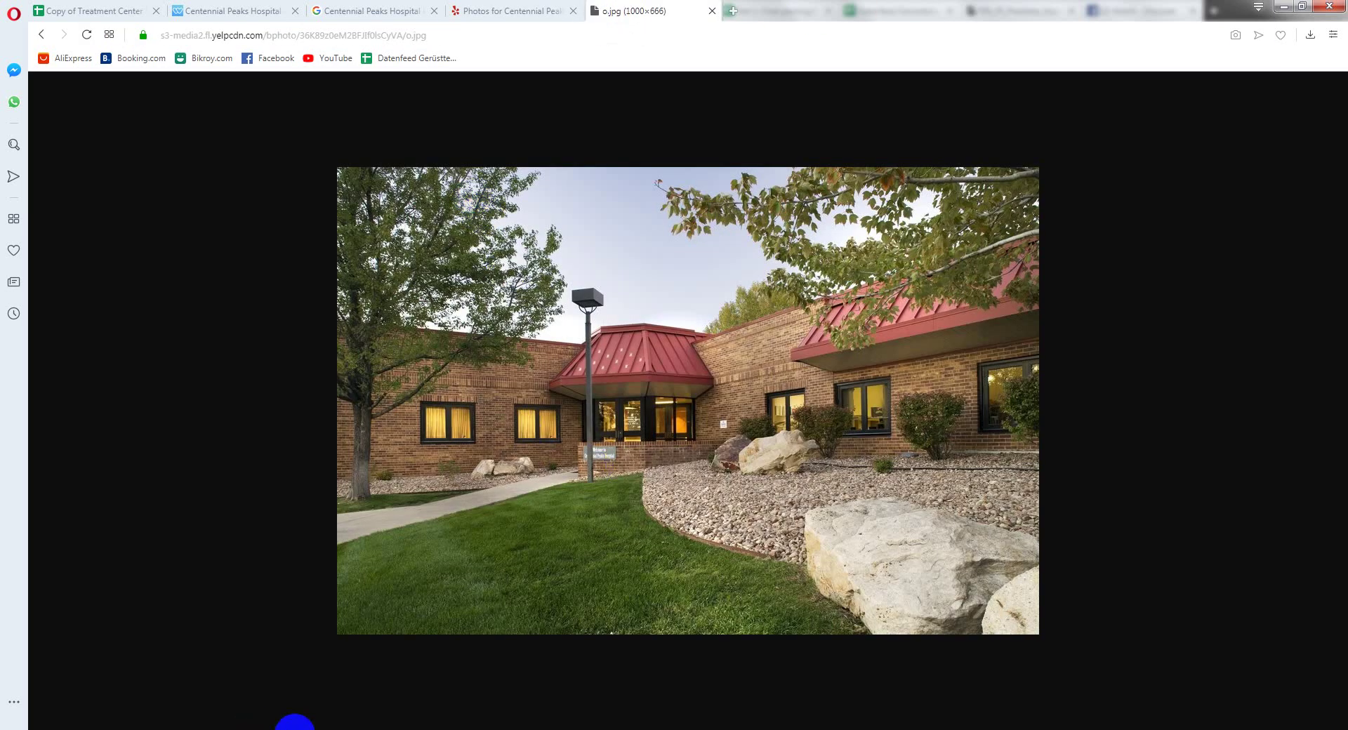
Step: Paste the Yelp photo link into site_url cell AX733
click(78, 11)
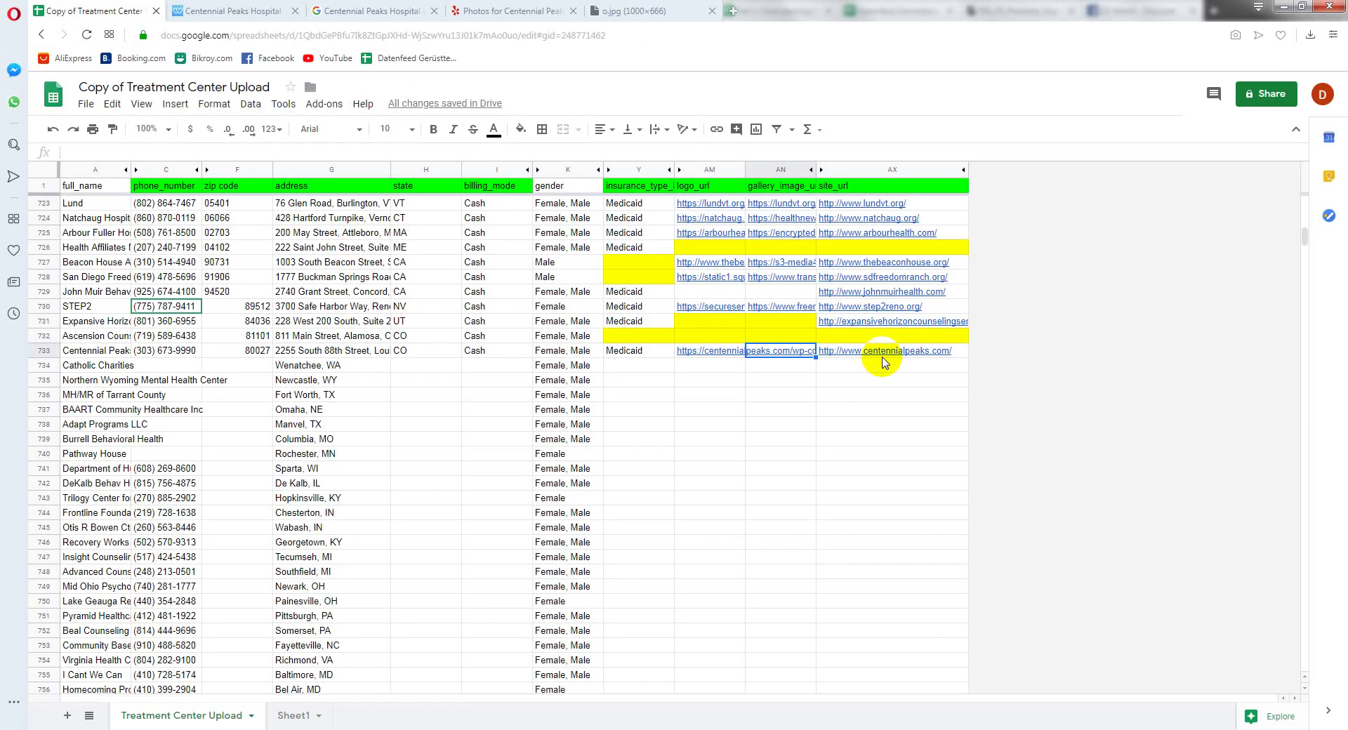
click(858, 351)
key(ctrl+v)
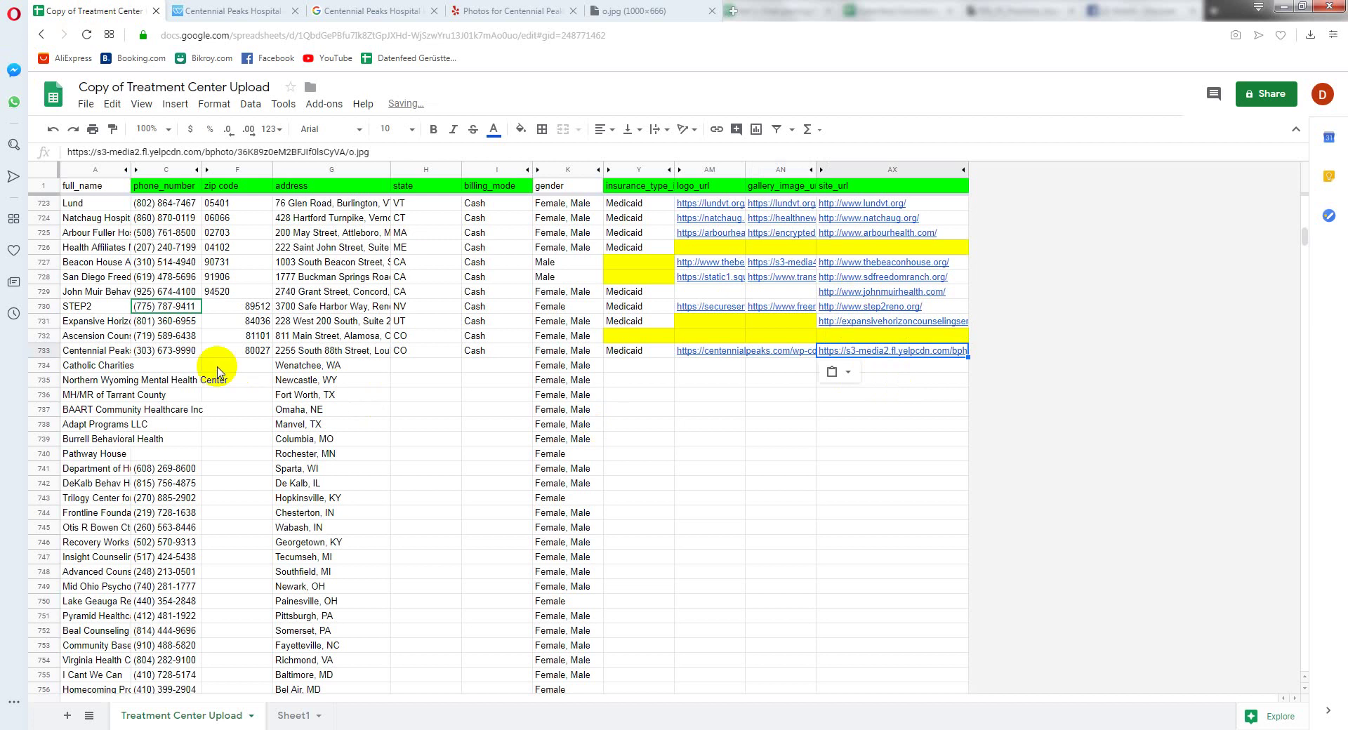
click(224, 365)
Step: Look over the following rows' phone cells, such as Catholic Charities and row 741
click(164, 368)
scroll(270, 516, up, 2)
scroll(272, 516, down, 2)
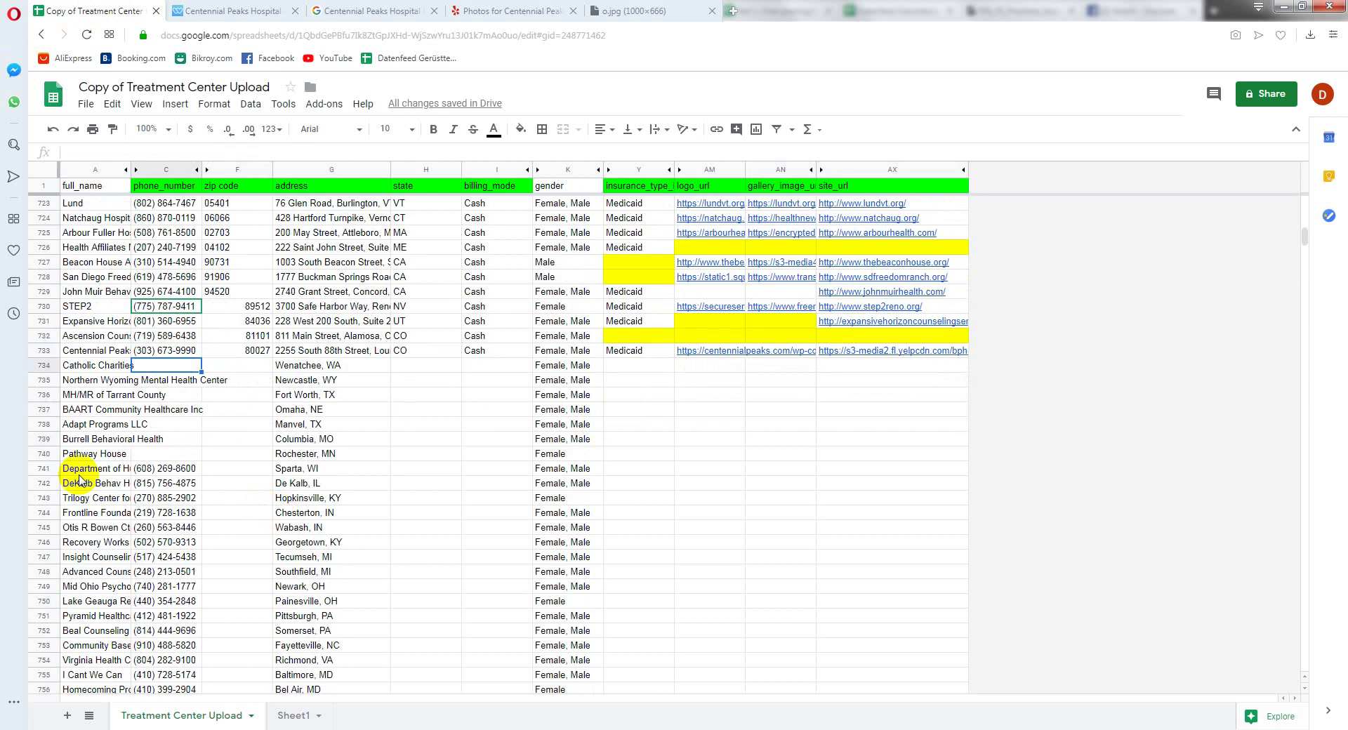
click(143, 470)
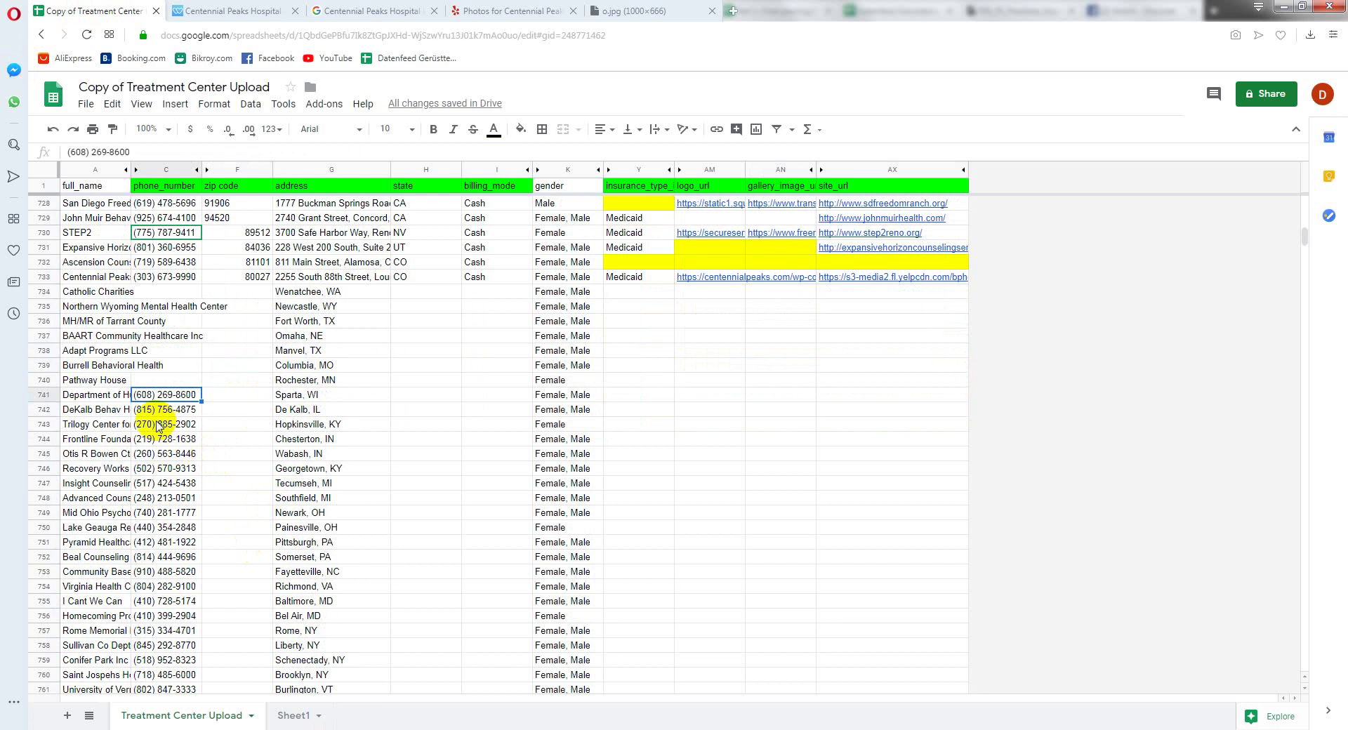
scroll(150, 421, down, 2)
scroll(202, 551, down, 3)
scroll(112, 505, down, 2)
scroll(117, 519, up, 4)
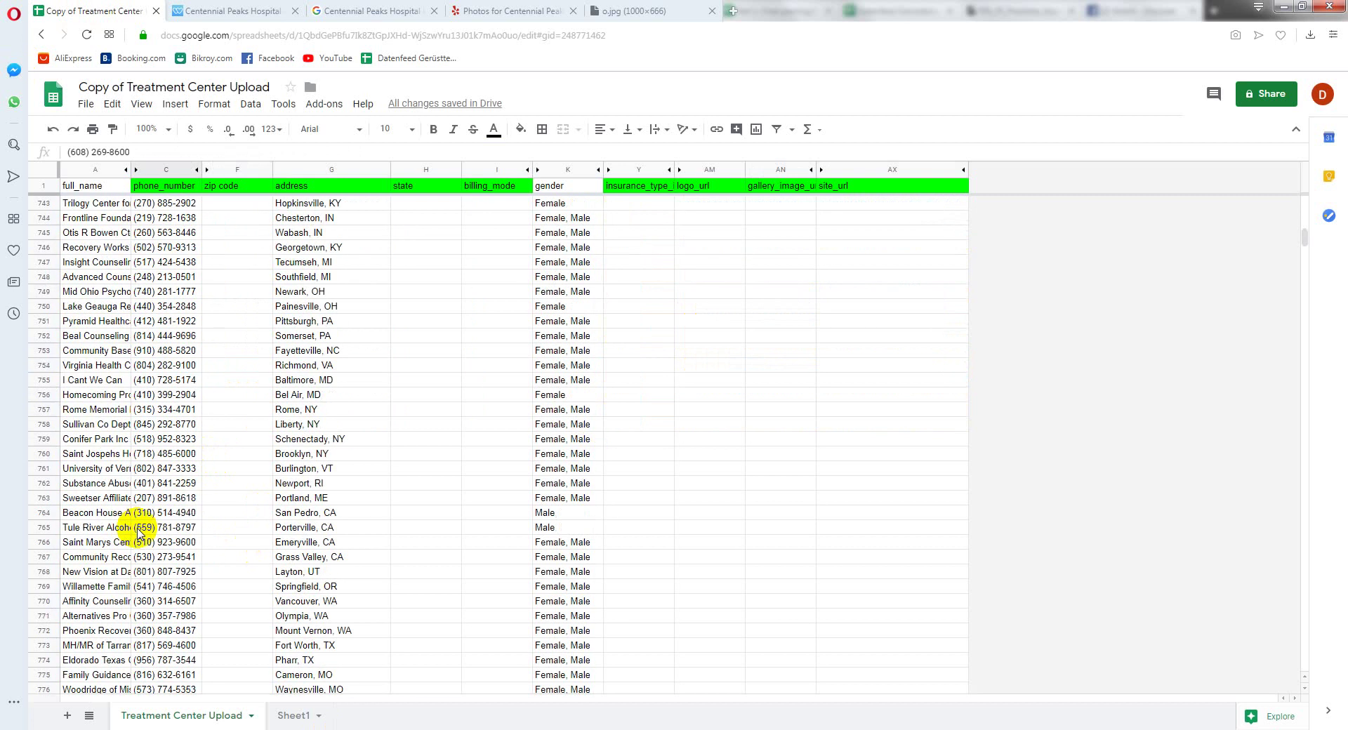
scroll(120, 542, up, 3)
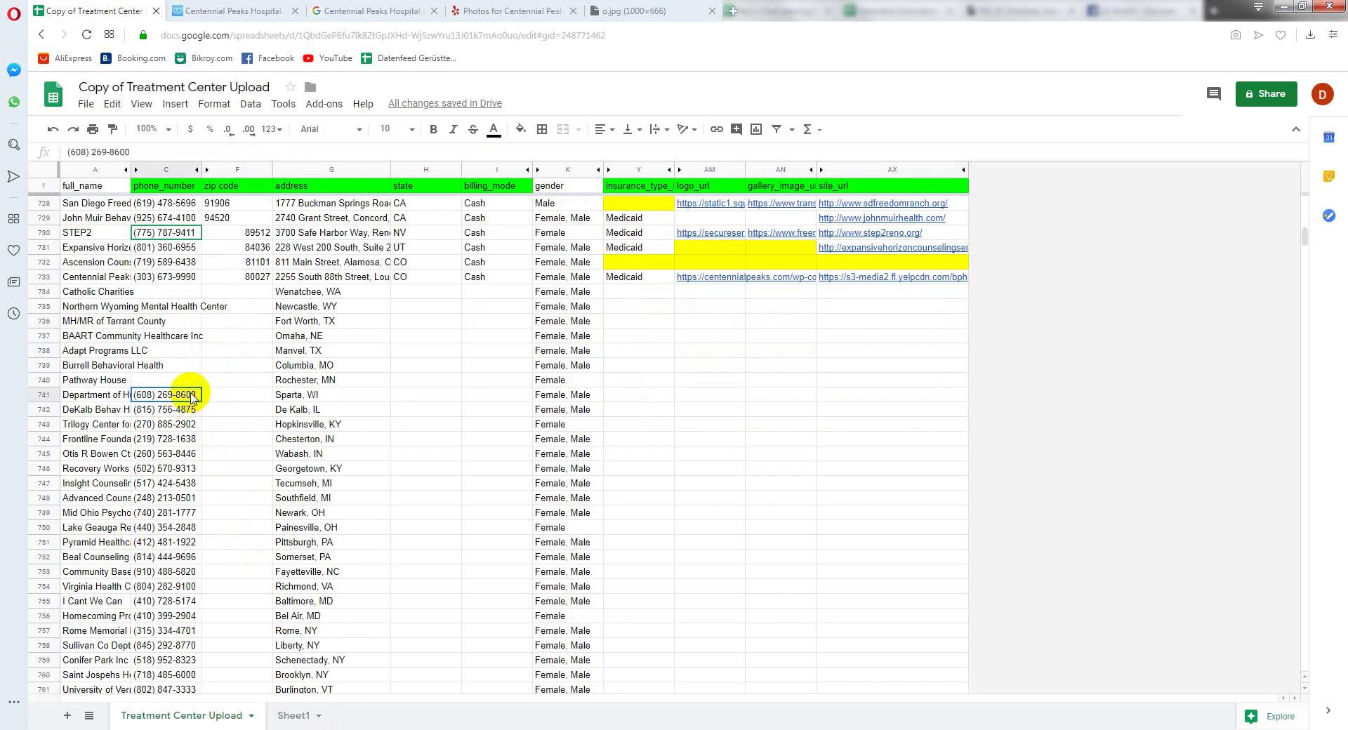
Step: Add the note lines 'Phone number ber kora lagbe na.' and 'R kaj ta kintu 100% accurate lagbe'
click(356, 727)
scroll(616, 674, down, 3)
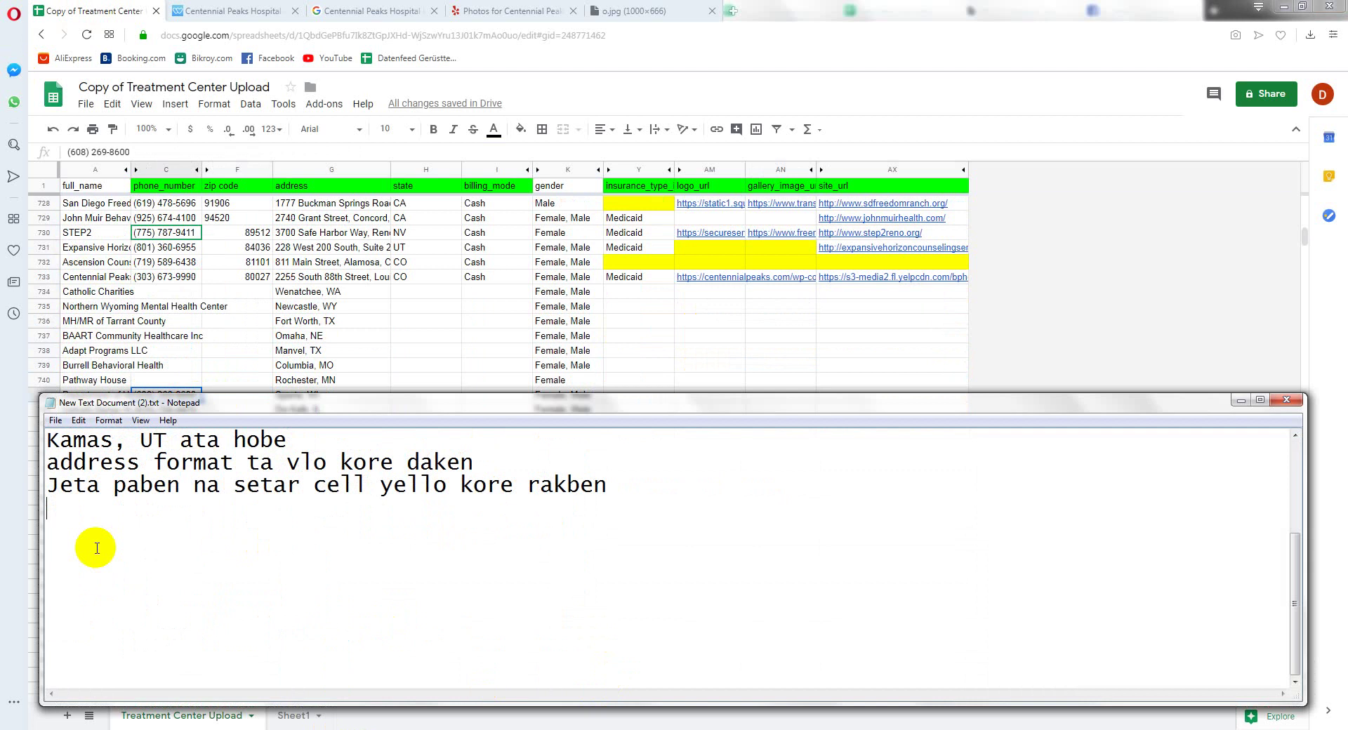
text(Phone n)
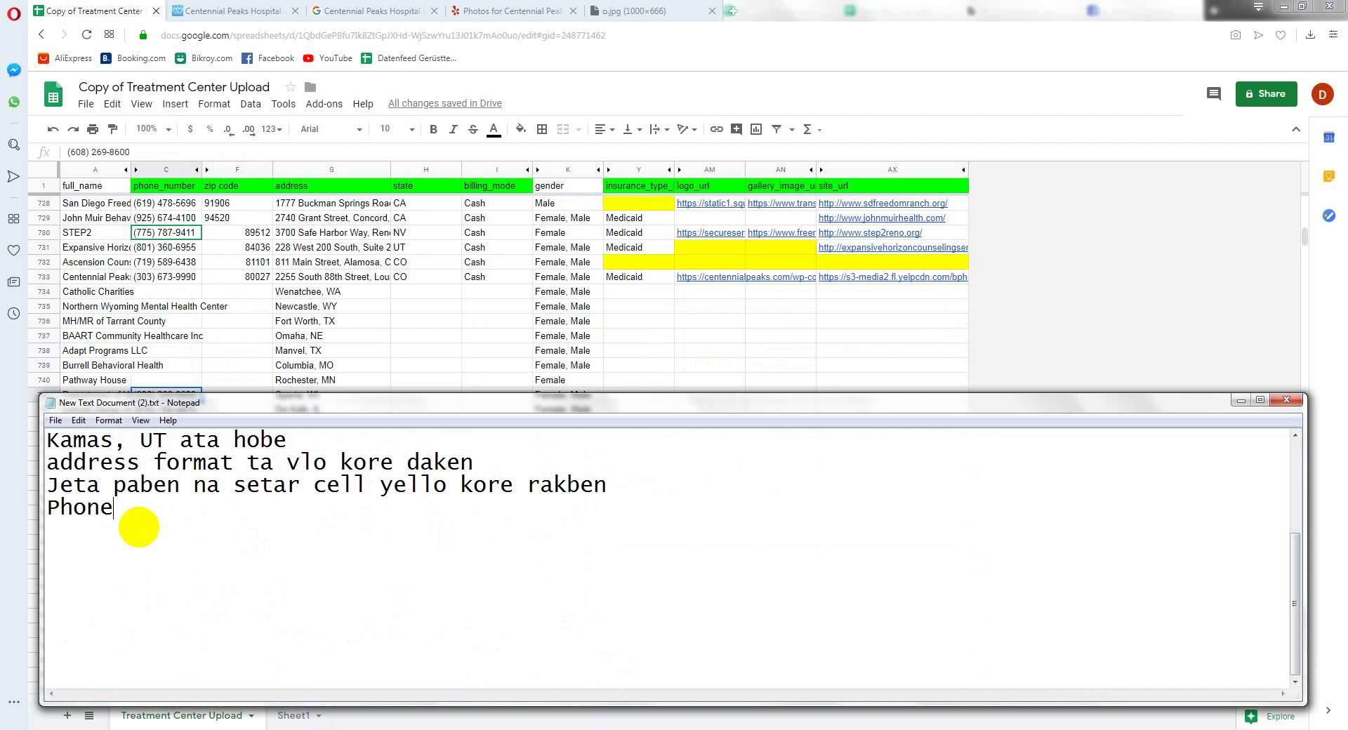
text(um)
text(ber ber k)
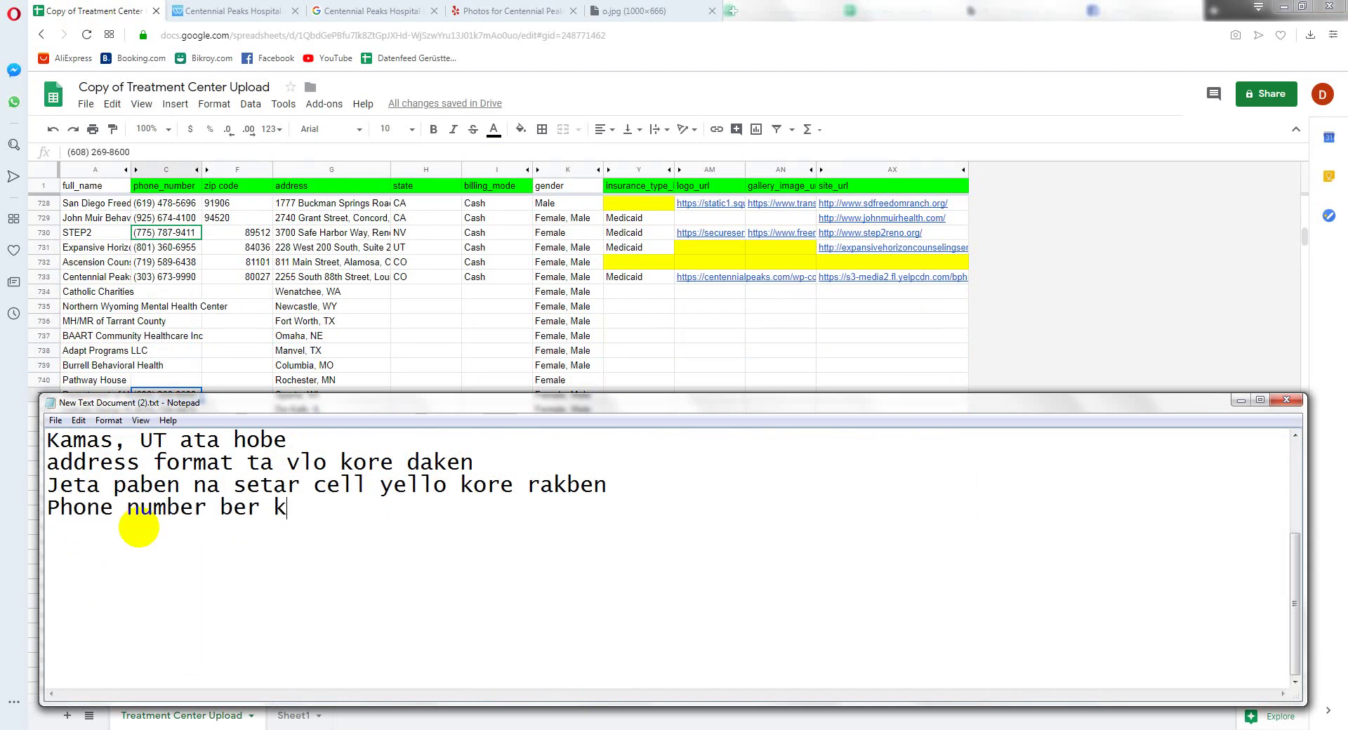
text(ora lagb)
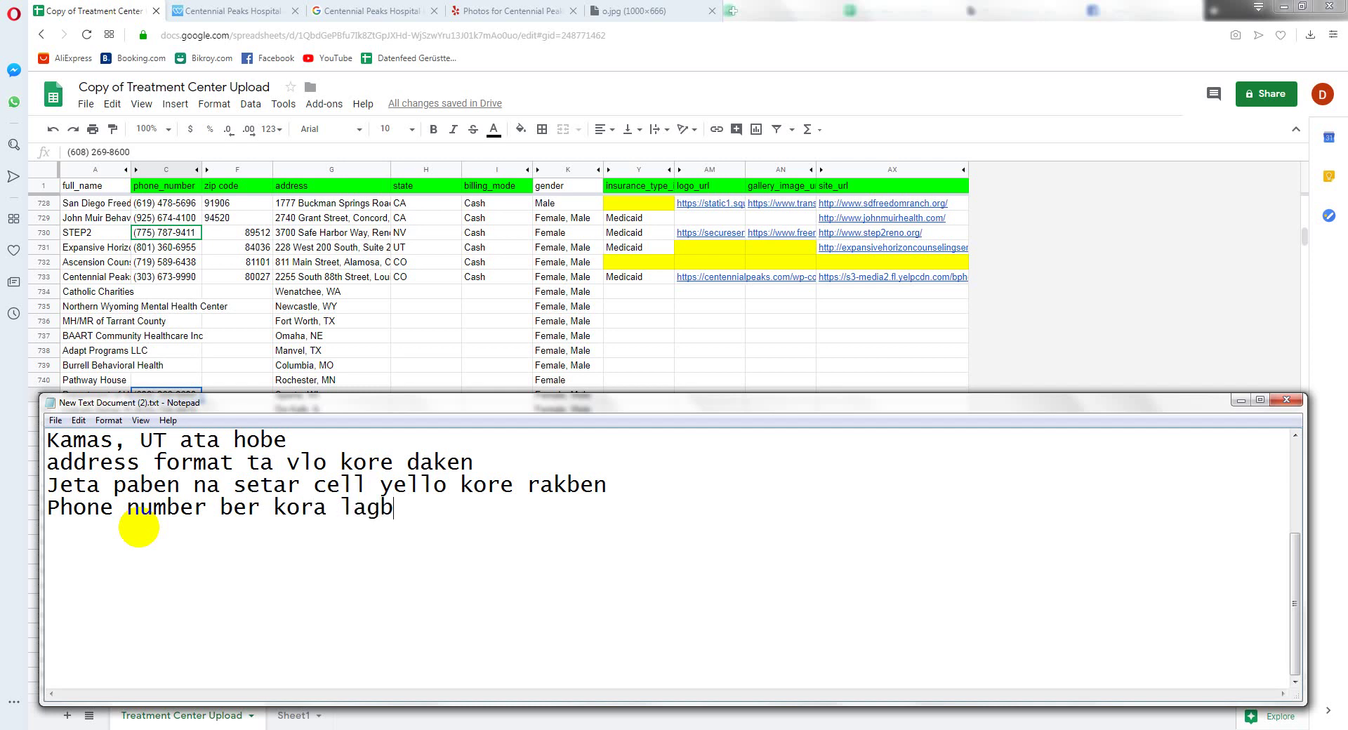
text(e na.)
key(Return)
text(kaj ta)
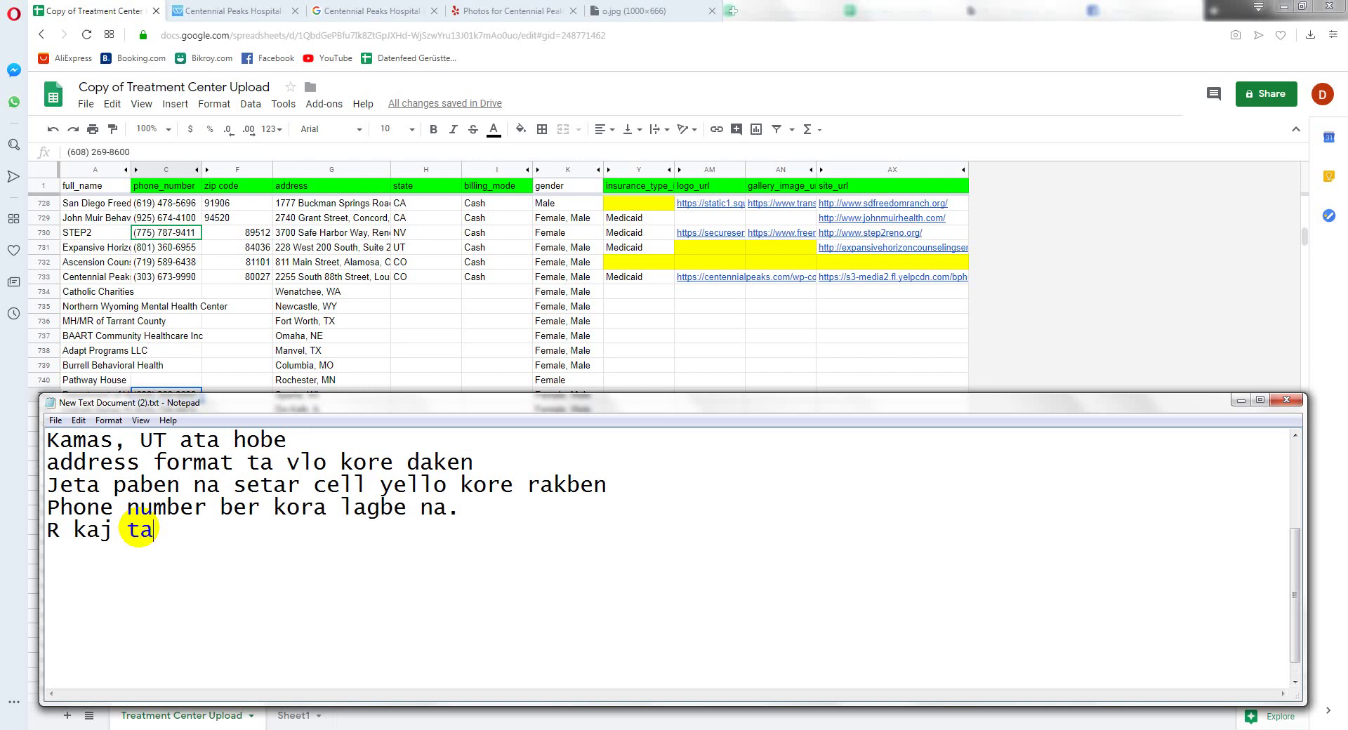
text( kintu )
text(100)
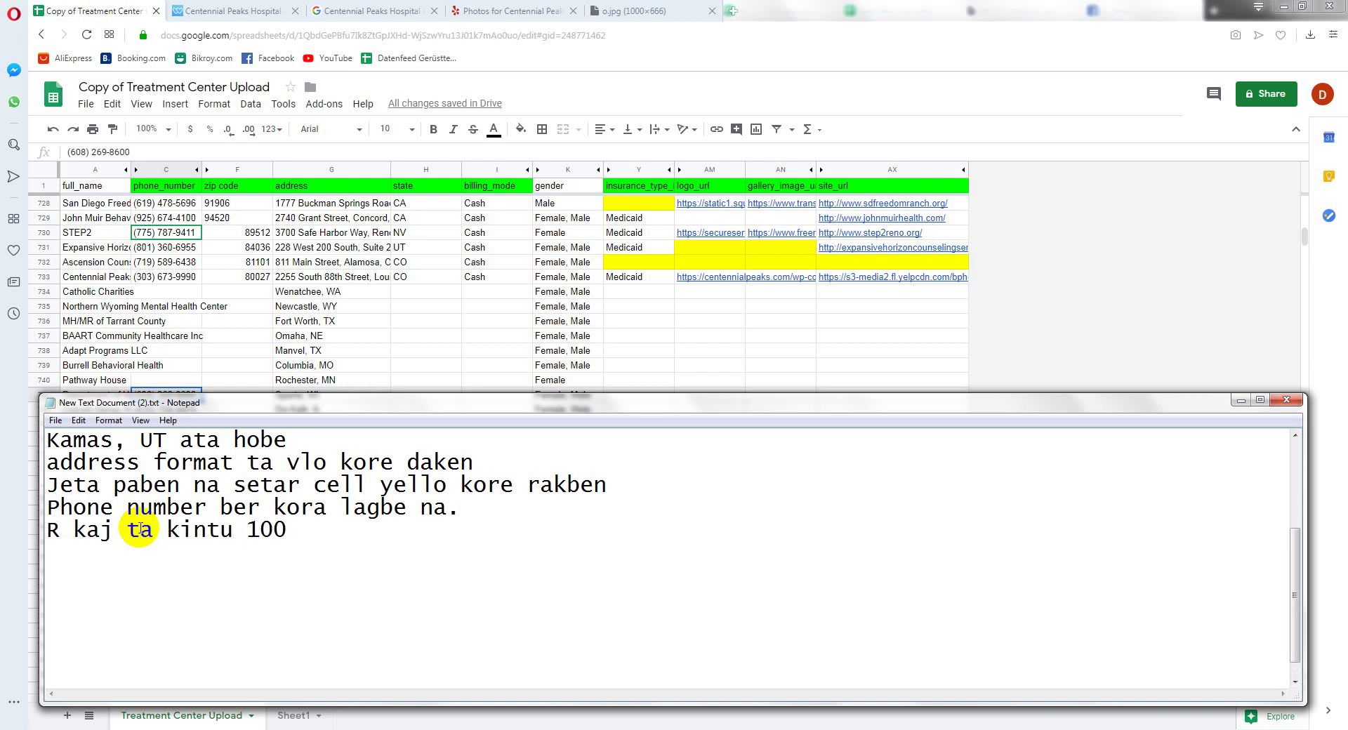
text(% acc)
text(urate l)
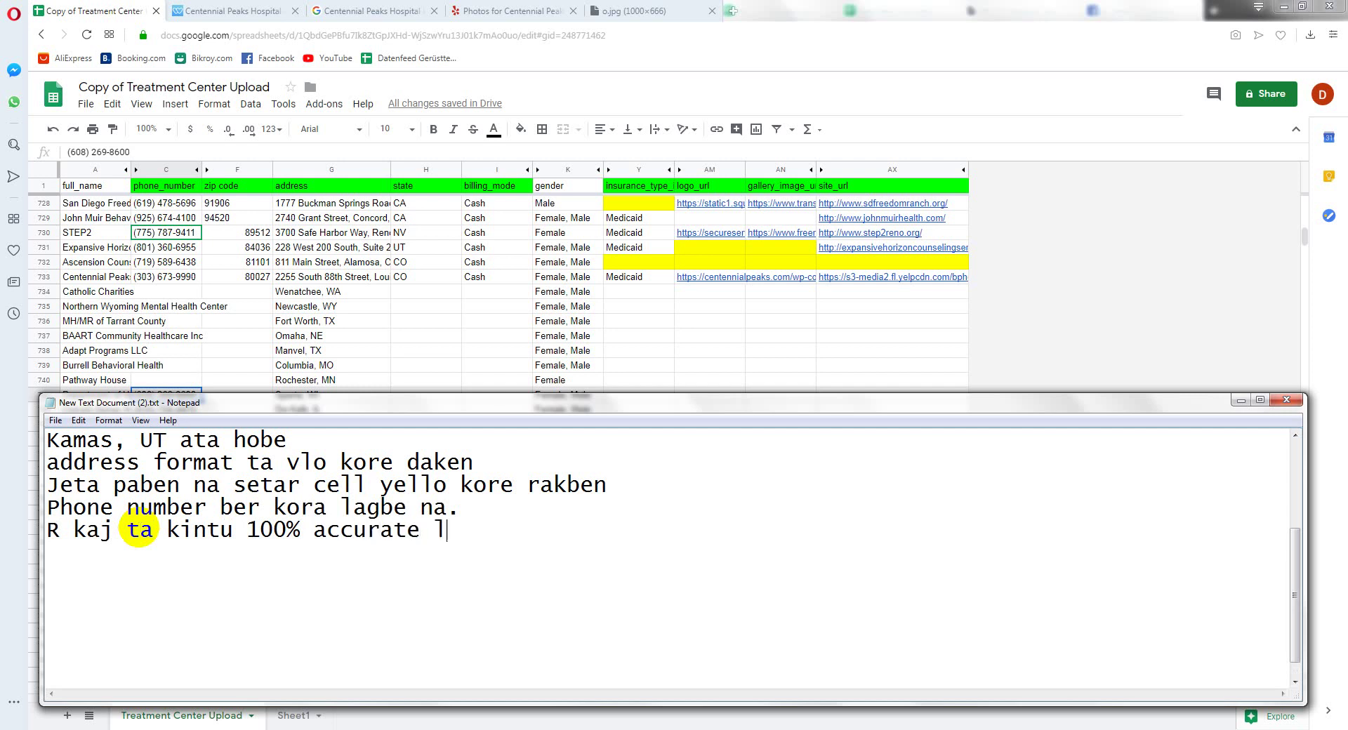
text(agbe)
key(Return)
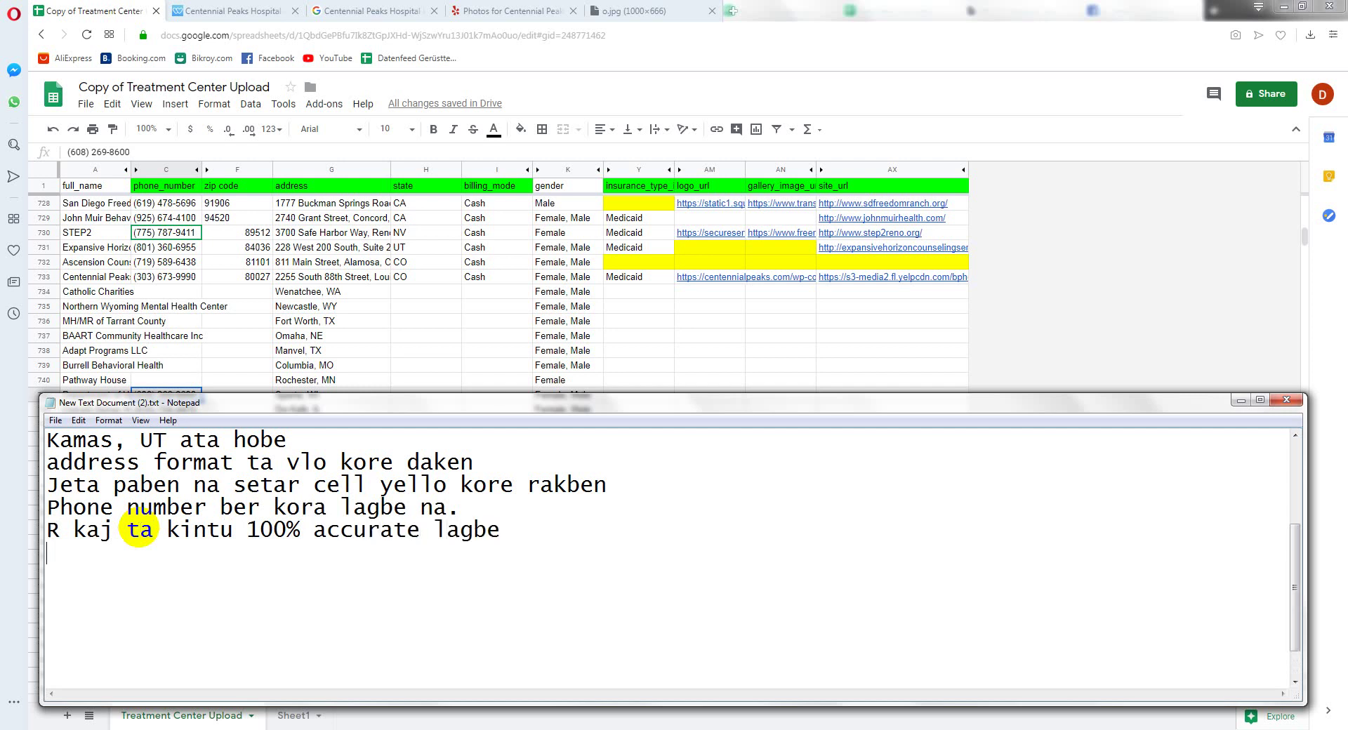